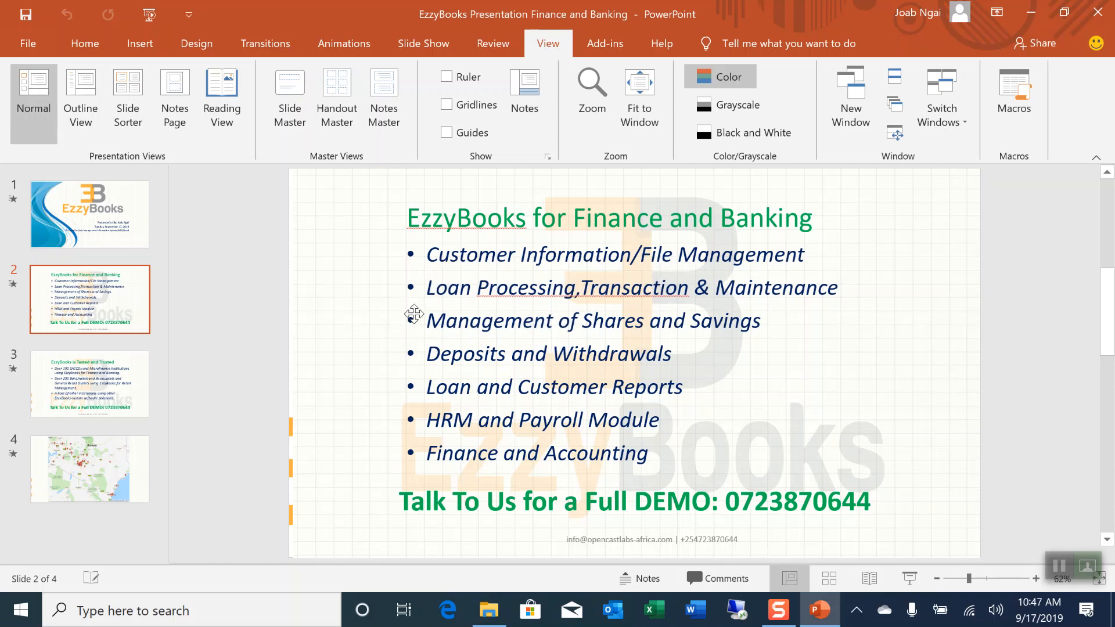
Highlight the feature bullets, from Loan Processing through Finance and Accounting, while presenting
mouse_move(426, 290)
left_mouse_down()
mouse_move(589, 290)
mouse_move(729, 312)
mouse_move(841, 291)
left_mouse_up()
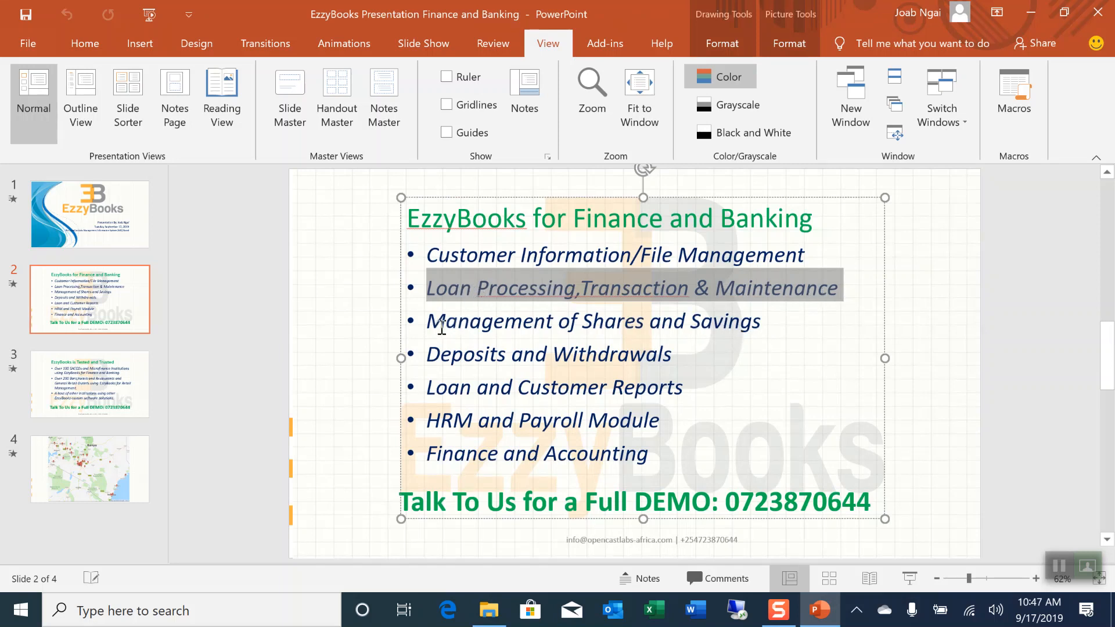
left_click_drag(426, 324, 779, 329)
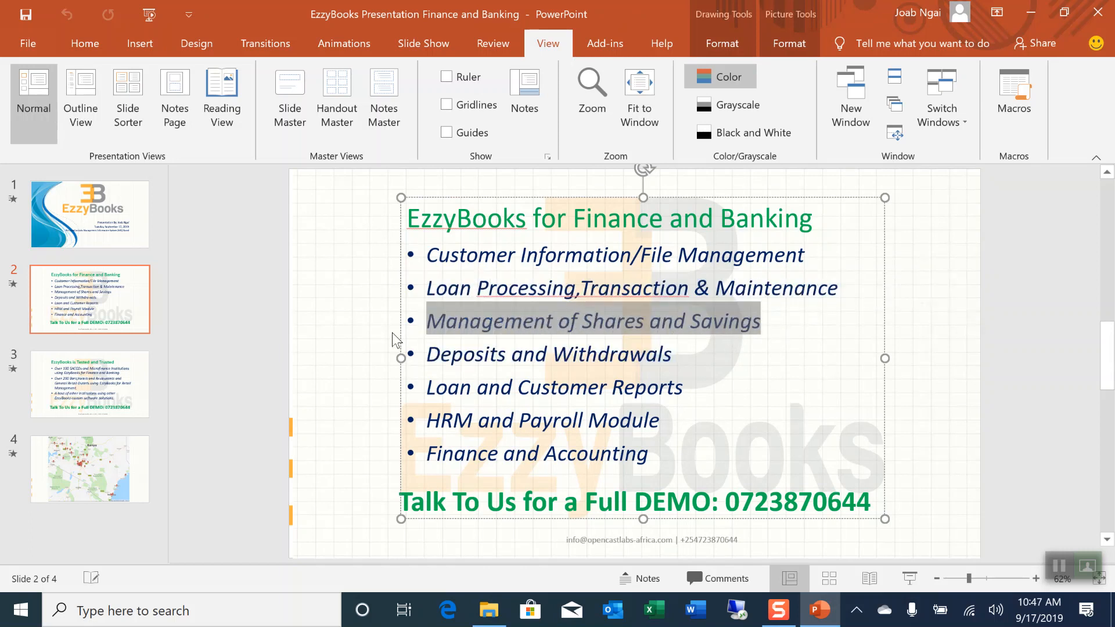
left_click(742, 335)
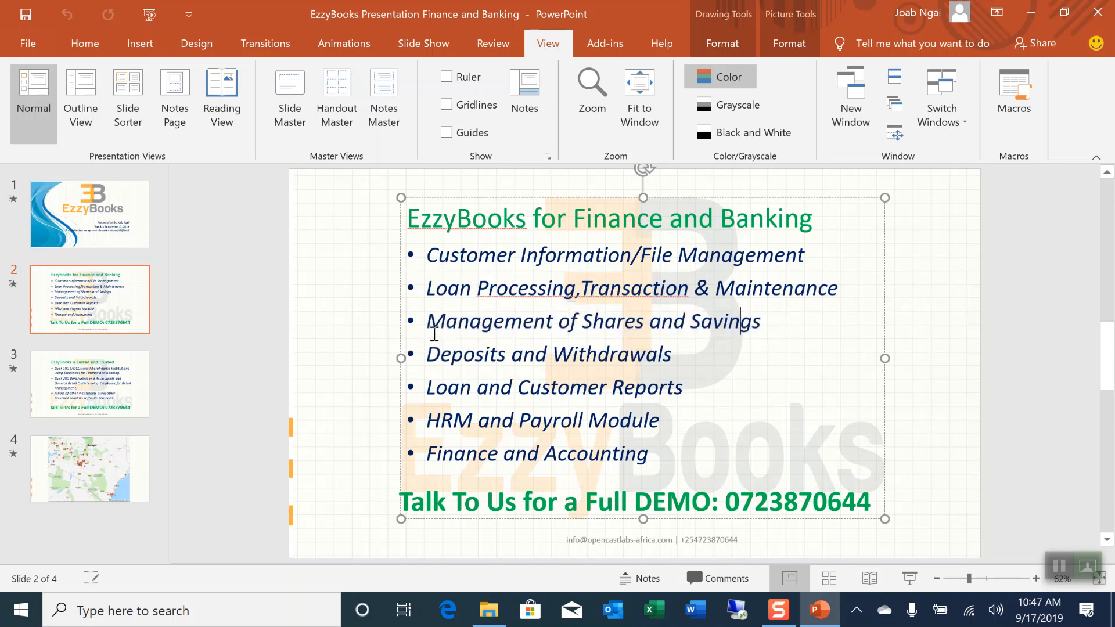
left_click_drag(680, 360, 474, 363)
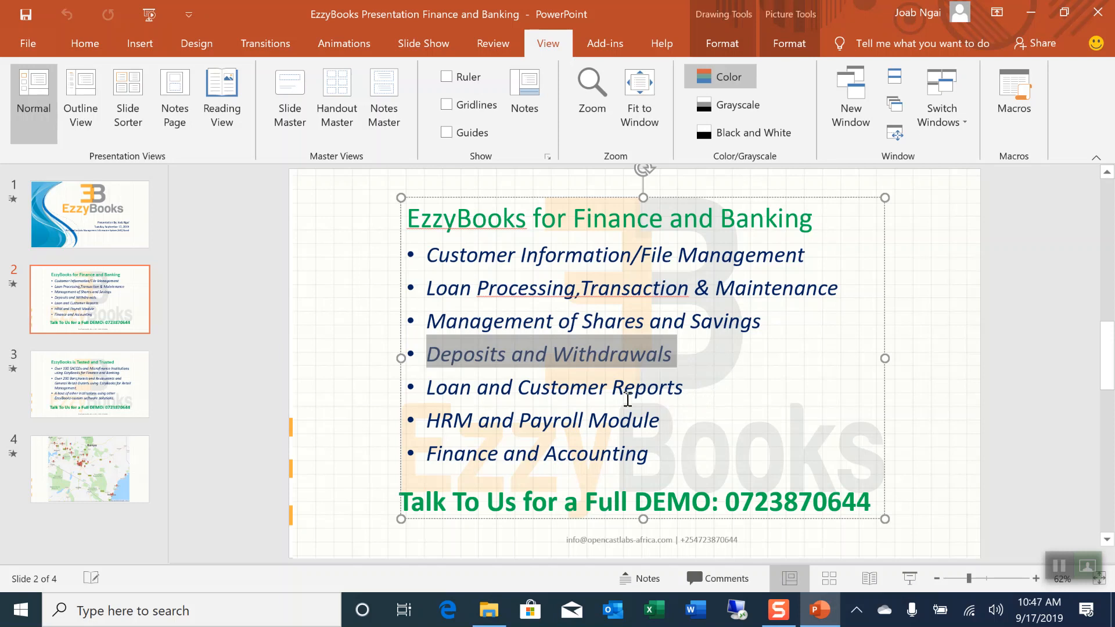
left_click_drag(687, 387, 425, 388)
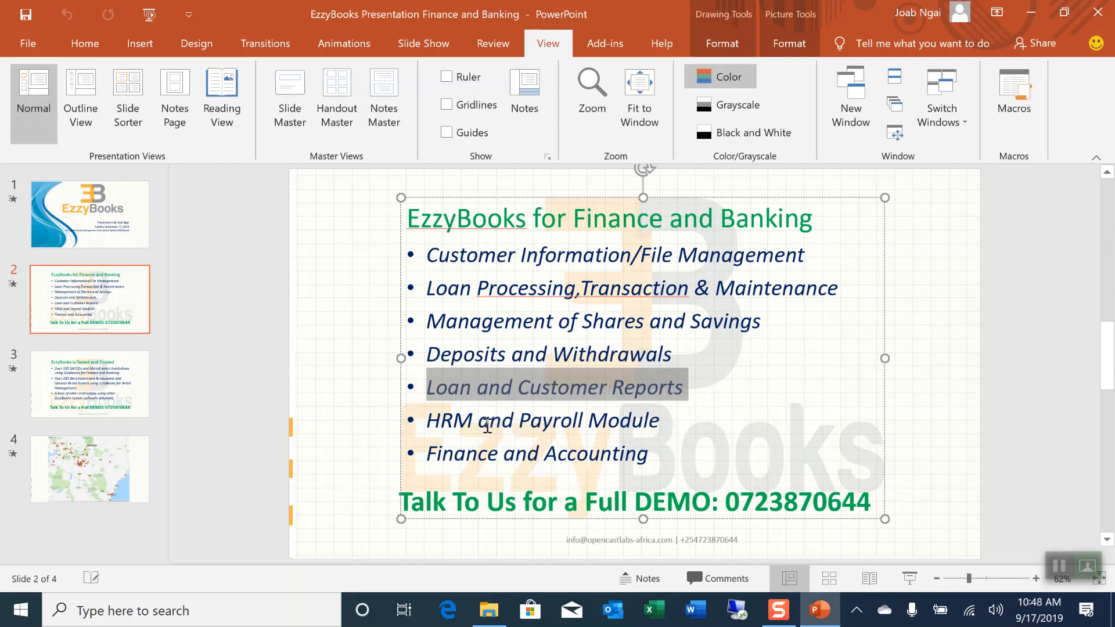
left_click(669, 425)
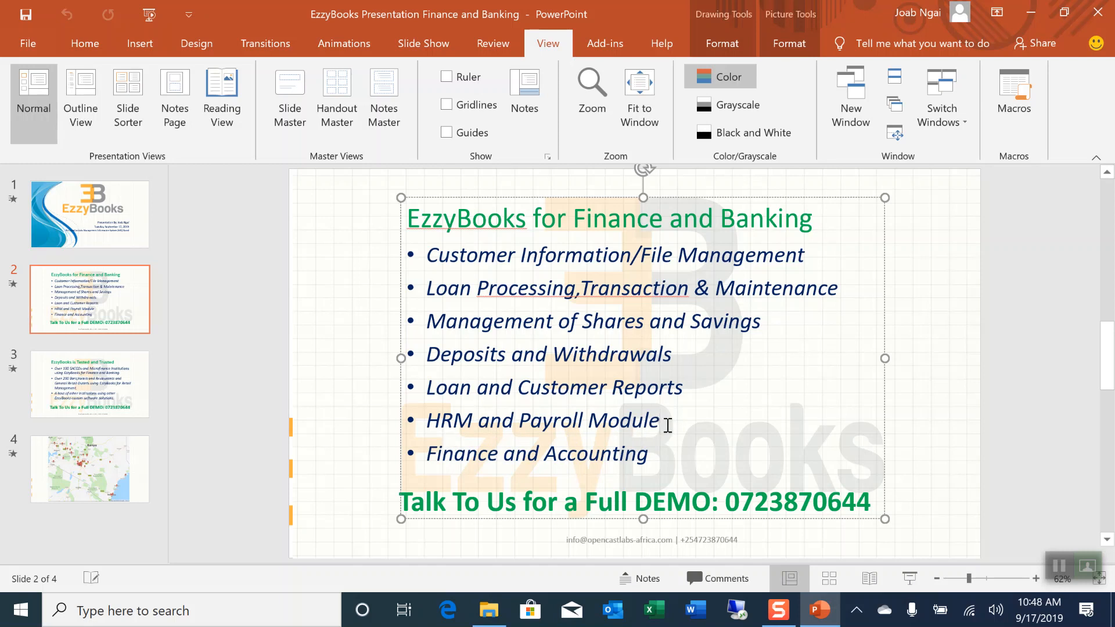
triple_click(507, 455)
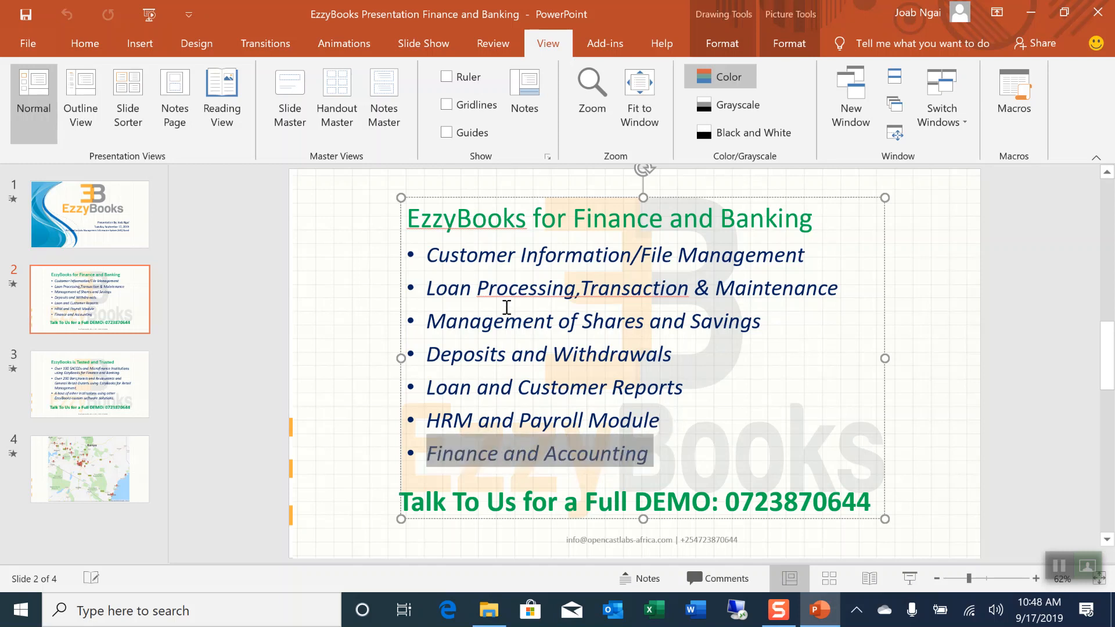
left_click_drag(428, 256, 731, 410)
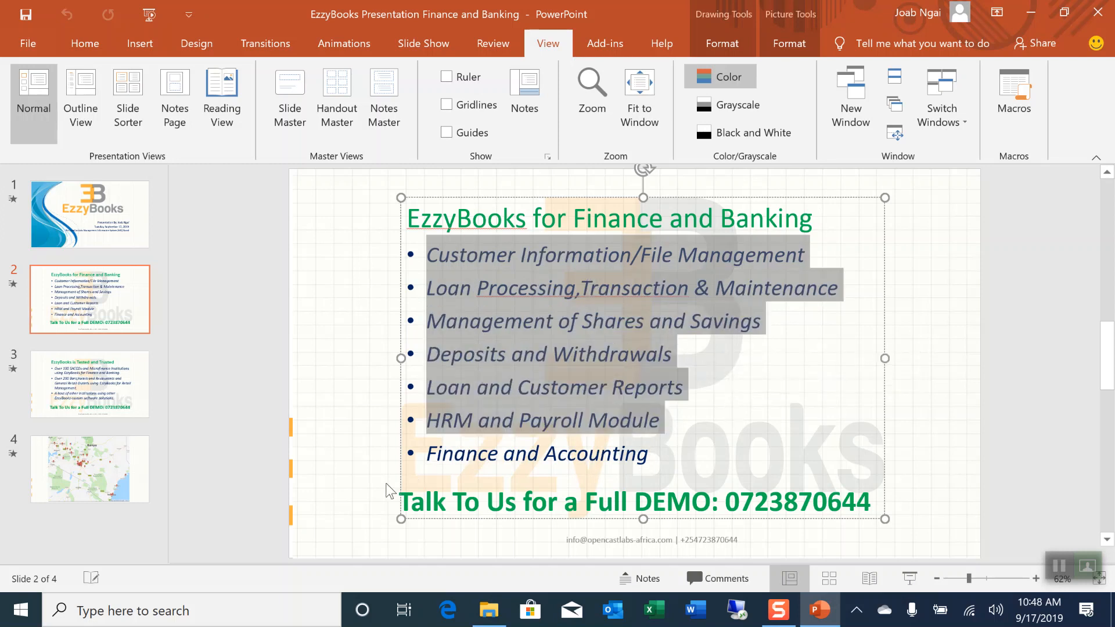
left_click(655, 463)
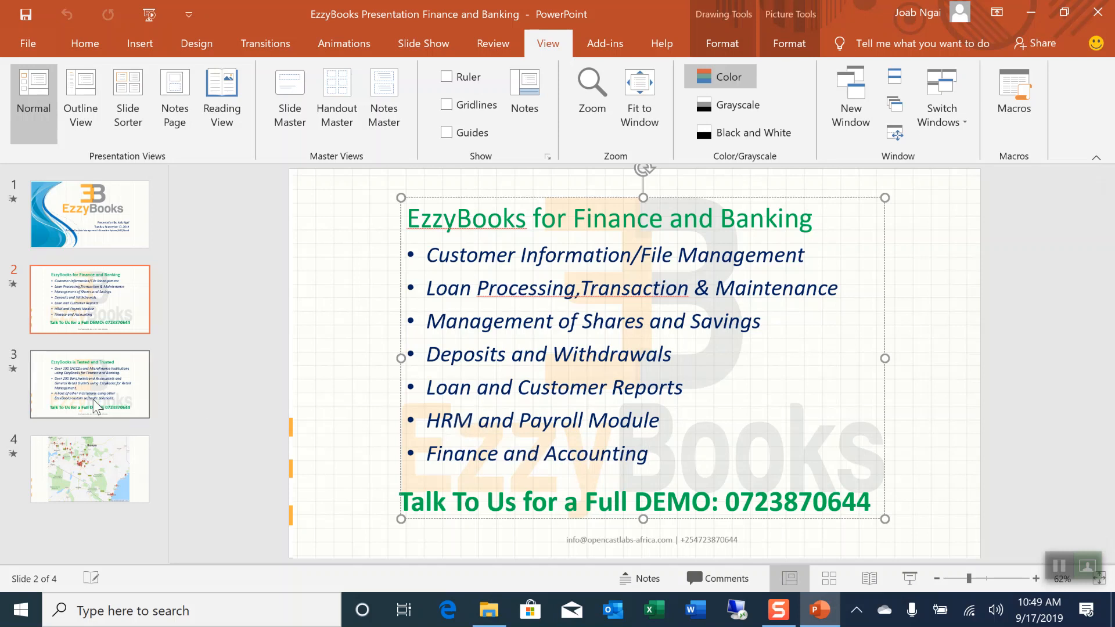
Highlight the Over 200, bars and hotels, and custom software bullets, then show the Kenya map slide
scroll(617, 352, "down", 2)
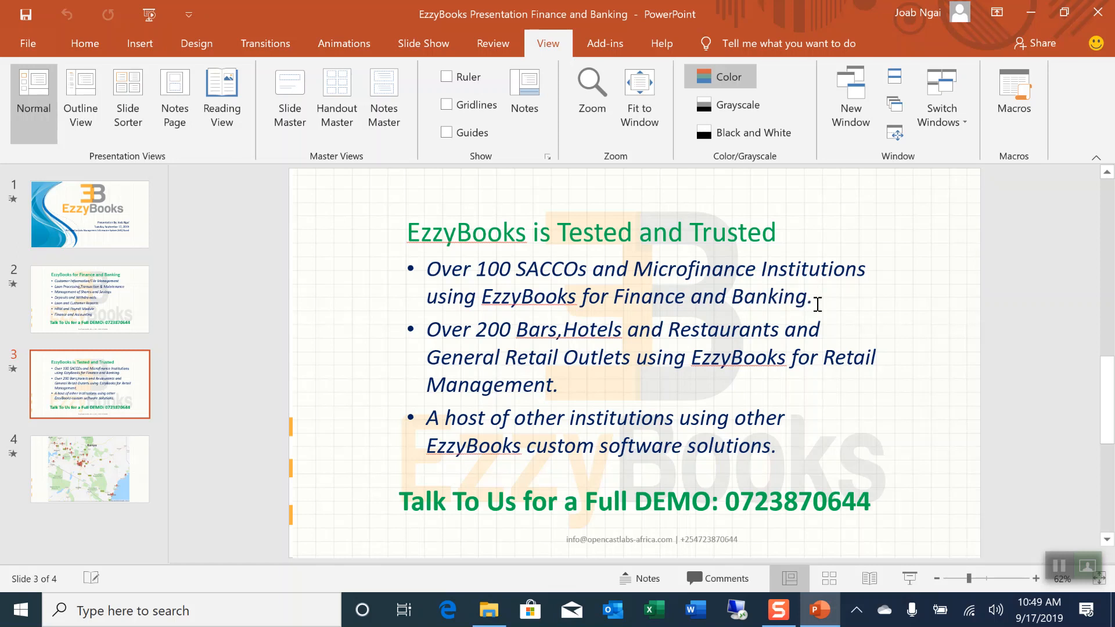
left_click_drag(429, 328, 762, 391)
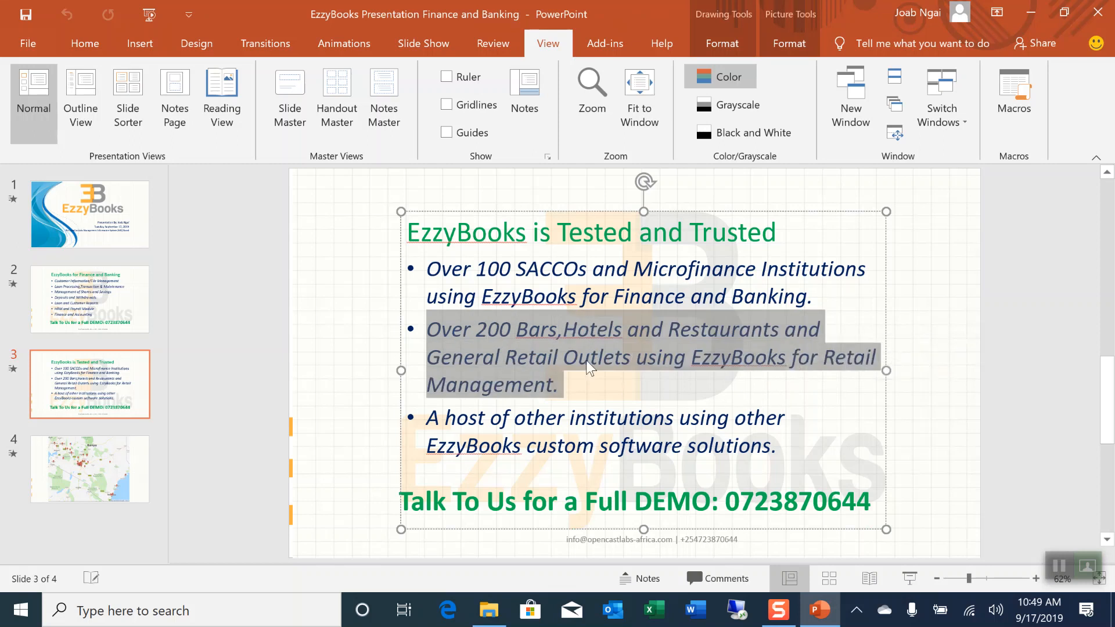
left_click(581, 388)
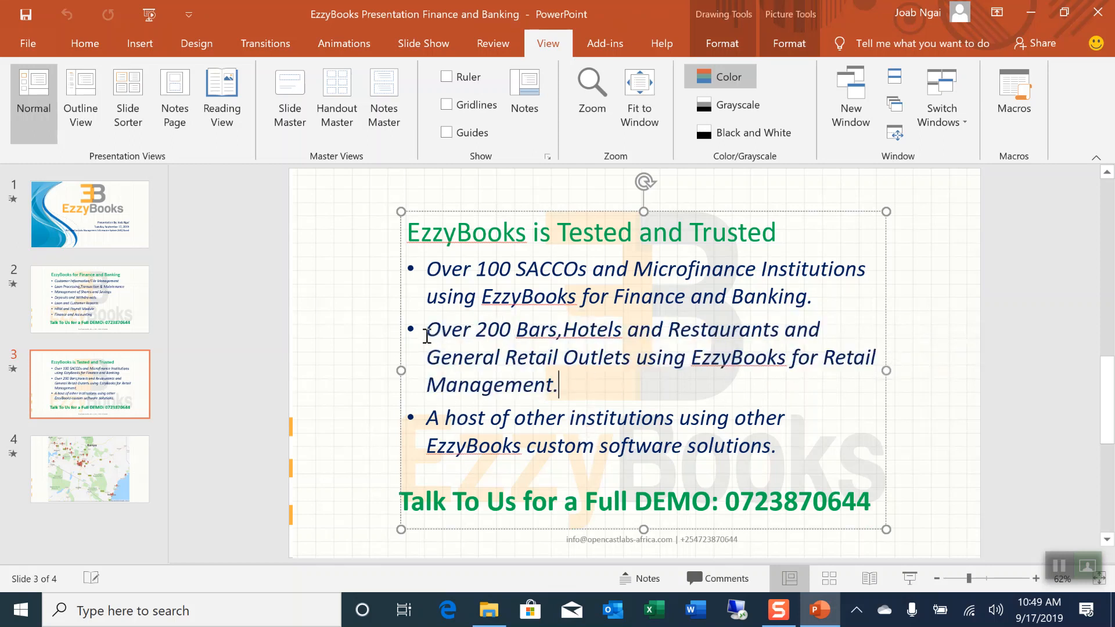
left_click_drag(427, 330, 614, 374)
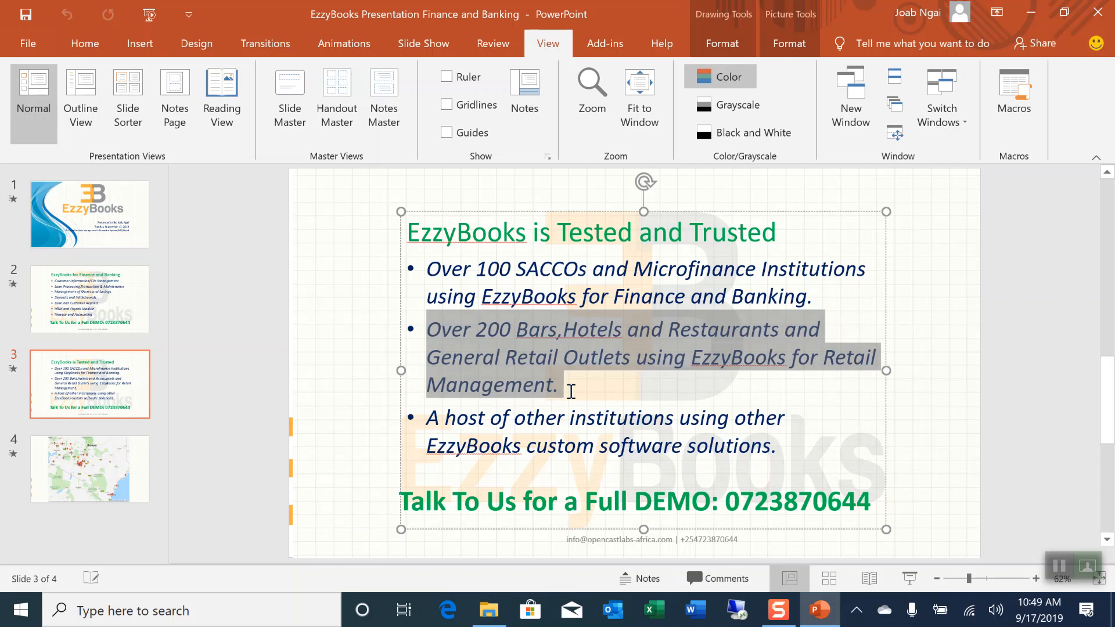
left_click_drag(428, 419, 773, 460)
left_click(529, 444)
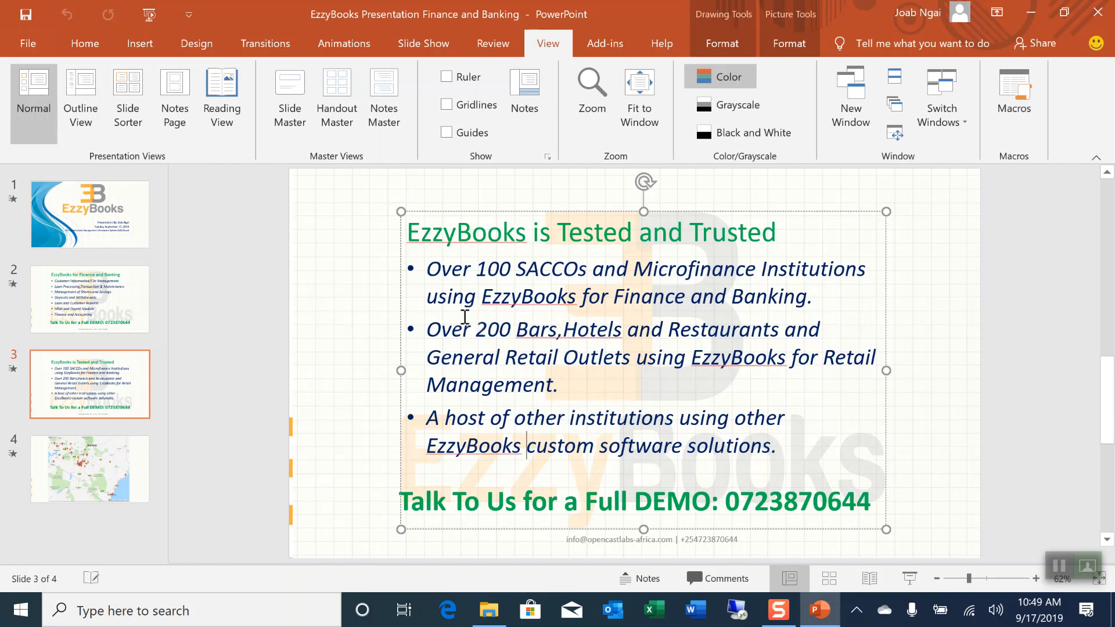
left_click(75, 459)
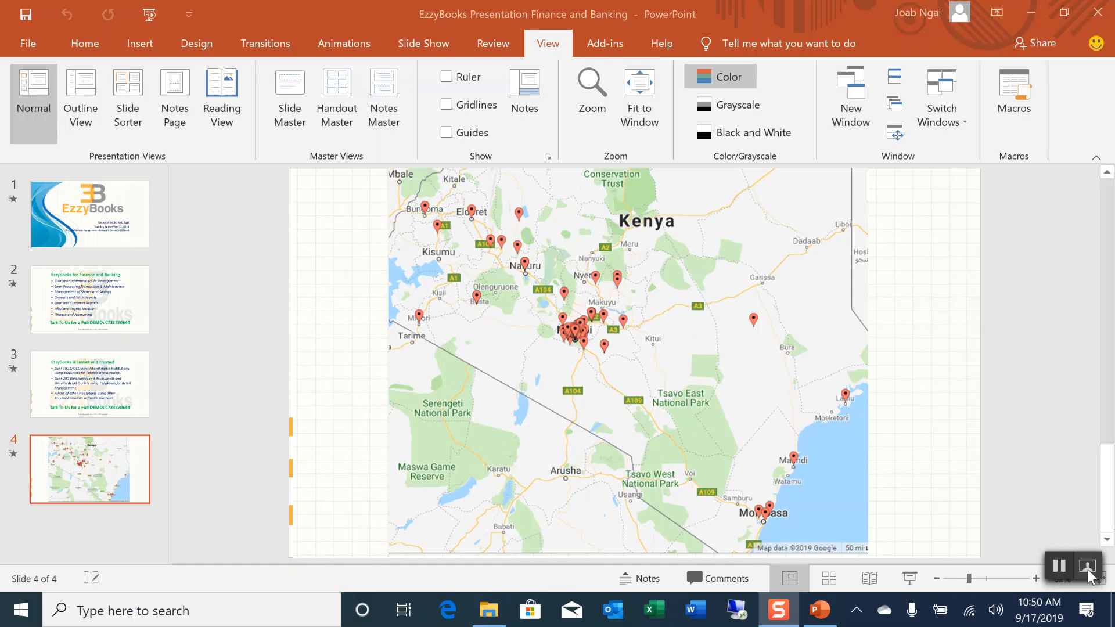
Minimise the PowerPoint presentation to reveal the Windows desktop
left_click(1033, 15)
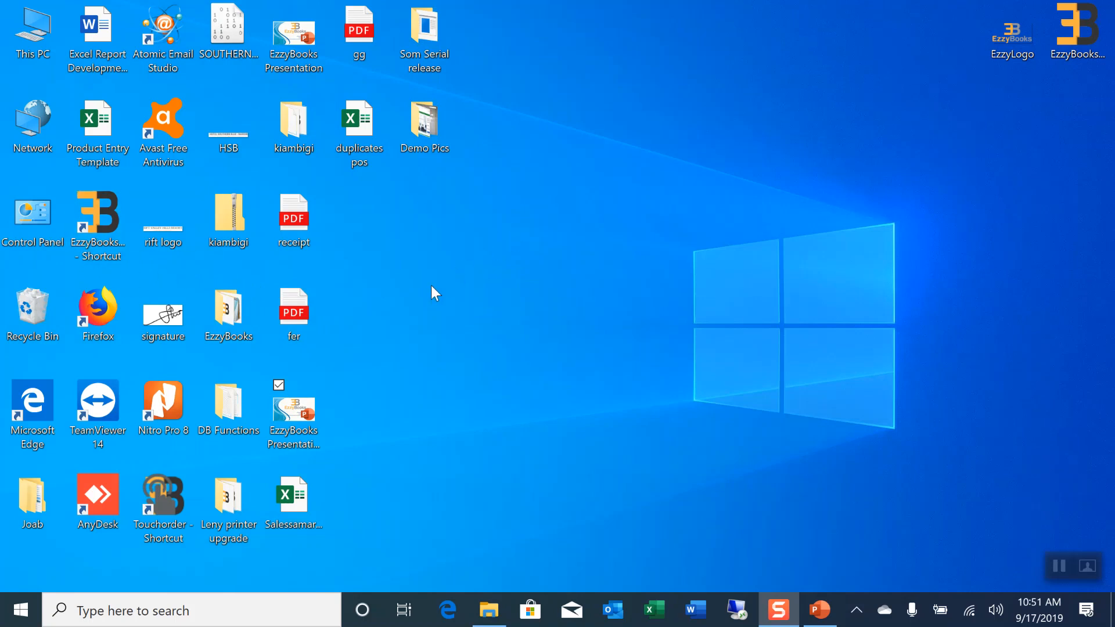
Launch EzzyBooks MIS and log in with the existing user name and its password
double_click(109, 233)
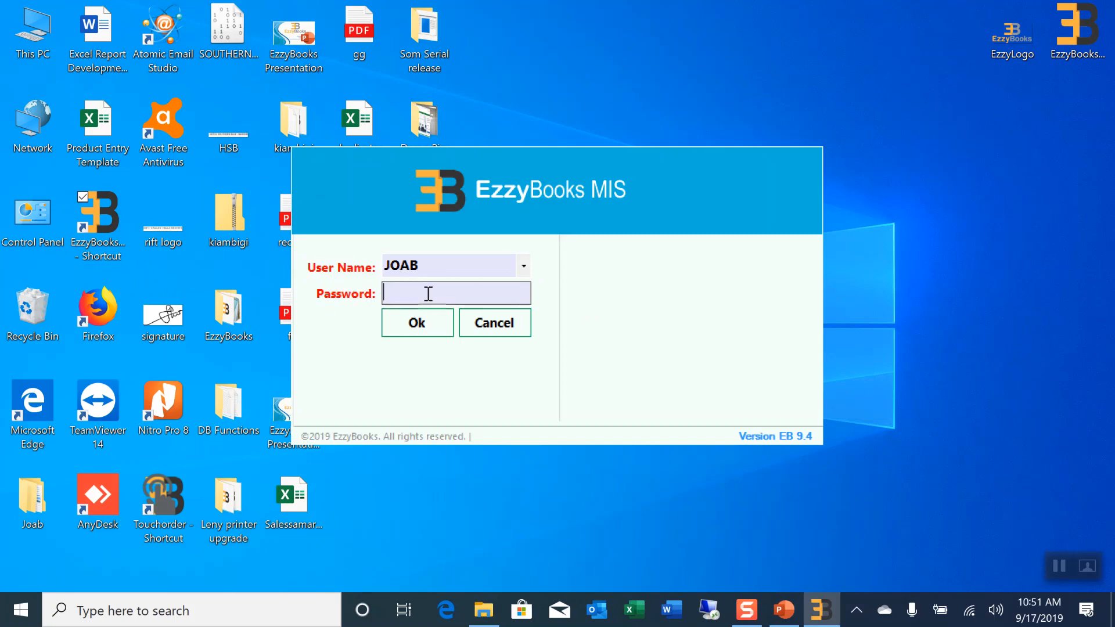
left_click(524, 266)
left_click(528, 267)
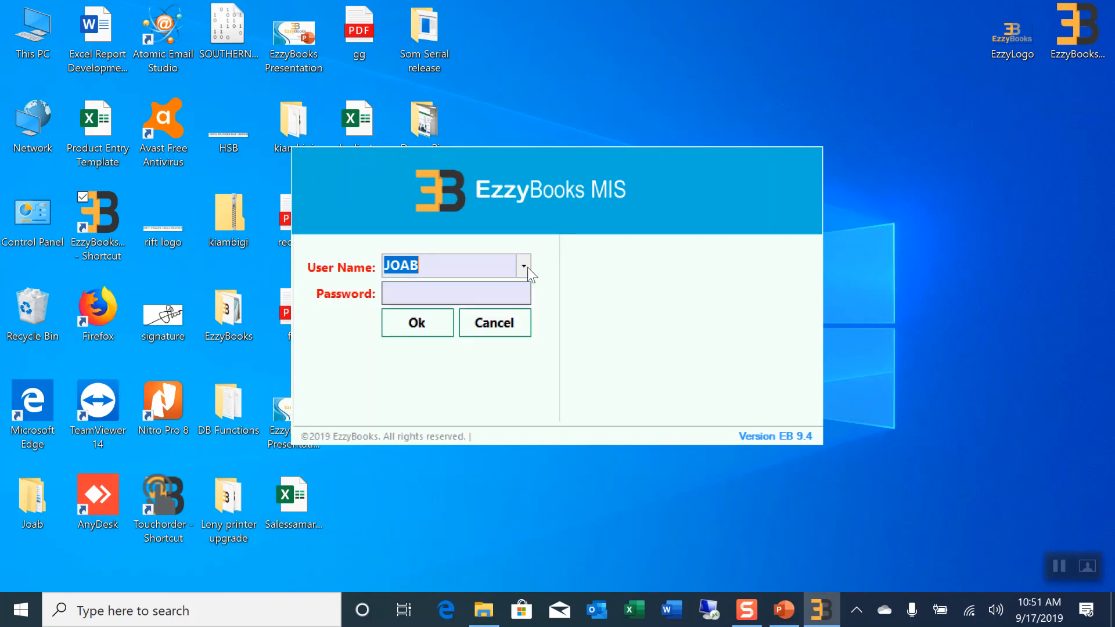
left_click(400, 295)
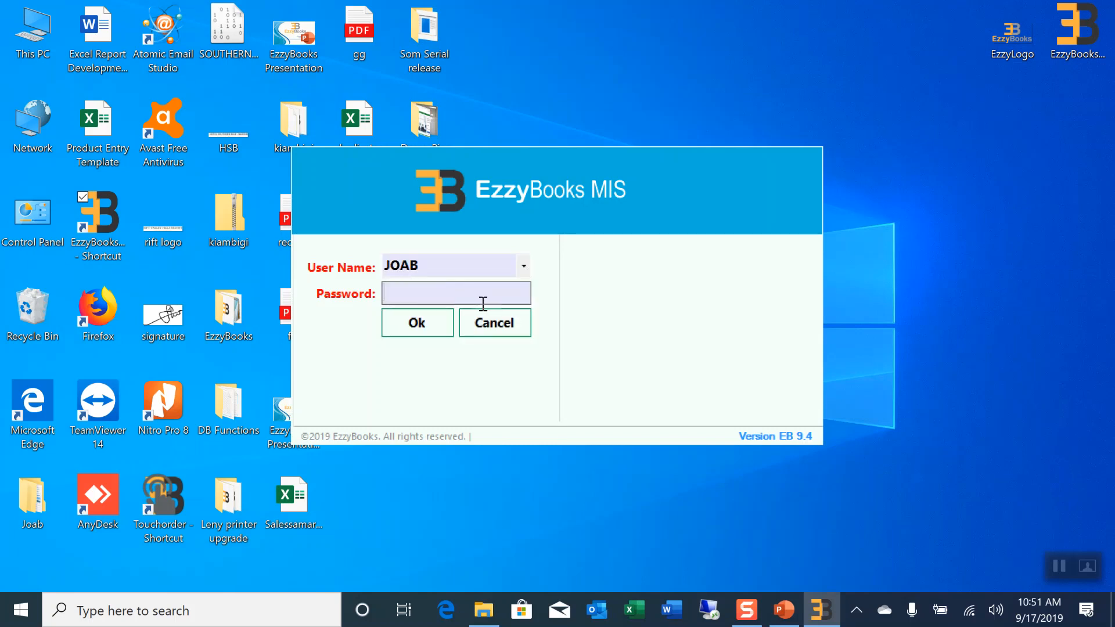
type("1")
left_click(394, 323)
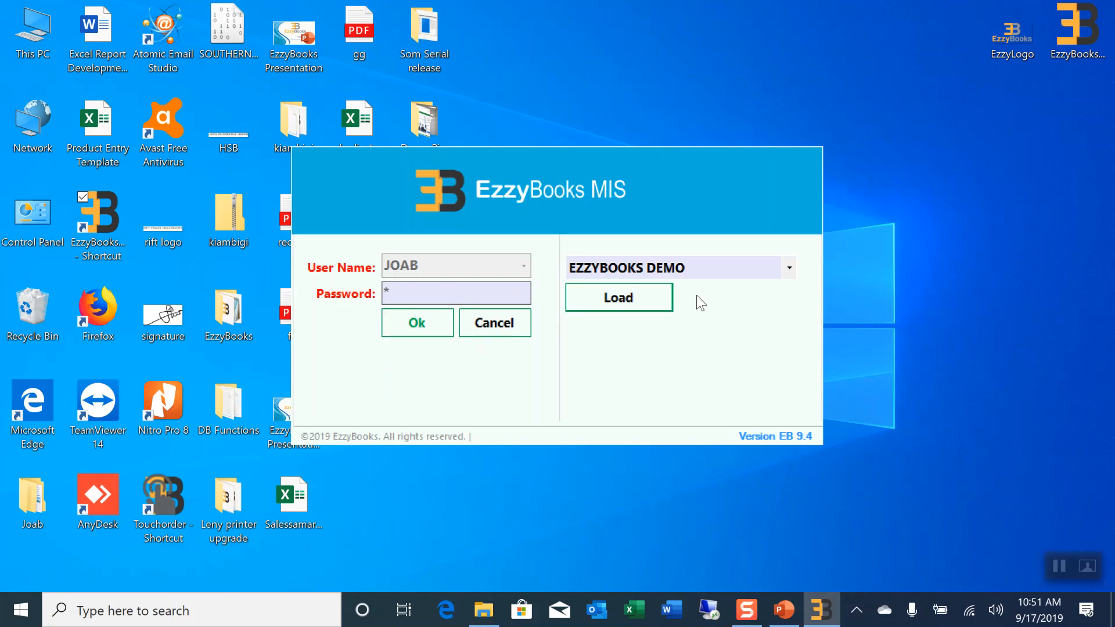
Select XXXX MICROFINANCE from the company list and load its workspace
left_click(791, 267)
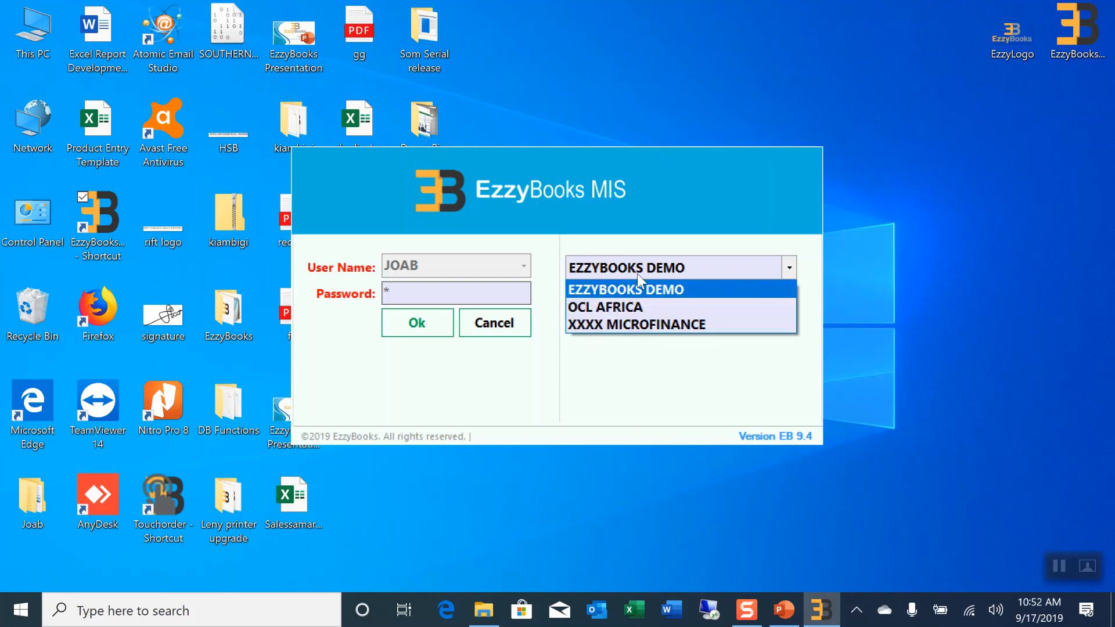
left_click(618, 330)
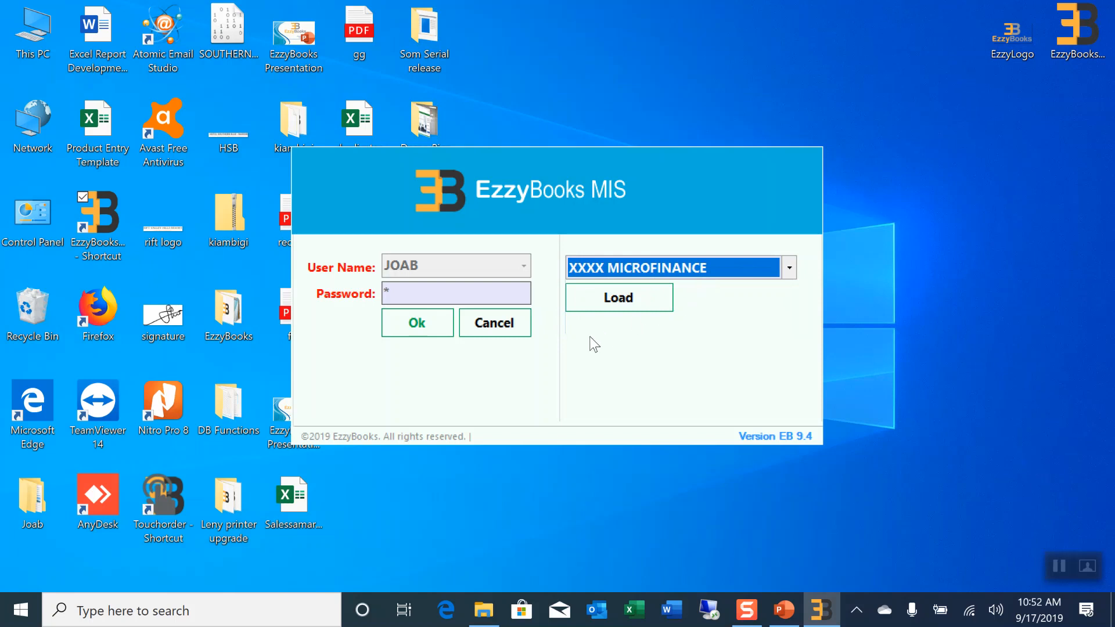
left_click(625, 302)
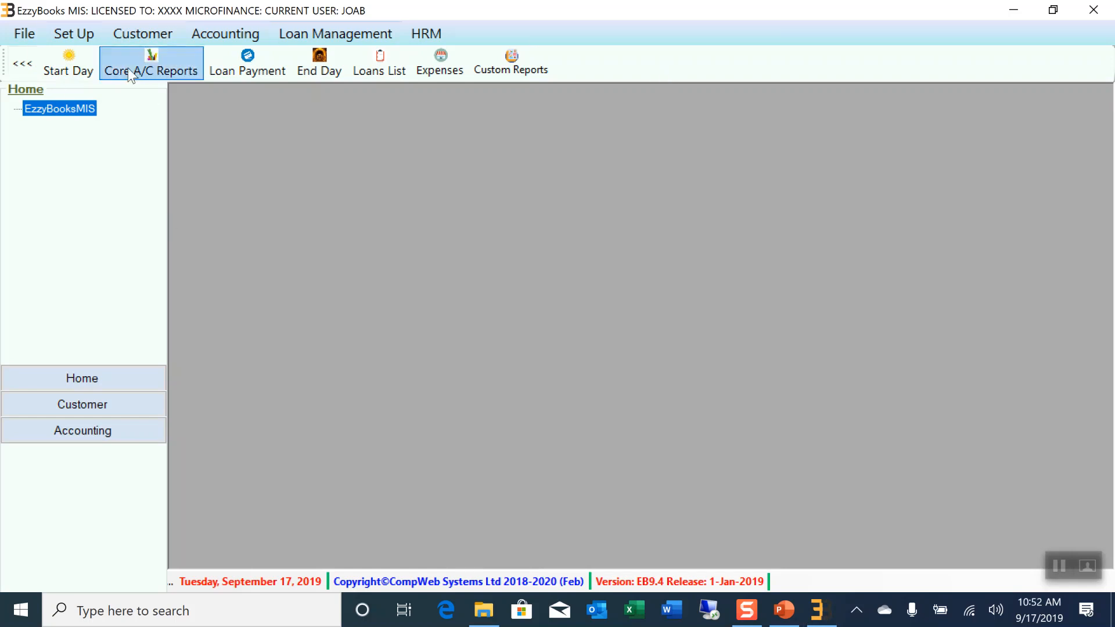
left_click(26, 35)
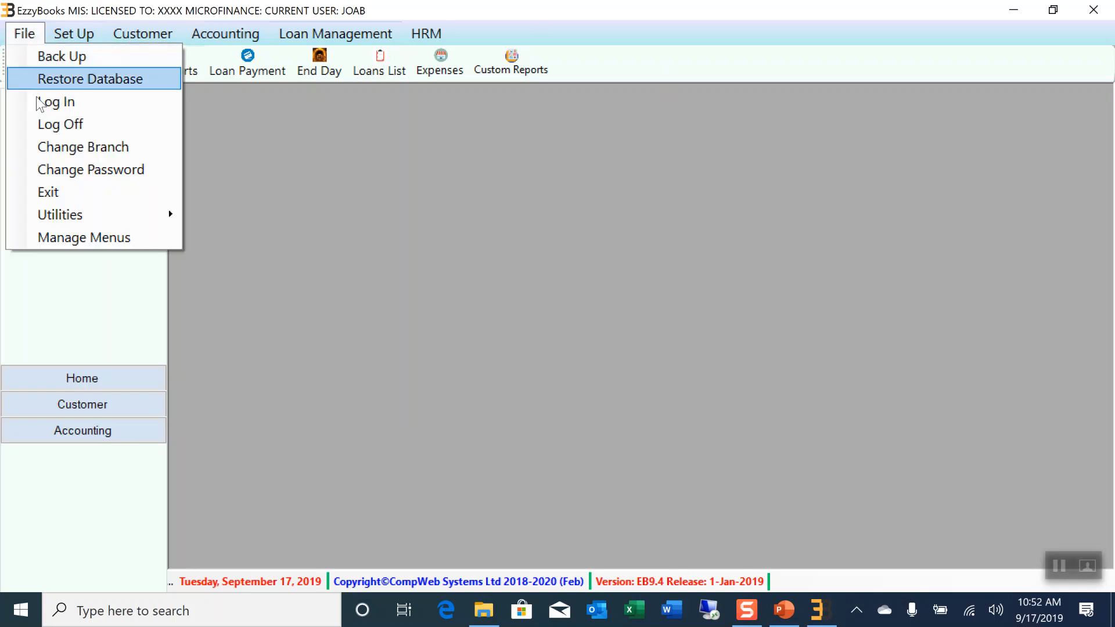
mouse_move(70, 40)
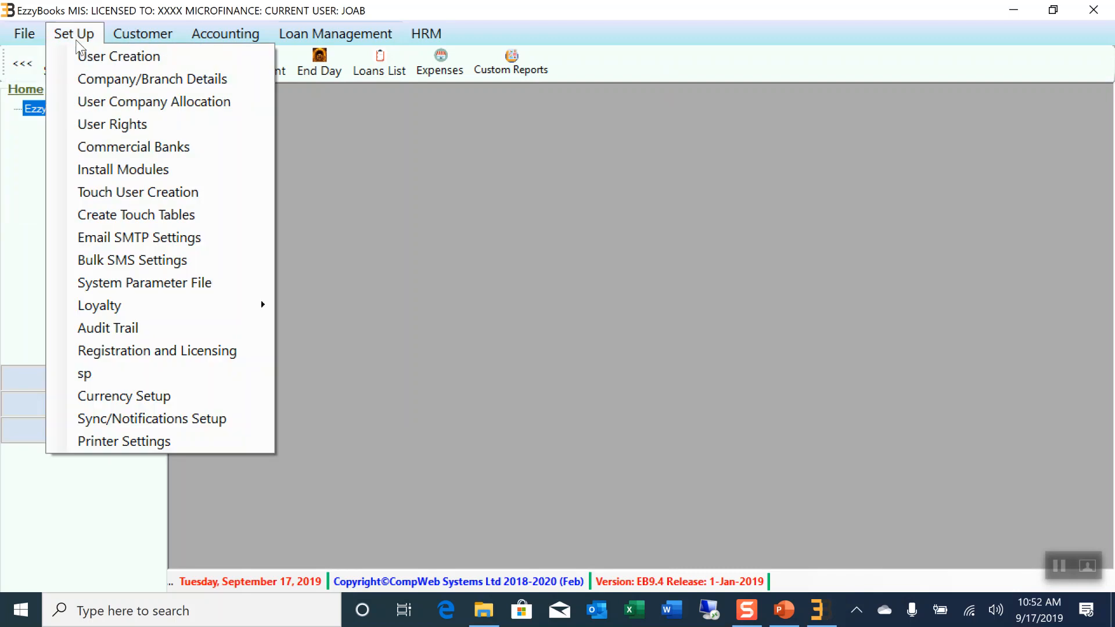
mouse_move(139, 38)
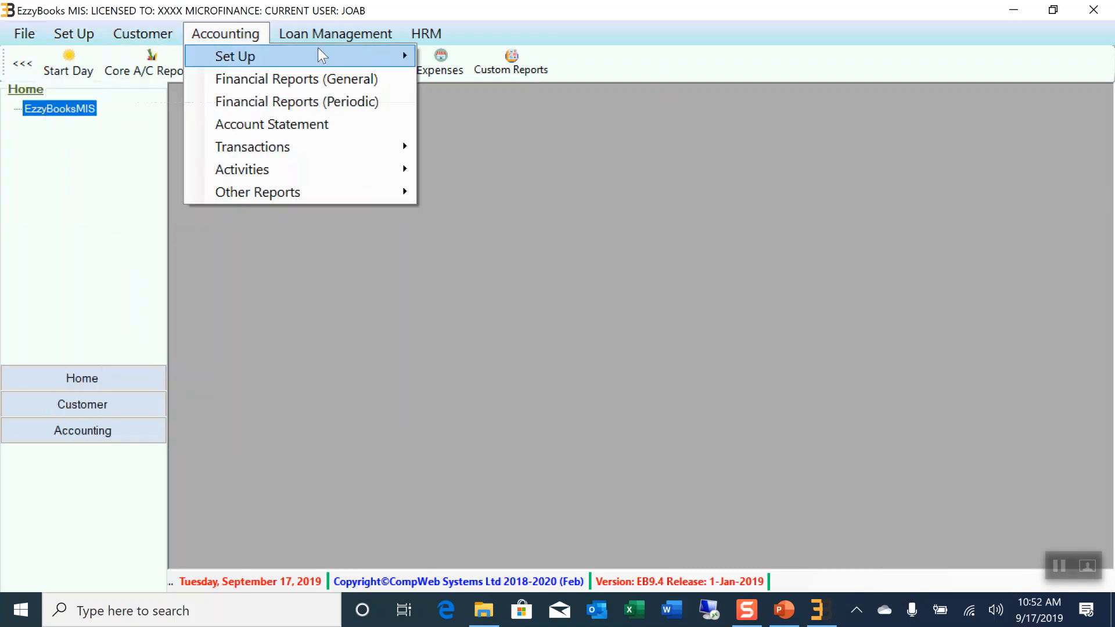
mouse_move(353, 43)
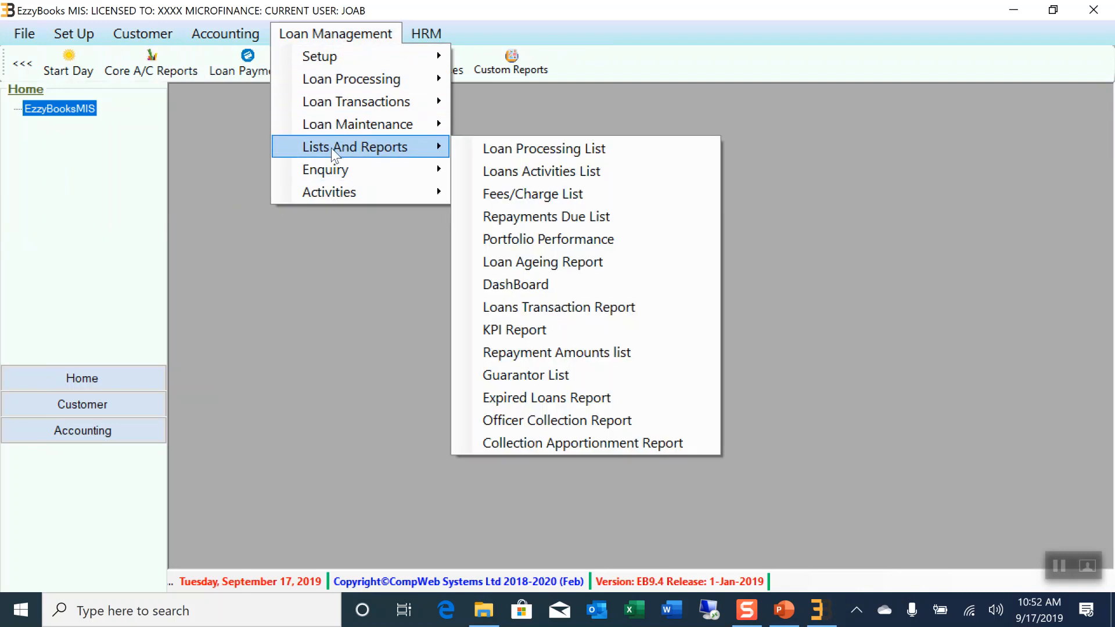
mouse_move(350, 82)
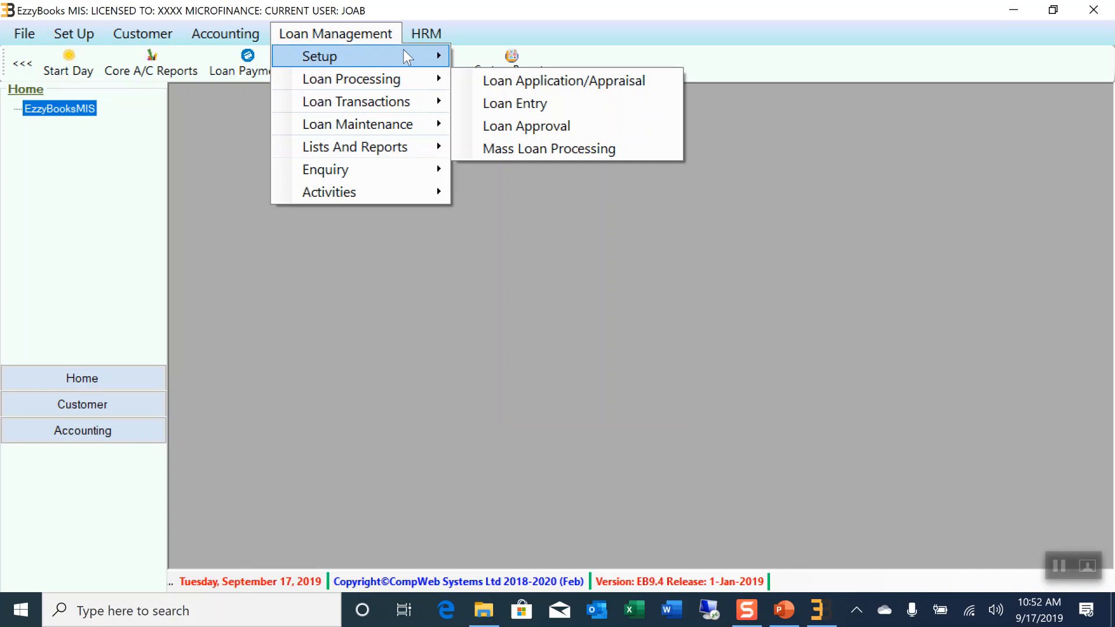
left_click(424, 40)
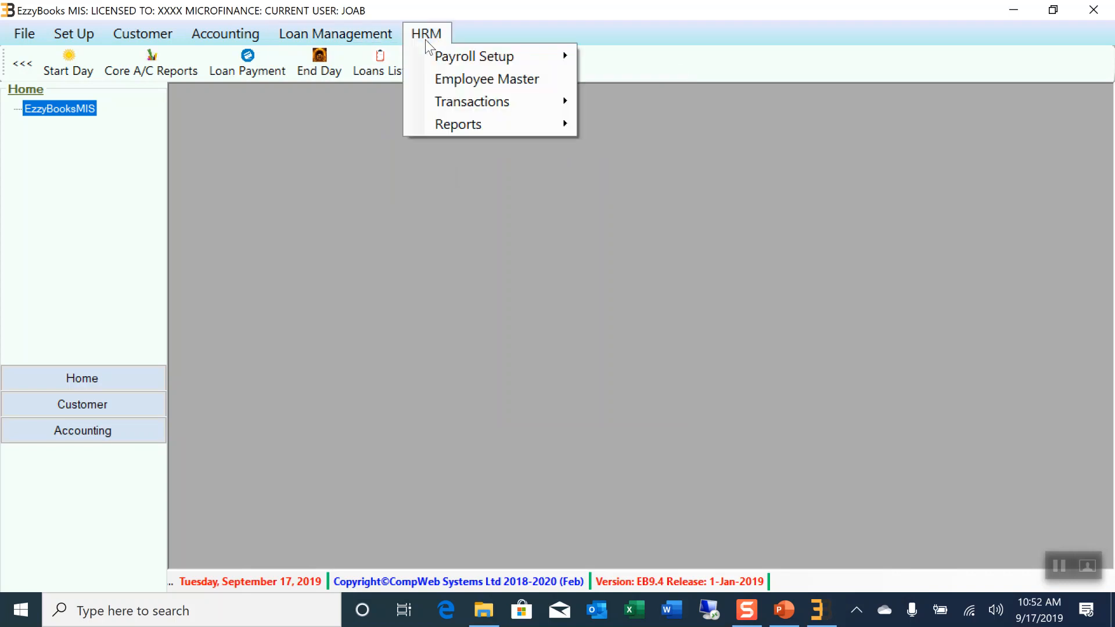
mouse_move(509, 102)
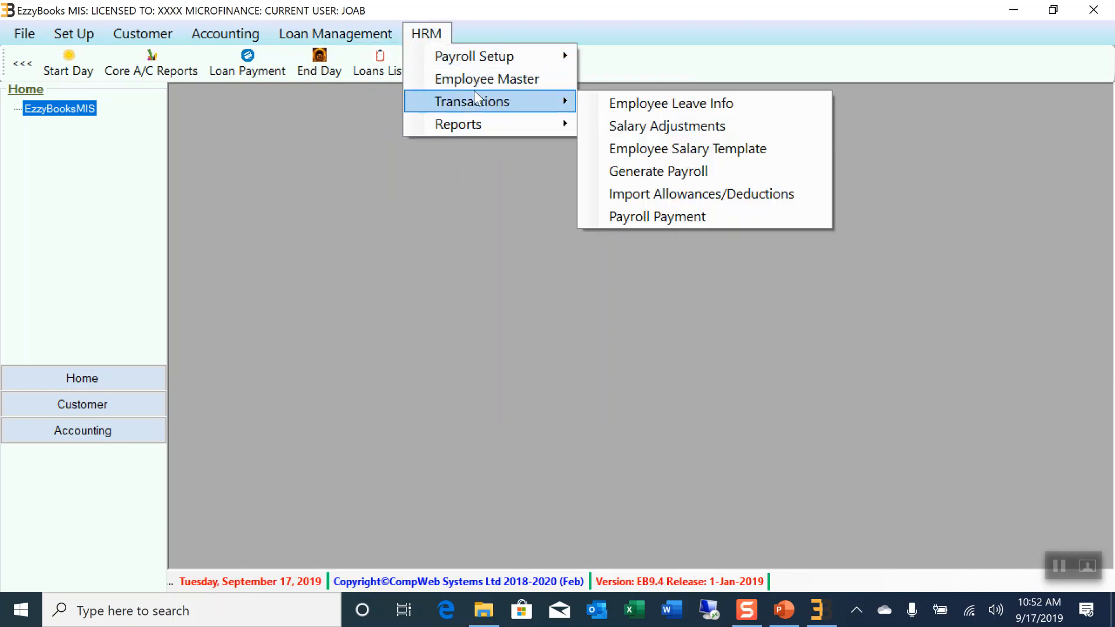
left_click(295, 203)
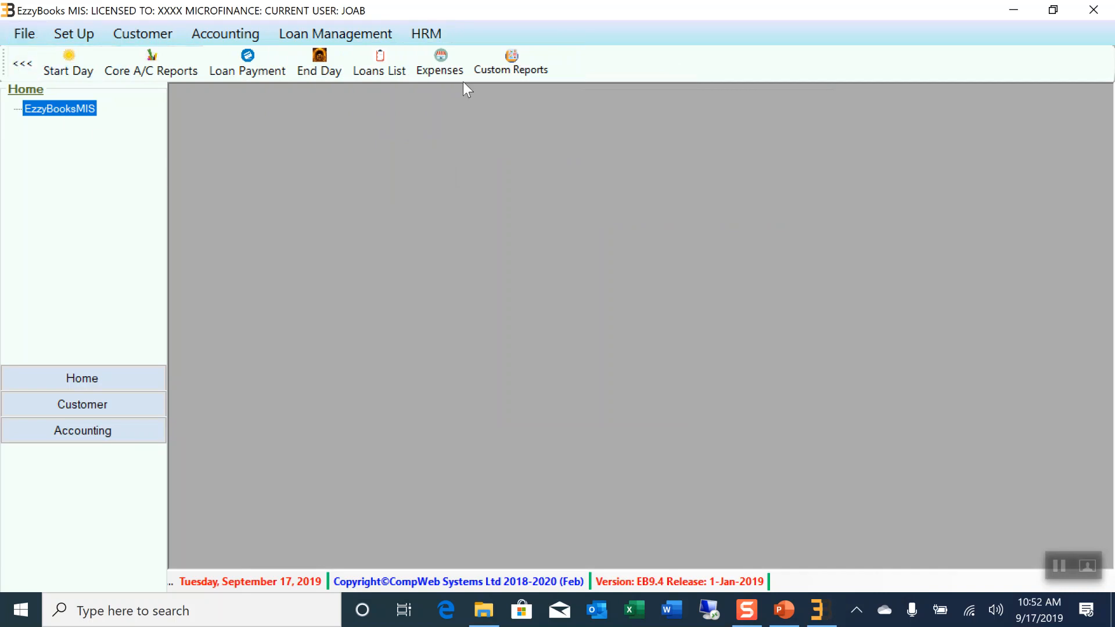
left_click(31, 36)
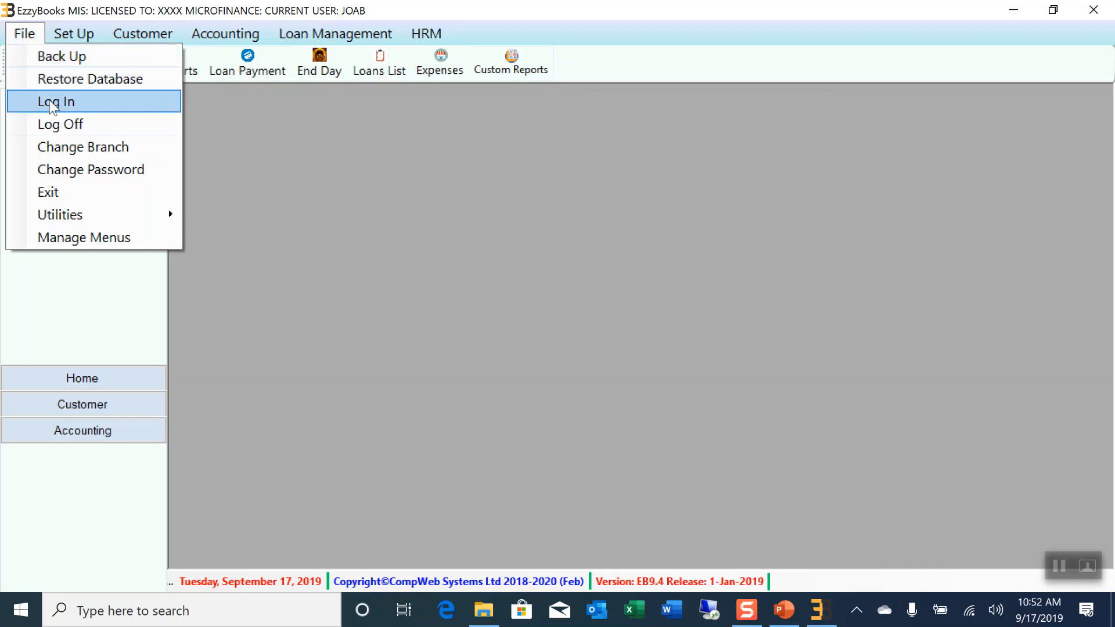
left_click(82, 149)
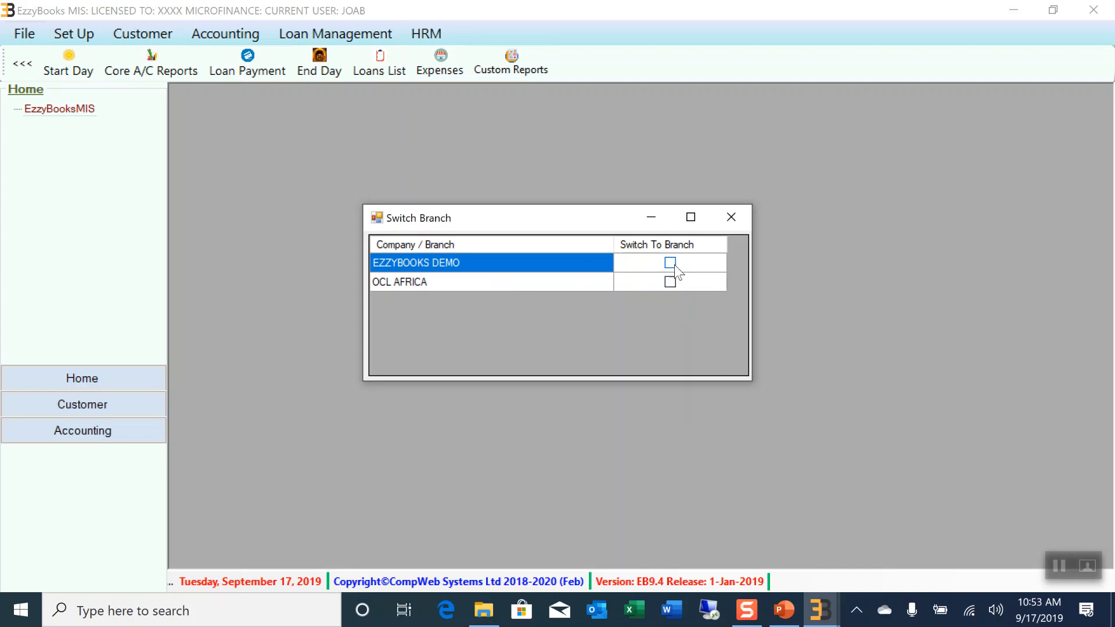
left_click(741, 214)
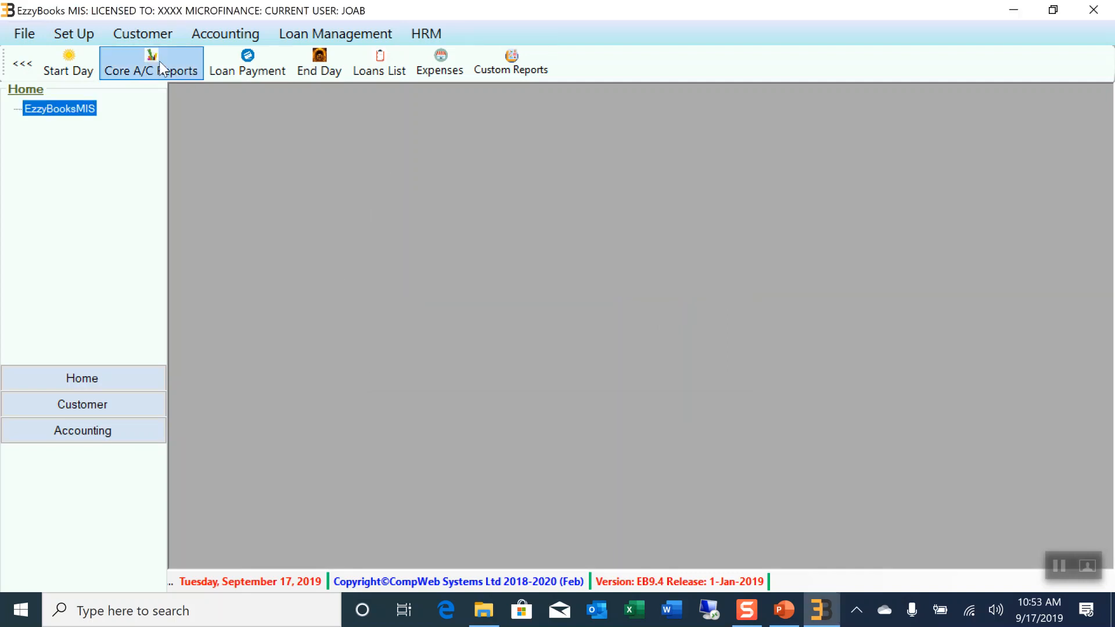
left_click(22, 34)
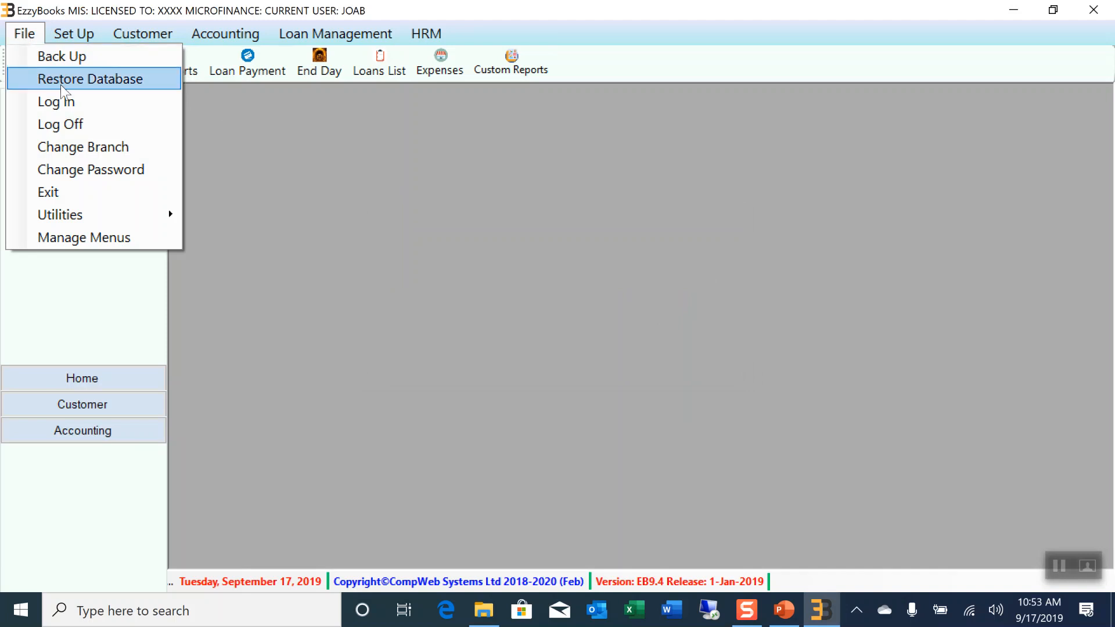
Browse the File menu and its Utilities submenu, then bring up the Set Up menu
left_click(96, 168)
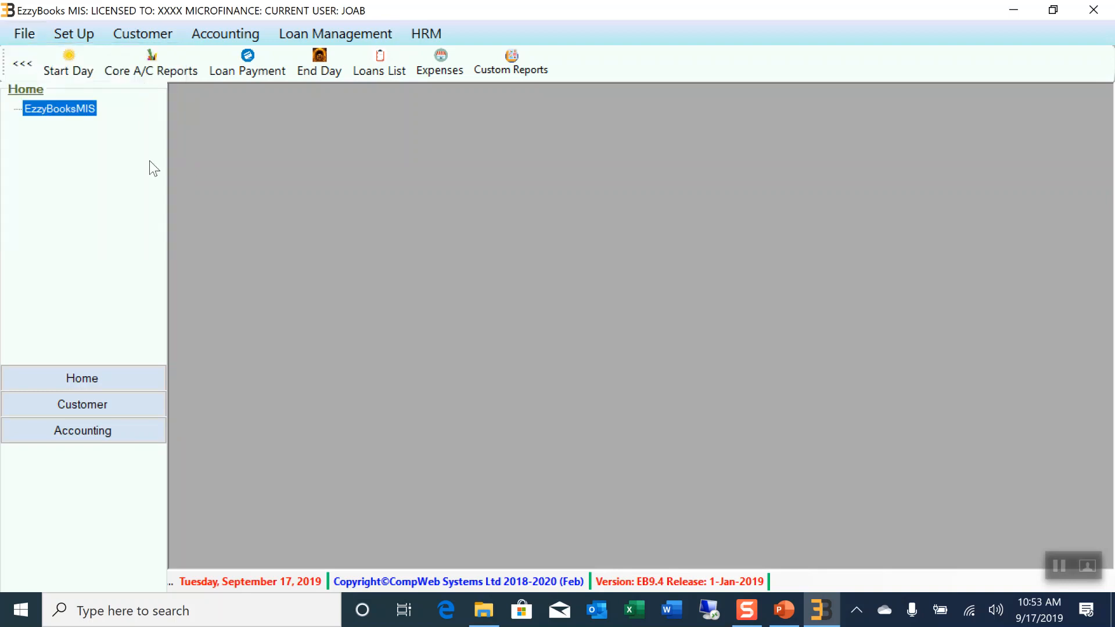
left_click(35, 34)
left_click(36, 33)
left_click(37, 33)
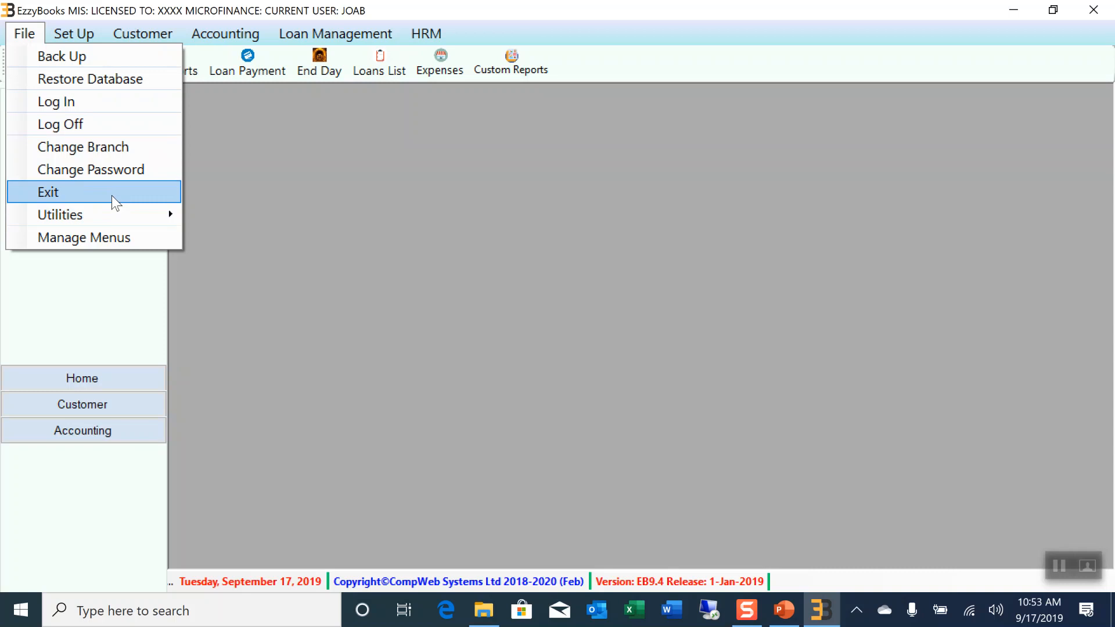
mouse_move(83, 213)
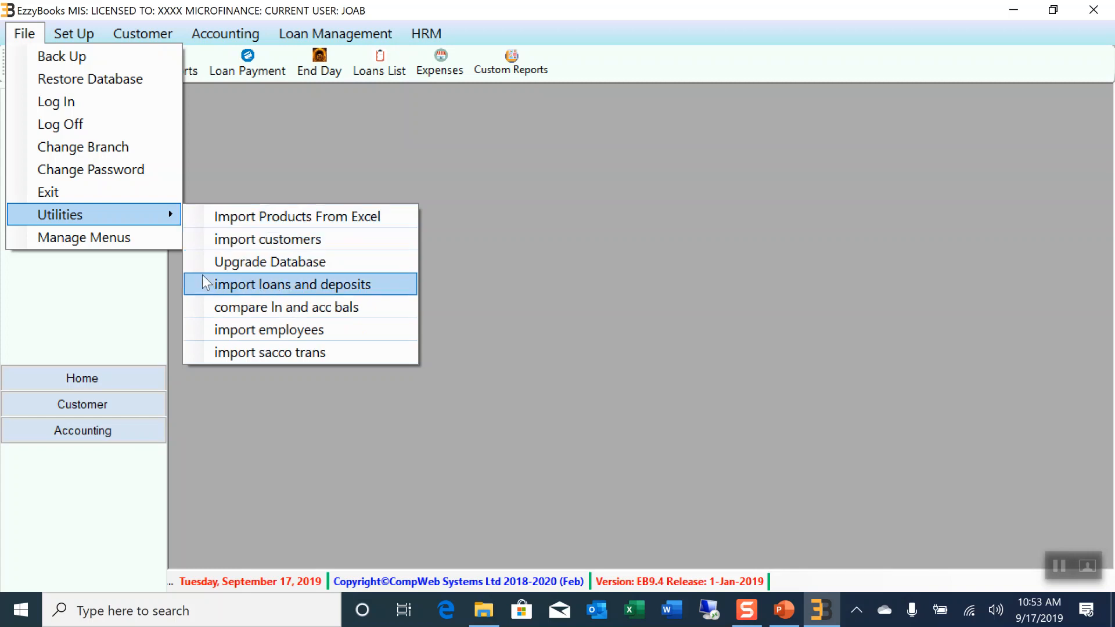
left_click(414, 157)
left_click(83, 36)
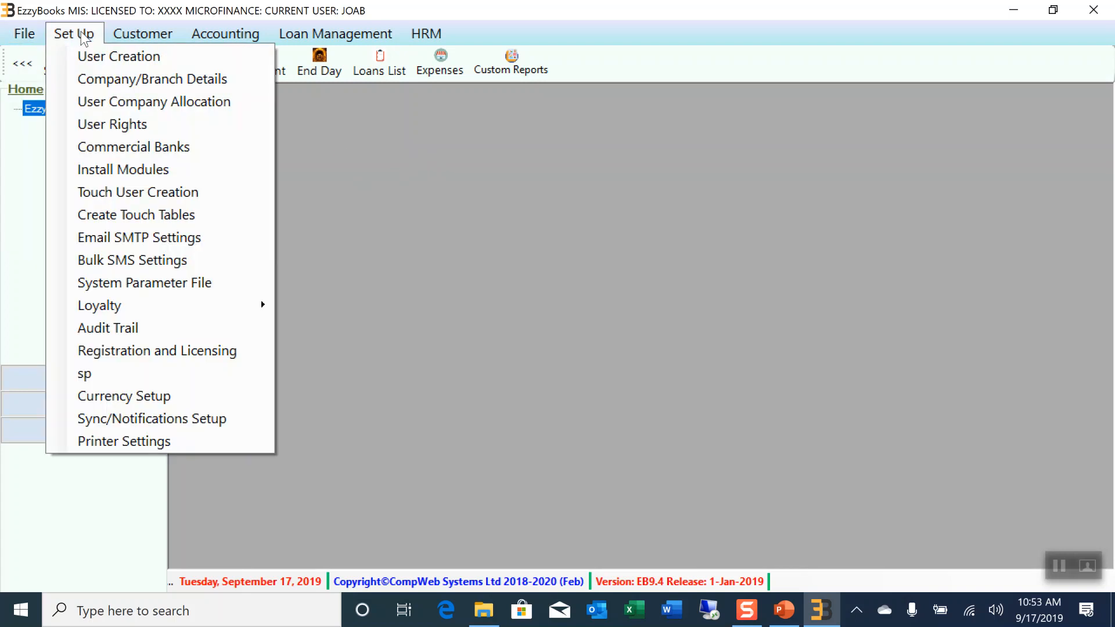
Glance at User Company Allocation and Company/Branch Details, then open User Rights for Supervisor
left_click(130, 102)
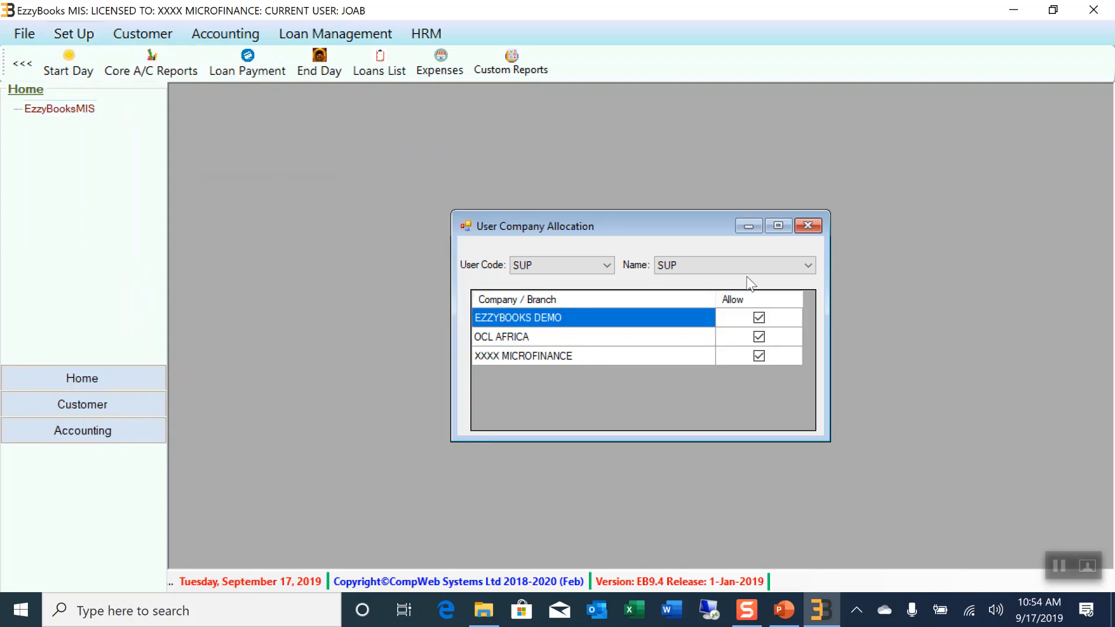
left_click(808, 226)
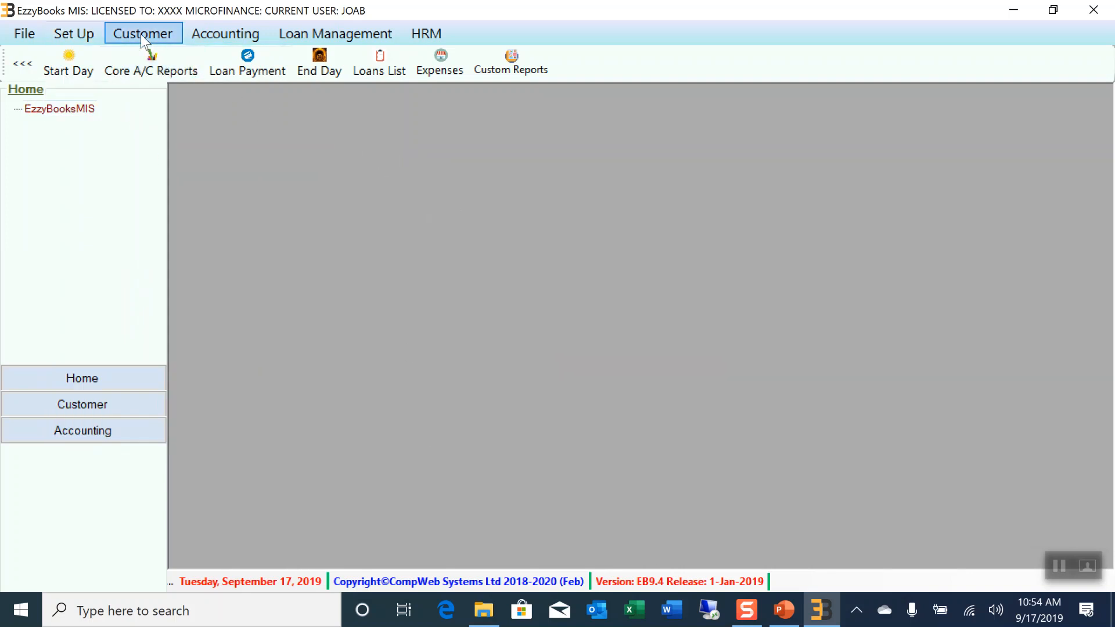
left_click(87, 33)
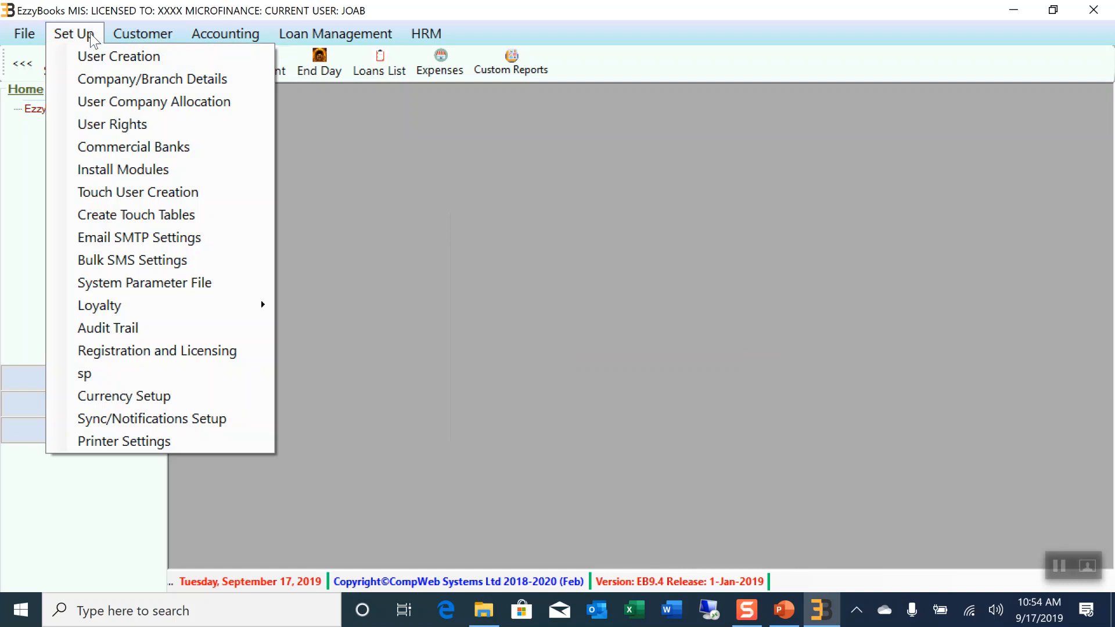
left_click(126, 81)
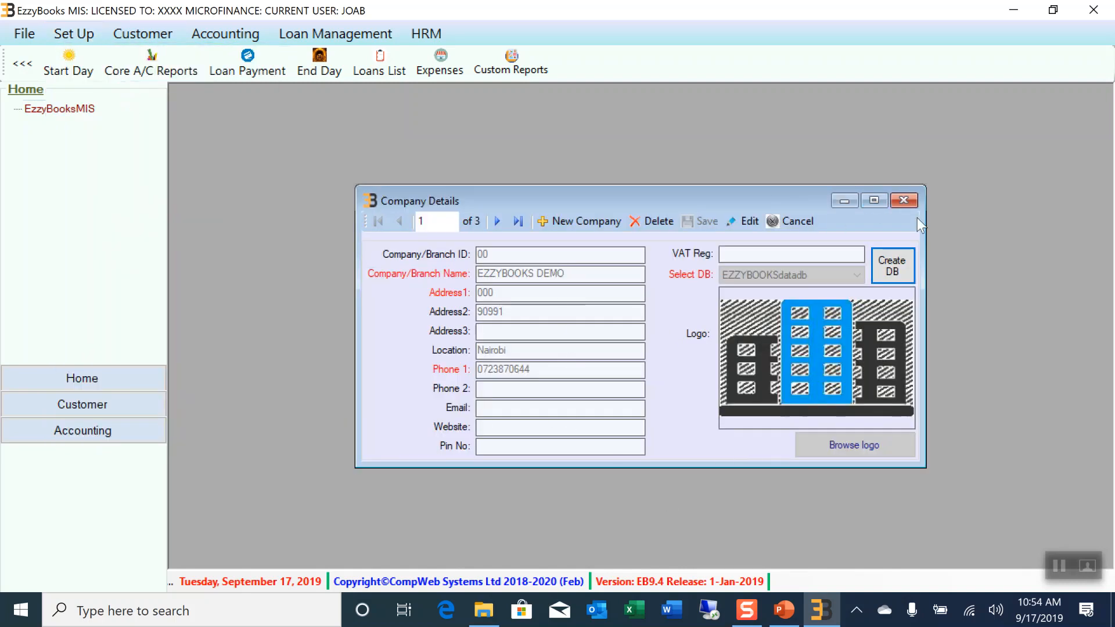
left_click(912, 204)
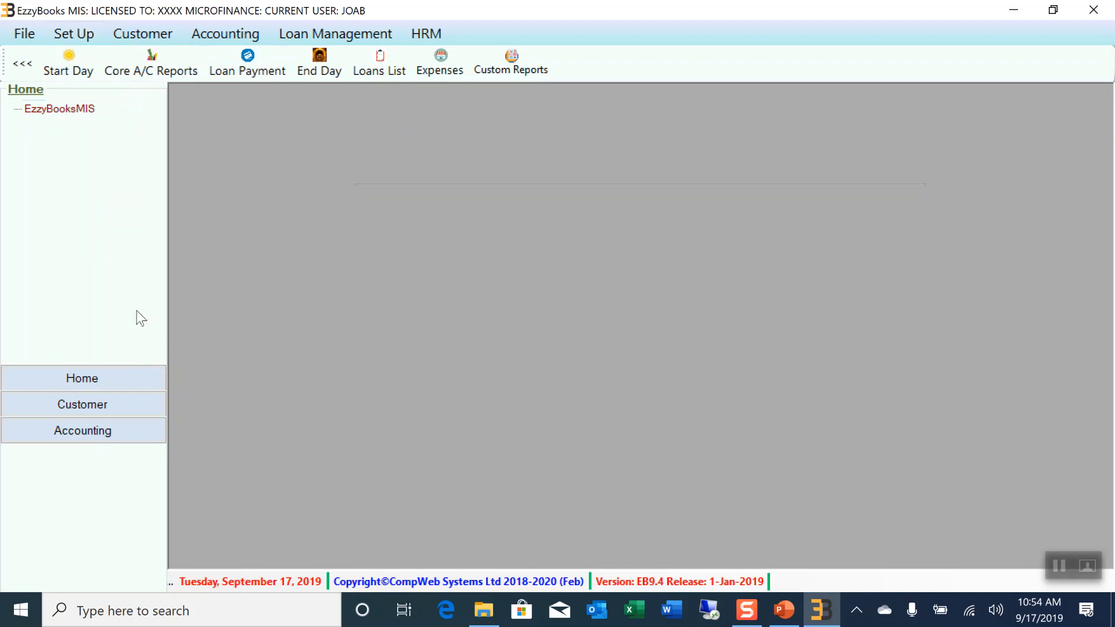
left_click(69, 33)
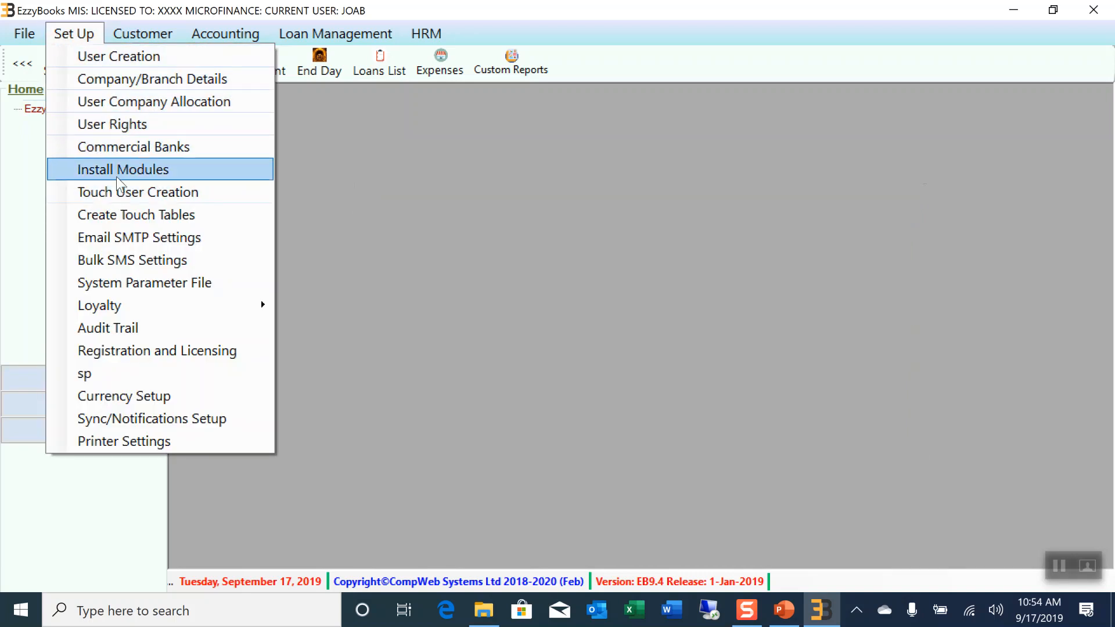
left_click(127, 132)
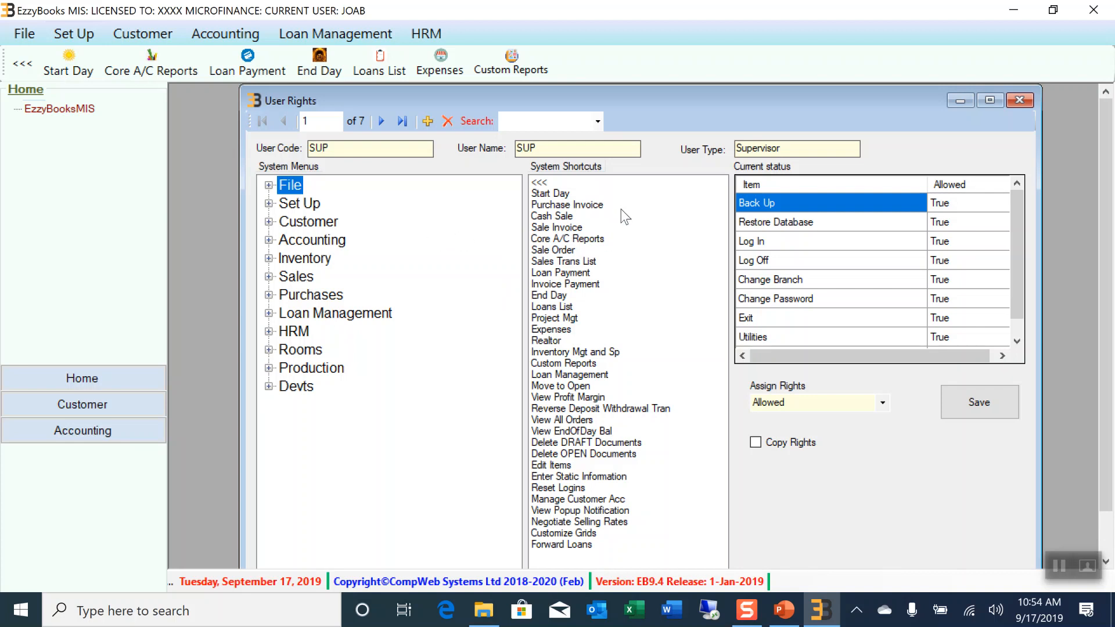
Review the Customer and Set Up menu rights and several shortcut rights like Core A/C Reports
left_click(310, 227)
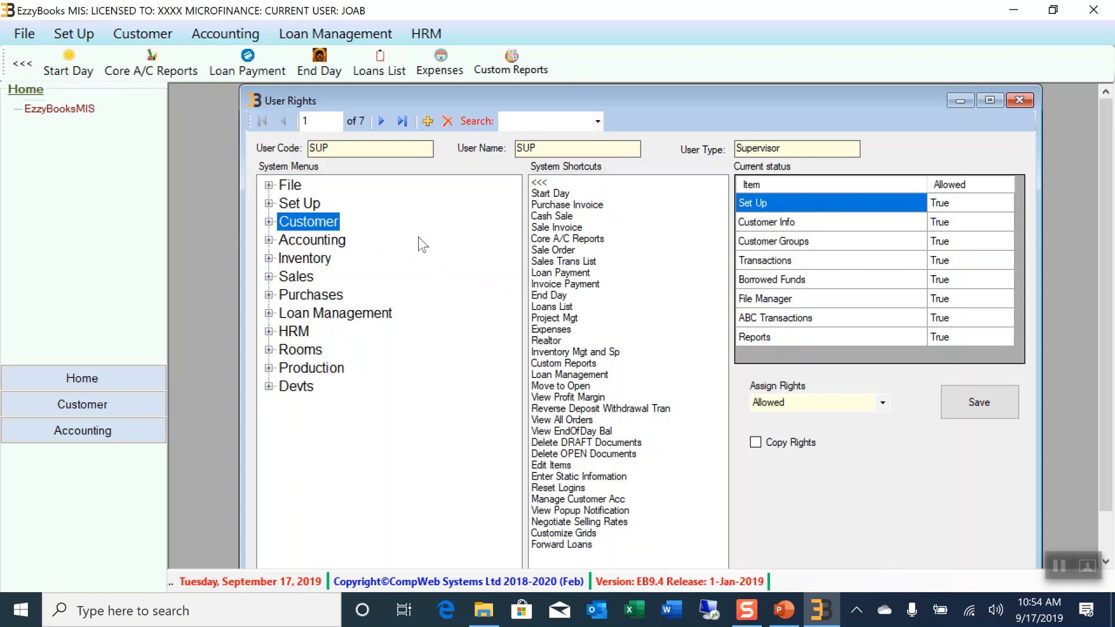
left_click(323, 207)
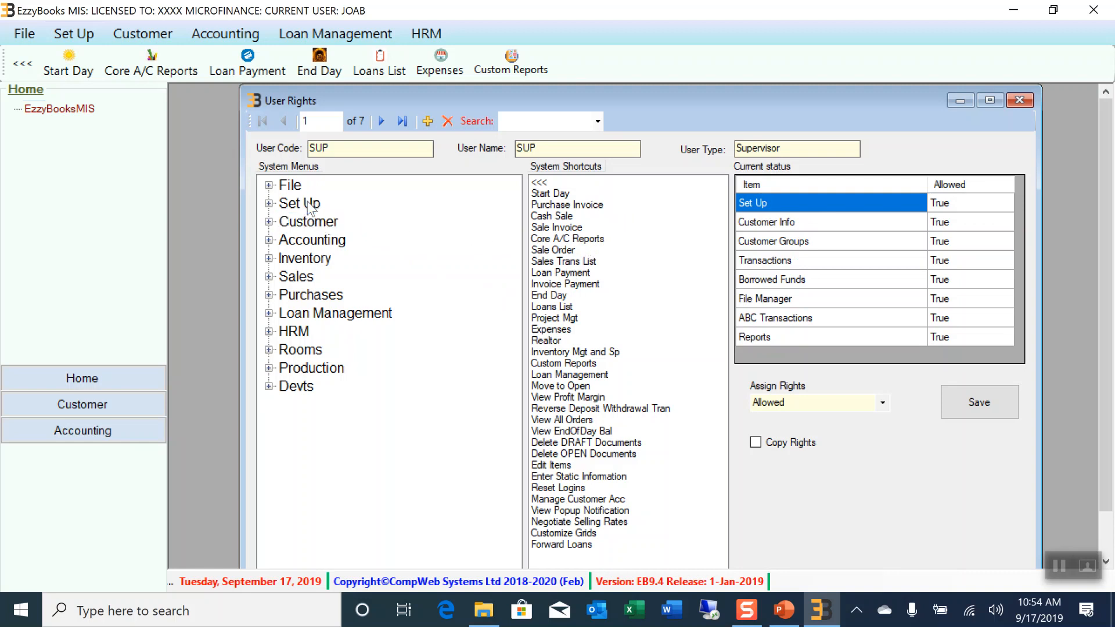
left_click(564, 207)
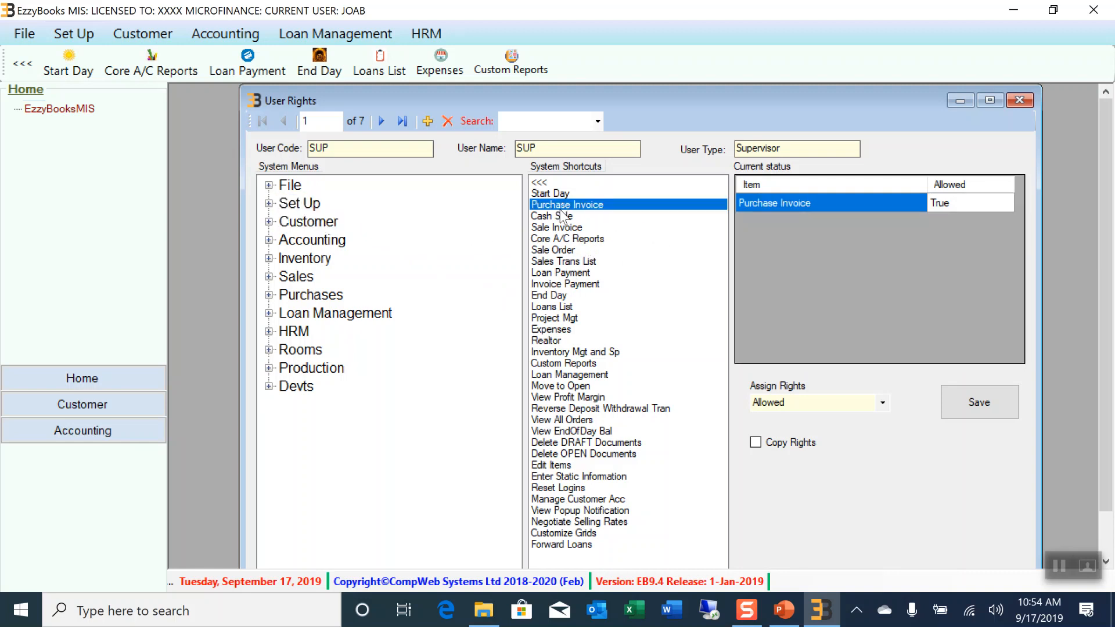
left_click(536, 241)
left_click(581, 261)
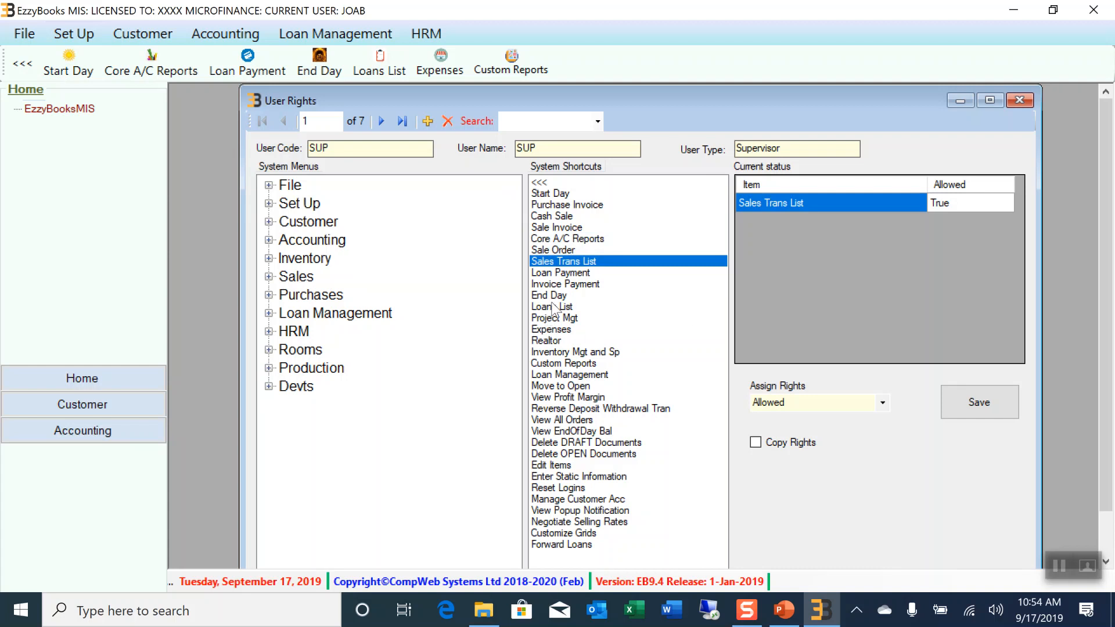
left_click(566, 240)
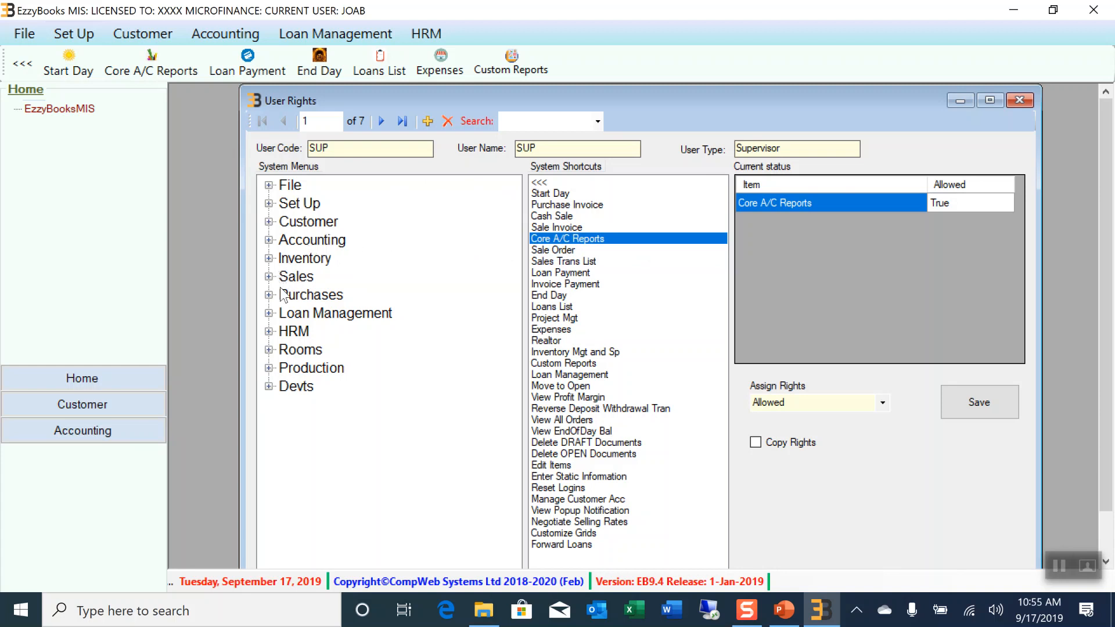
Check the cashier's Loan Application/Appraisal right under Loan Management > Loan Processing, then close User Rights
left_click(269, 314)
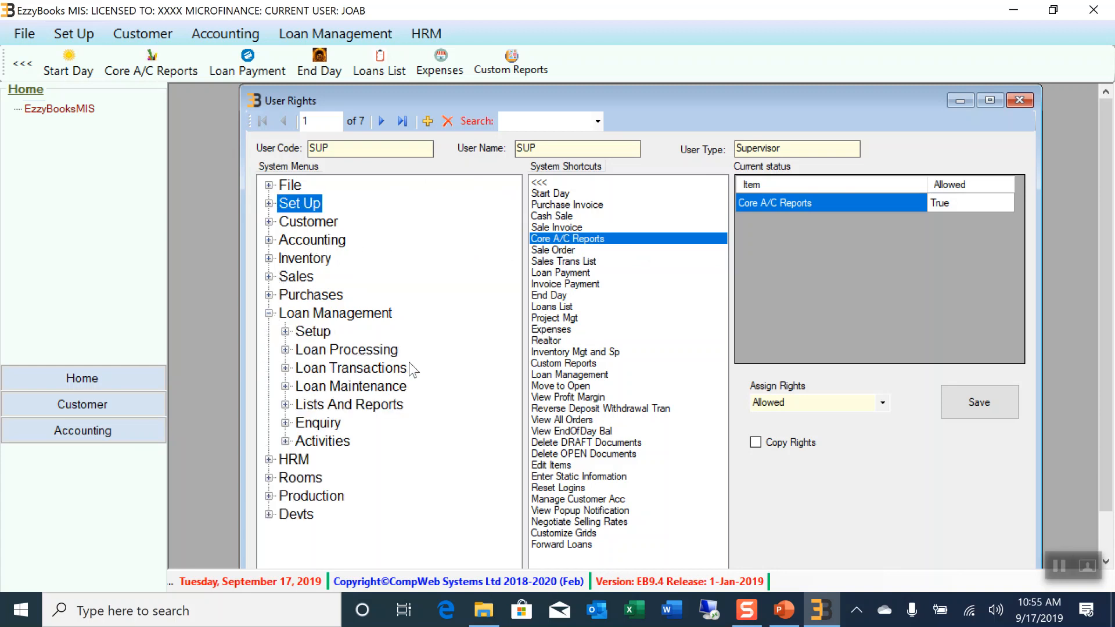
left_click(386, 351)
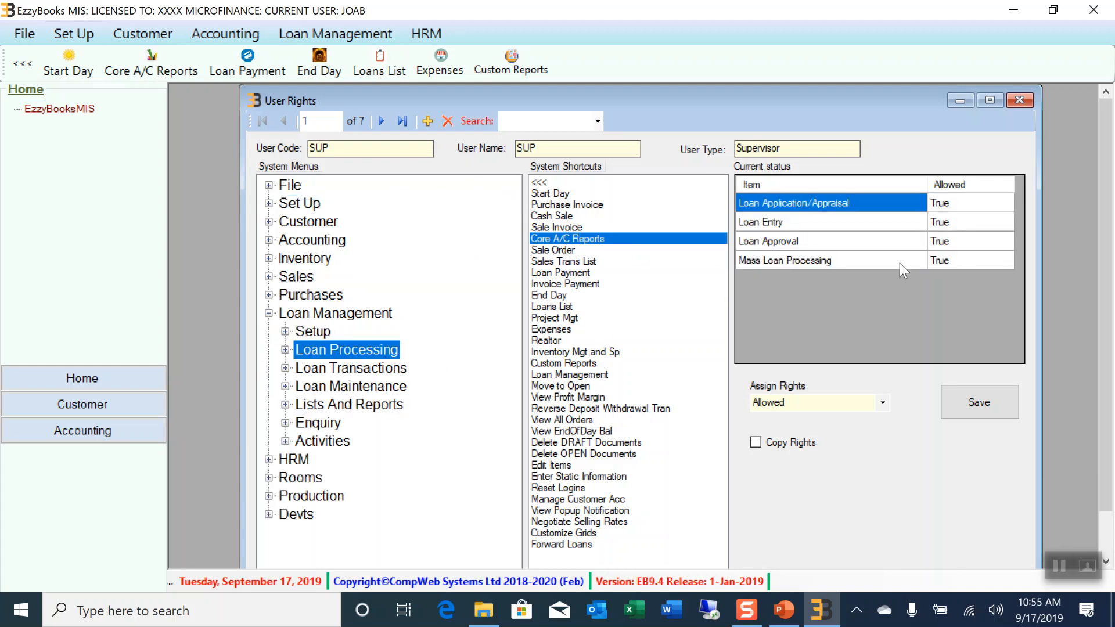
left_click(285, 351)
left_click(374, 371)
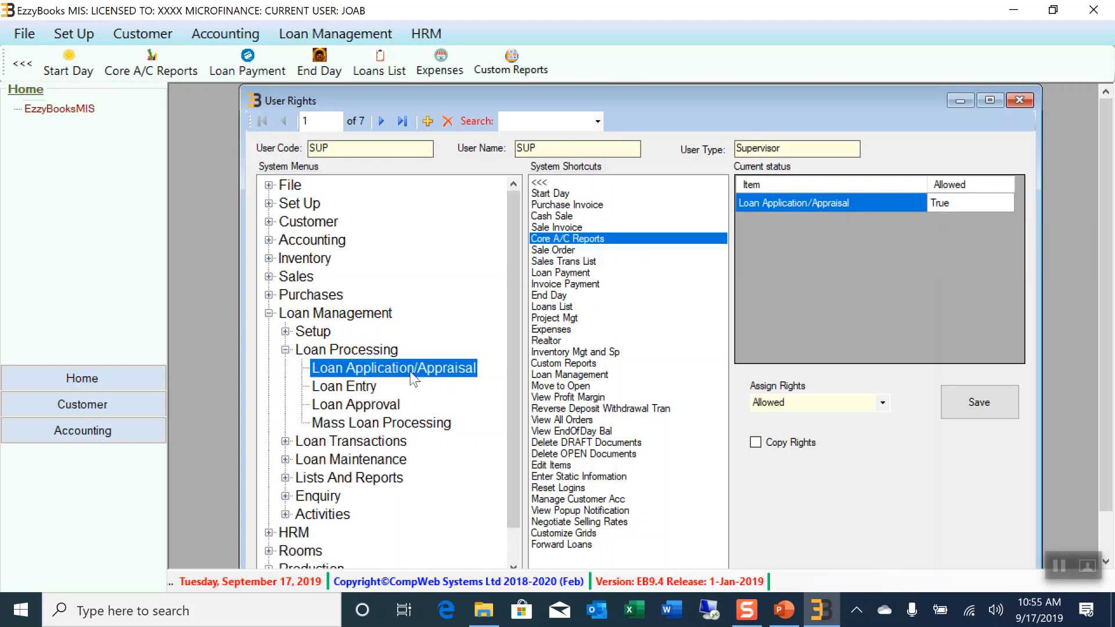
left_click(596, 123)
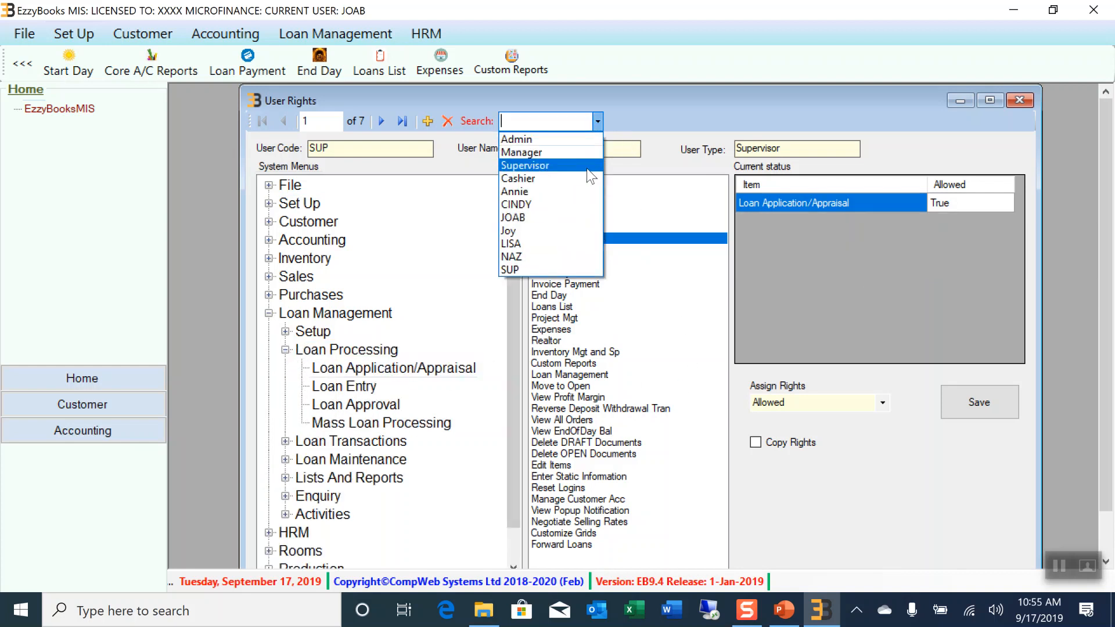
left_click(557, 221)
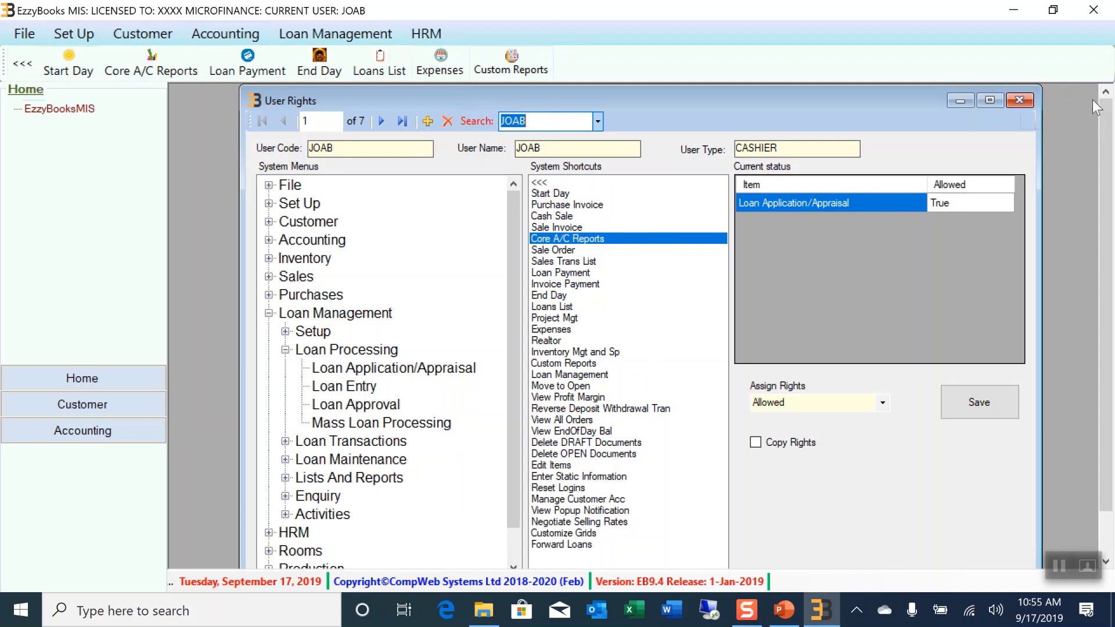
left_click(1020, 101)
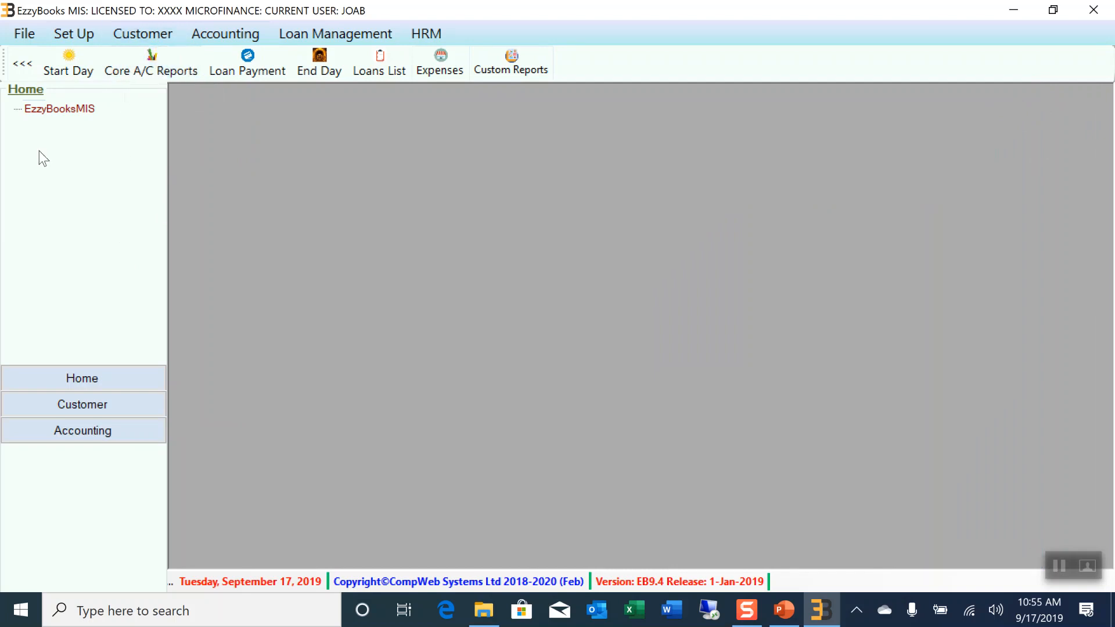
left_click(88, 34)
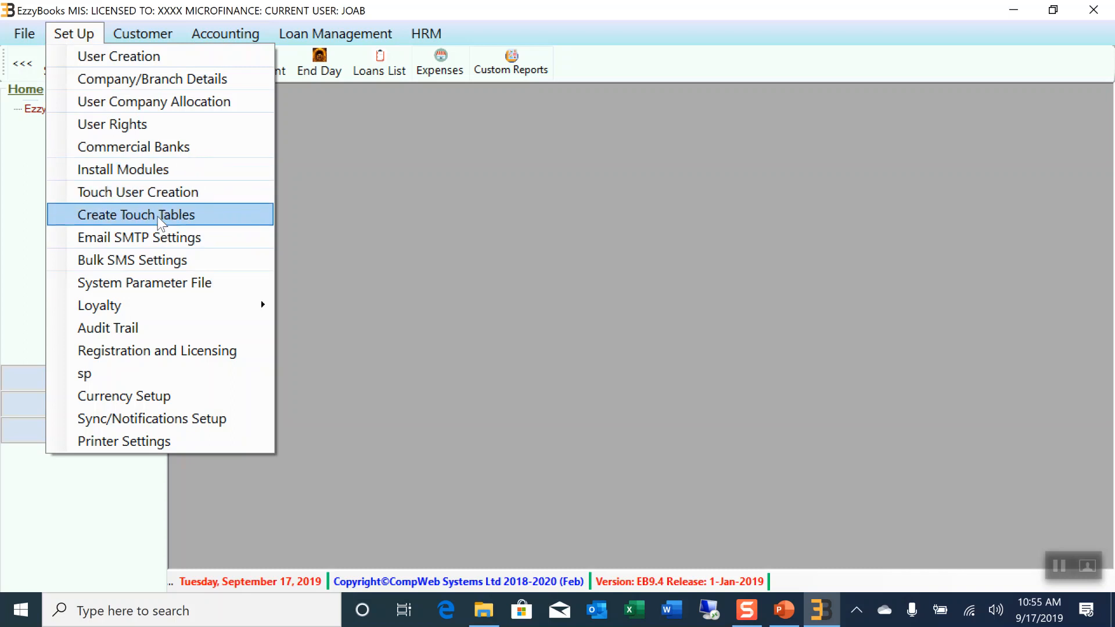
left_click(136, 243)
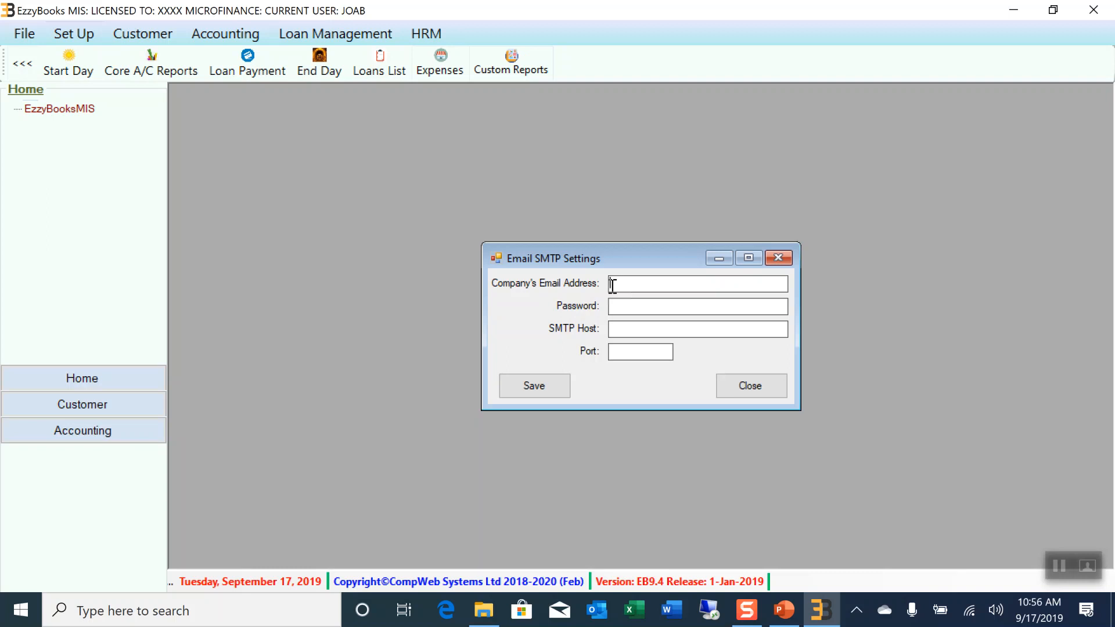
left_click(612, 306)
left_click(778, 259)
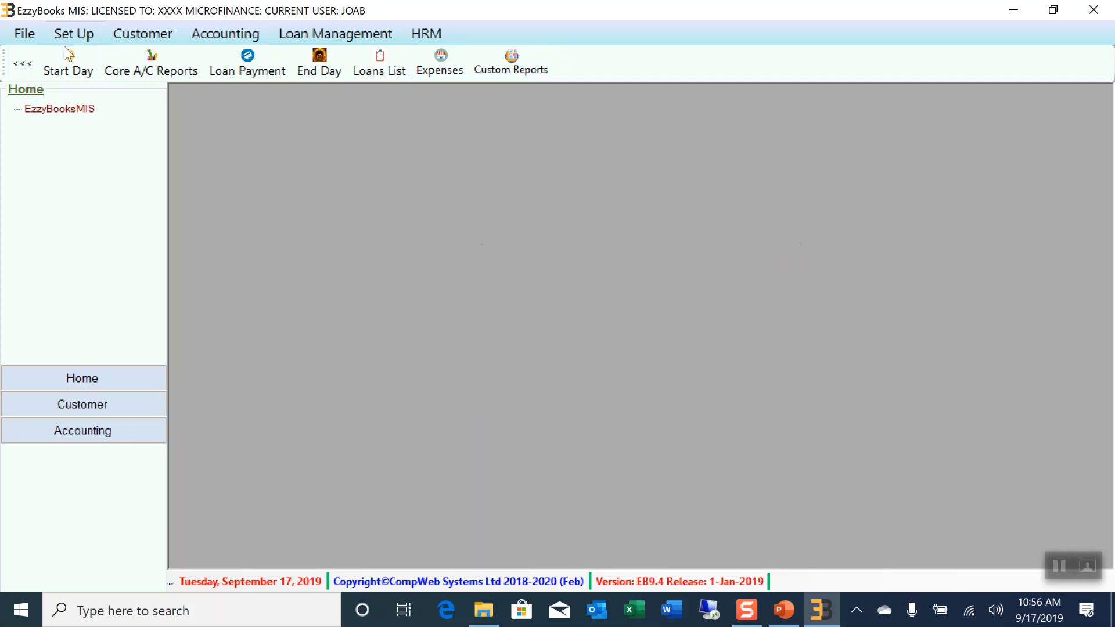
Open Bulk SMS Settings past the 401 error, inspect Password and Sender id, then close it
left_click(86, 25)
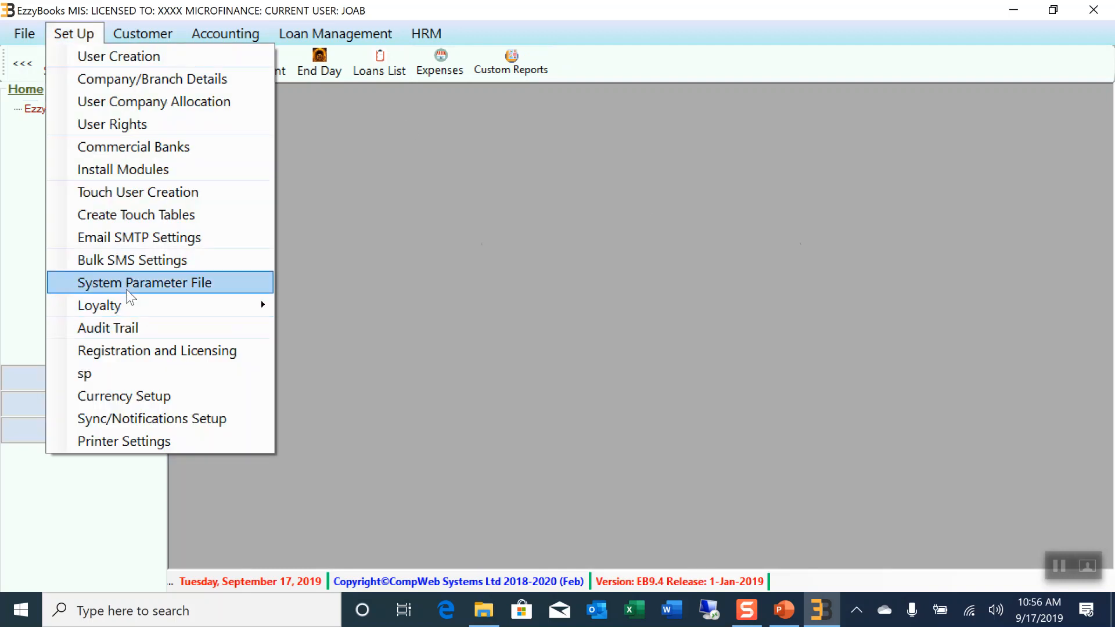
left_click(128, 265)
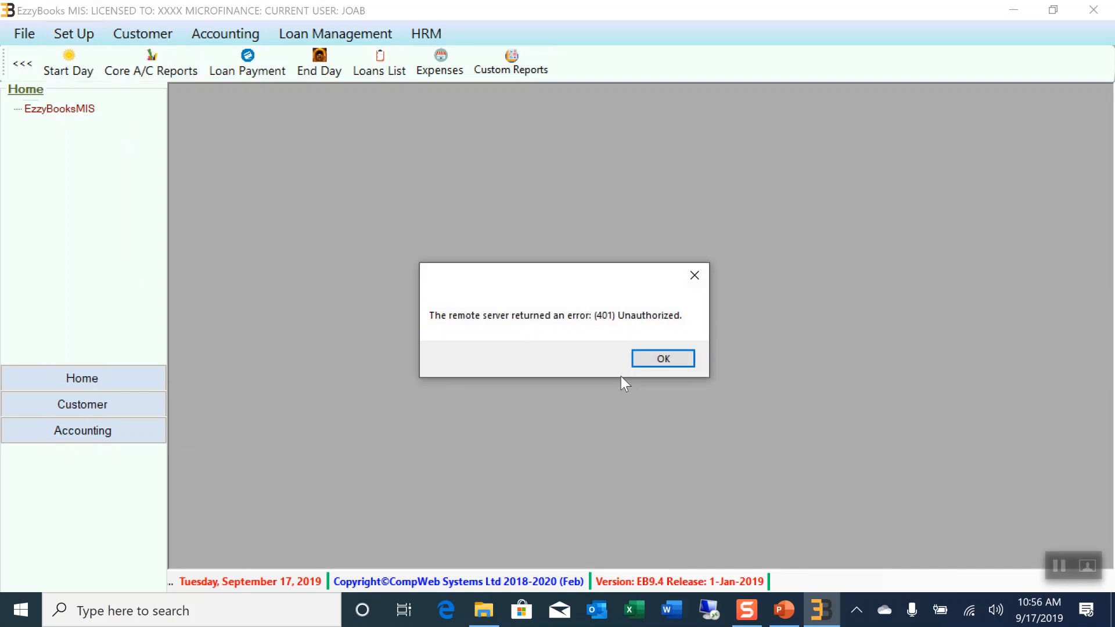
left_click(647, 358)
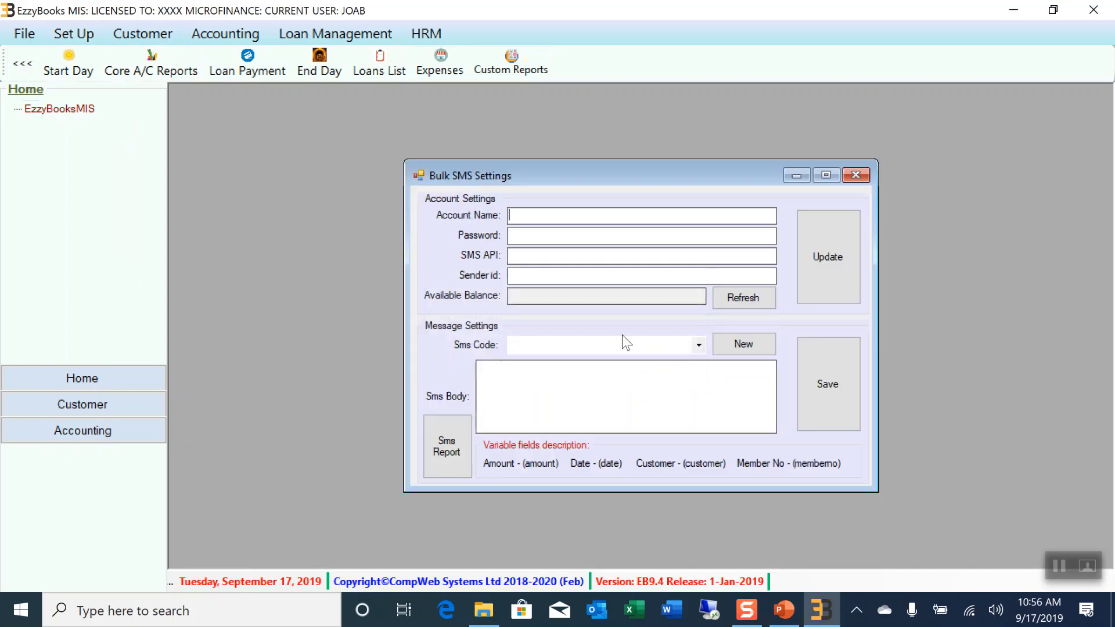
left_click(515, 233)
left_click(518, 275)
left_click(525, 235)
left_click(856, 175)
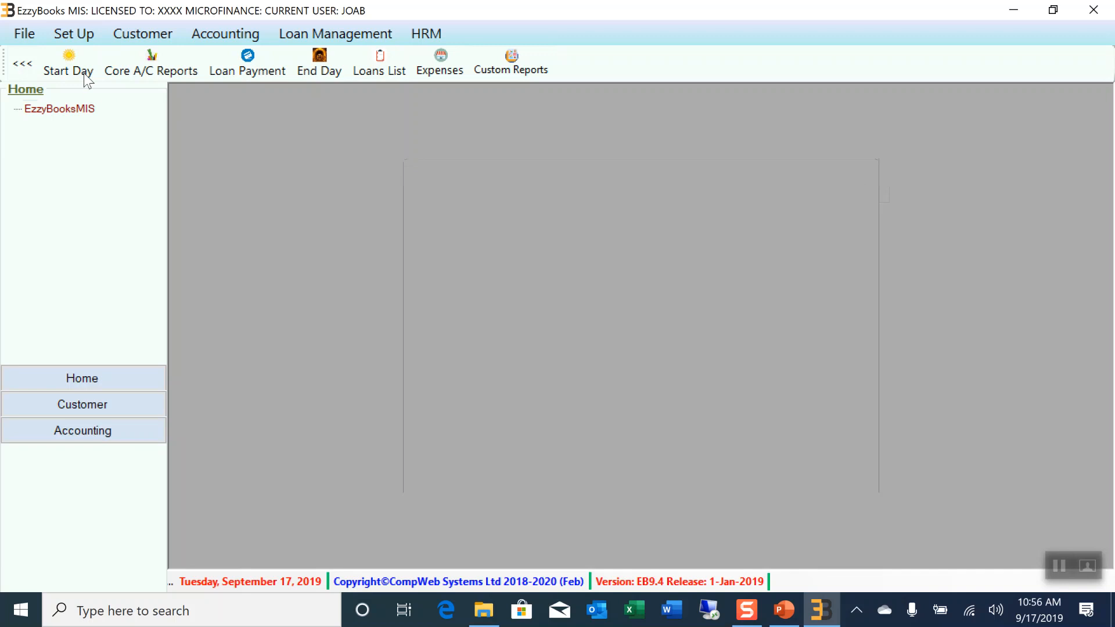
Load the Customer Information List report and tick every customer
left_click(139, 34)
mouse_move(215, 215)
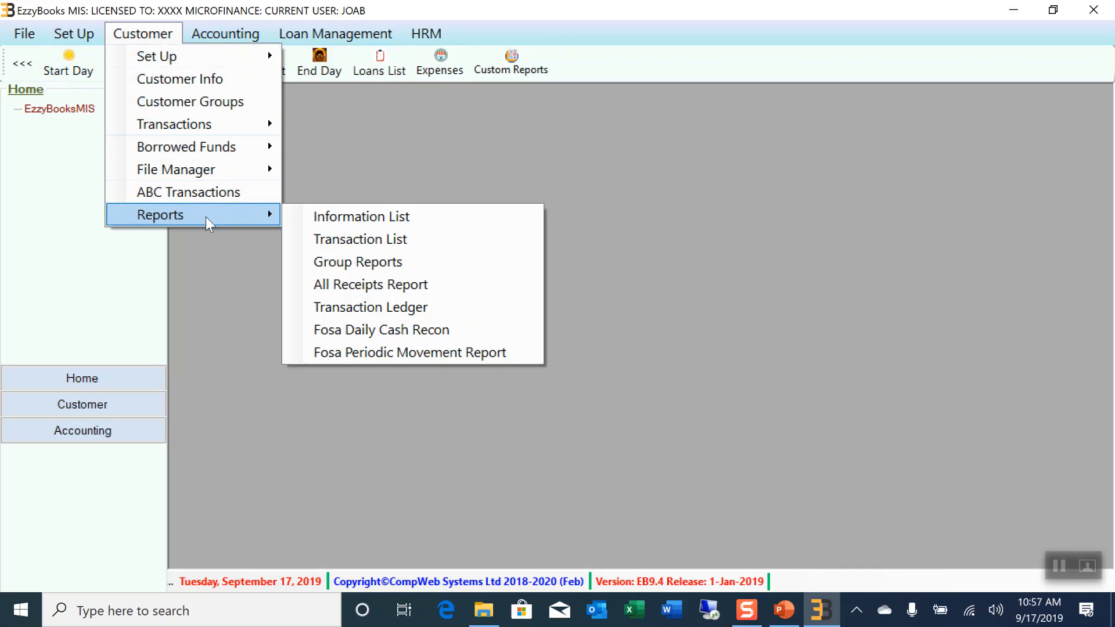
left_click(358, 219)
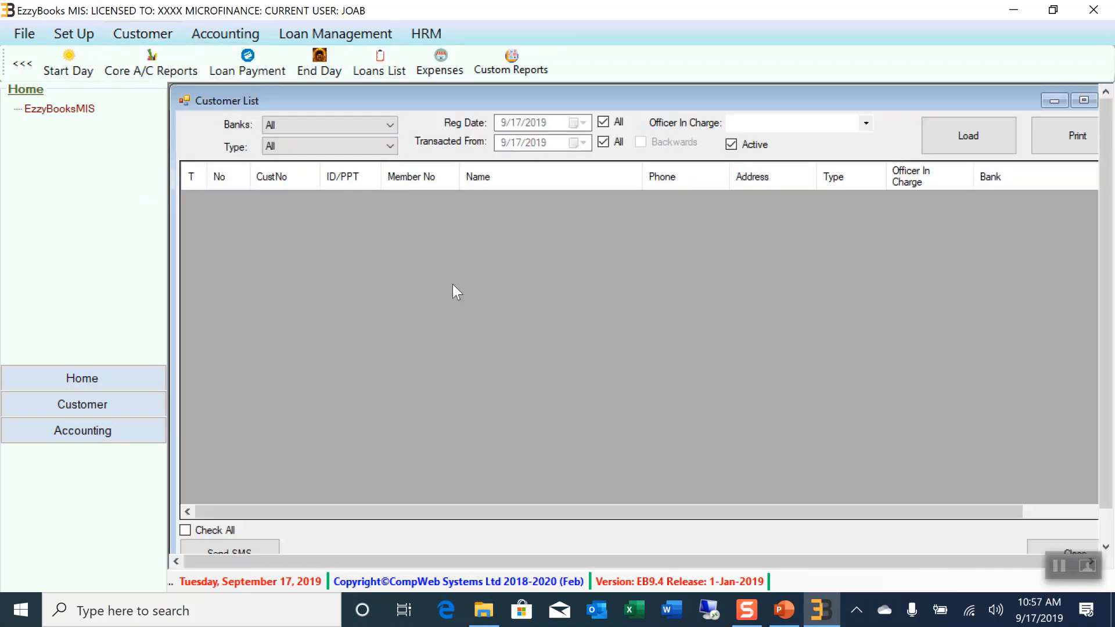
left_click(988, 139)
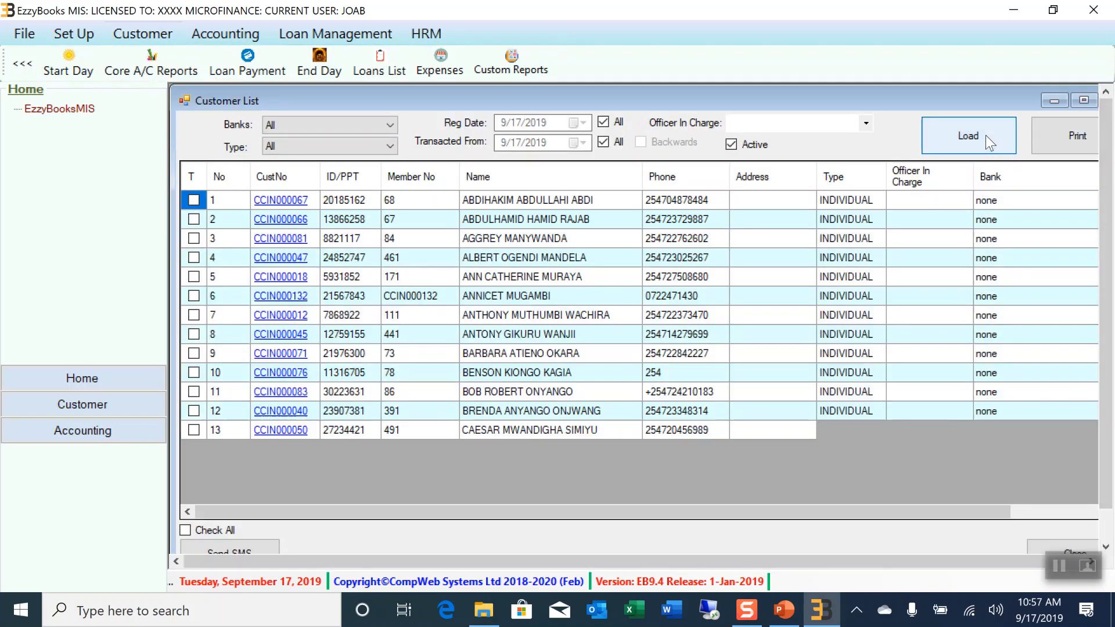
left_click(185, 531)
left_click_drag(713, 95, 743, 85)
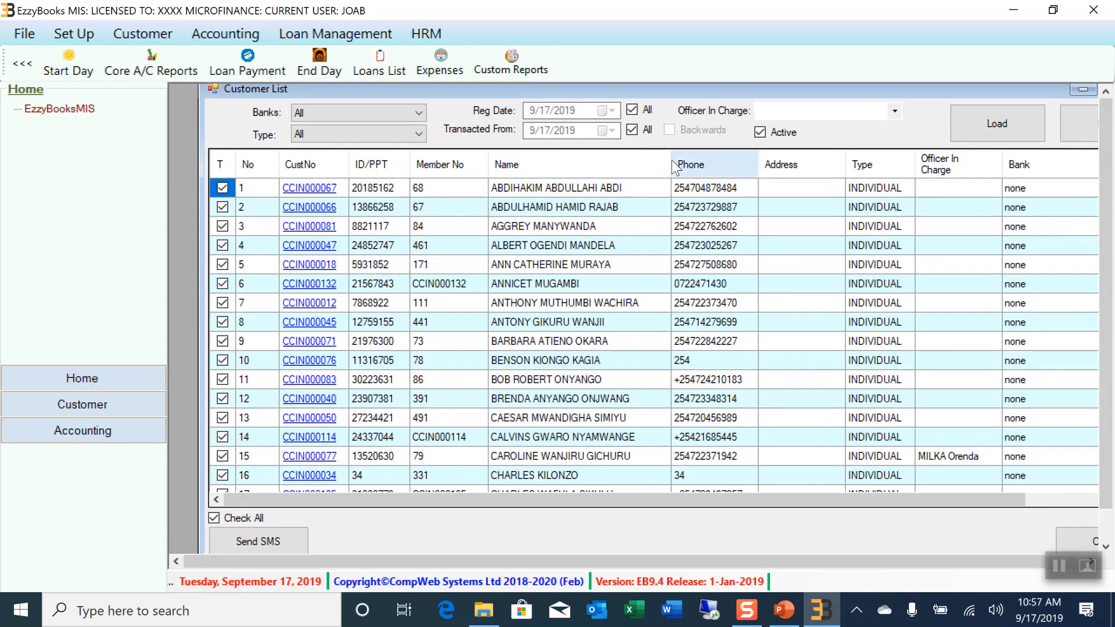
Start an SMS to the ticked customers, cancel it, and close the Customer List
left_click(249, 548)
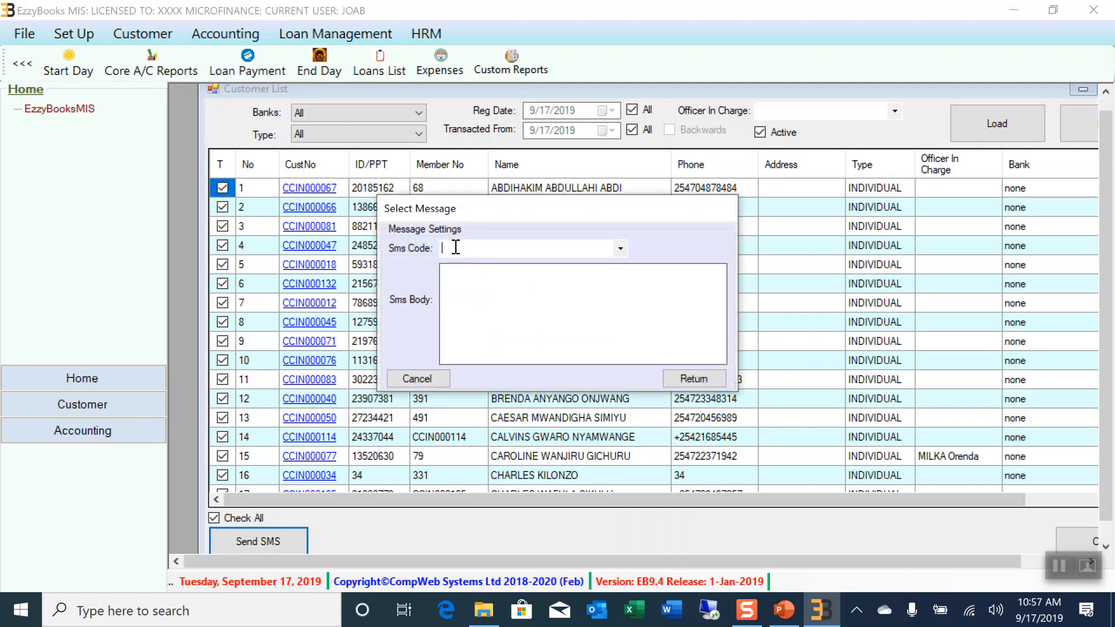
left_click(463, 278)
left_click(417, 379)
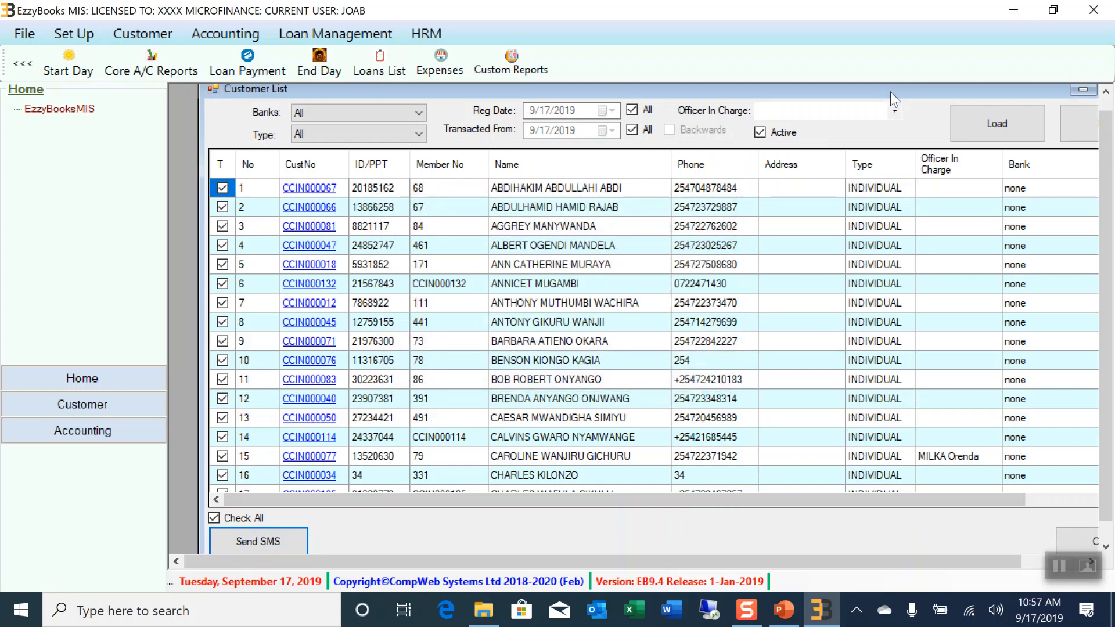
left_click_drag(890, 92, 729, 149)
left_click(977, 145)
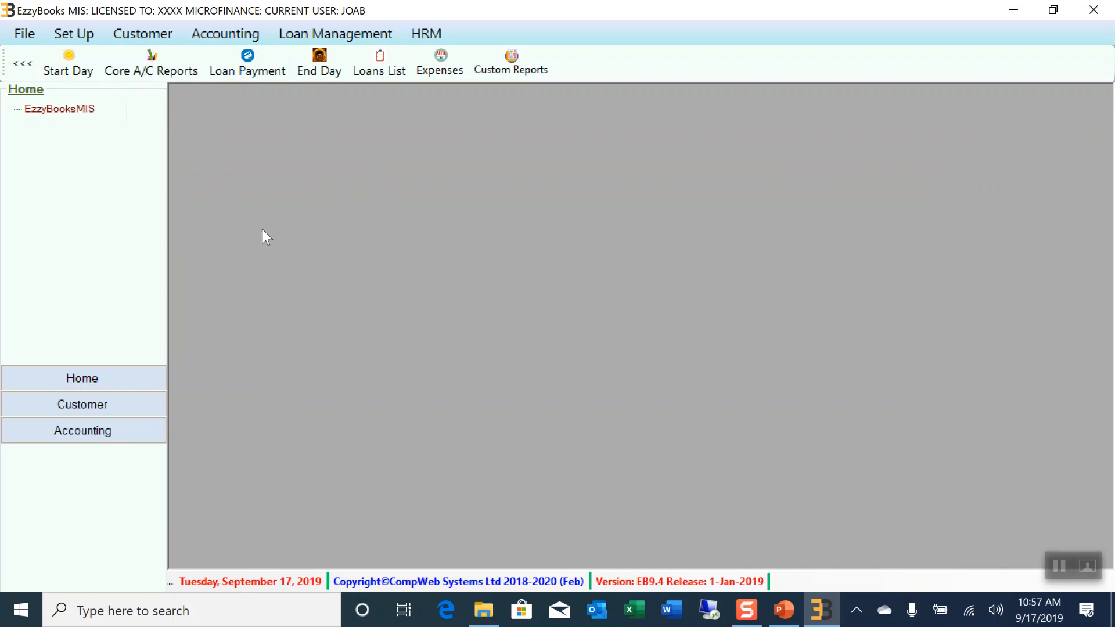
Load today's Sign In Audit records in the Audit Trail, then reload the Activity Audit view
left_click(86, 36)
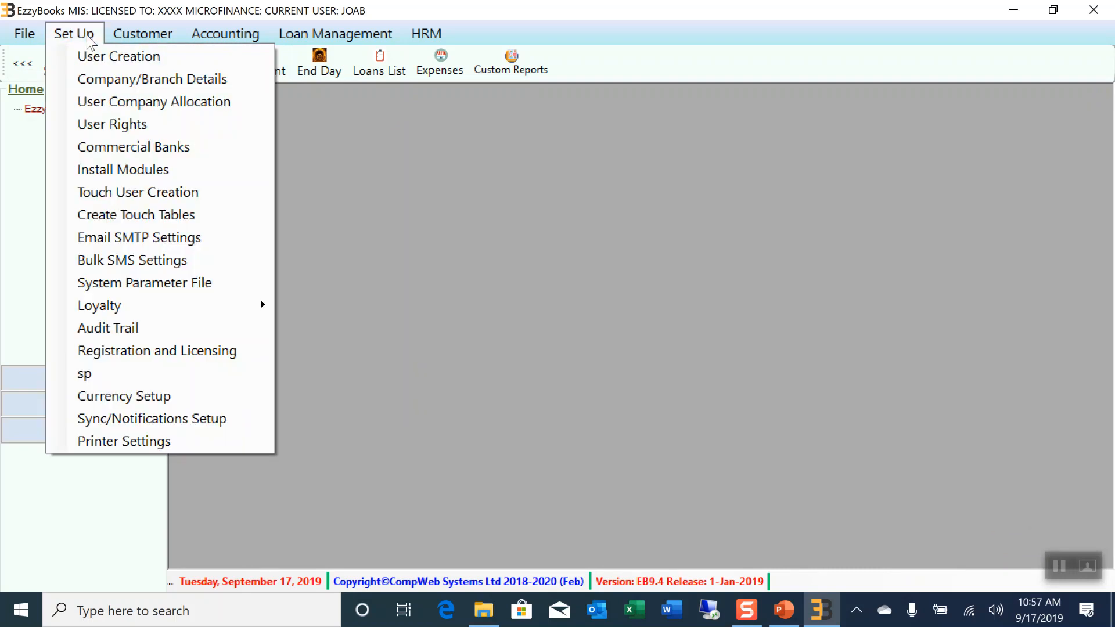
left_click(116, 329)
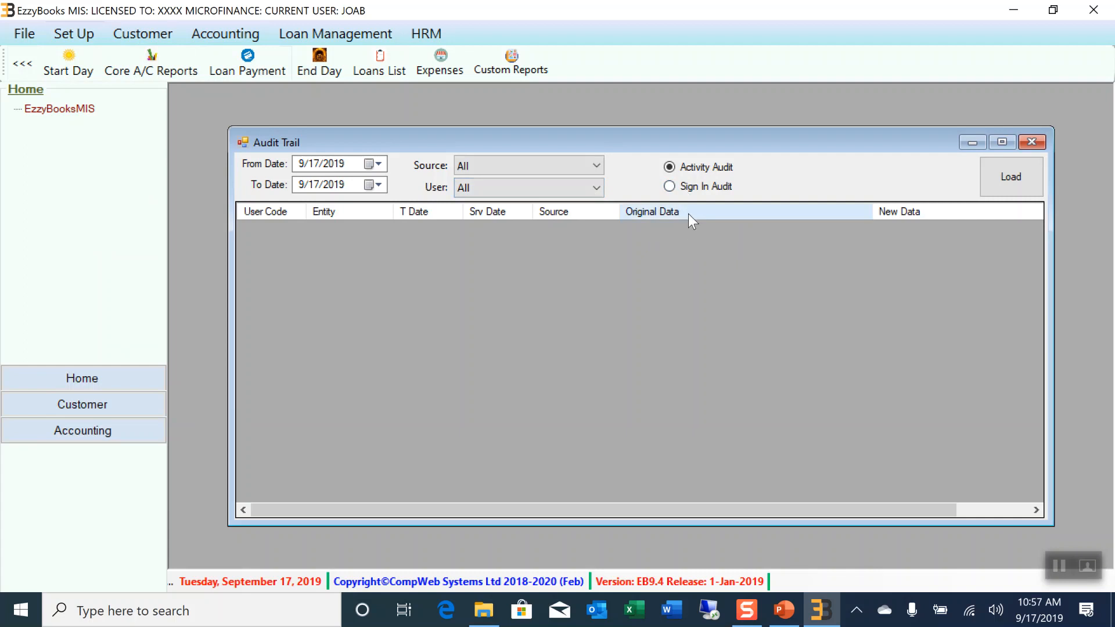
left_click(671, 187)
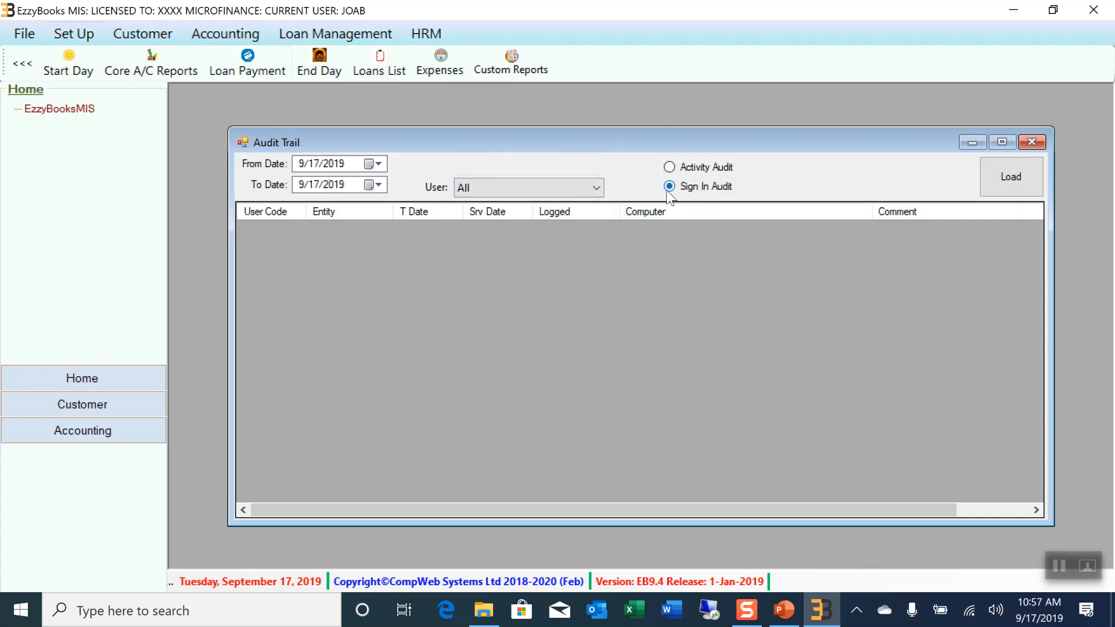
left_click(1016, 182)
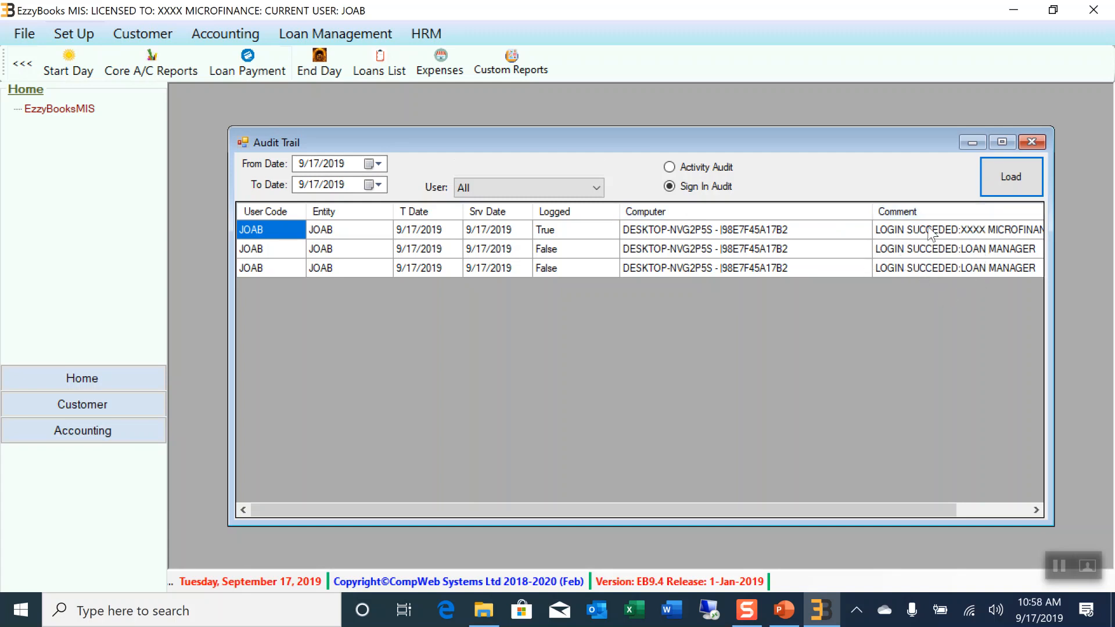
left_click_drag(818, 514, 709, 510)
left_click(674, 166)
left_click(1027, 182)
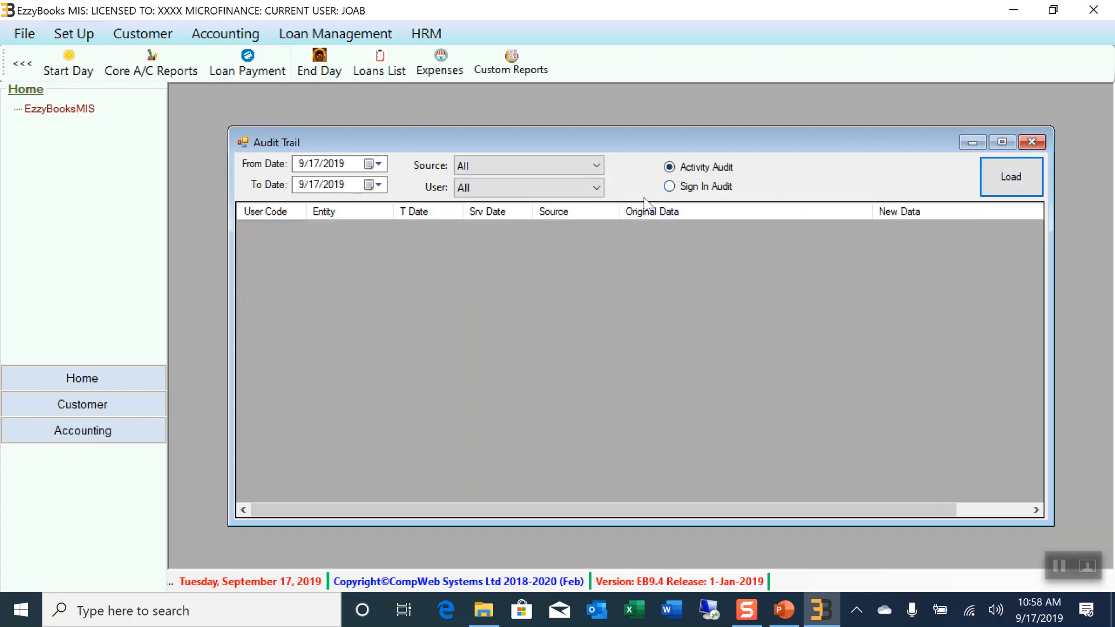
Open the Customer Information File and search for the customer by name
left_click(144, 35)
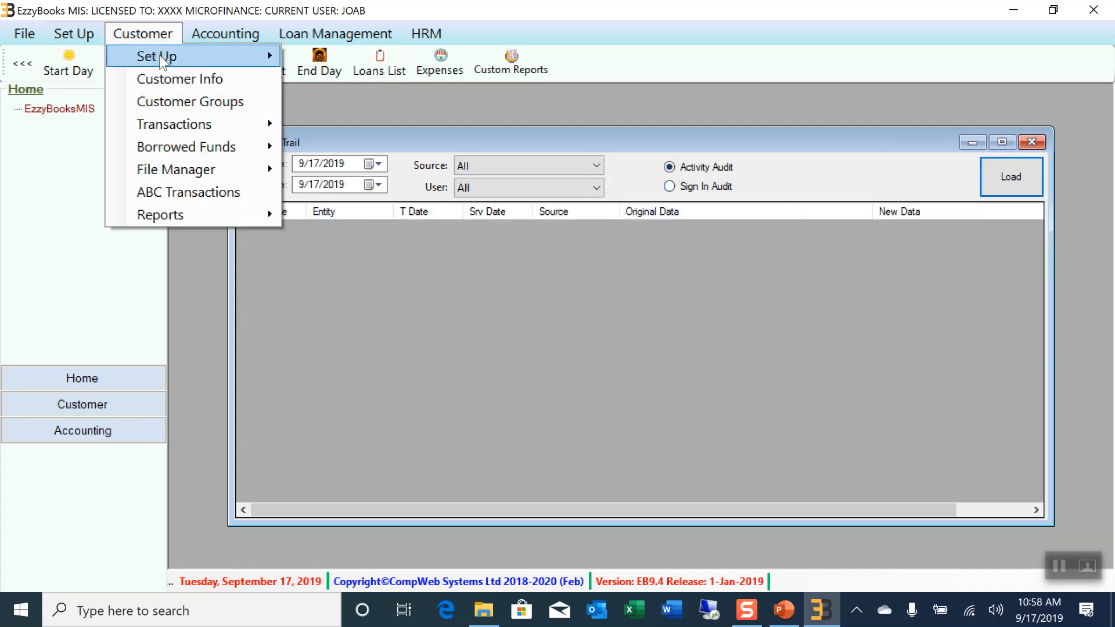
left_click(177, 79)
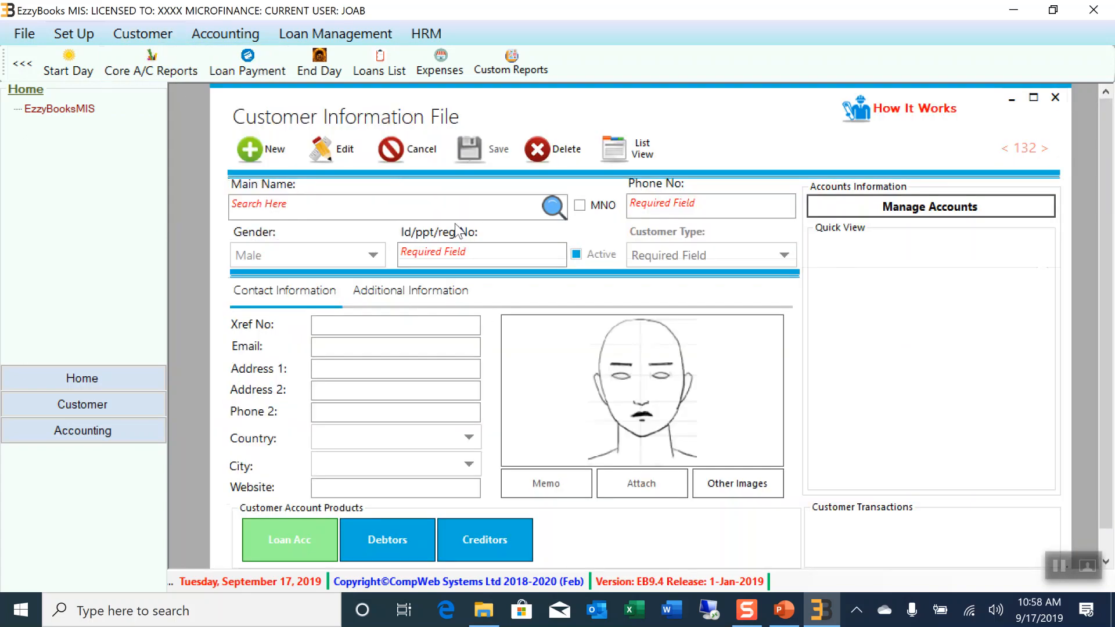
left_click(266, 205)
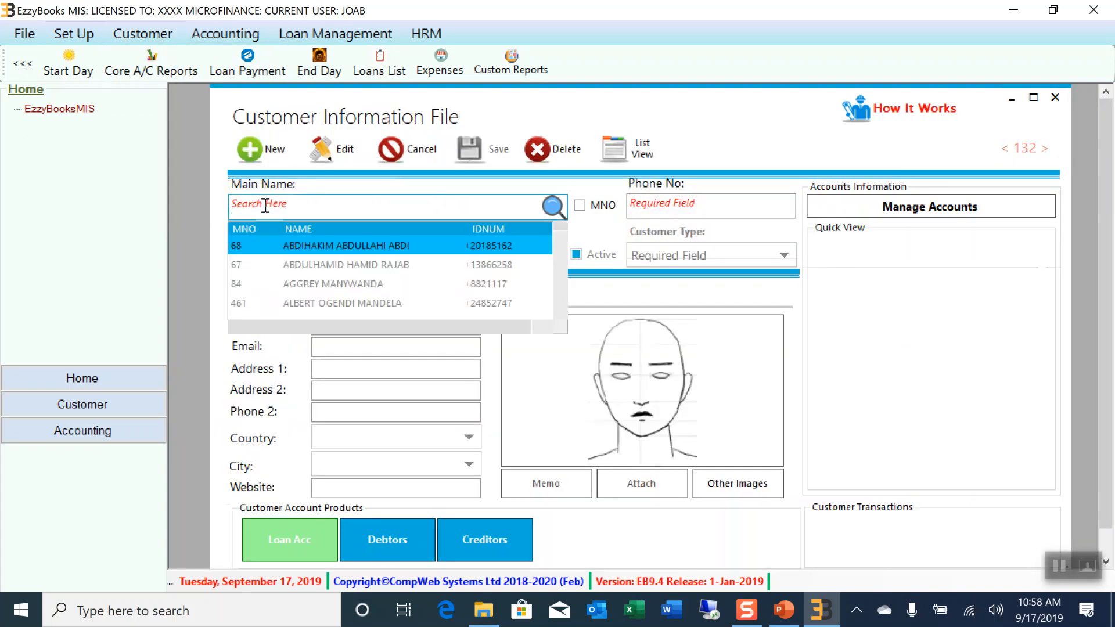
type("ann")
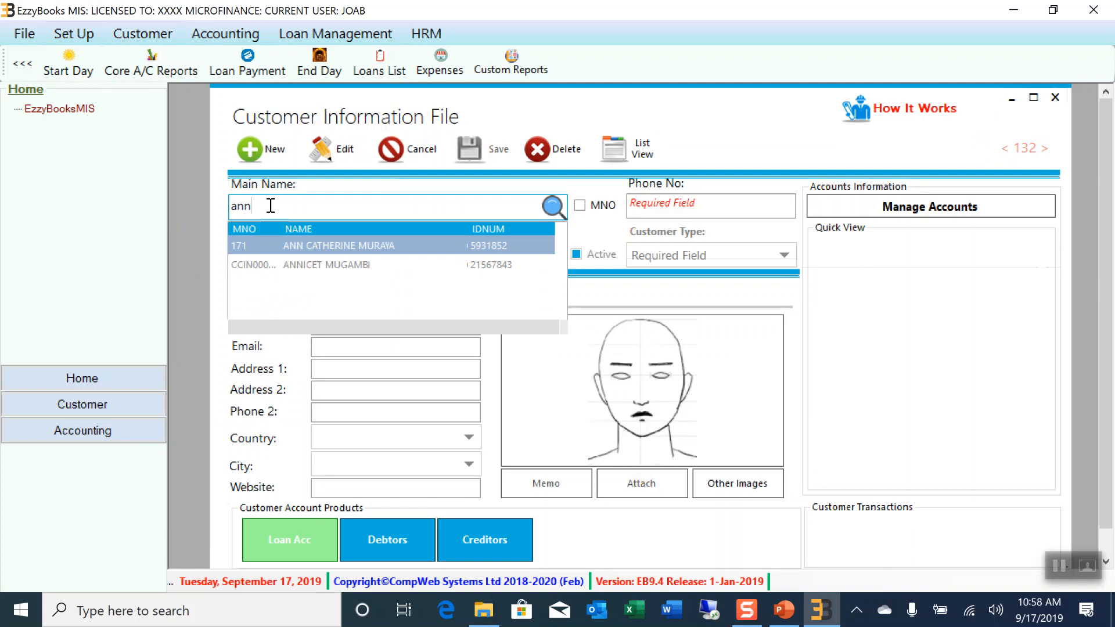
left_click(317, 270)
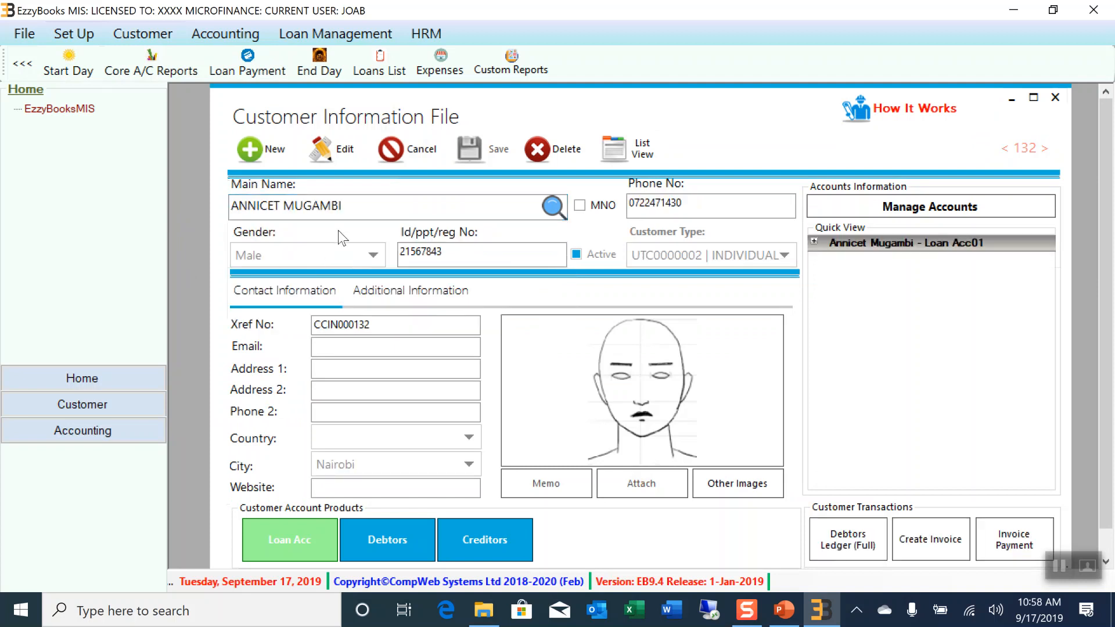
Edit the customer's Id/ppt/reg No and save the updated record
left_click(341, 153)
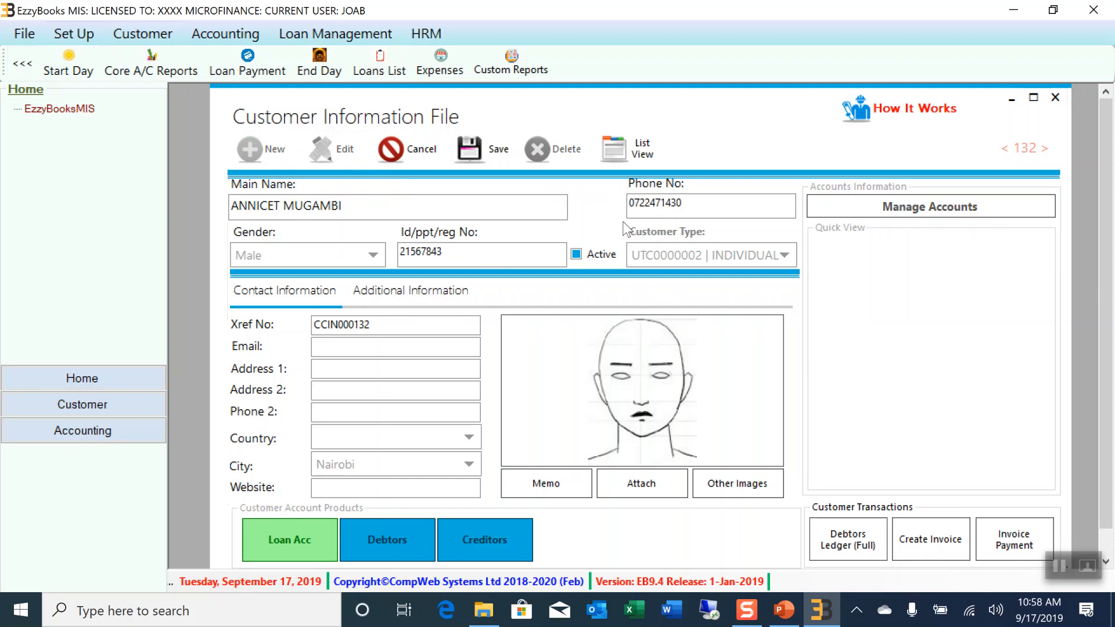
left_click(477, 251)
type("77")
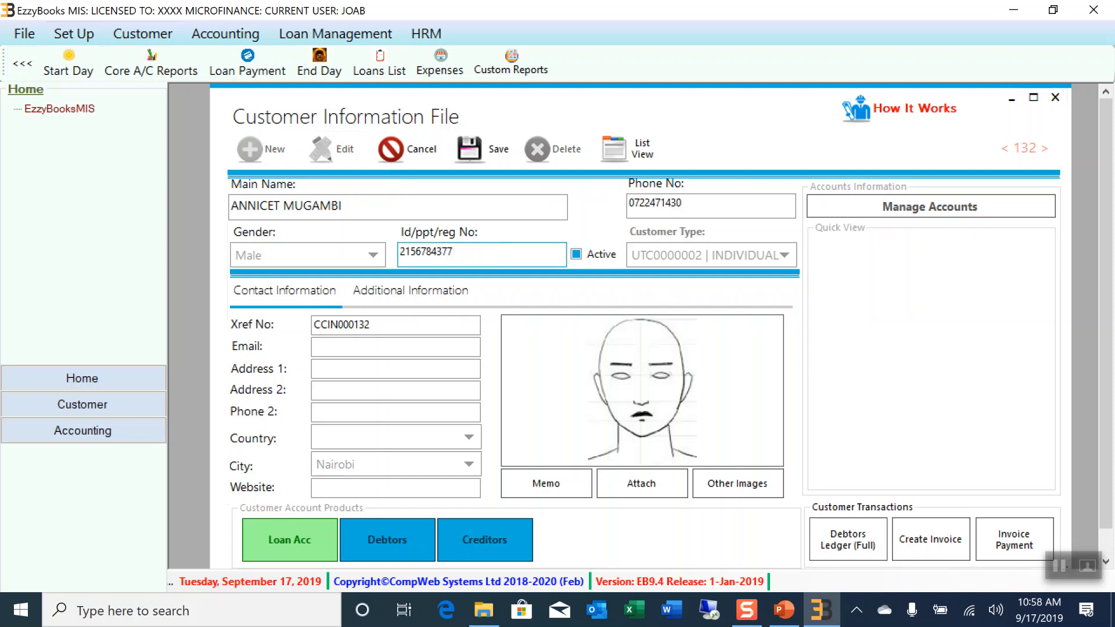
left_click(486, 152)
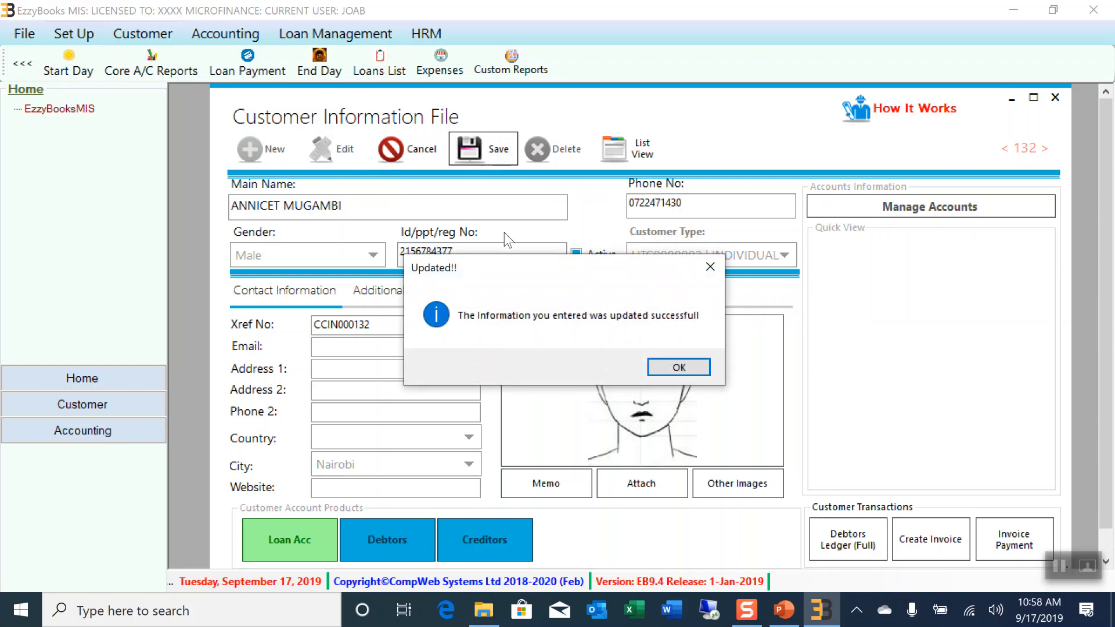
left_click(671, 367)
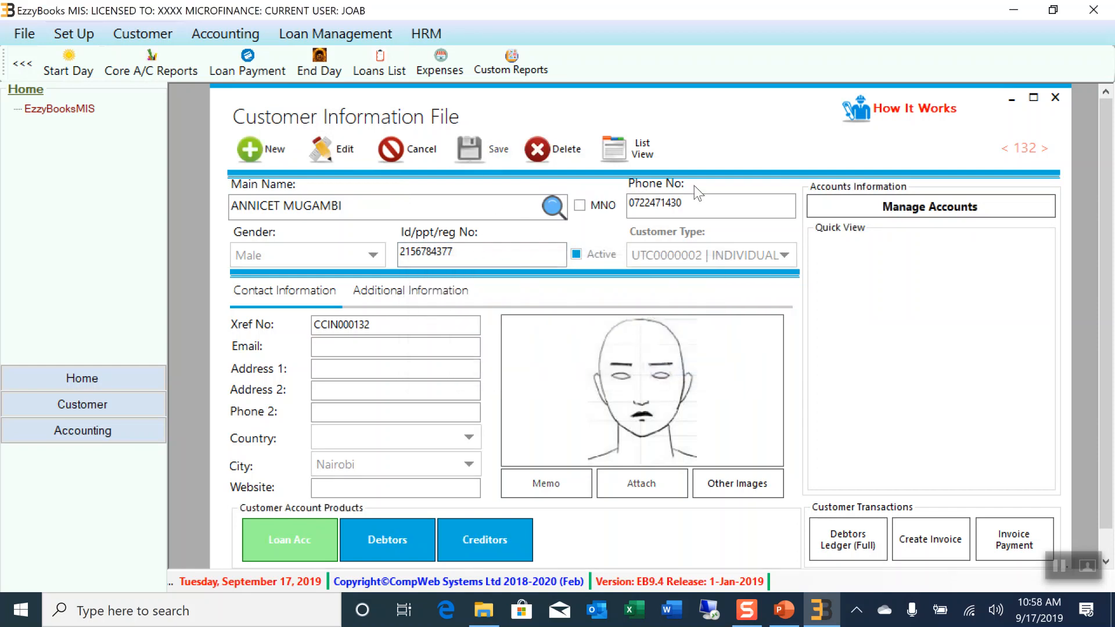
left_click(1055, 97)
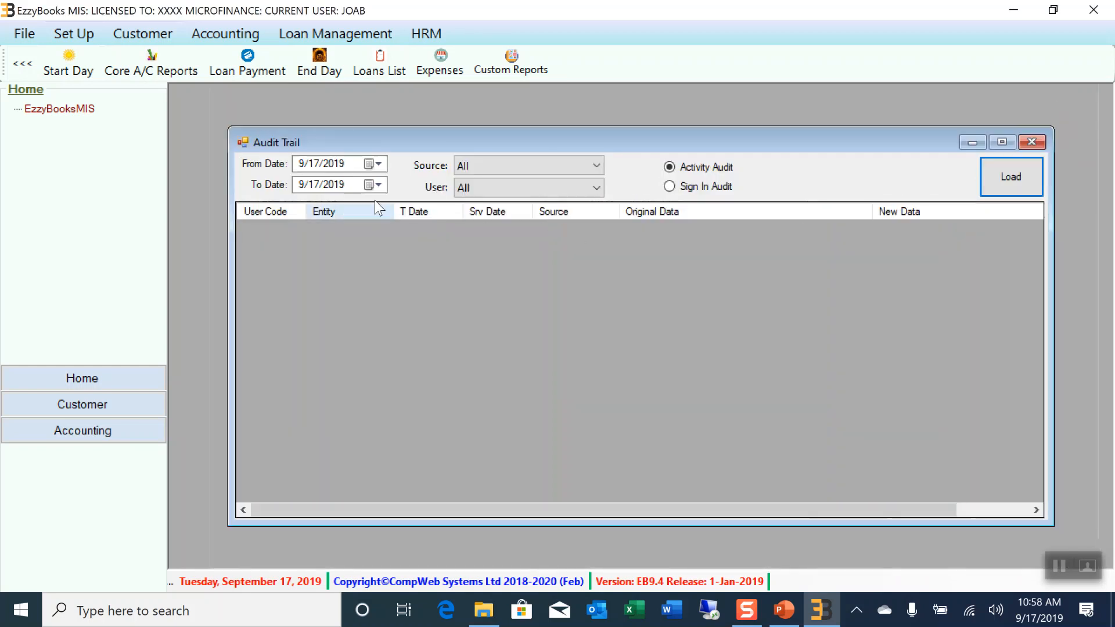
left_click(1018, 185)
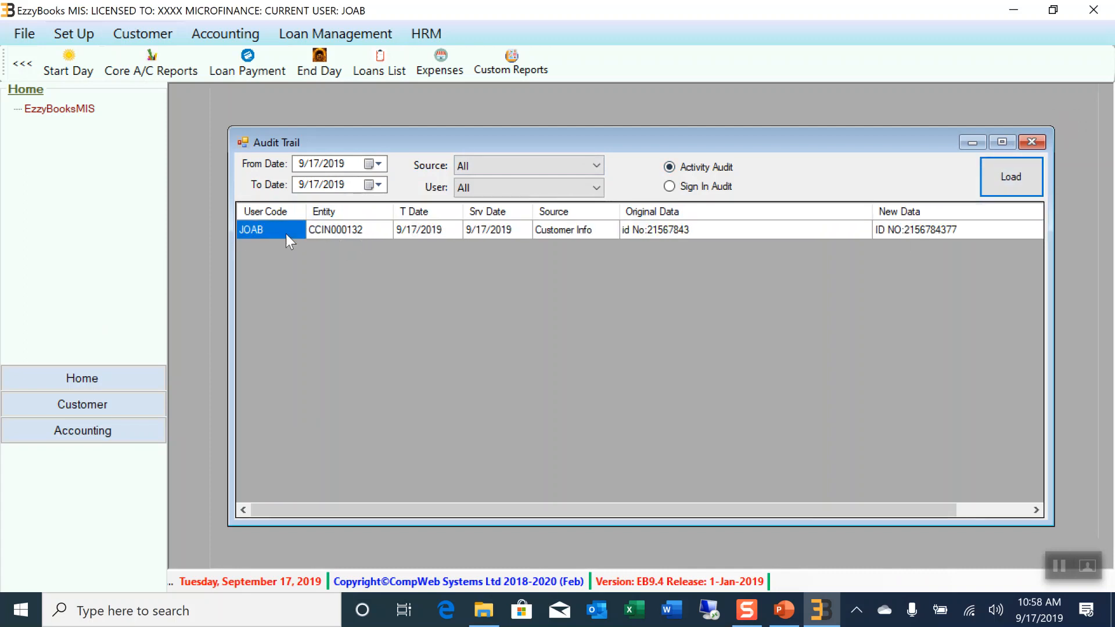
left_click(358, 231)
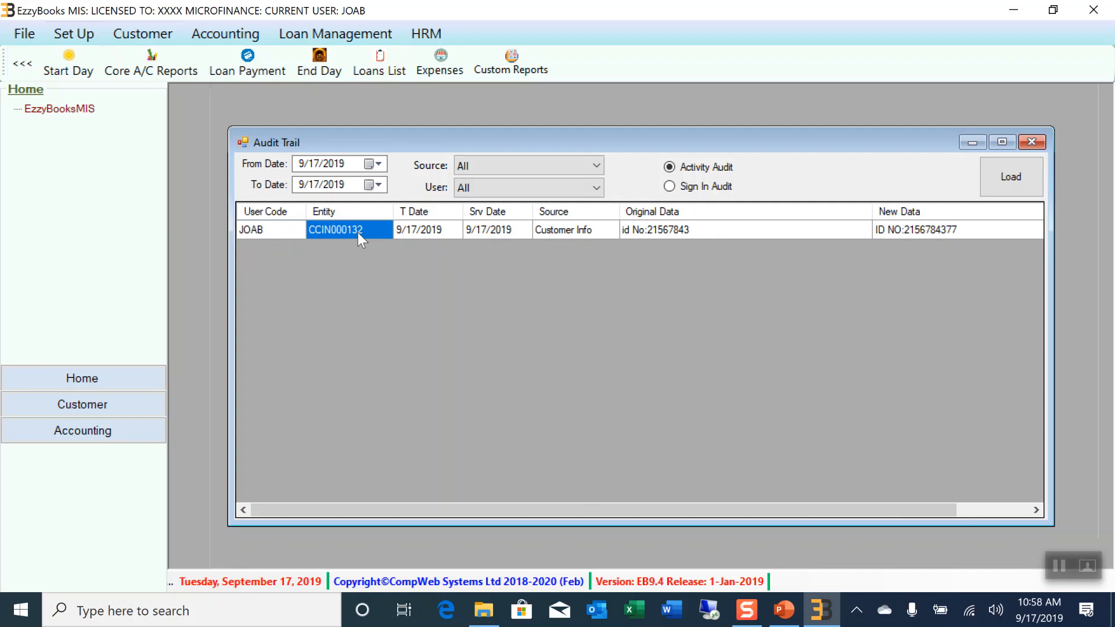
left_click(676, 232)
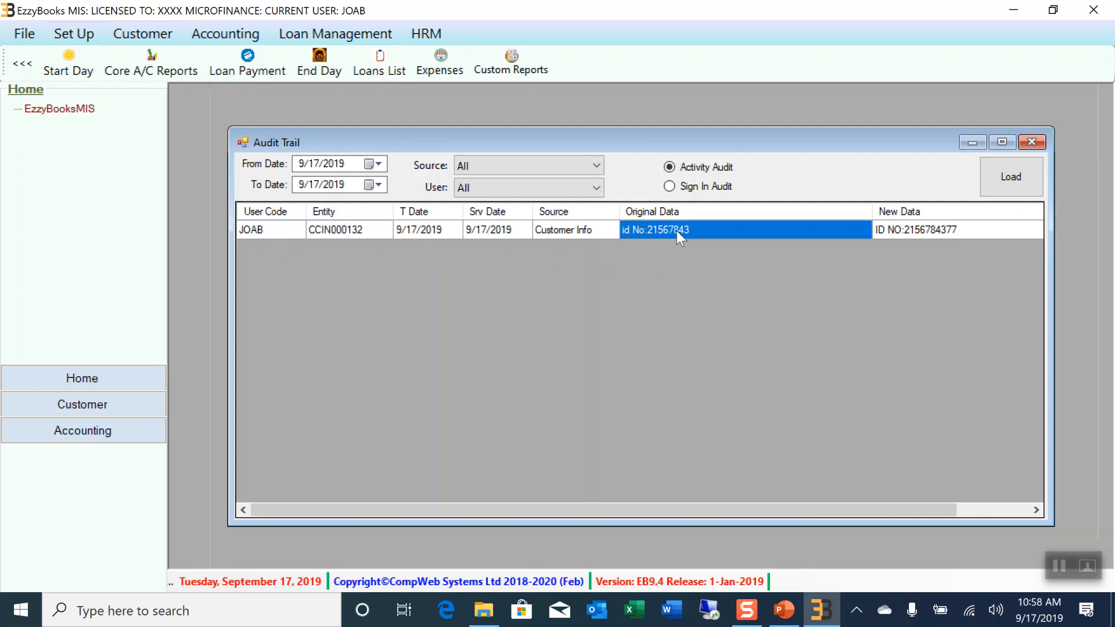
left_click(960, 233)
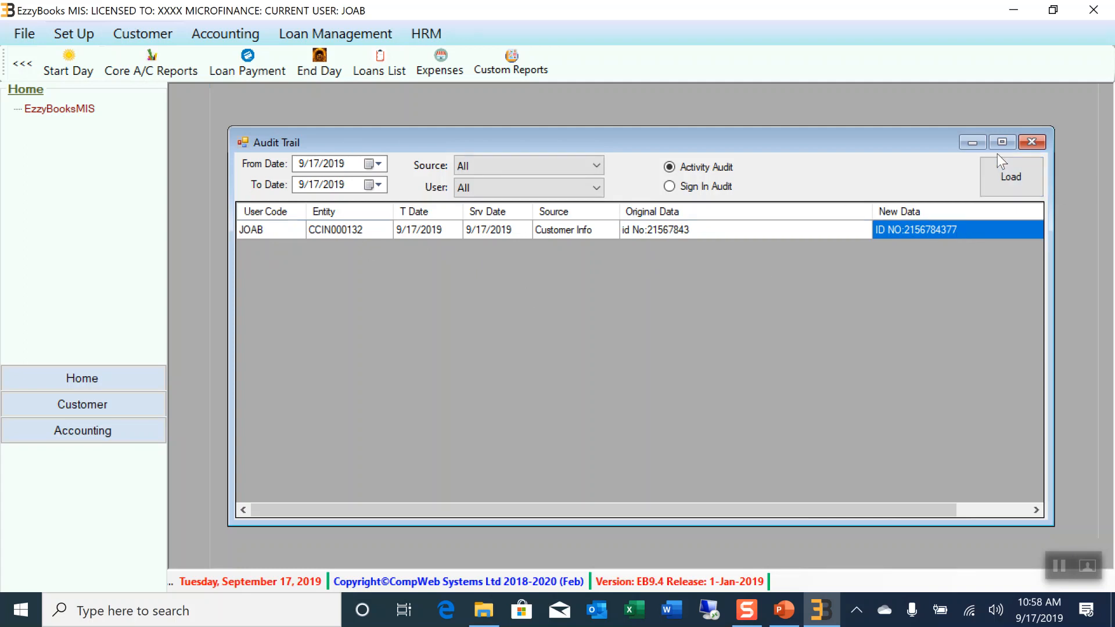
left_click_drag(866, 512, 1034, 515)
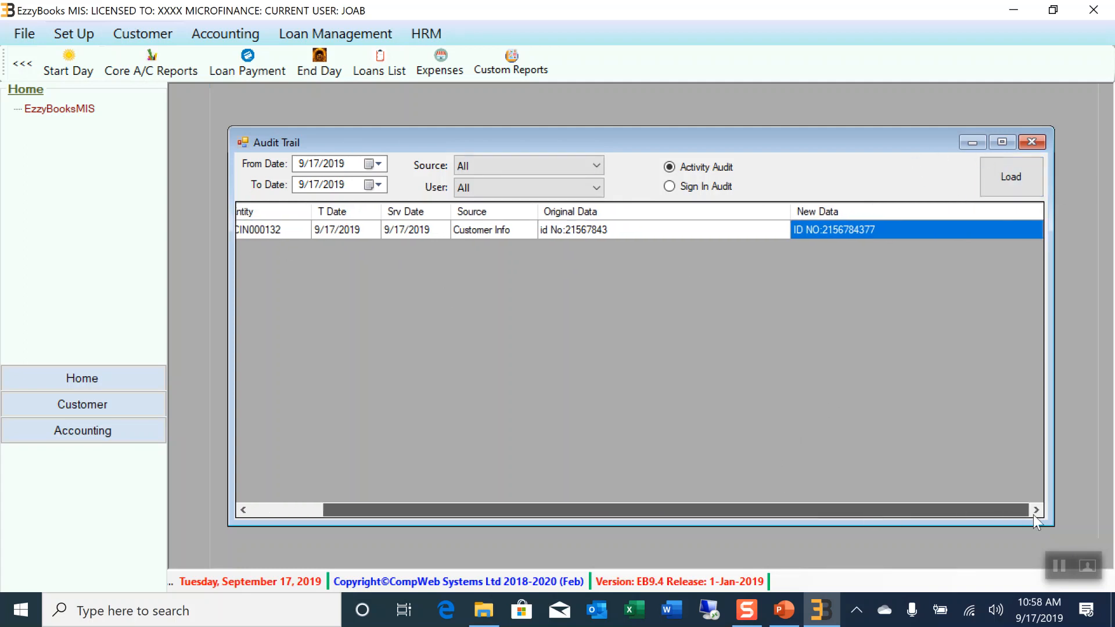
Close the Audit Trail window and look through the Set Up menu without choosing anything
left_click(1031, 142)
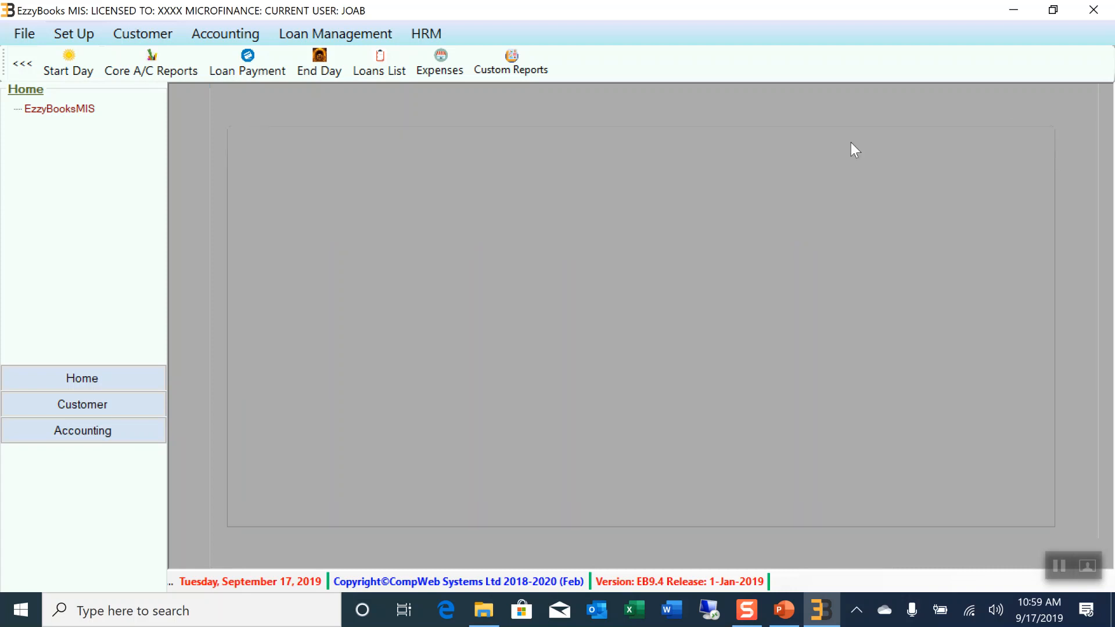
left_click(76, 36)
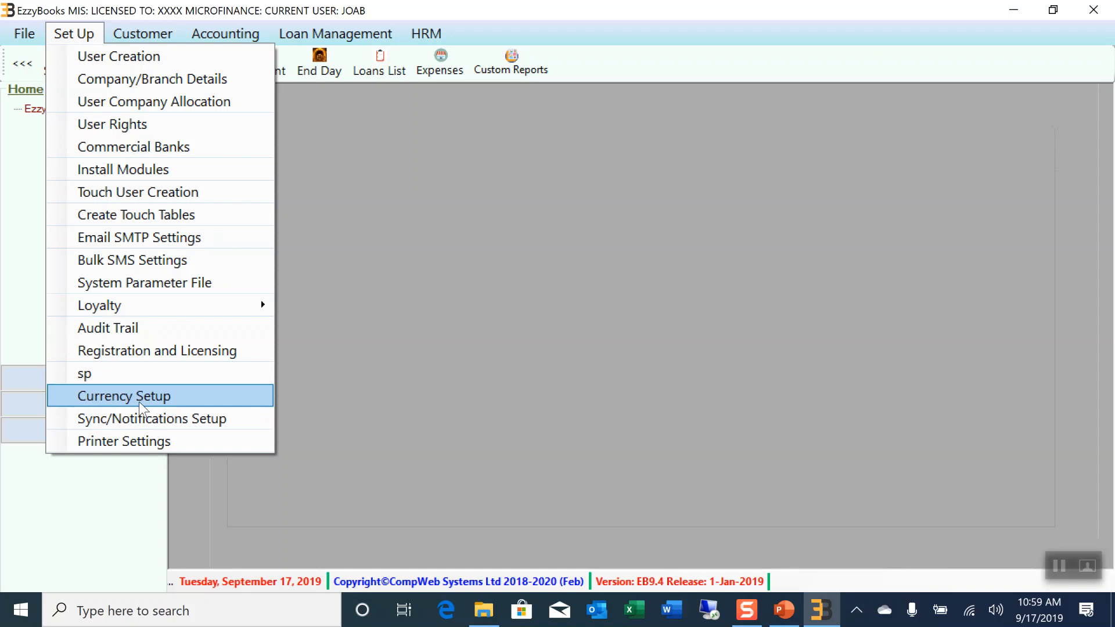
mouse_move(162, 309)
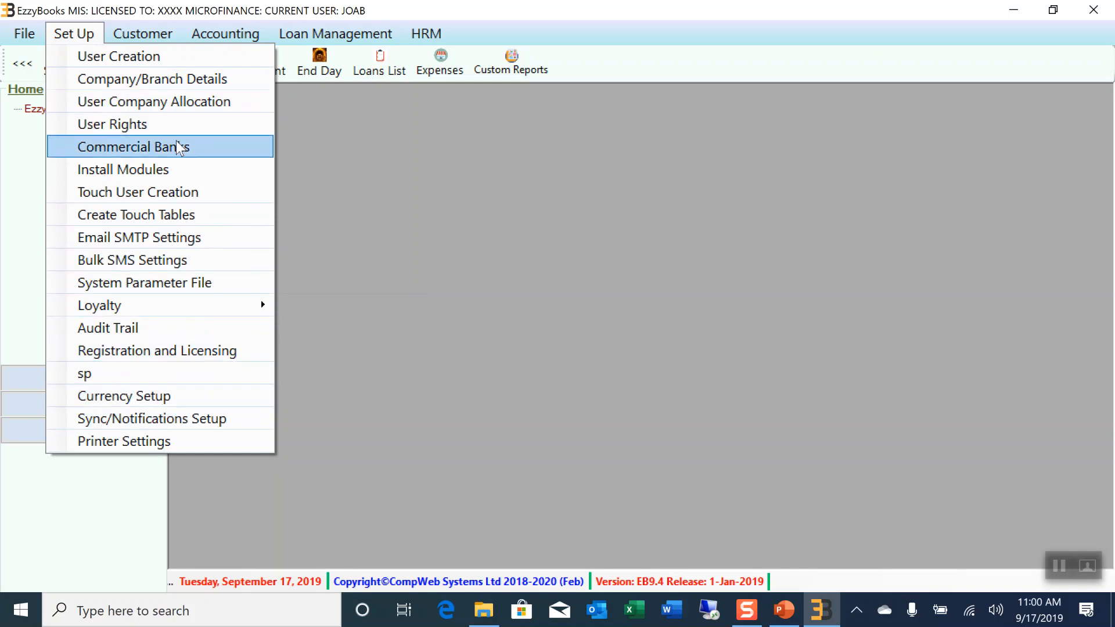
left_click(92, 24)
left_click(81, 41)
left_click(166, 95)
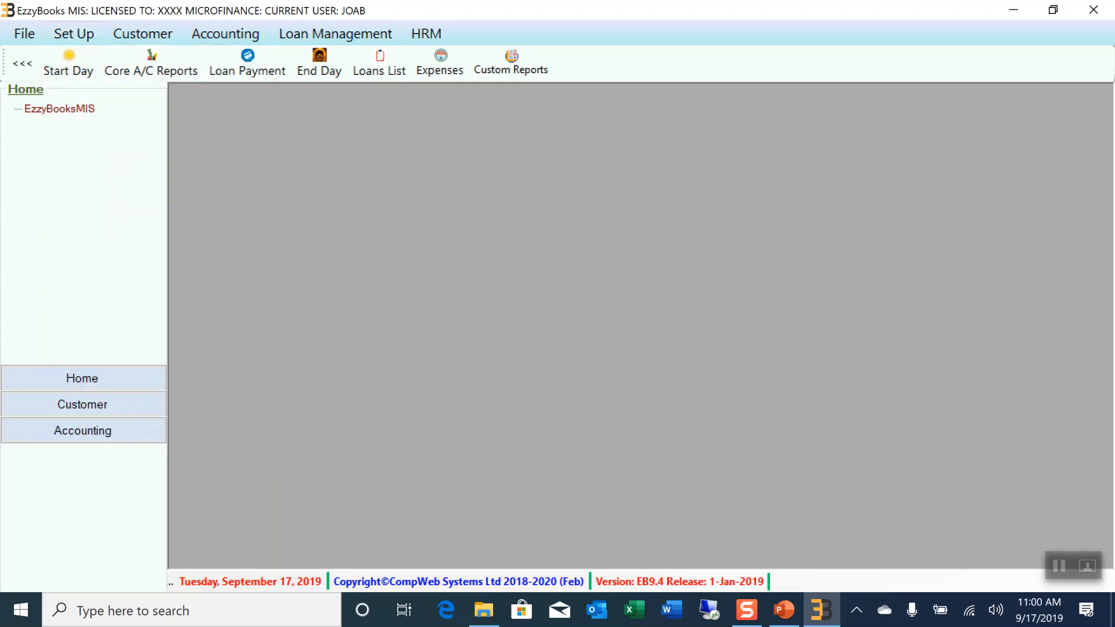
left_click(24, 34)
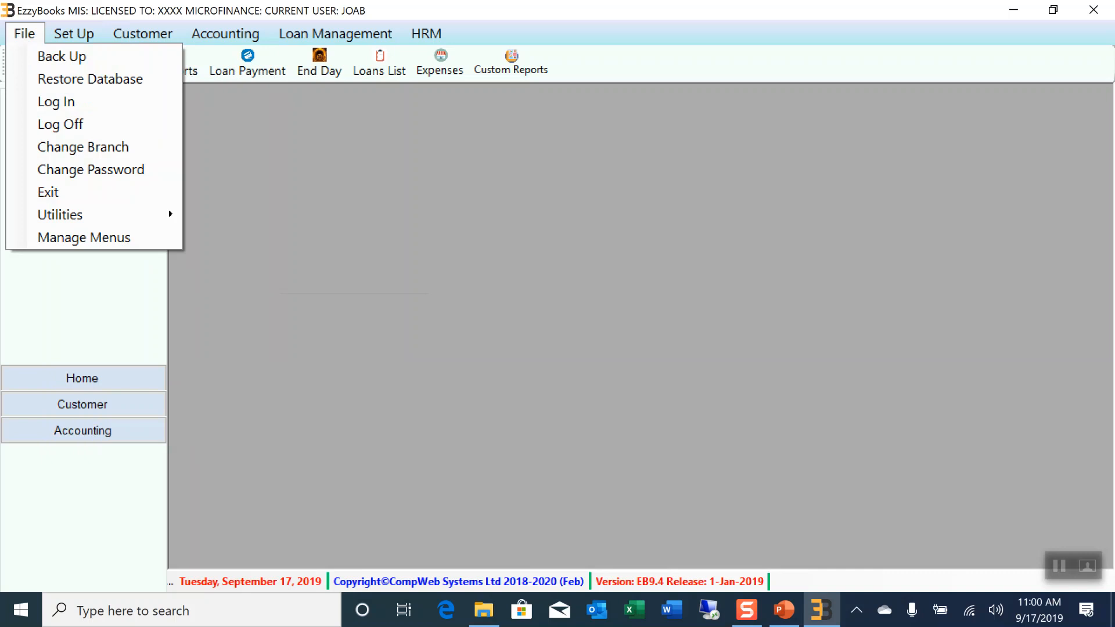
left_click(405, 265)
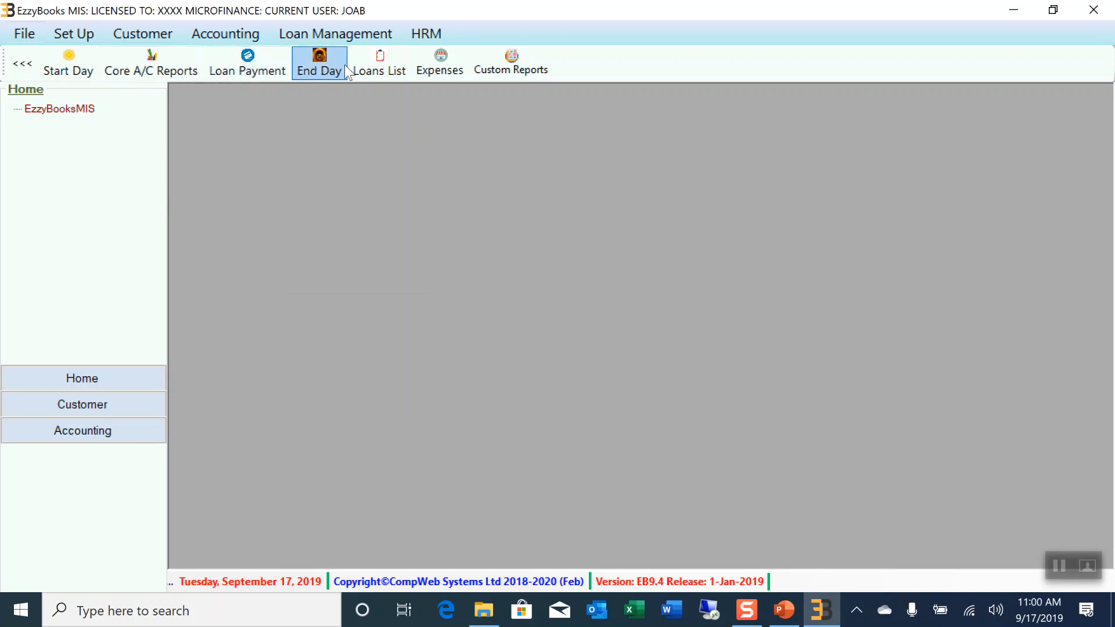
left_click(335, 33)
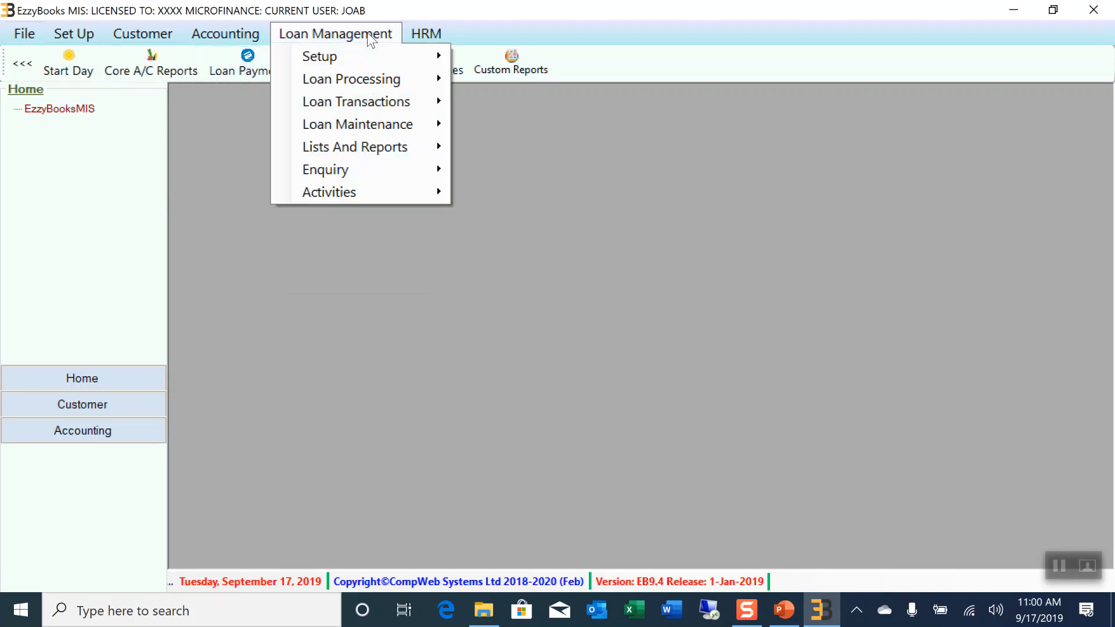
left_click(222, 173)
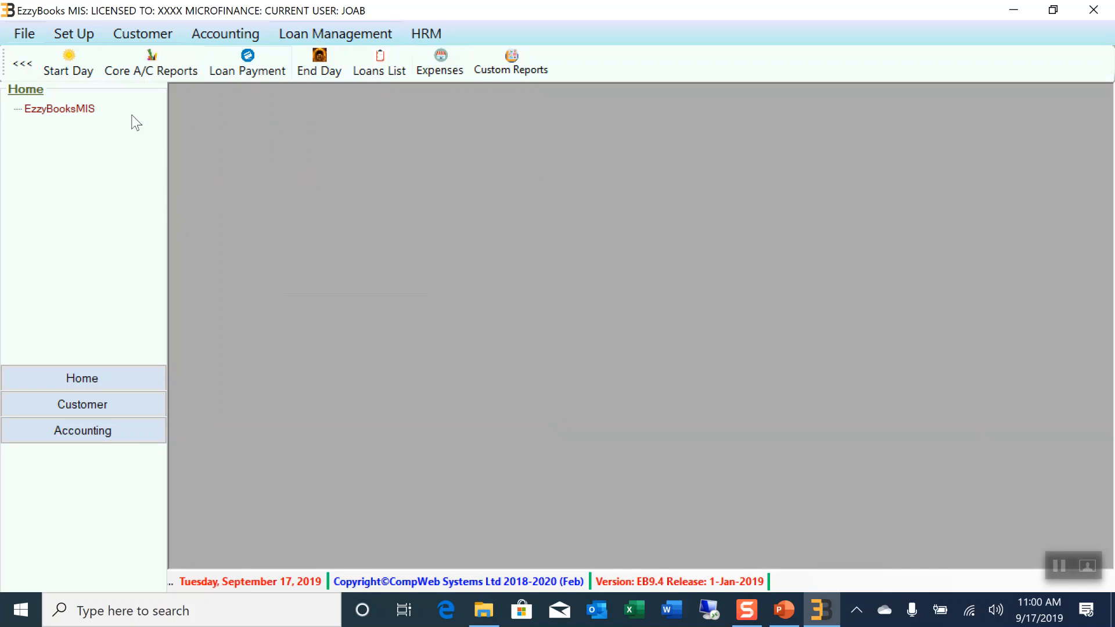
left_click(148, 36)
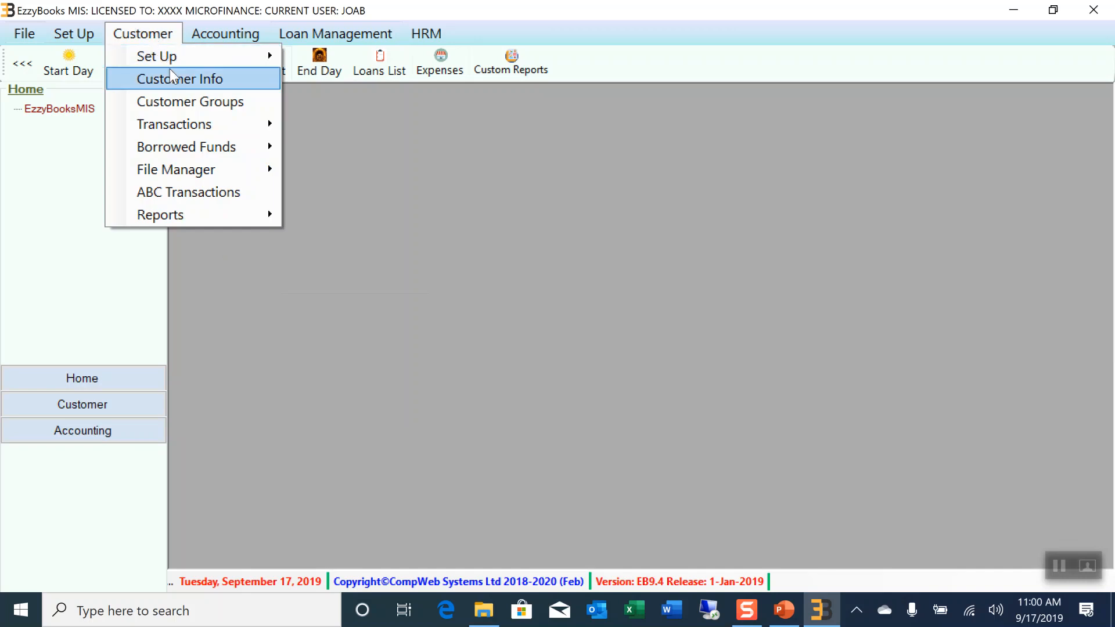
mouse_move(168, 64)
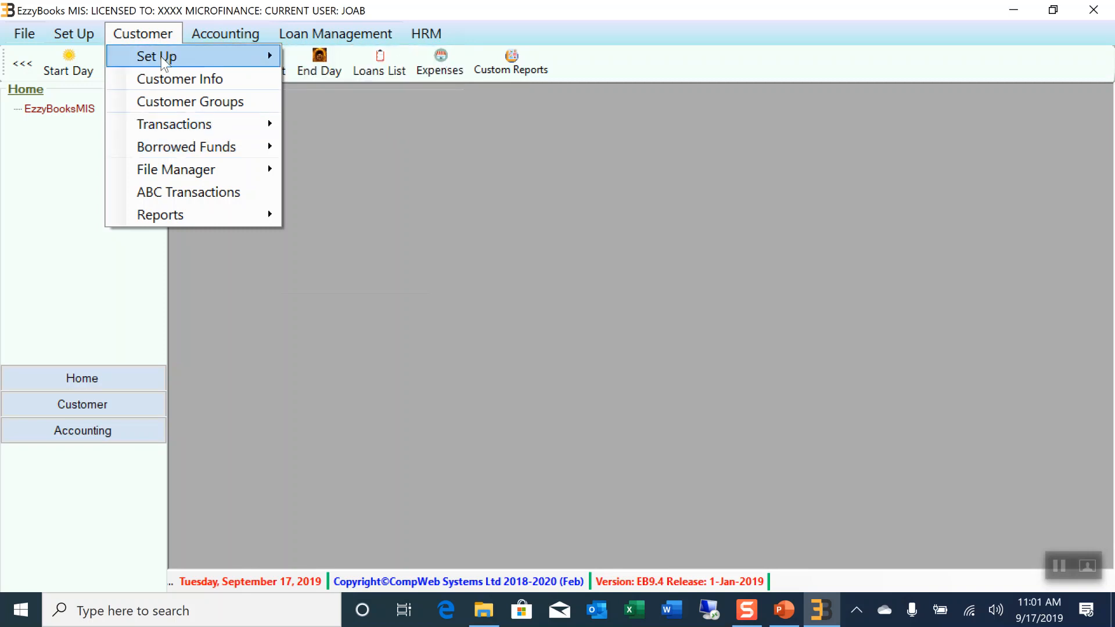
mouse_move(165, 58)
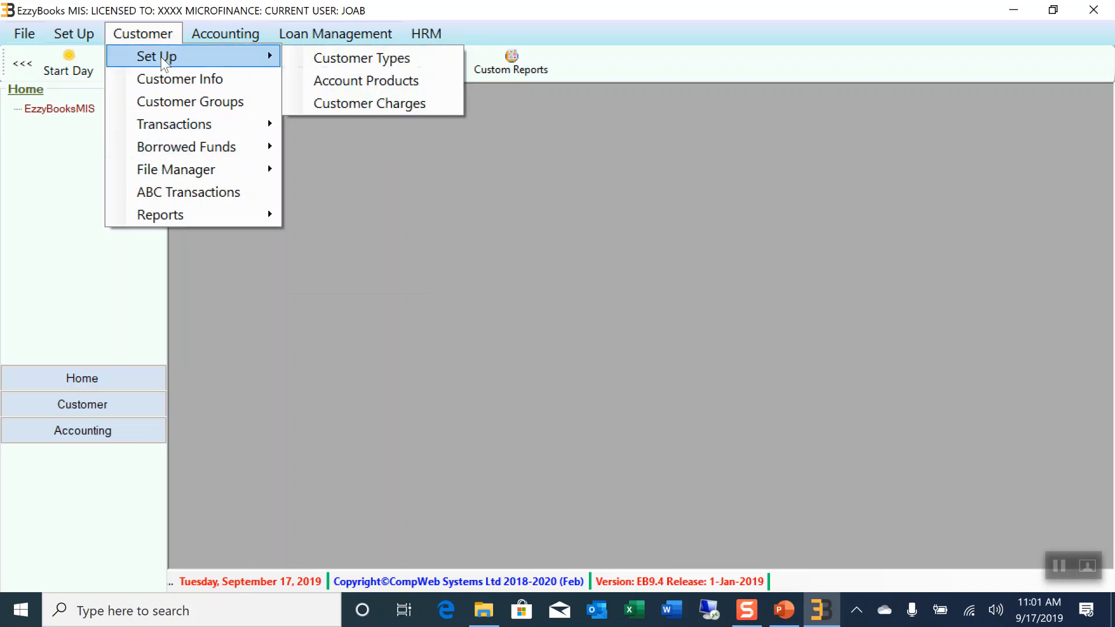
left_click(369, 82)
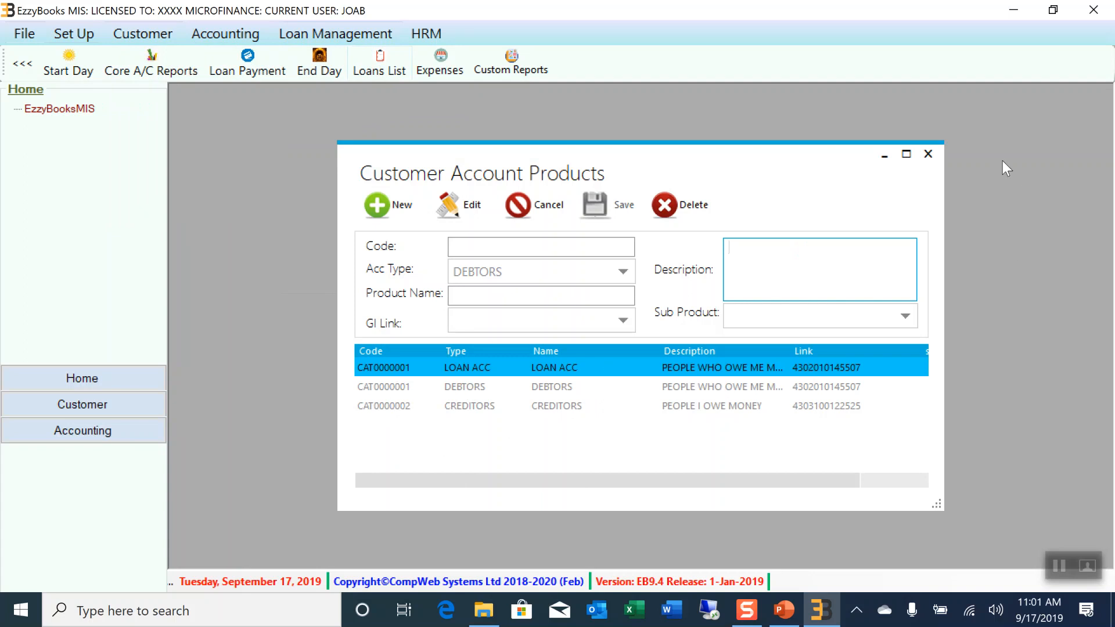
left_click(928, 155)
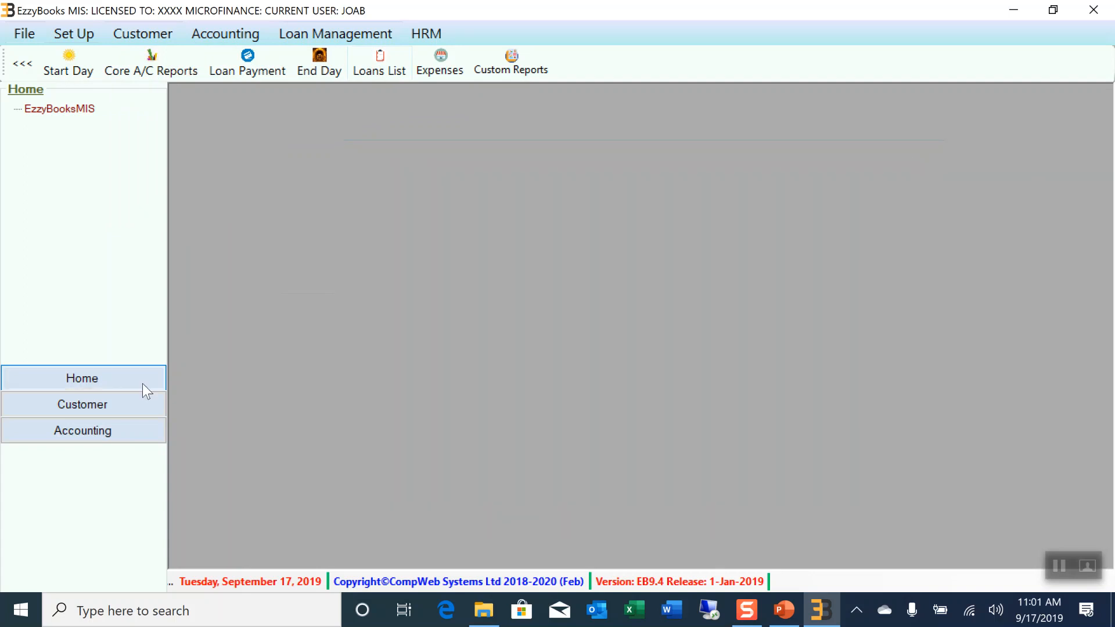
Open Customer Info, start a new record and enter the customer's full name as Main Name
left_click(130, 36)
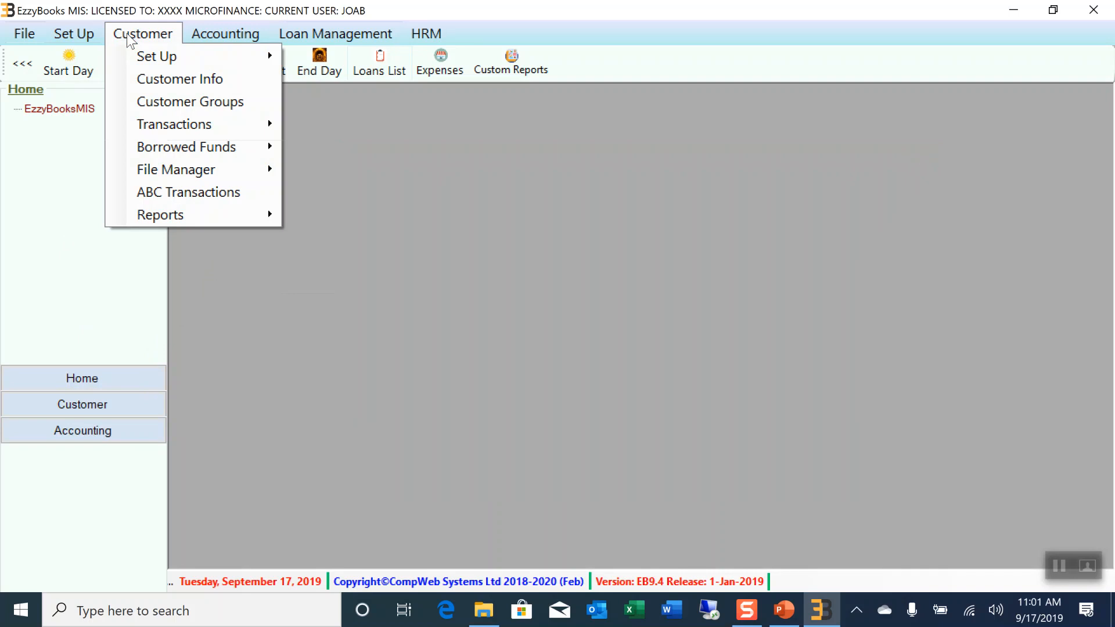
left_click(180, 85)
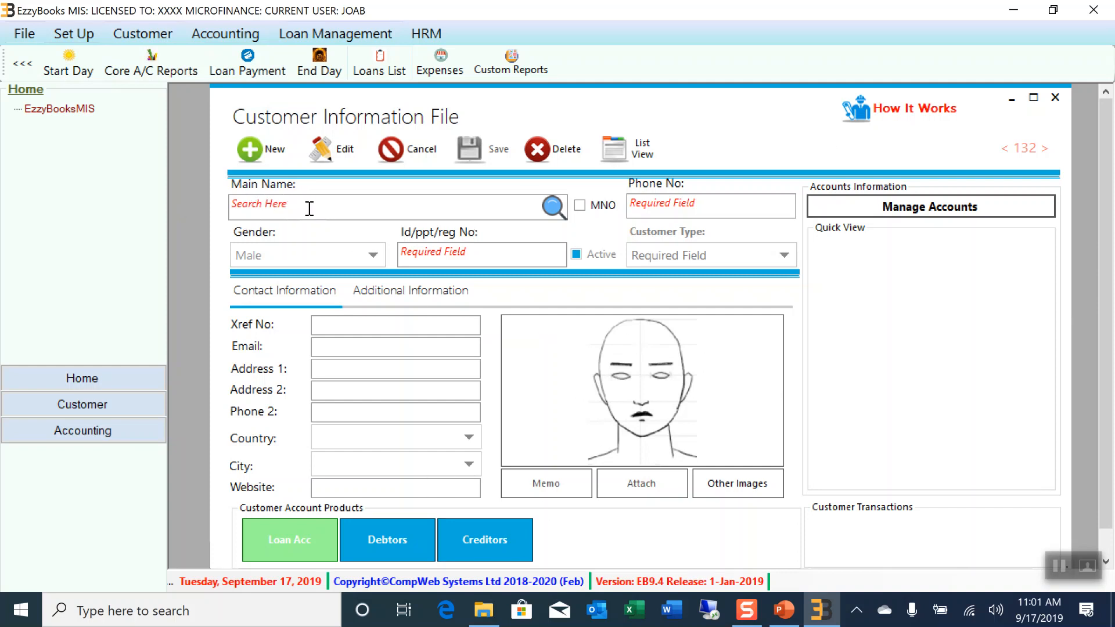
left_click_drag(542, 88, 510, 86)
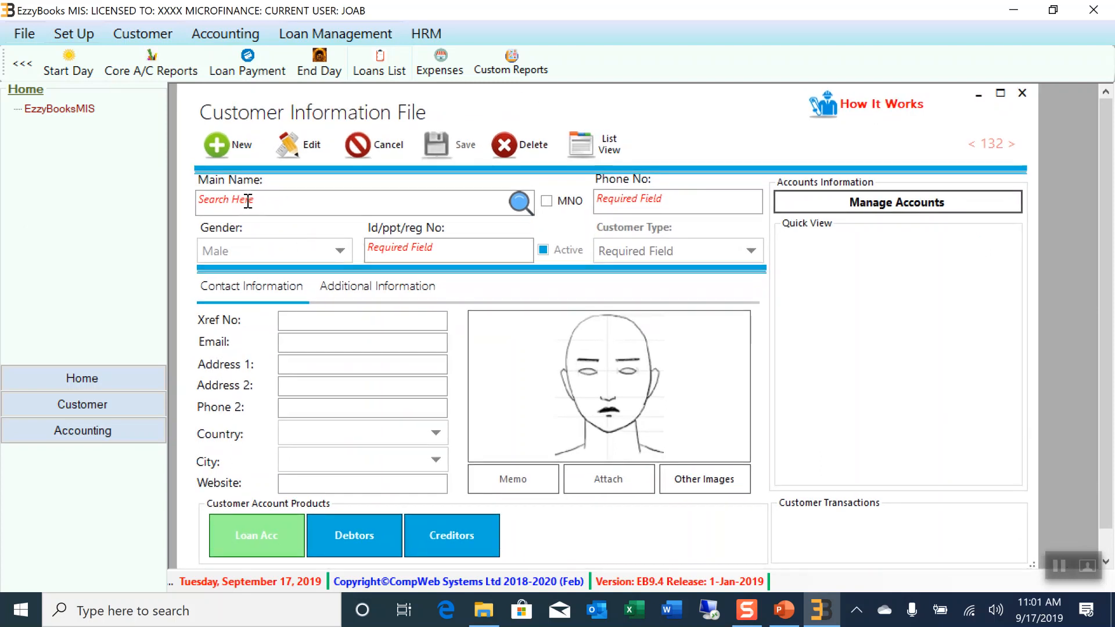
left_click(310, 199)
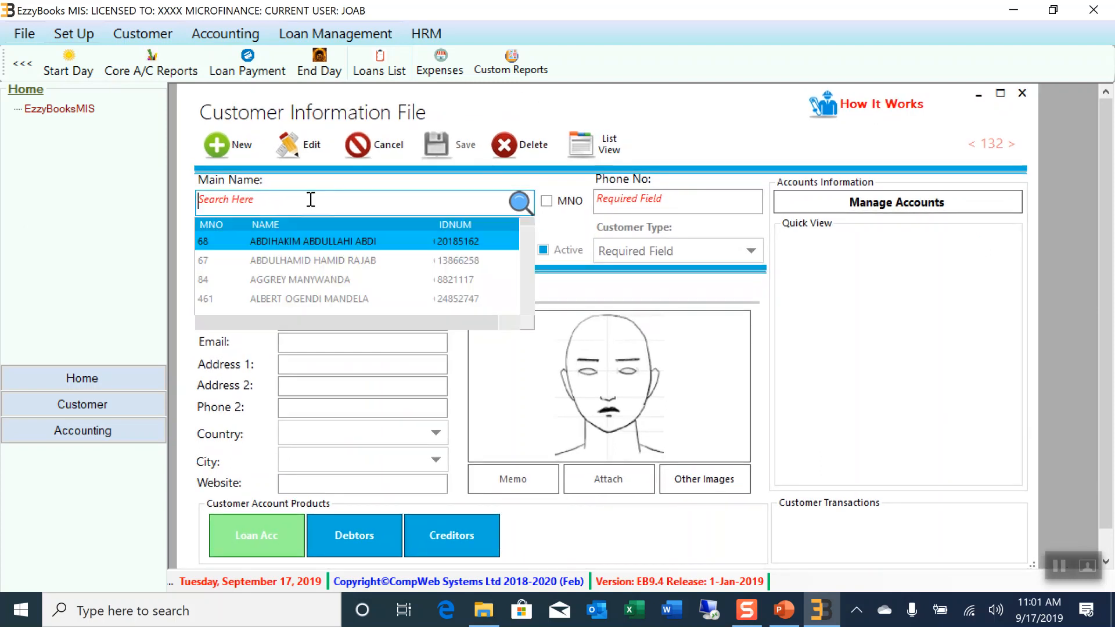
left_click(229, 145)
left_click(270, 202)
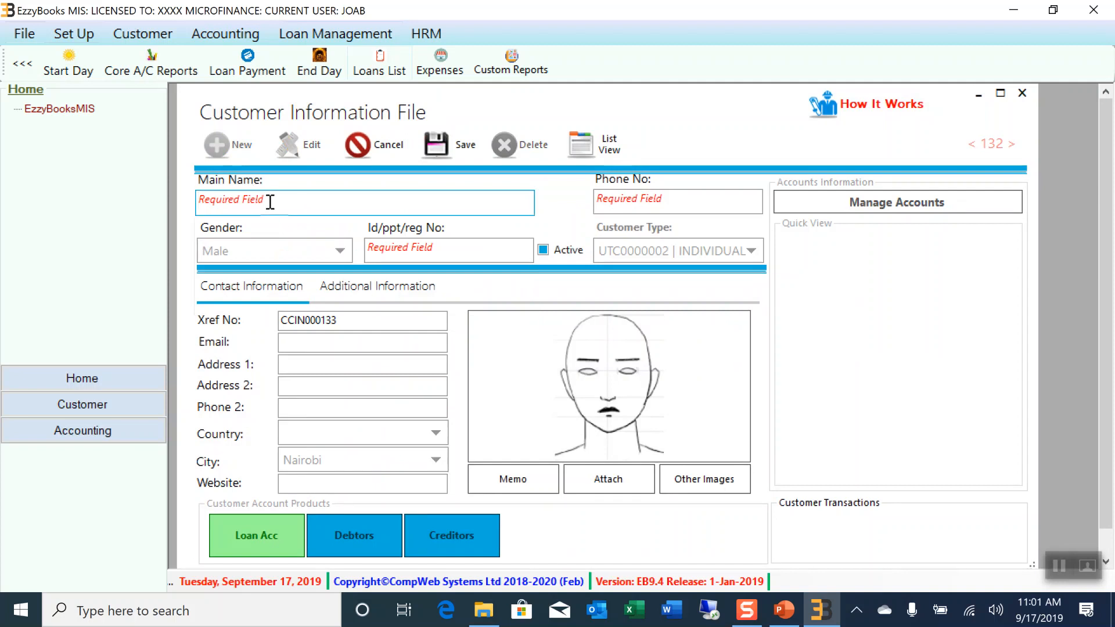
Set gender to Female, enter her ID number and phone number, and save the customer
left_click(337, 250)
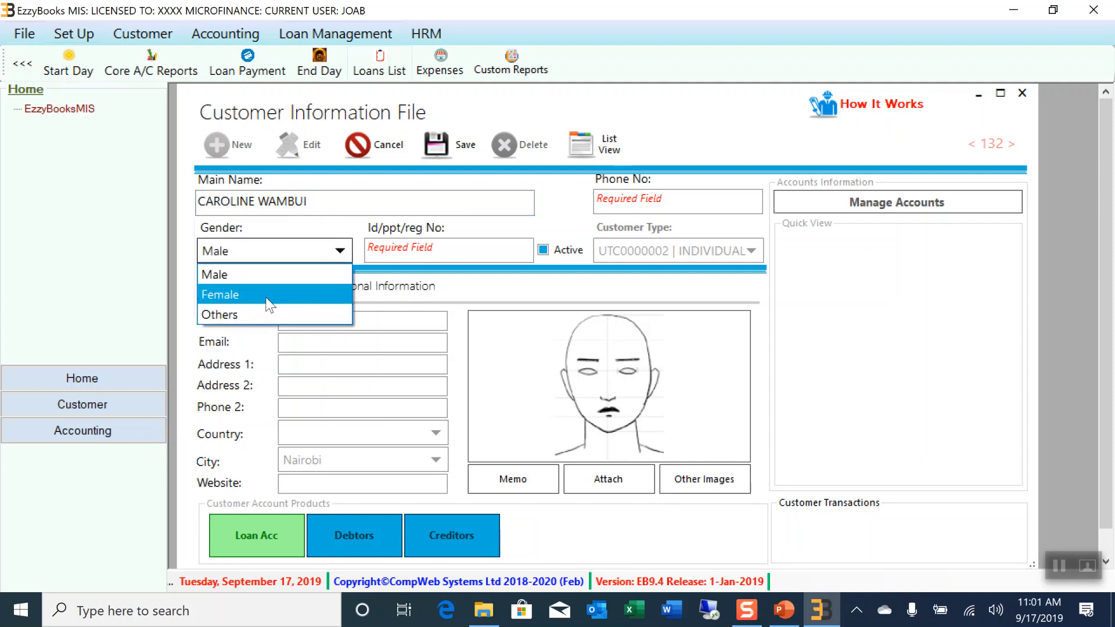
left_click(266, 295)
left_click(414, 248)
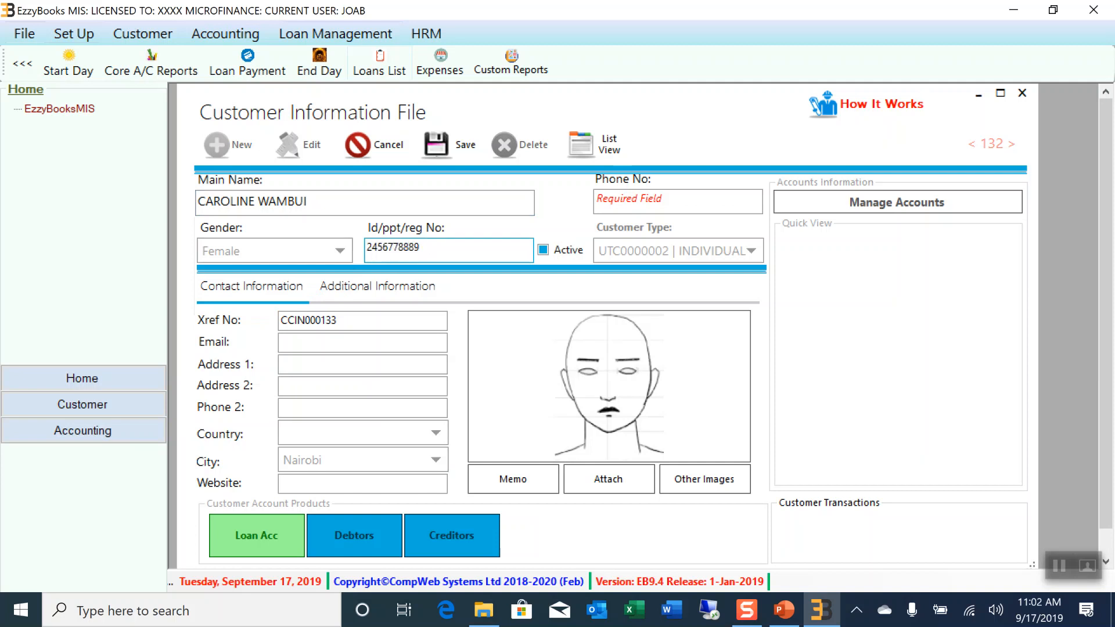
left_click(637, 203)
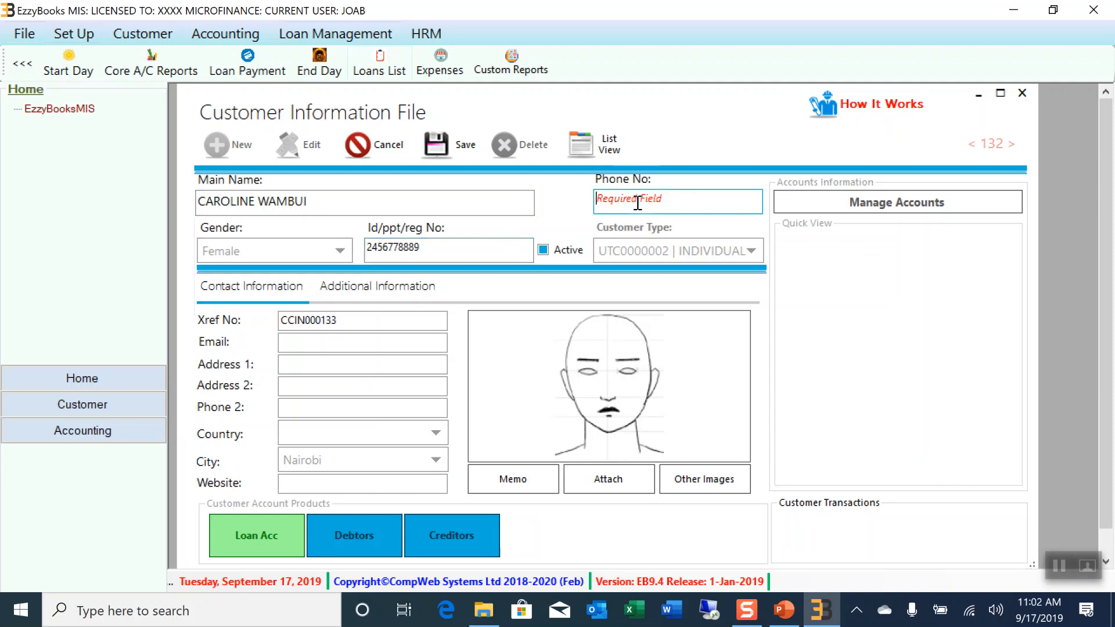
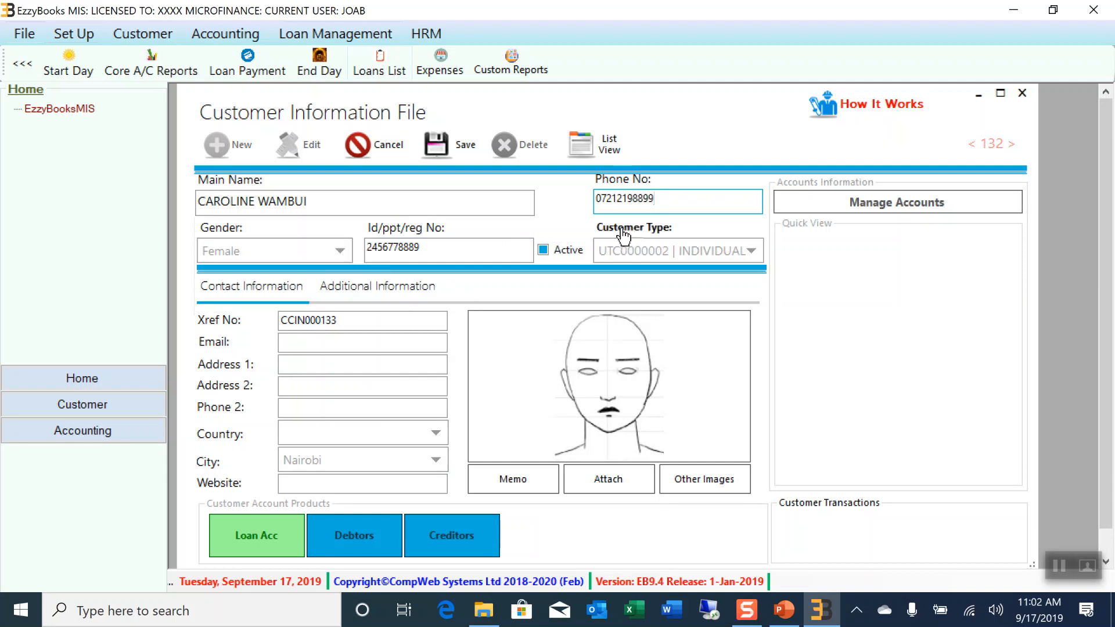
left_click(458, 151)
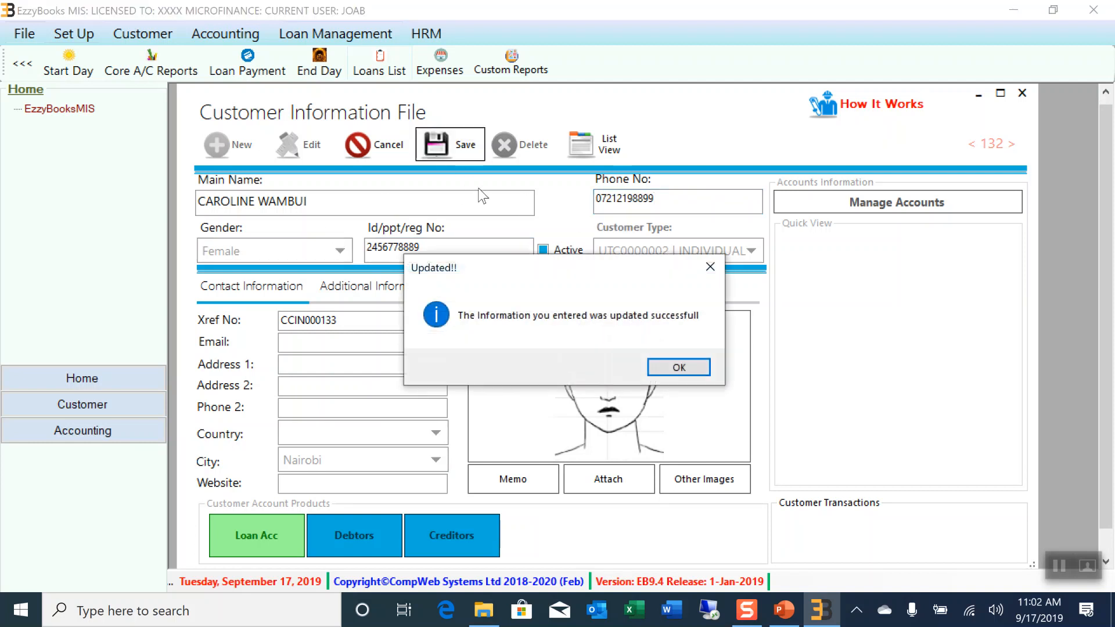
left_click(665, 370)
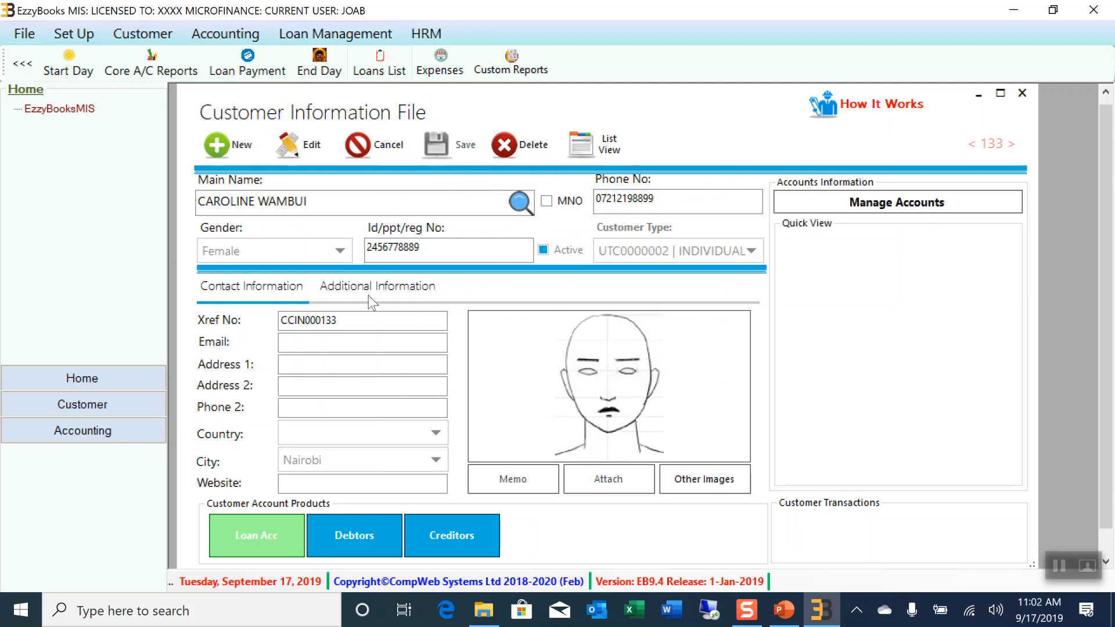
Review the Additional and Contact Information tabs, then switch the customer record into edit mode
left_click(393, 289)
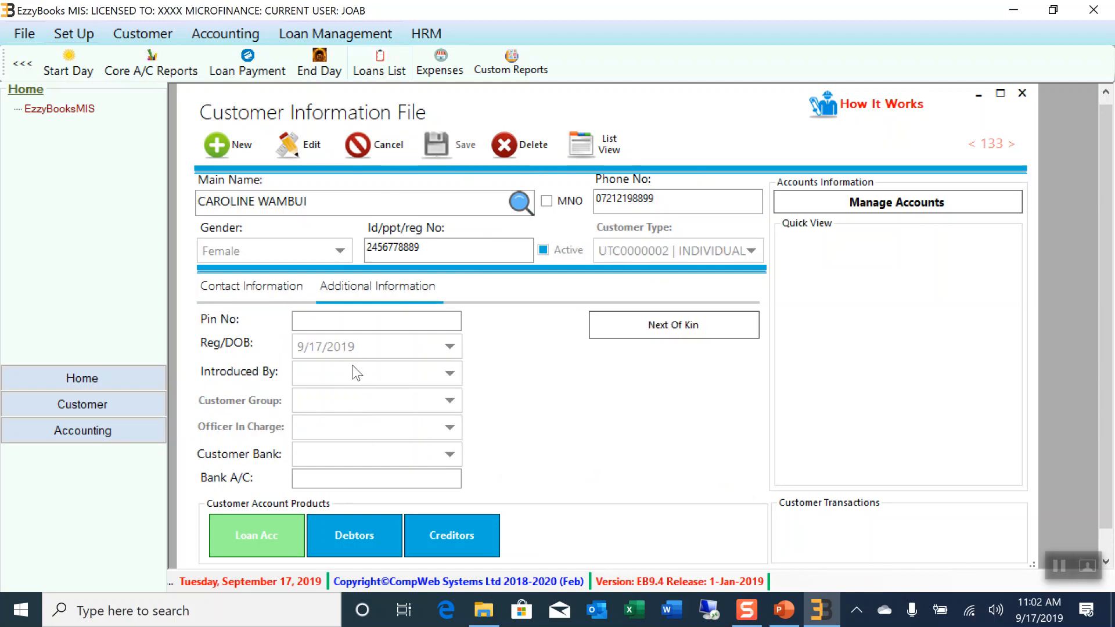
left_click(245, 285)
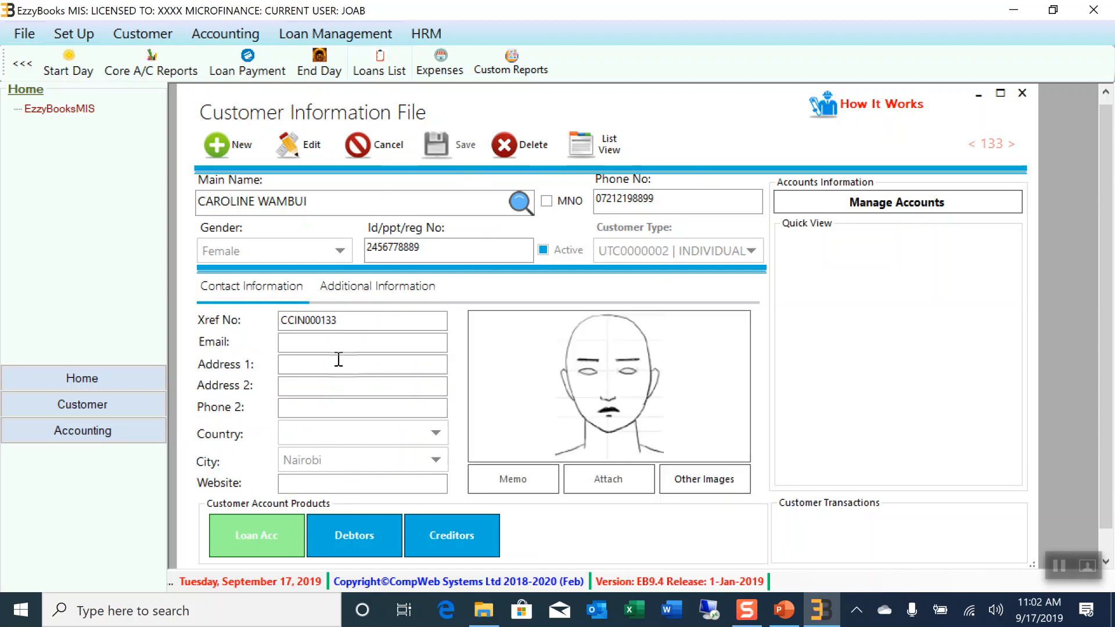
left_click(391, 287)
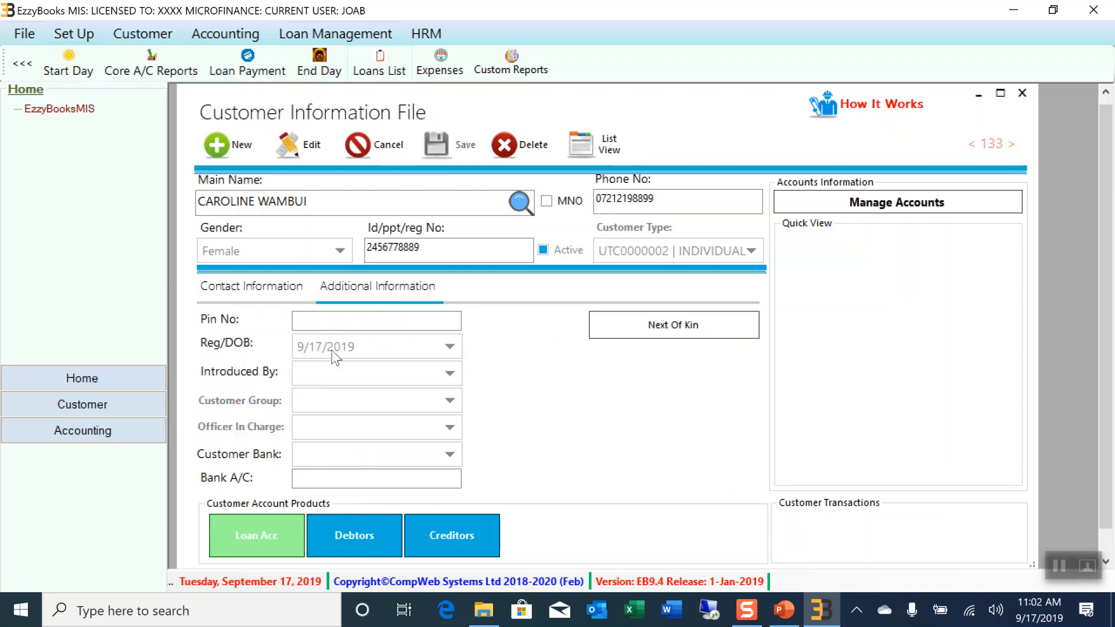
left_click(256, 289)
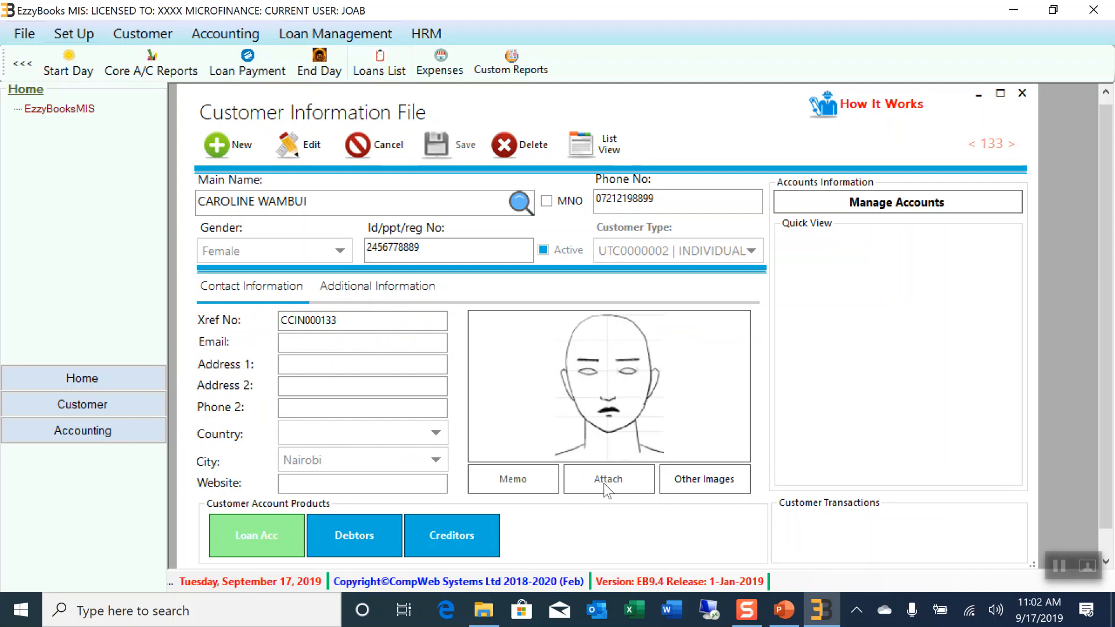
left_click(316, 148)
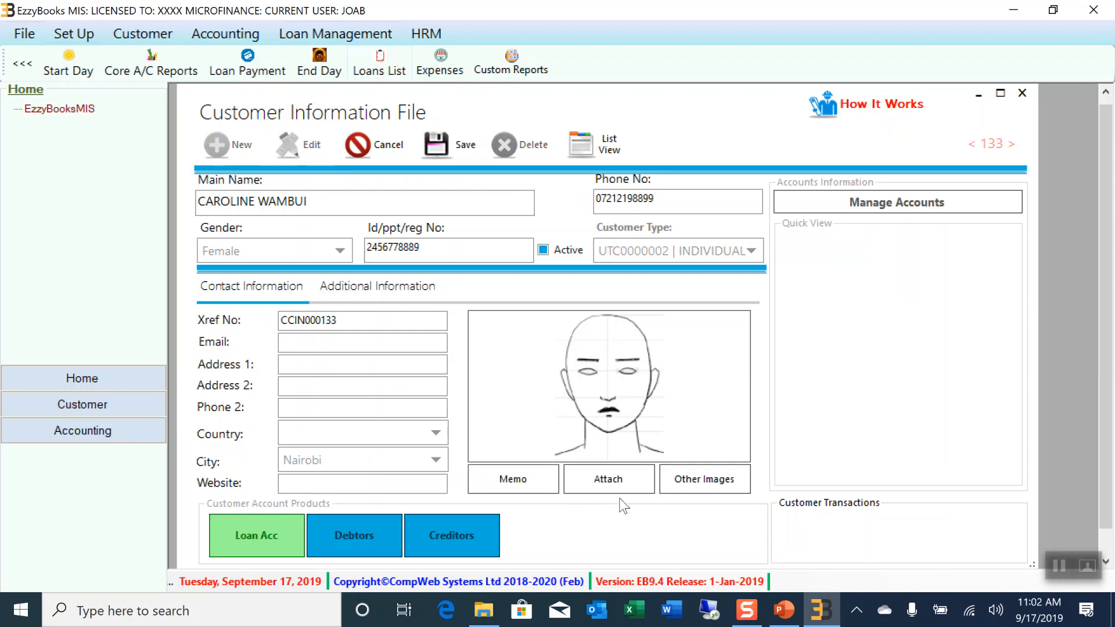
Attach 'passport photo' from Desktop > Demo Pics as the customer's picture
left_click(609, 480)
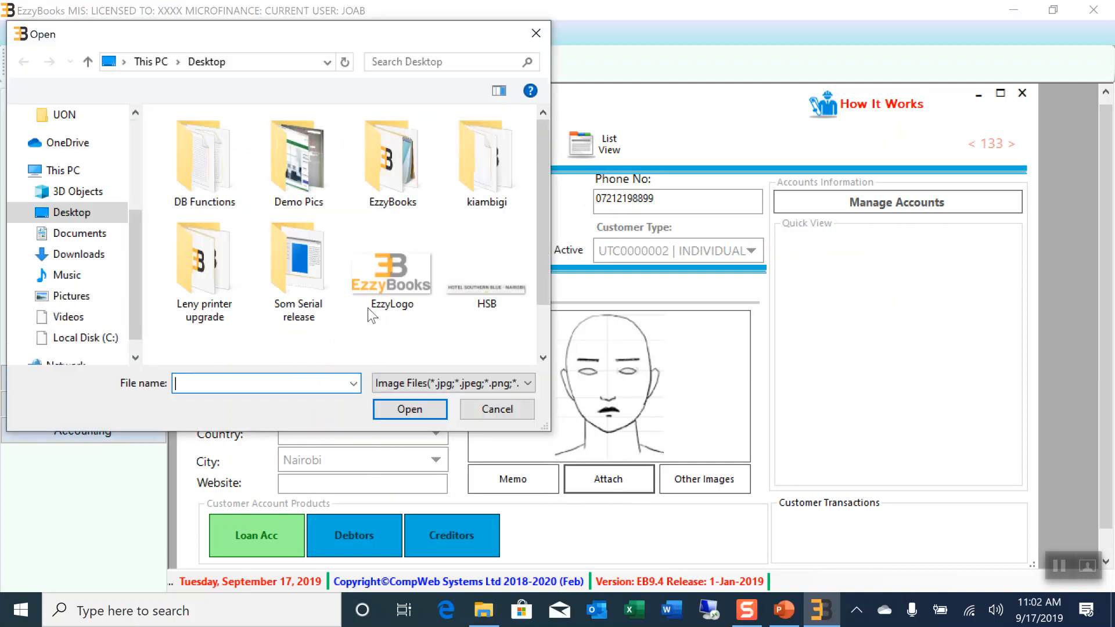
left_click(219, 186)
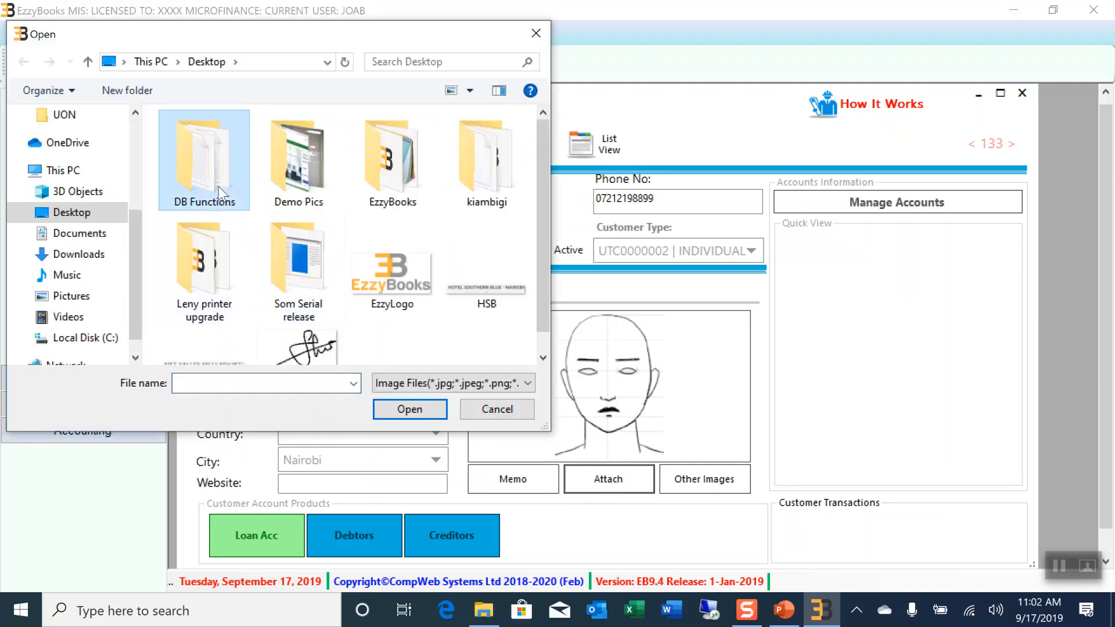
double_click(302, 169)
left_click(233, 188)
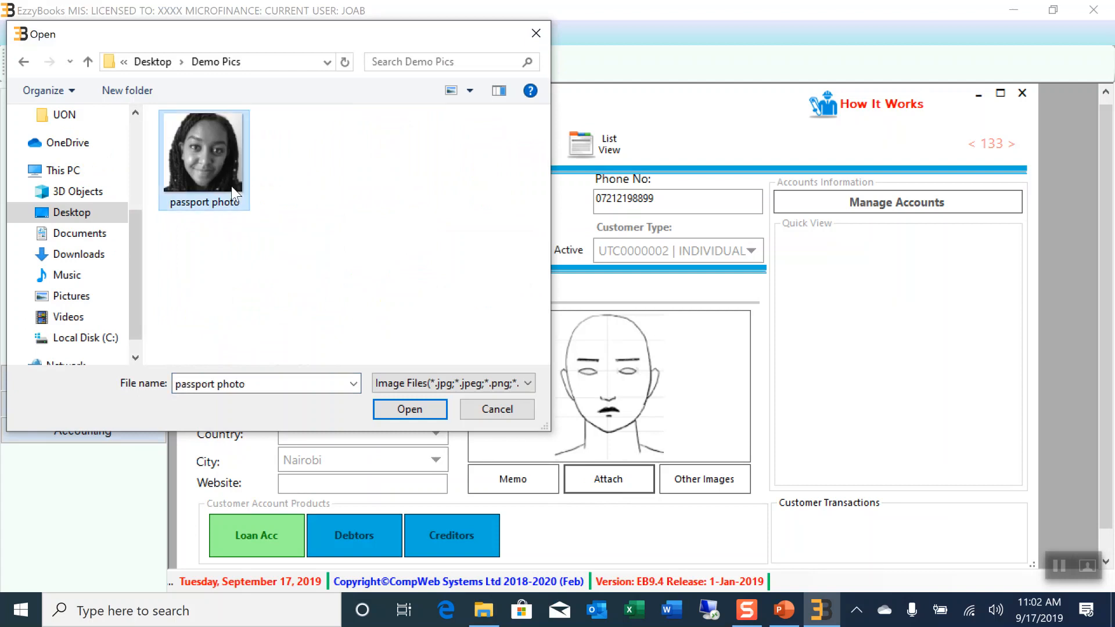
left_click(383, 413)
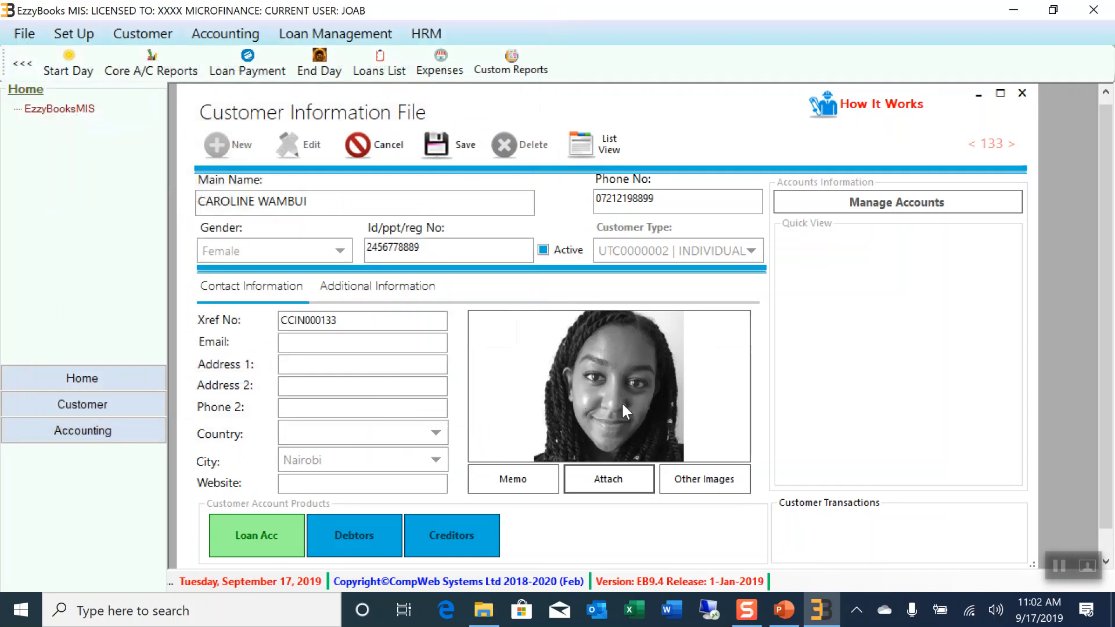
mouse_move(629, 405)
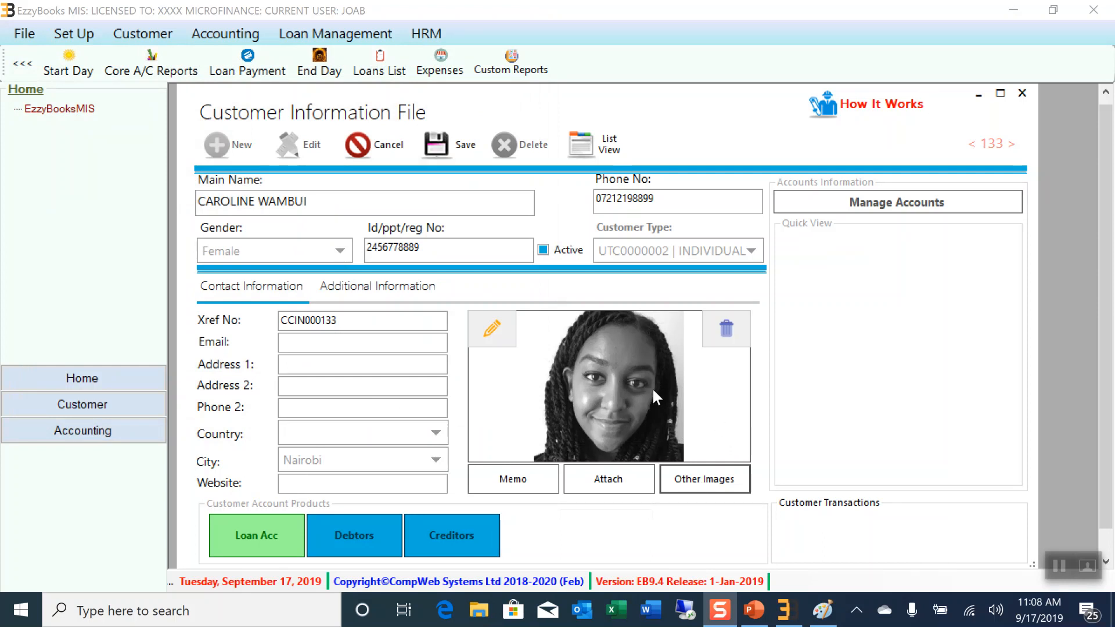
Upload the ID image under Other Images with the description 'id'
left_click(696, 487)
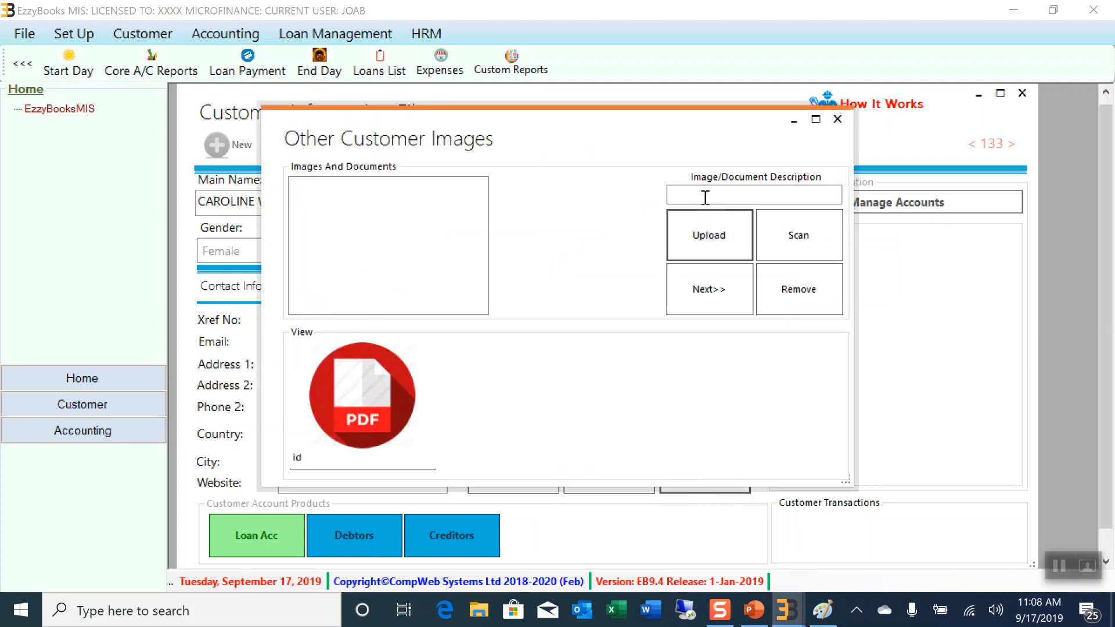
left_click(706, 195)
type("id")
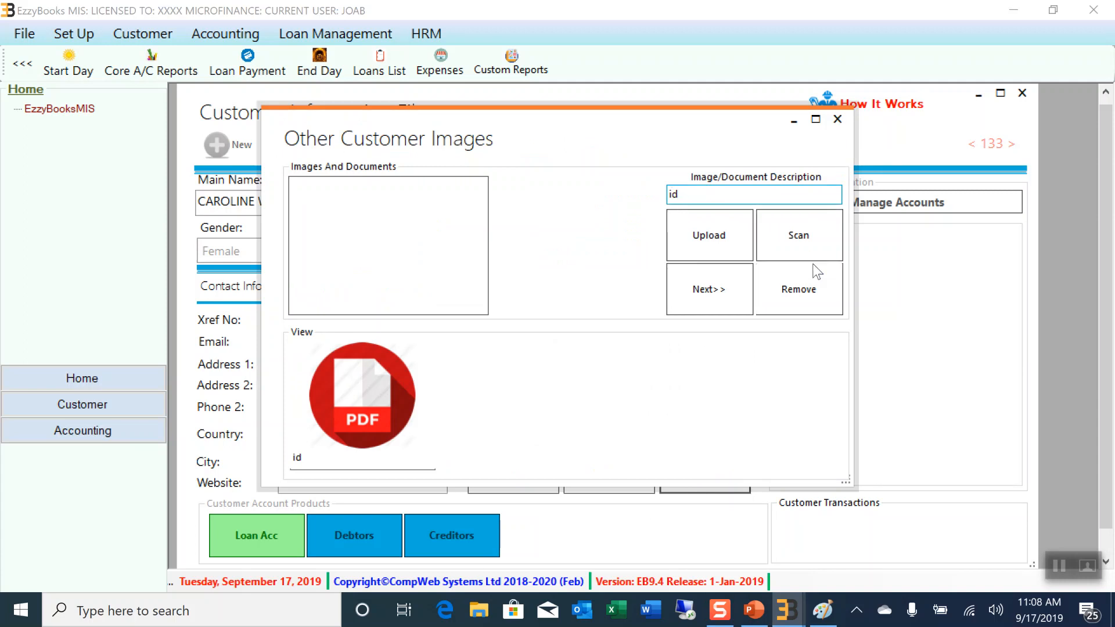
left_click(697, 241)
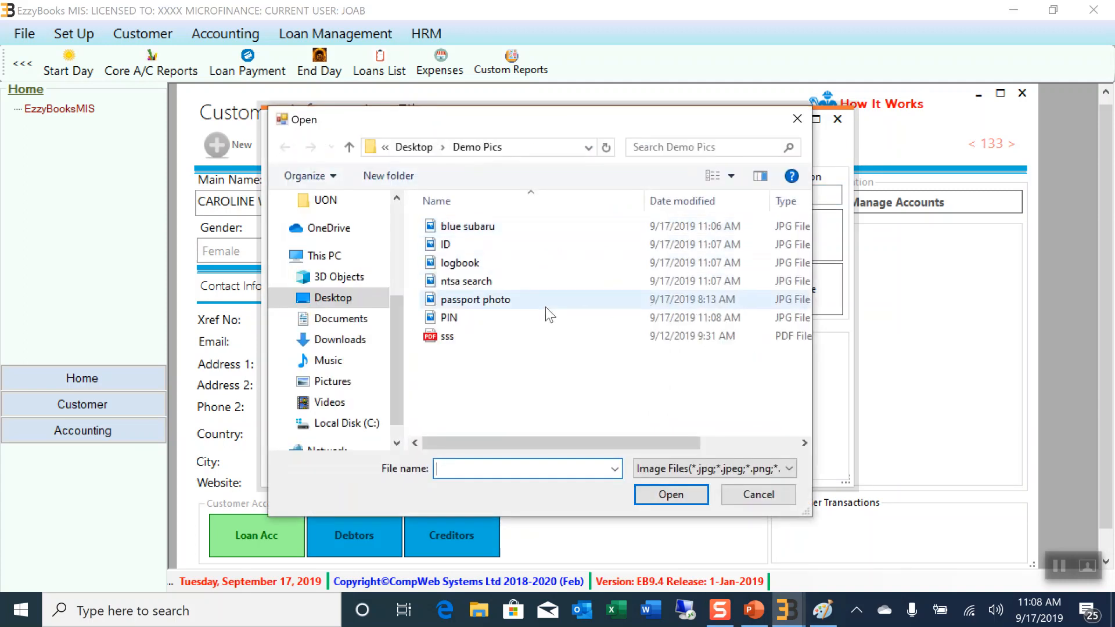
left_click(464, 249)
left_click(659, 495)
left_click(709, 293)
left_click(617, 368)
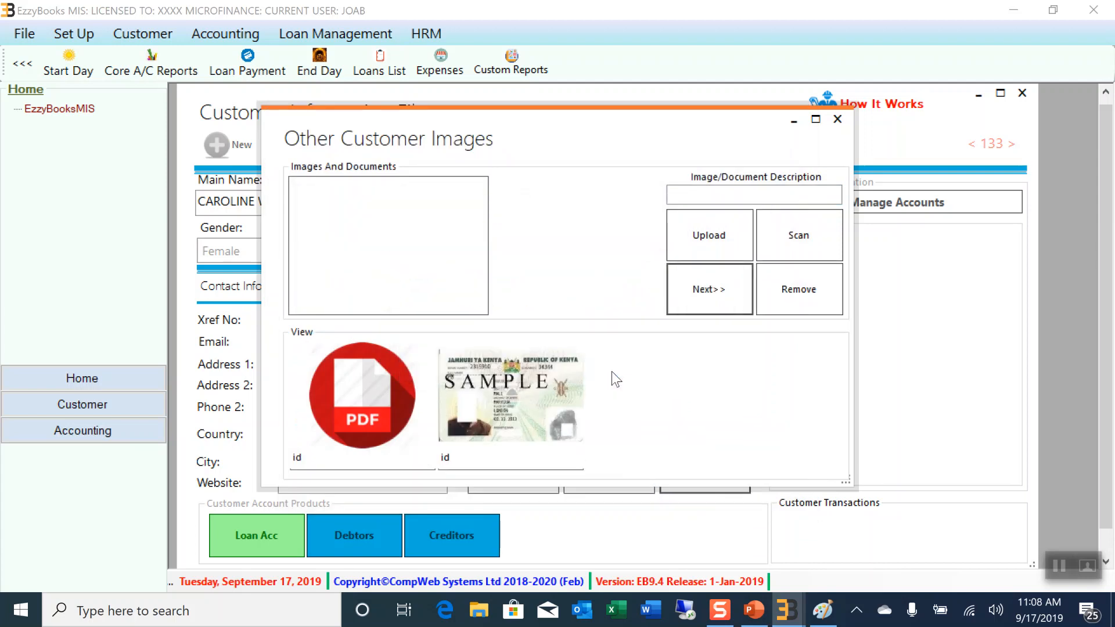
Upload the PIN image as a second document described as PIN, then close Other Images
left_click(702, 194)
type("PIN")
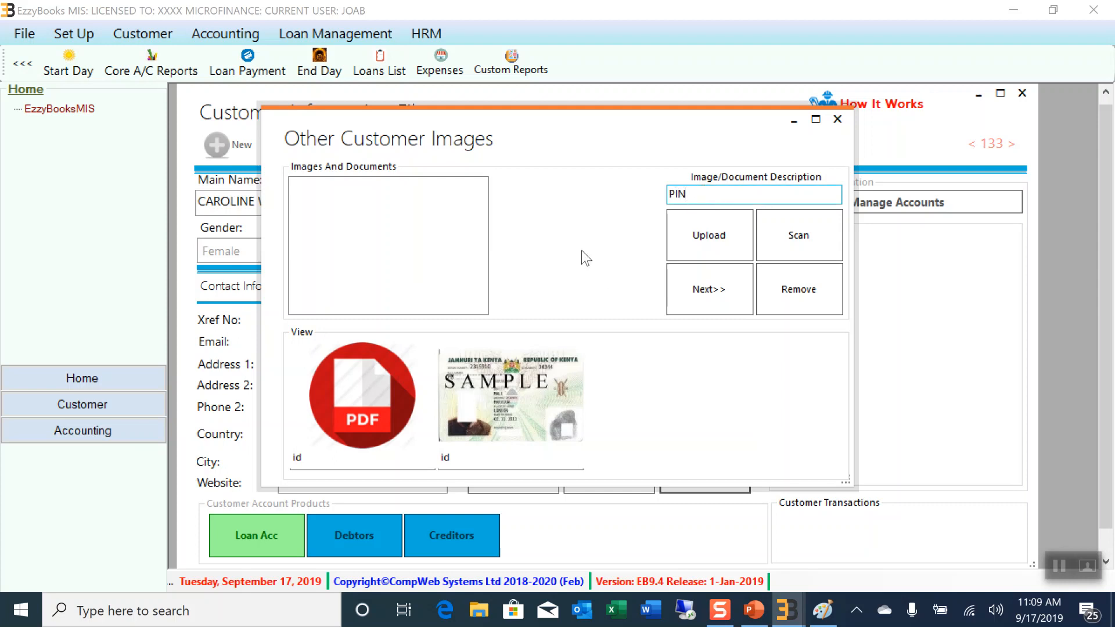
left_click(677, 240)
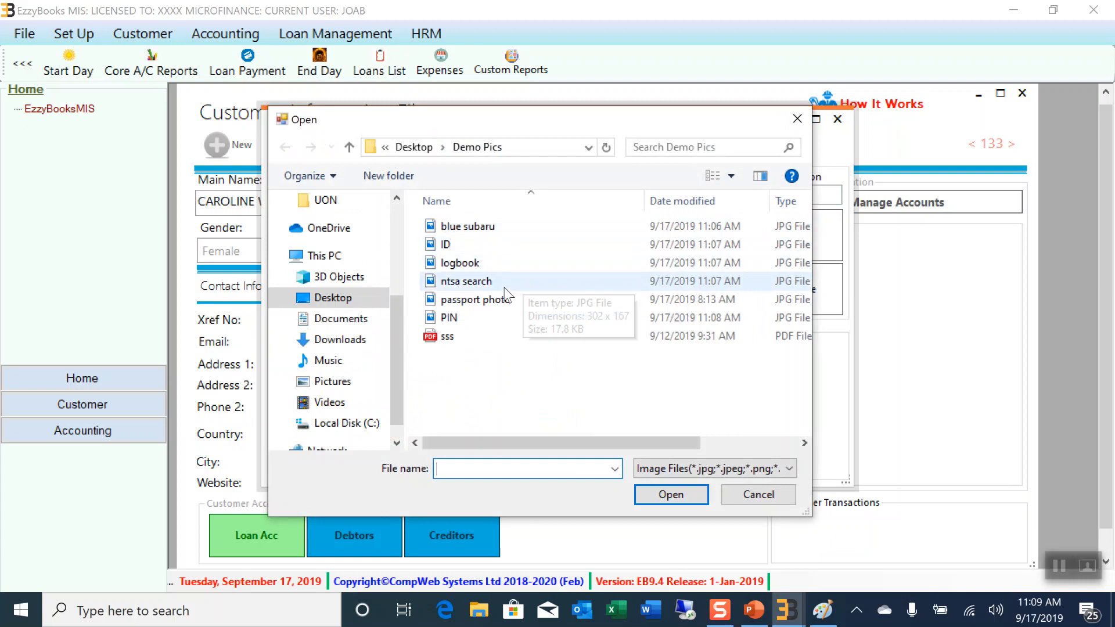
left_click(453, 317)
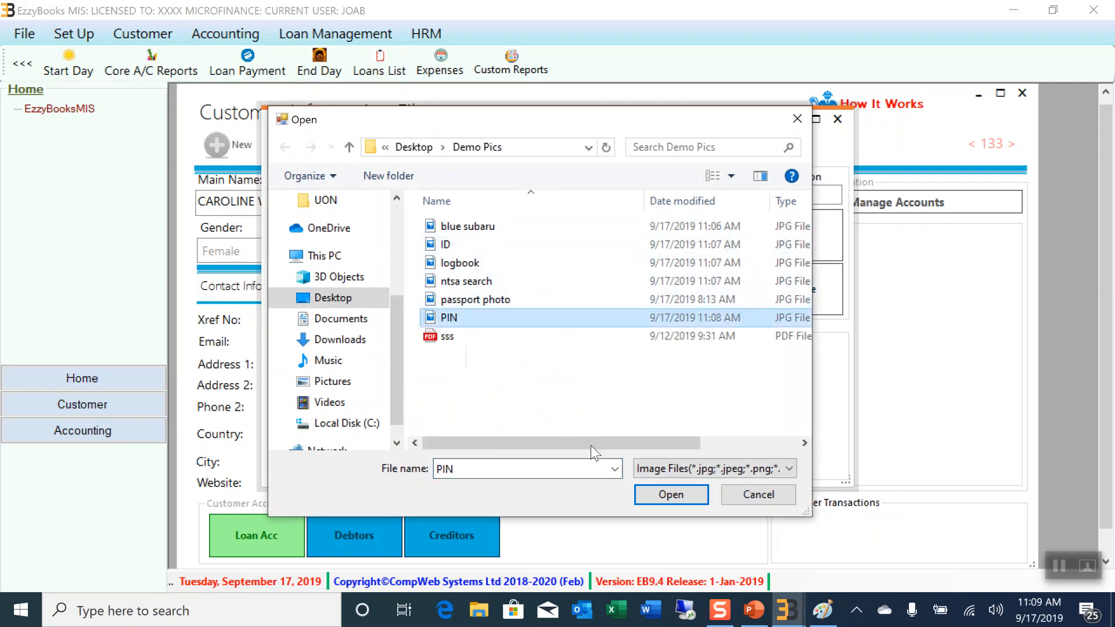
left_click(692, 503)
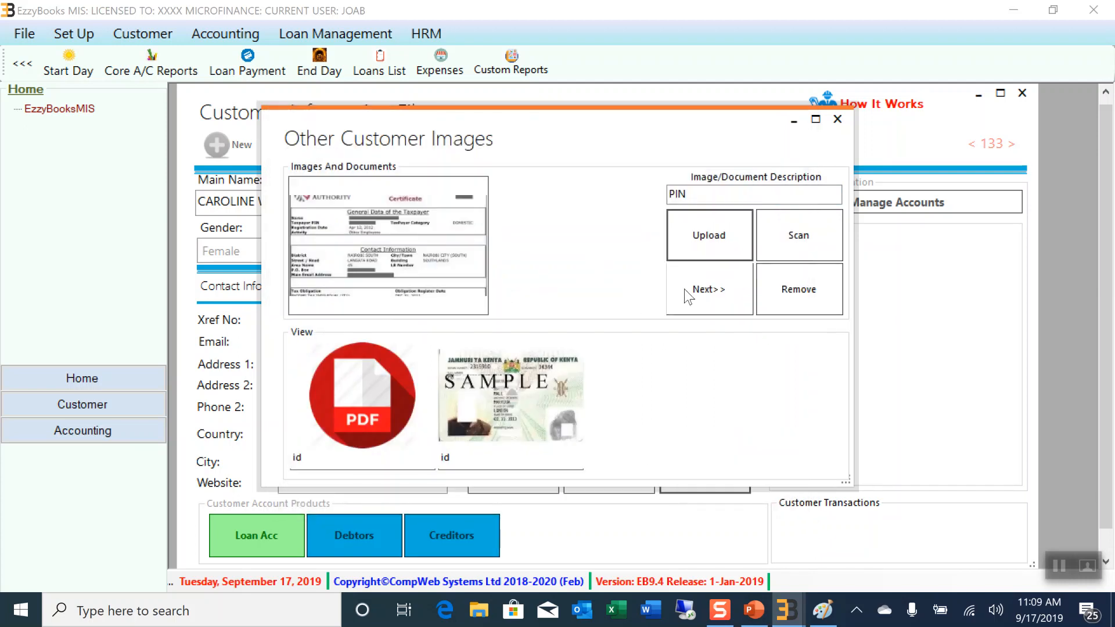
left_click(712, 297)
left_click(635, 371)
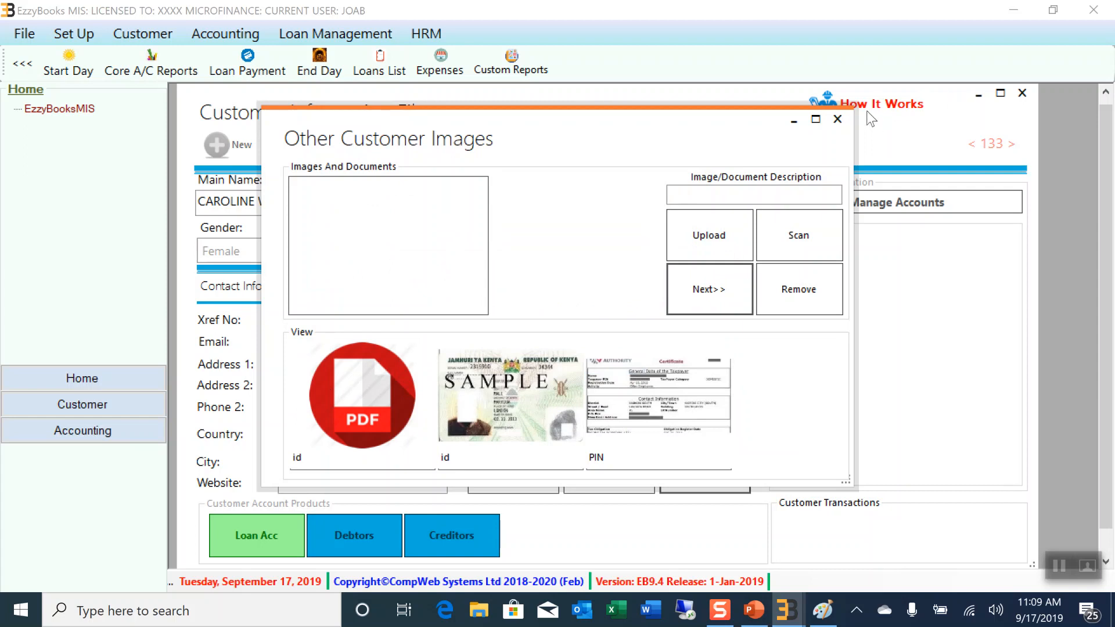
left_click(838, 120)
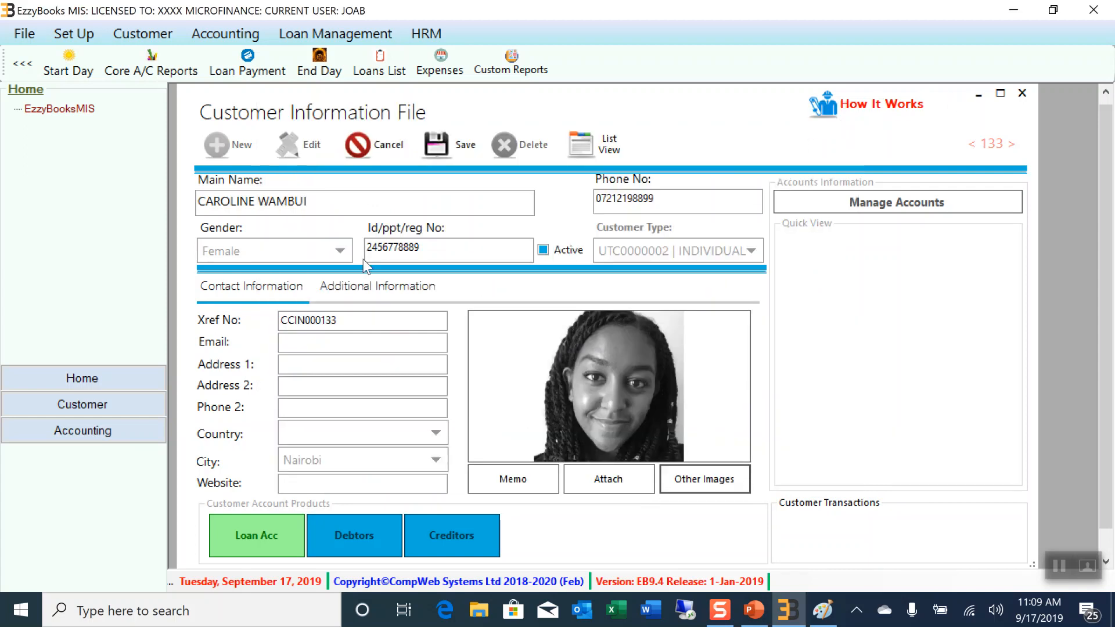
Recheck the customer's Other Images window and close it again
left_click(696, 485)
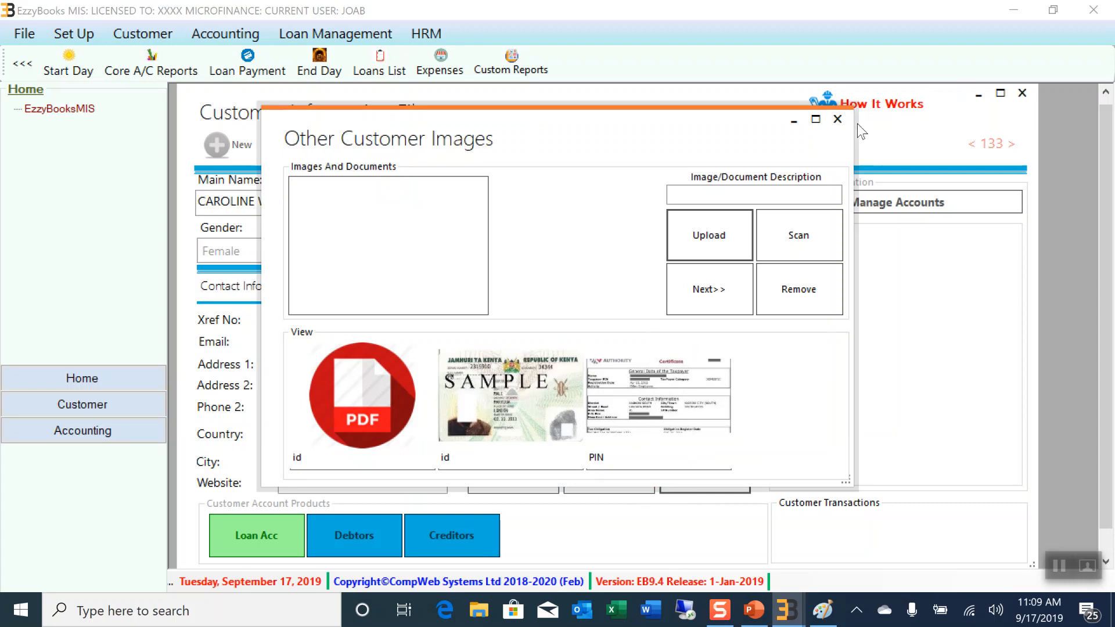
left_click(837, 120)
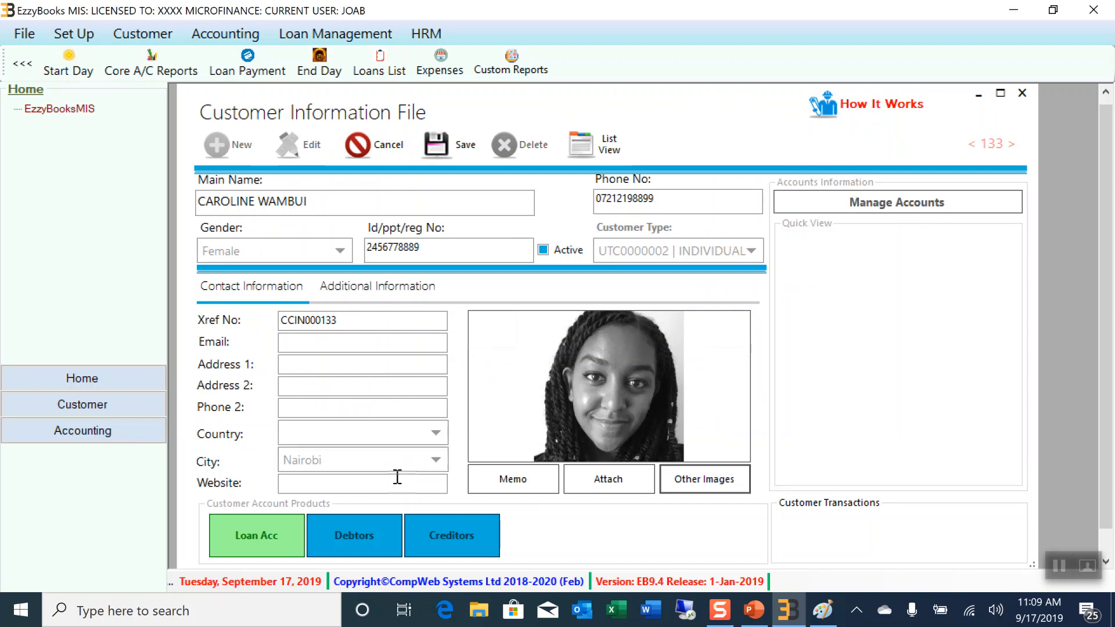
mouse_move(655, 406)
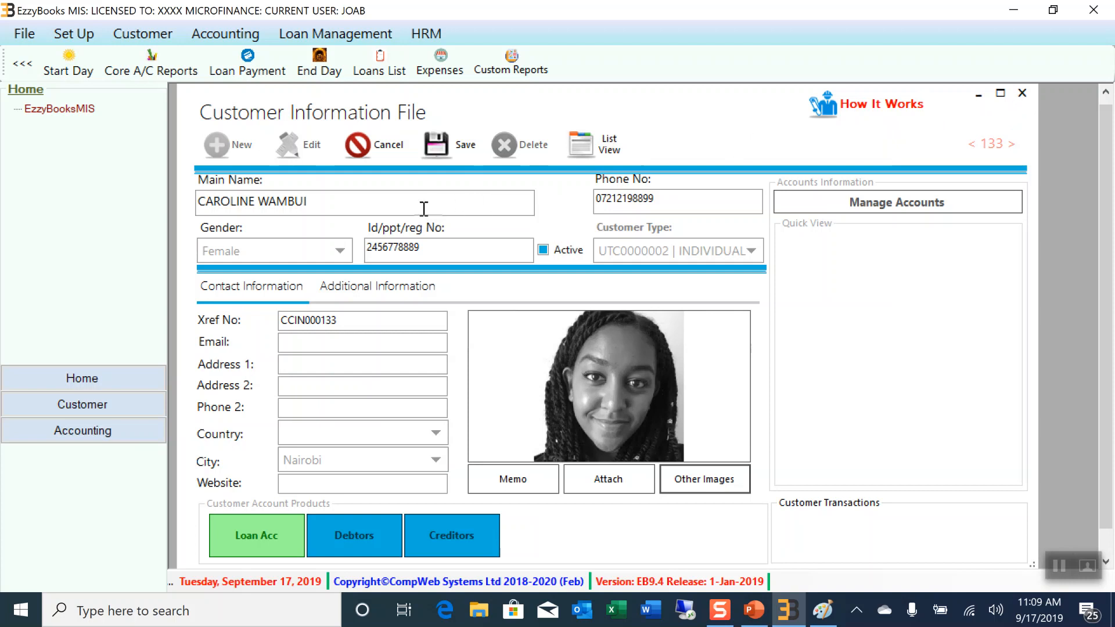
Cancel the unsaved edits and reload the customer by searching her name in Main Name
left_click(336, 205)
left_click(389, 155)
left_click(330, 203)
type("CAR")
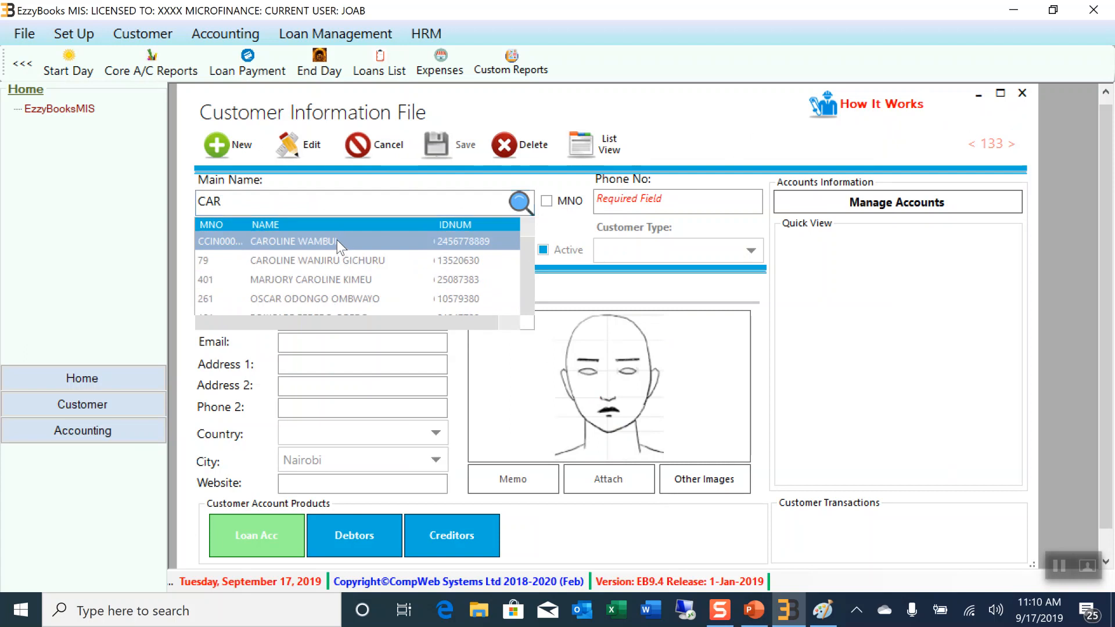
left_click(337, 240)
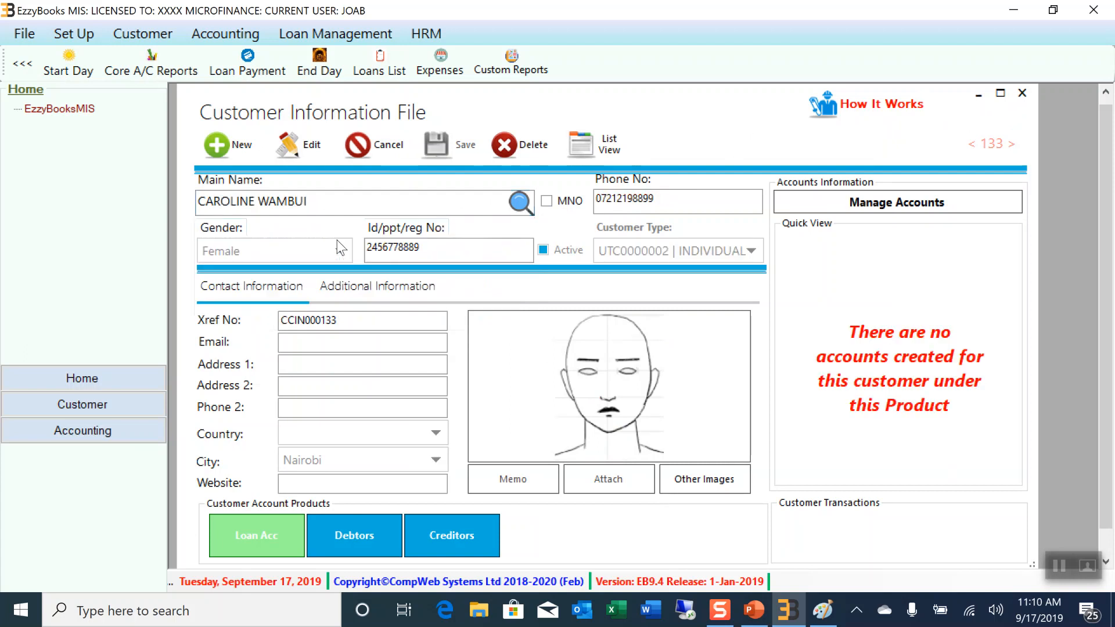
Create and save a new LOAN ACC account for the customer in Manage Customer Account
left_click(875, 205)
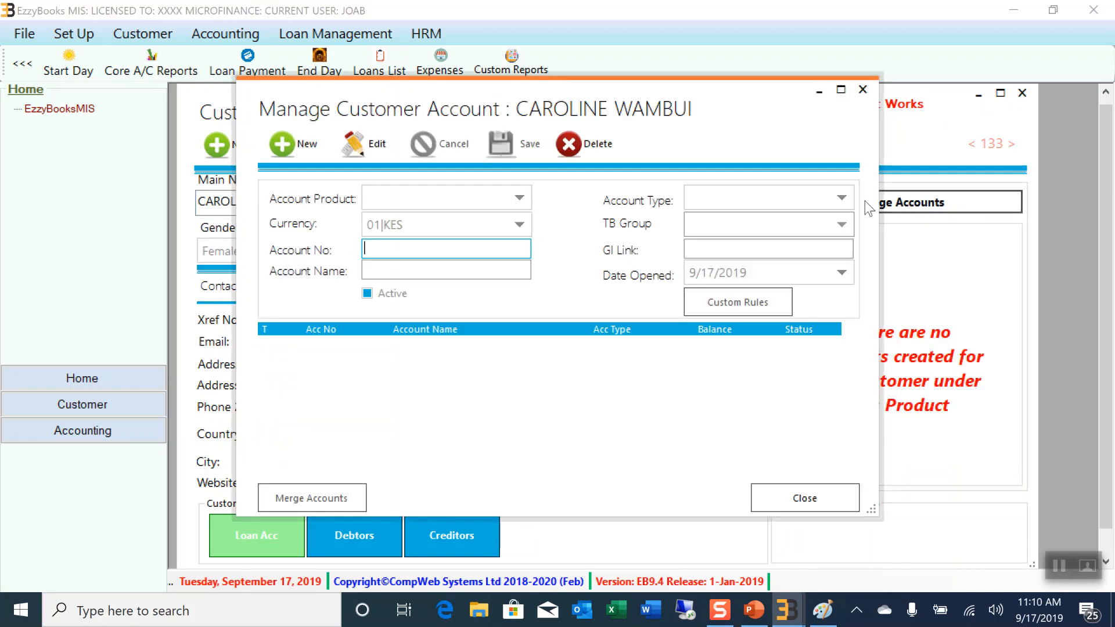
left_click(297, 148)
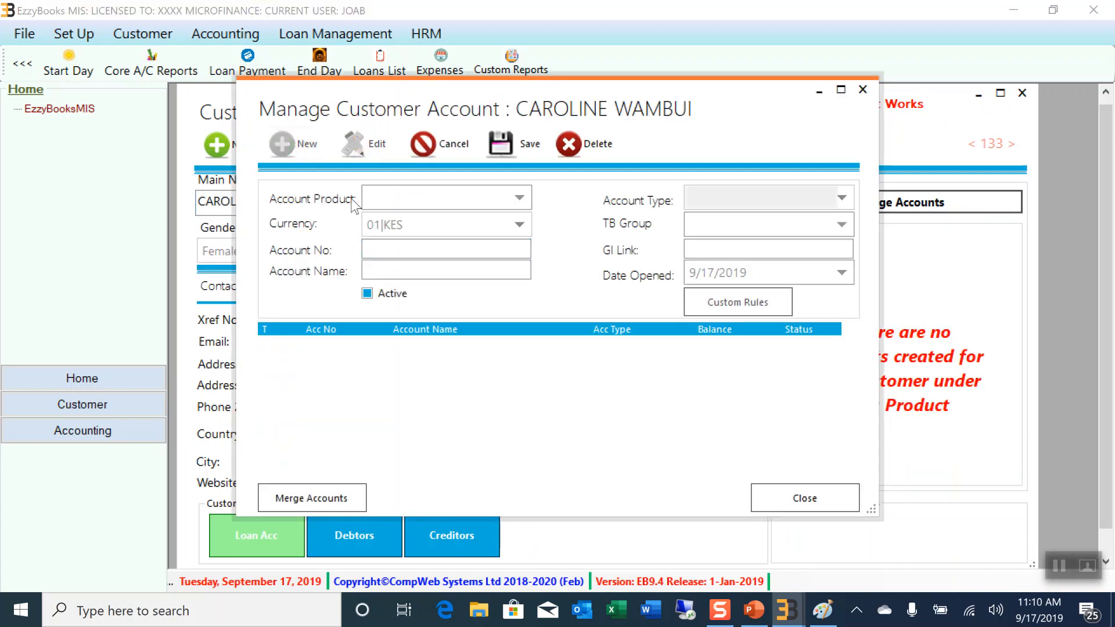
left_click(519, 199)
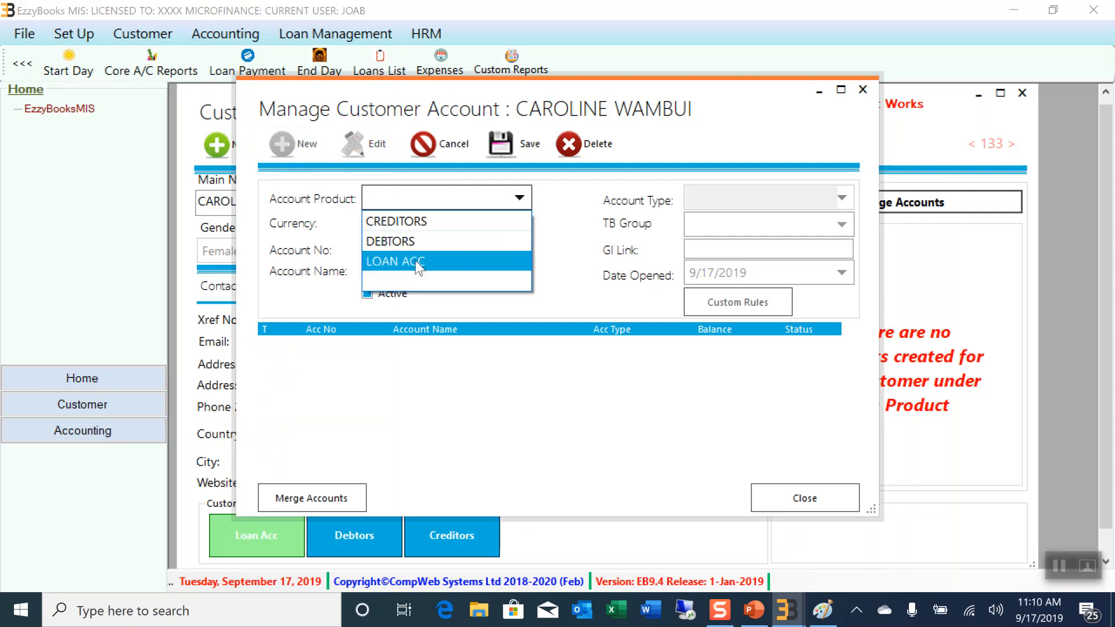
left_click(416, 260)
left_click(519, 150)
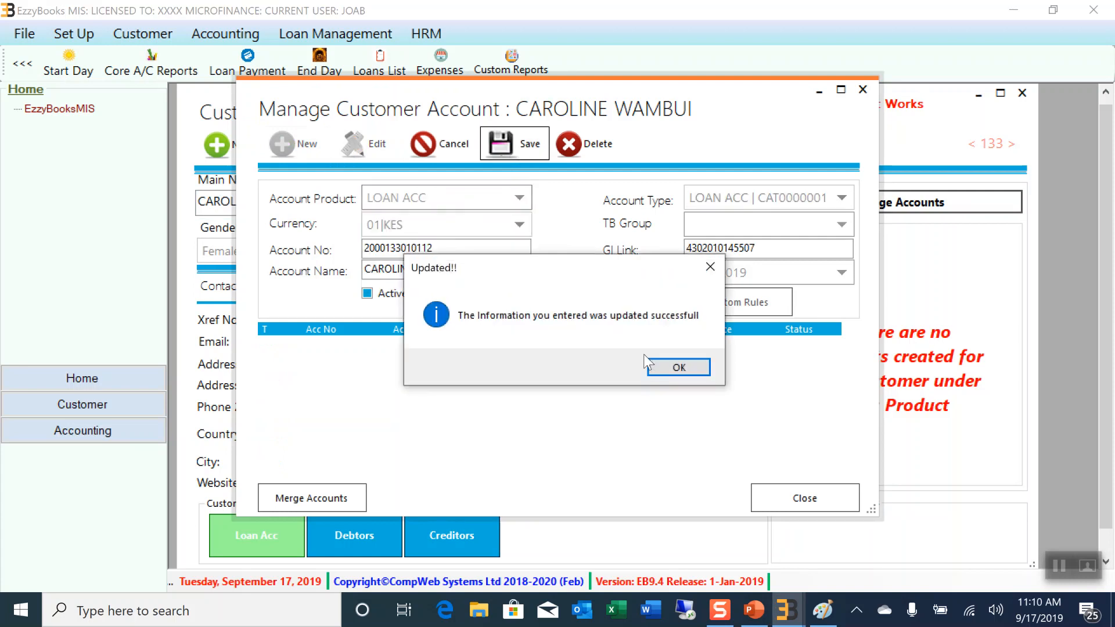
left_click(674, 365)
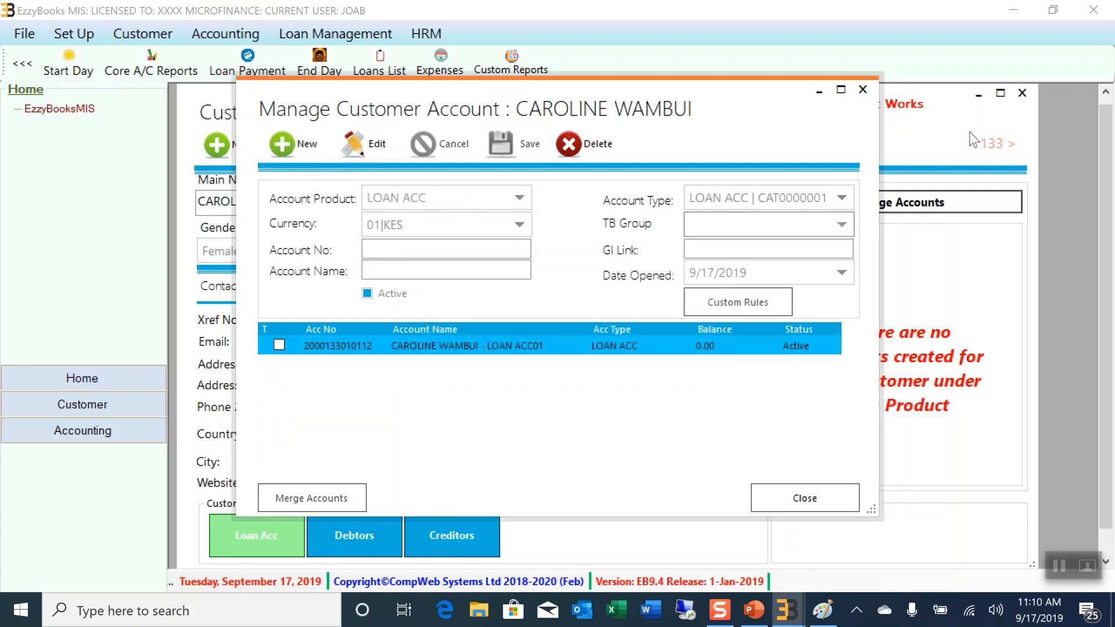
left_click(863, 90)
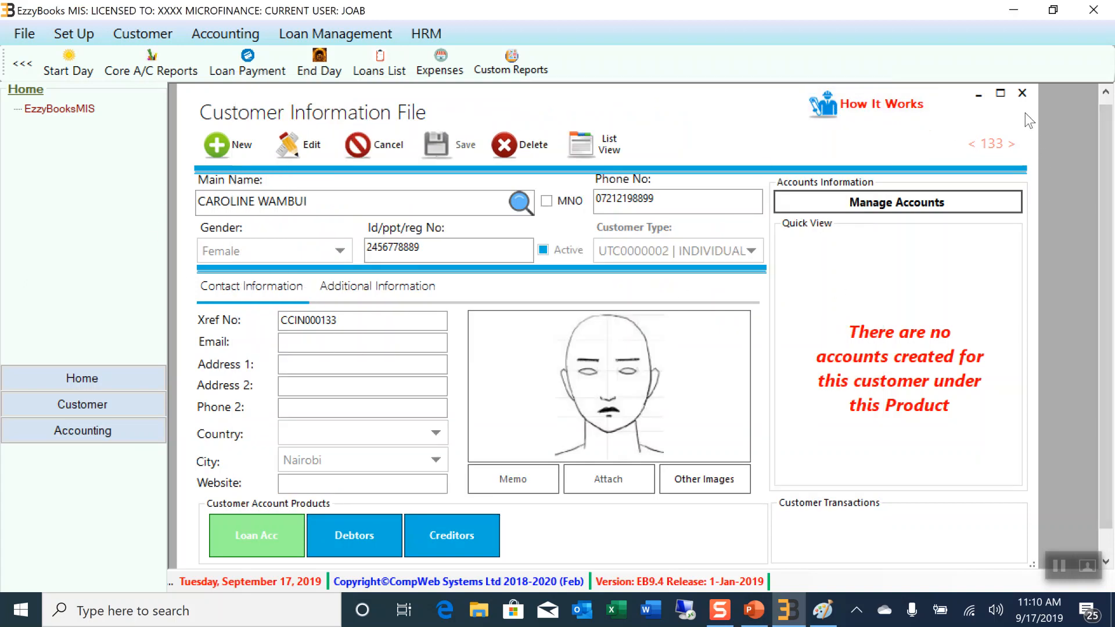
Select the full name in Main Name, then close the Customer Information File
double_click(314, 201)
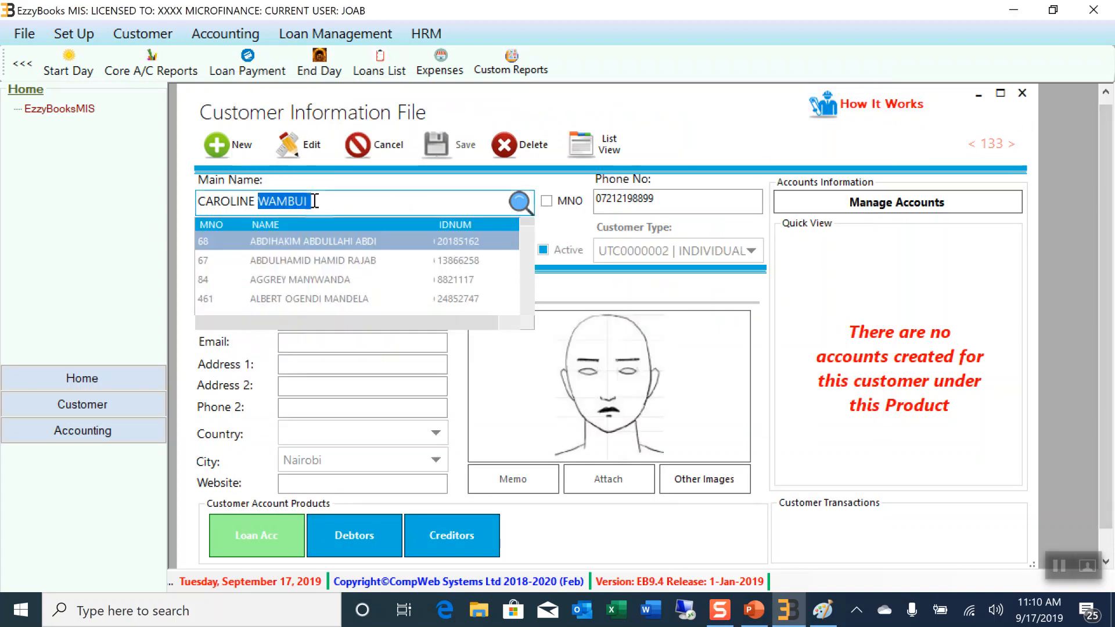
left_click_drag(276, 199, 206, 203)
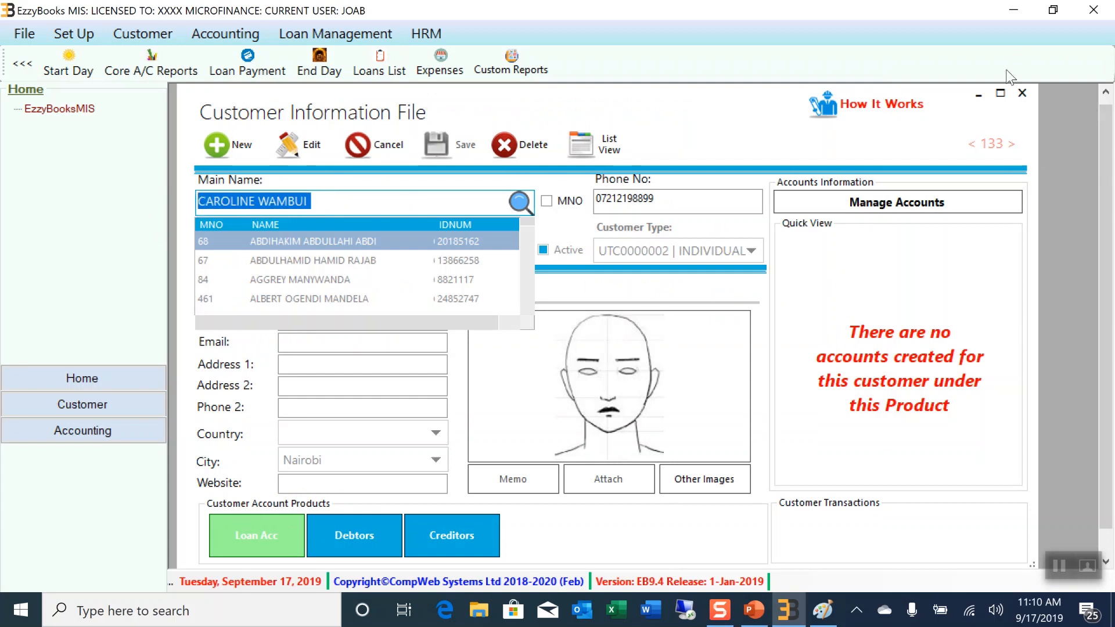
left_click(1022, 93)
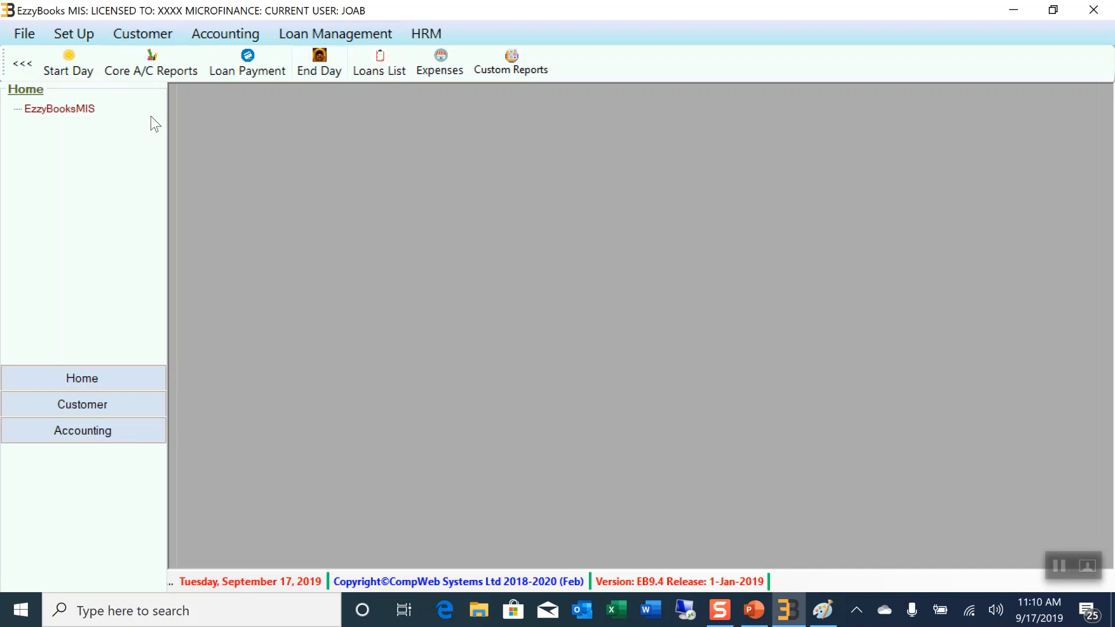
Open Loan Management > Setup > Loan Types and add row 02 with Loan Name MKOMBOZI
left_click(340, 32)
mouse_move(344, 52)
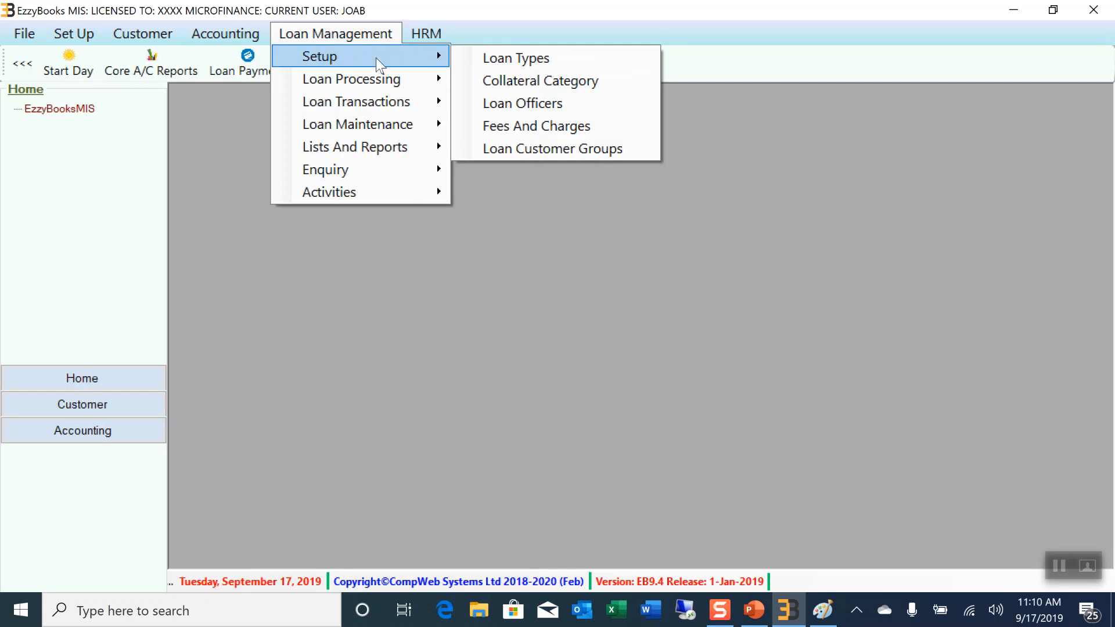
left_click(521, 57)
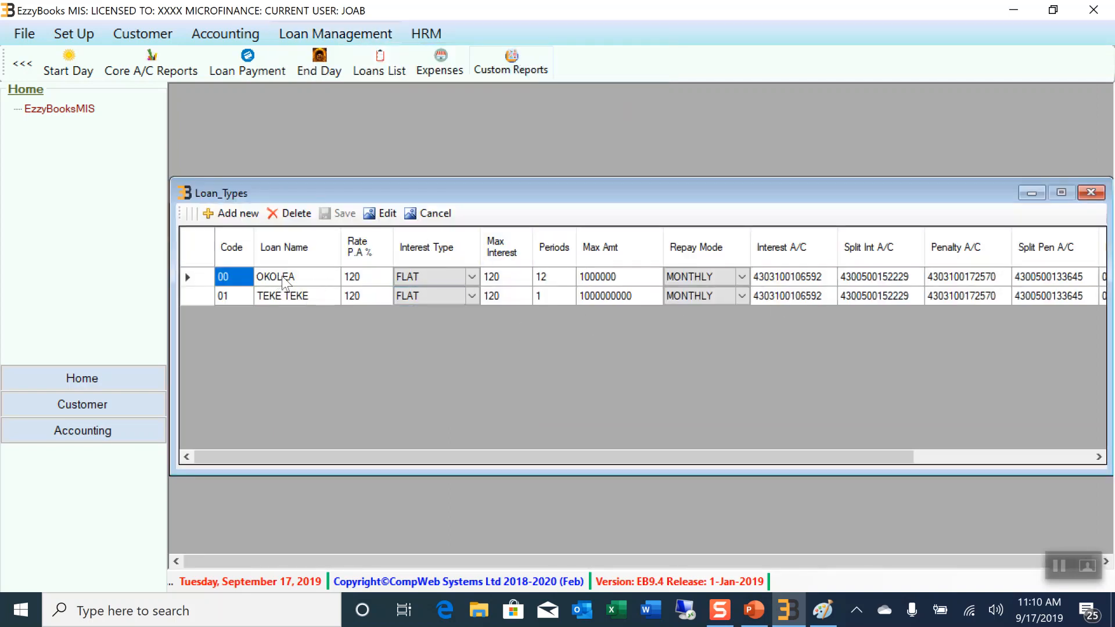
left_click(245, 212)
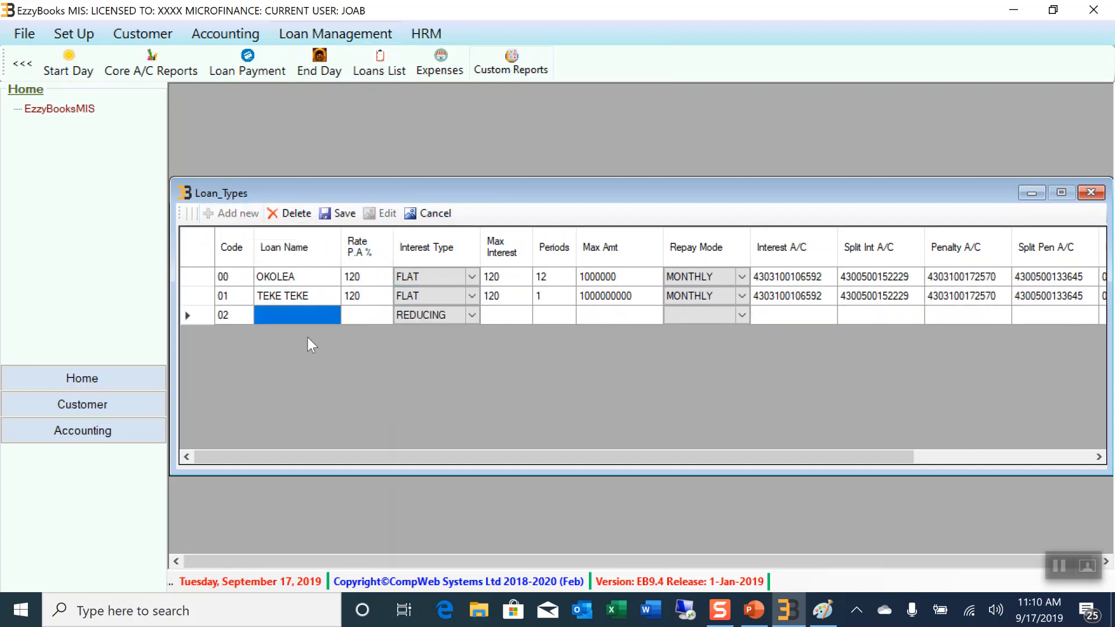
left_click(275, 319)
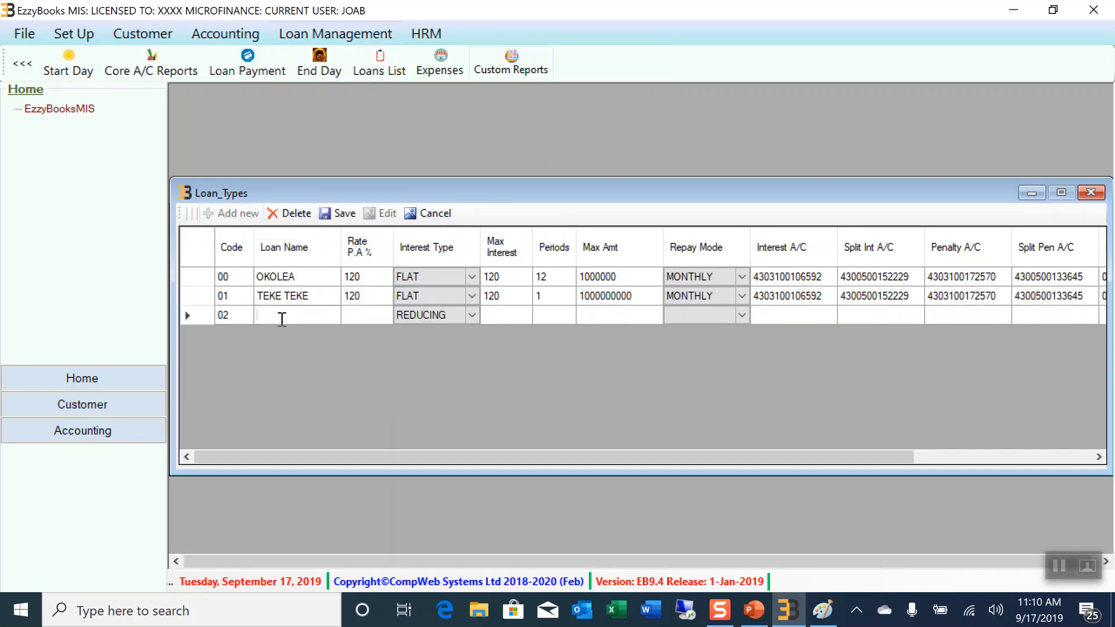
type("MKOMBOZ")
left_click(474, 314)
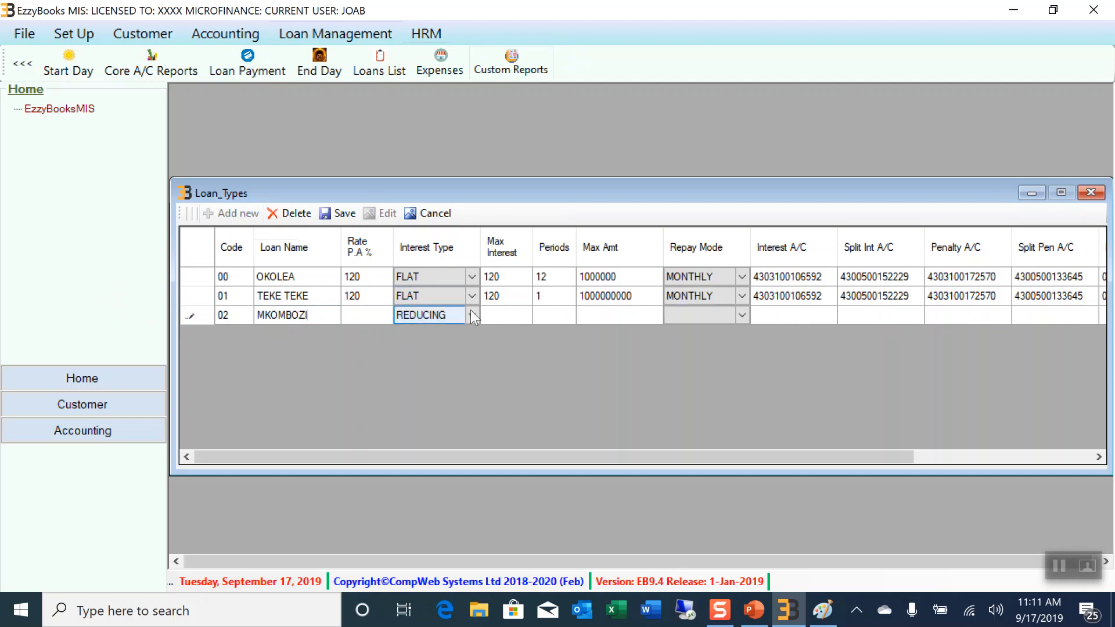
Review row 02's Interest Type options, keep REDUCING, and close the Loan_Types window
left_click(472, 317)
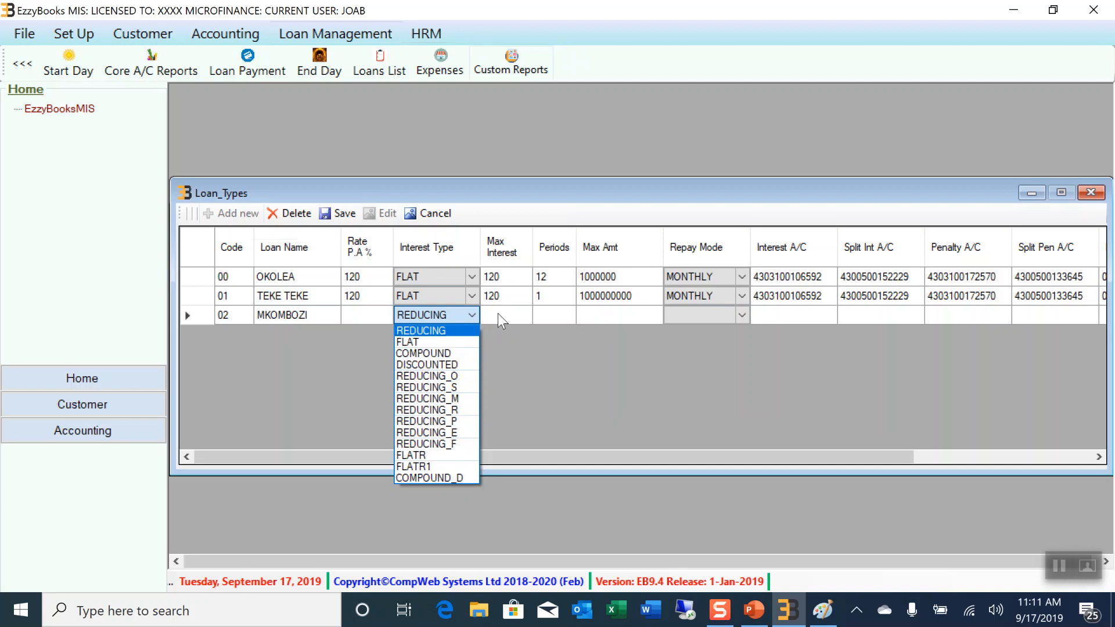
left_click(535, 187)
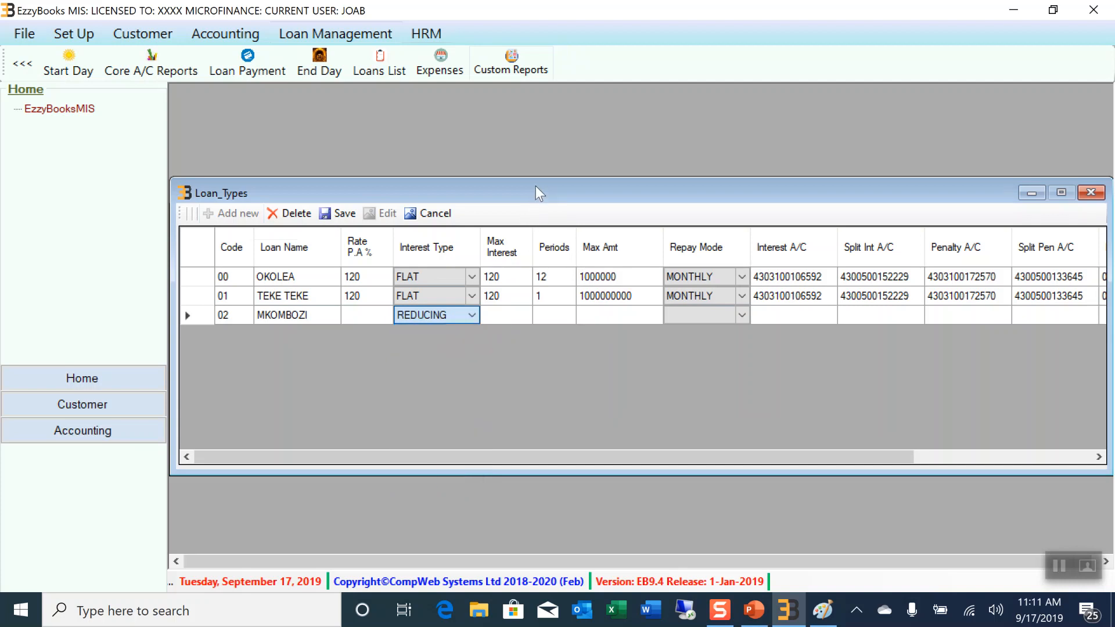
left_click(462, 312)
left_click(469, 314)
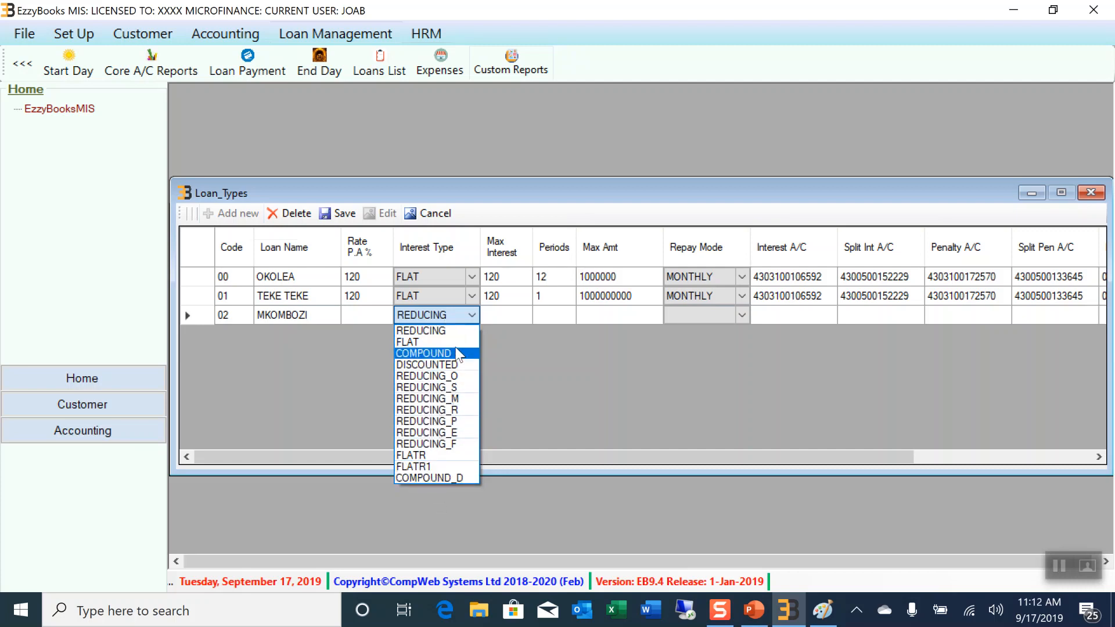
left_click(1095, 194)
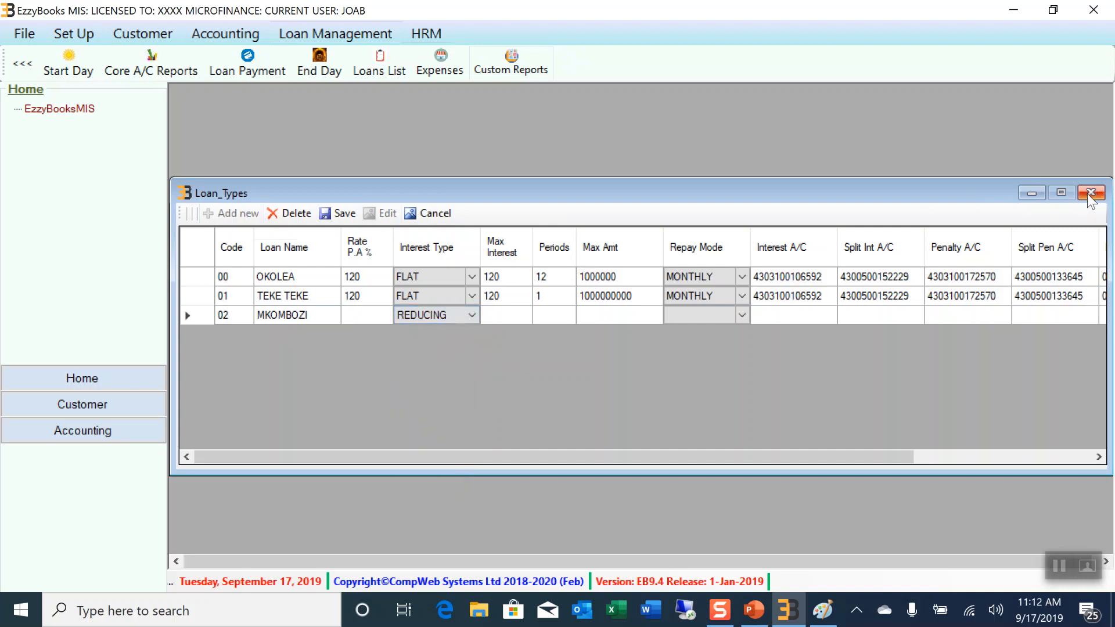
left_click(1095, 194)
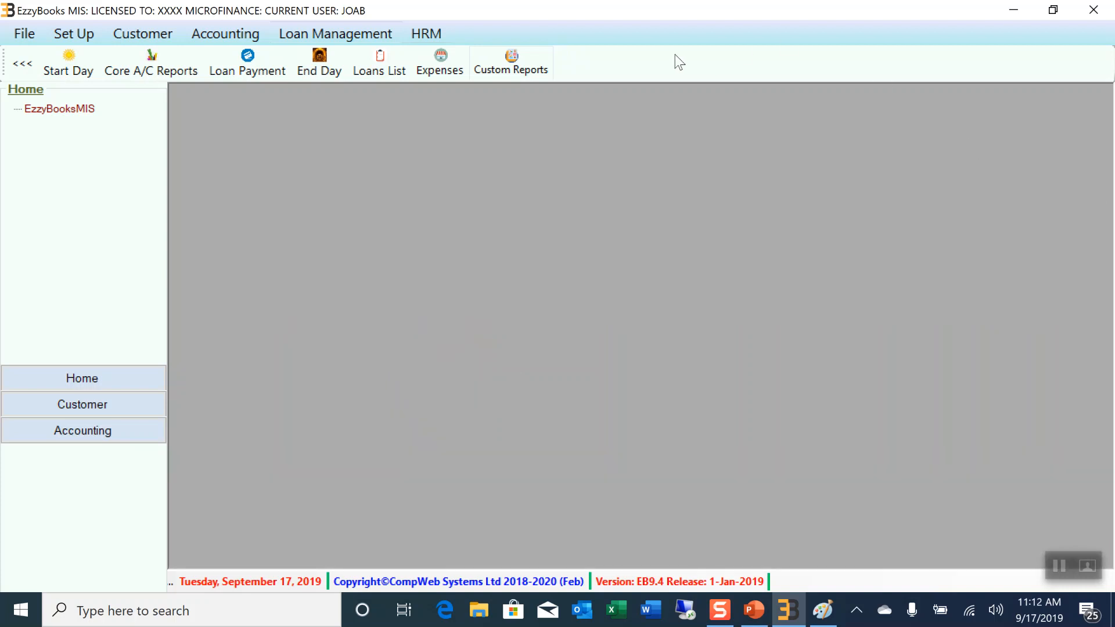
left_click(358, 33)
mouse_move(365, 62)
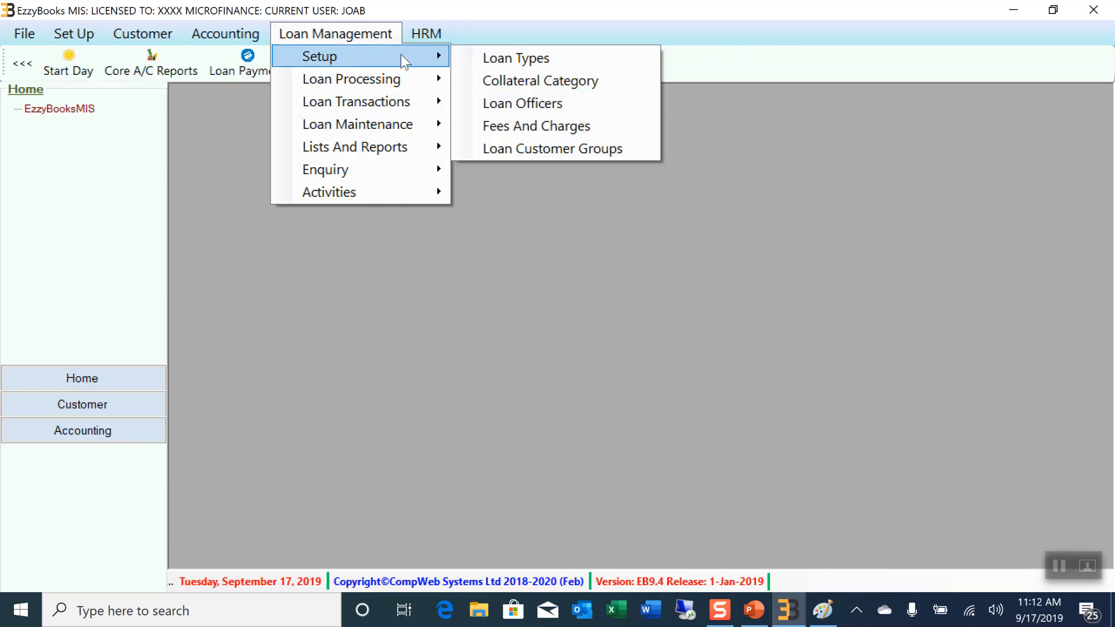
left_click(577, 79)
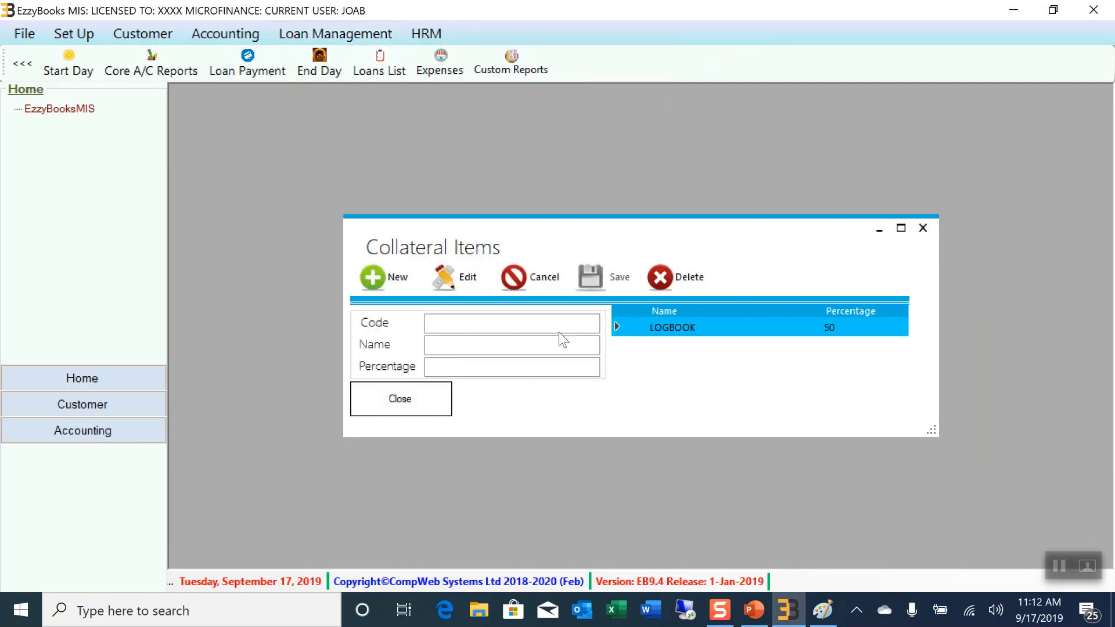
left_click(923, 228)
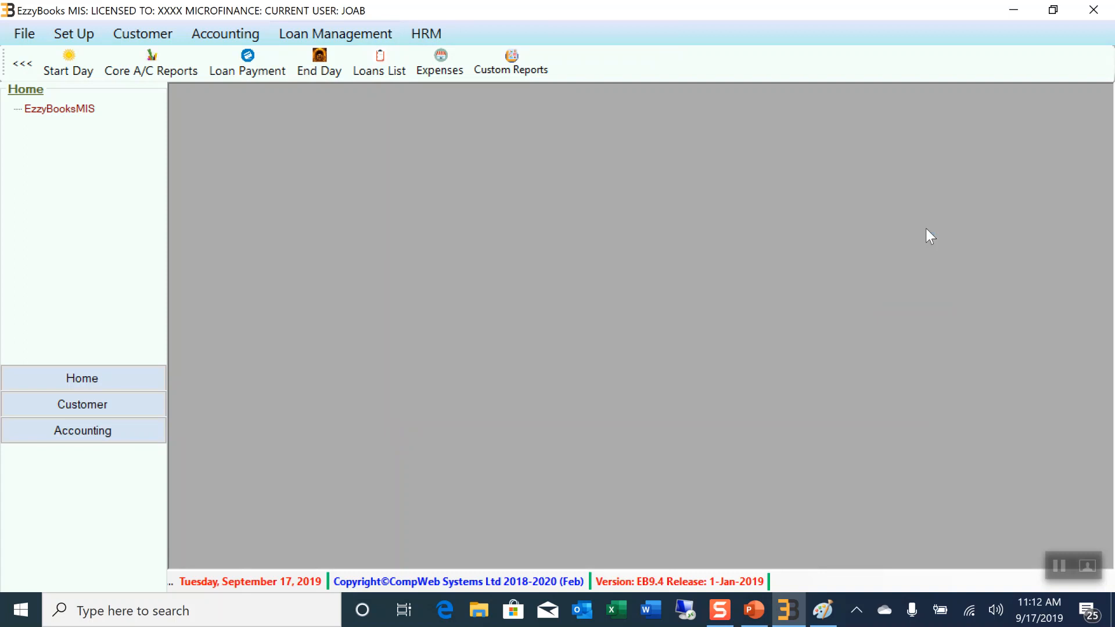
left_click(344, 29)
mouse_move(349, 58)
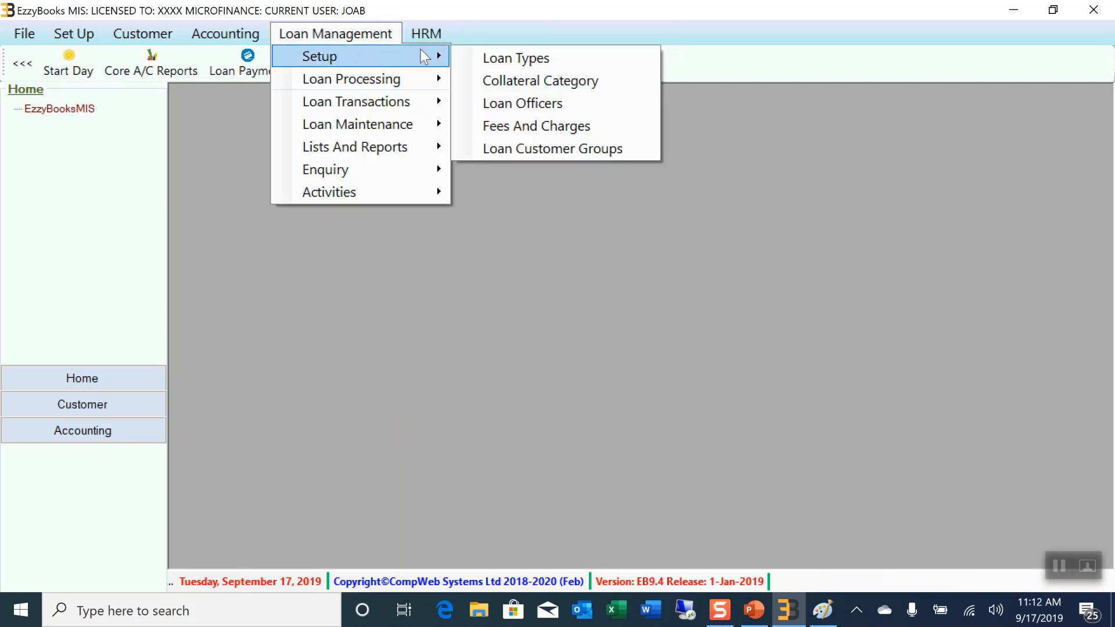
left_click(575, 105)
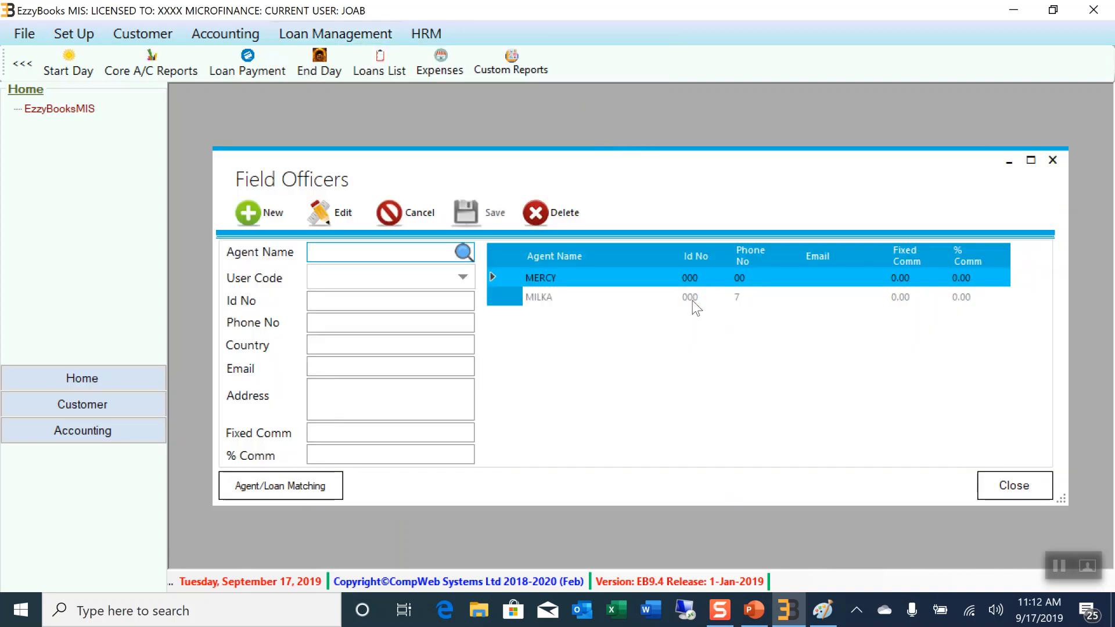
left_click(1052, 160)
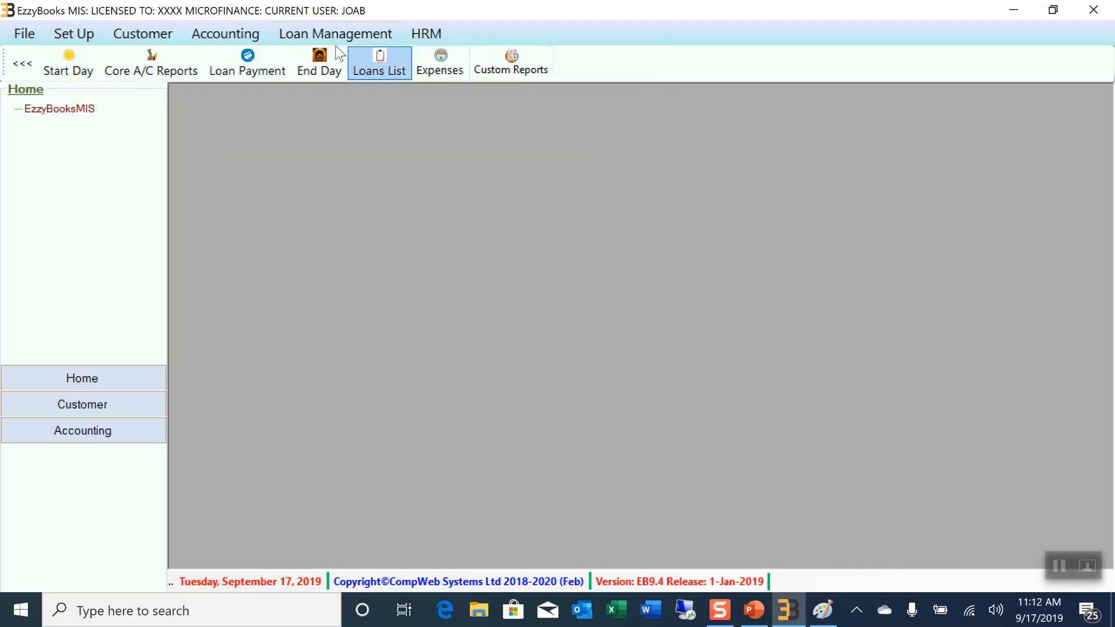
left_click(313, 33)
mouse_move(345, 51)
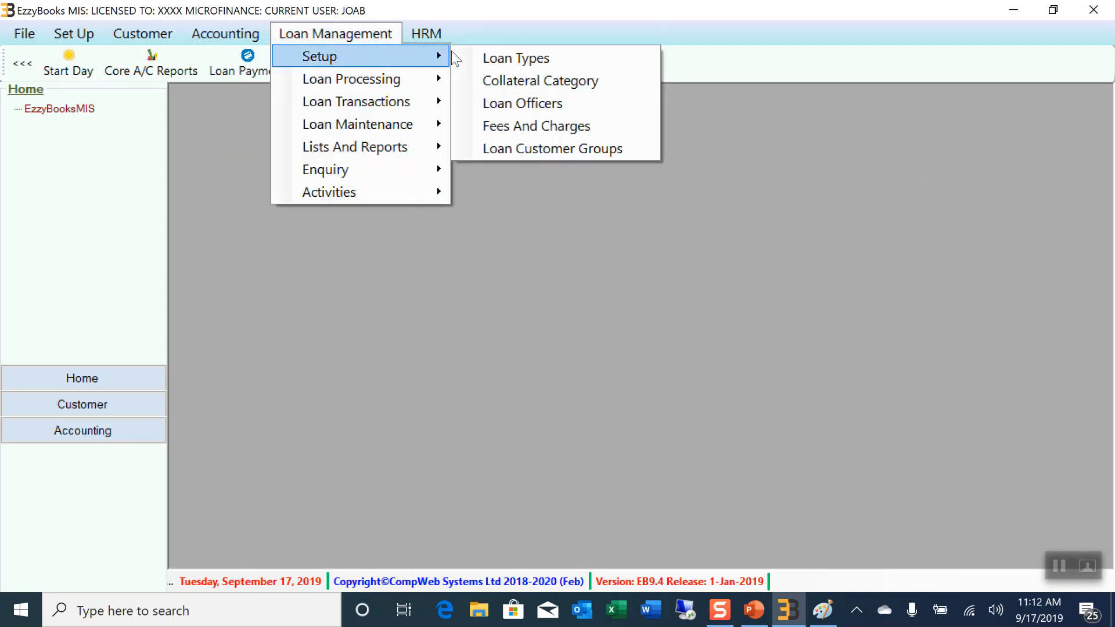
left_click(548, 103)
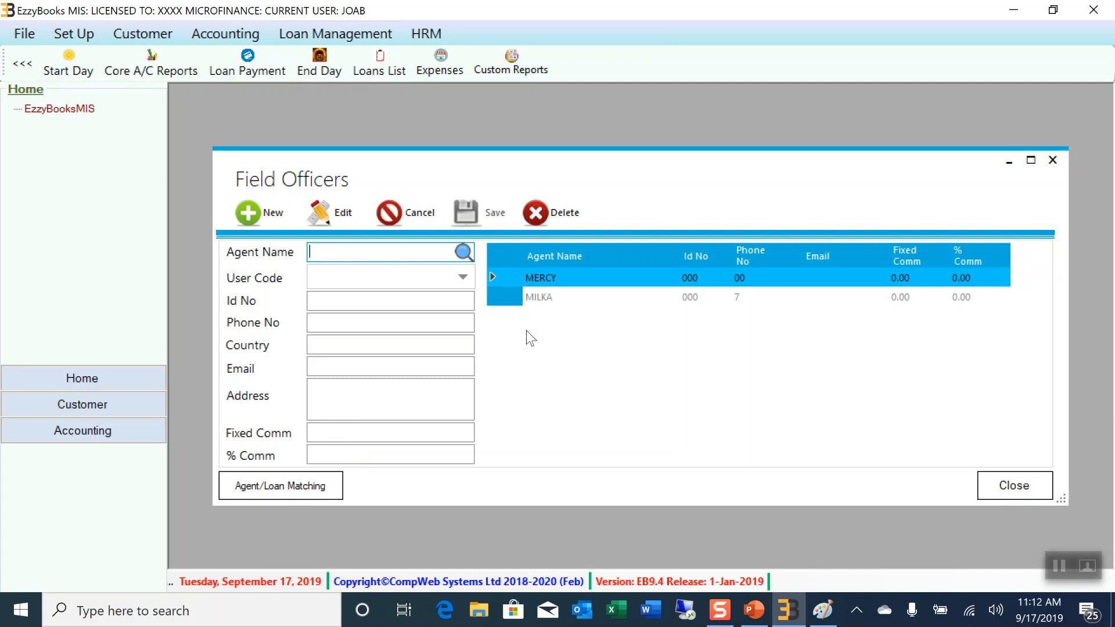
left_click(1052, 160)
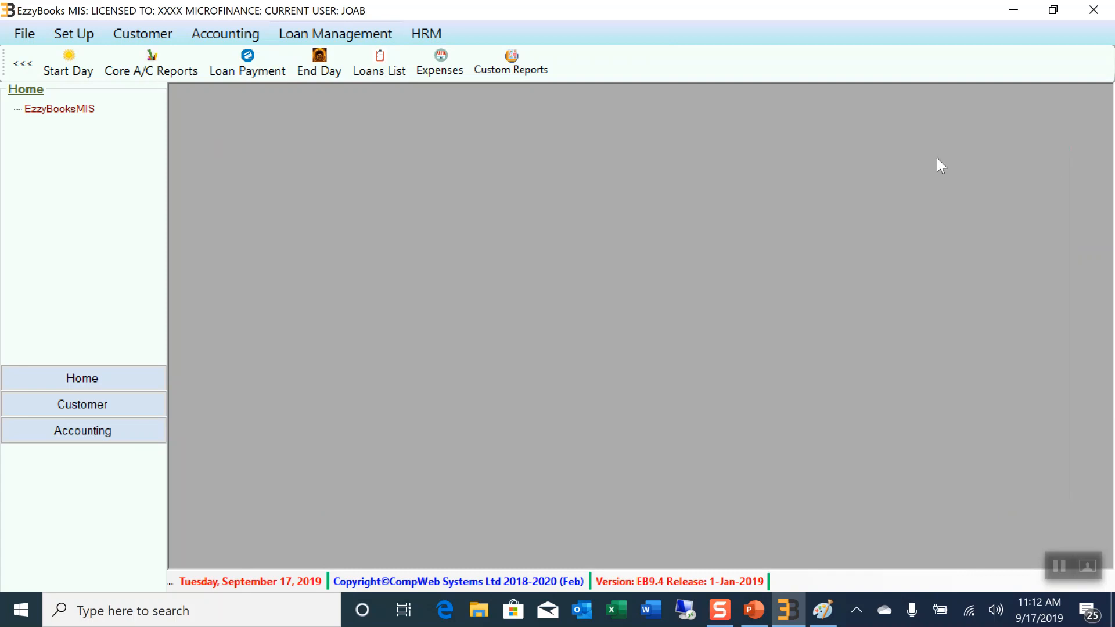
left_click(320, 38)
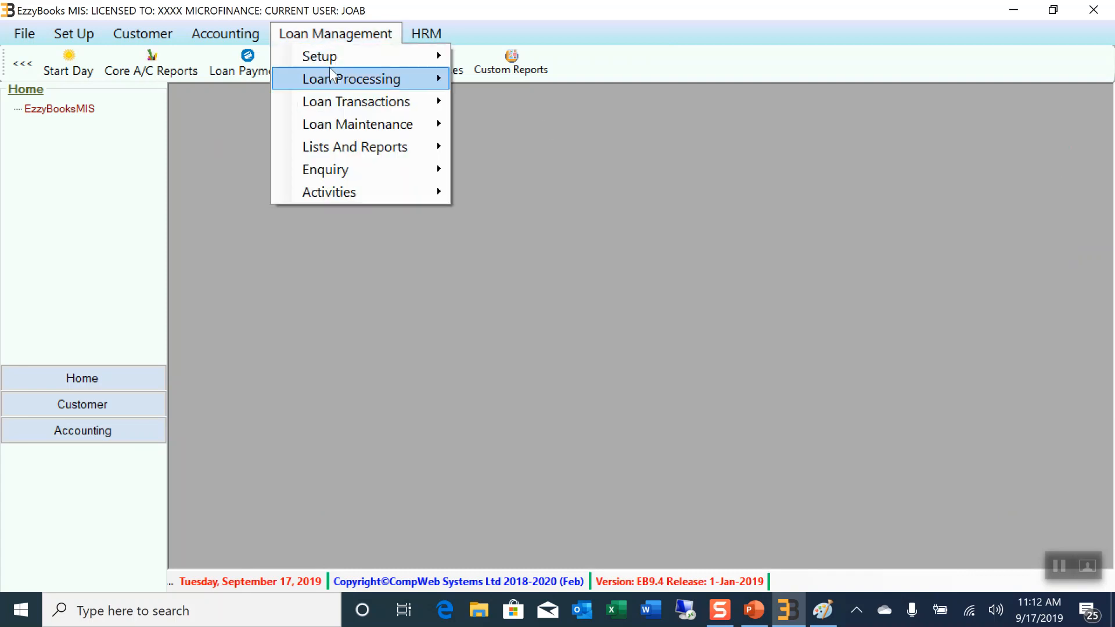
mouse_move(332, 58)
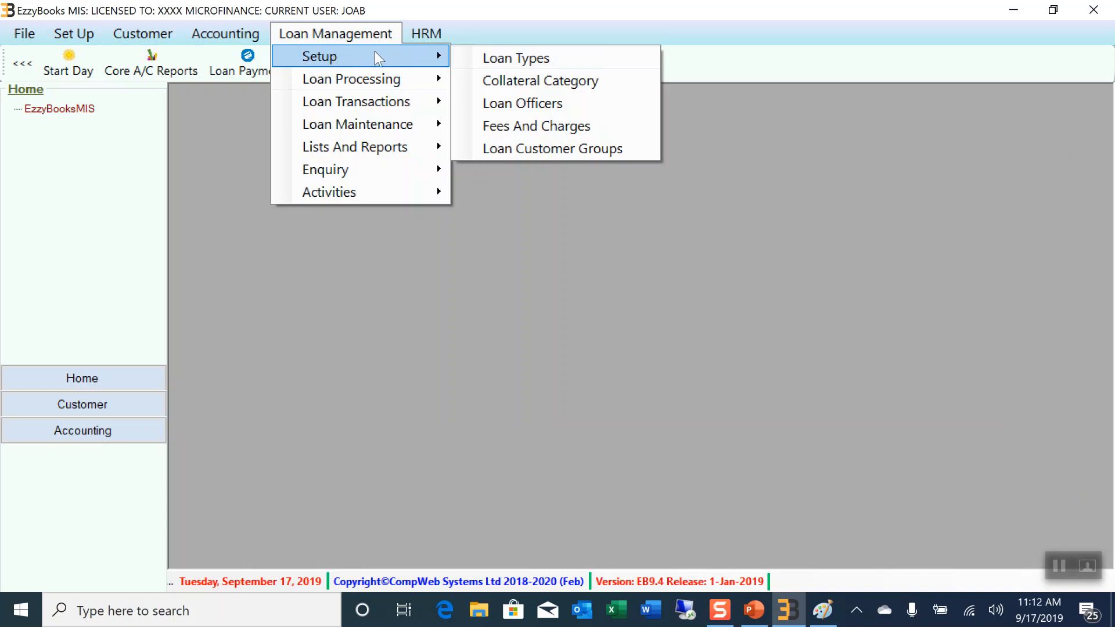
left_click(549, 136)
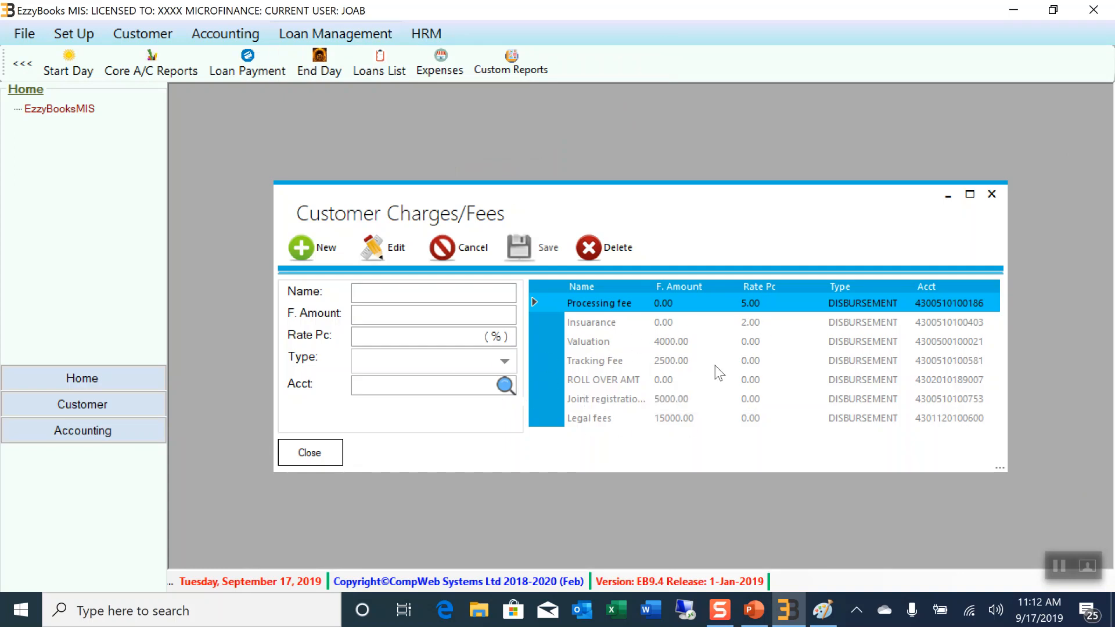
left_click(995, 193)
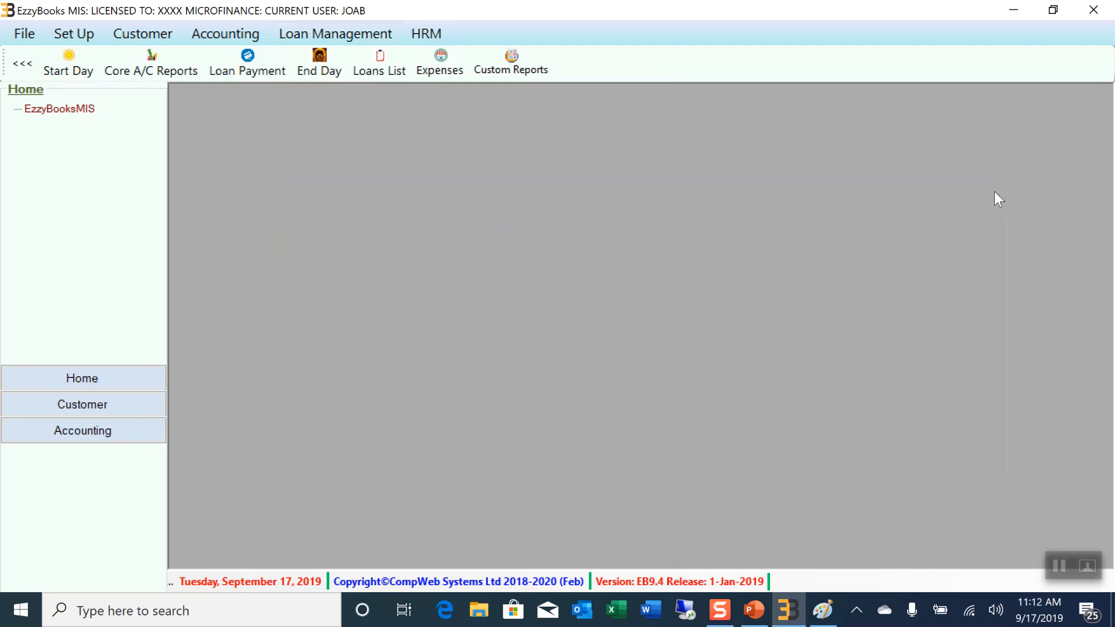
left_click(334, 38)
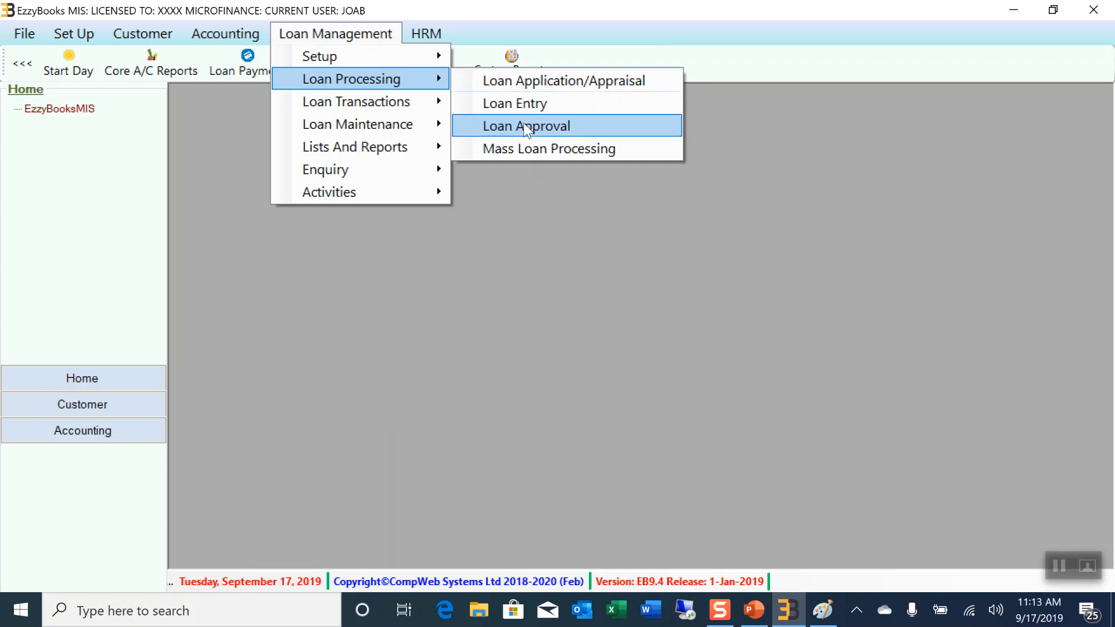
Open Loan Application/Appraisal from Loan Management and move its window left
left_click(518, 81)
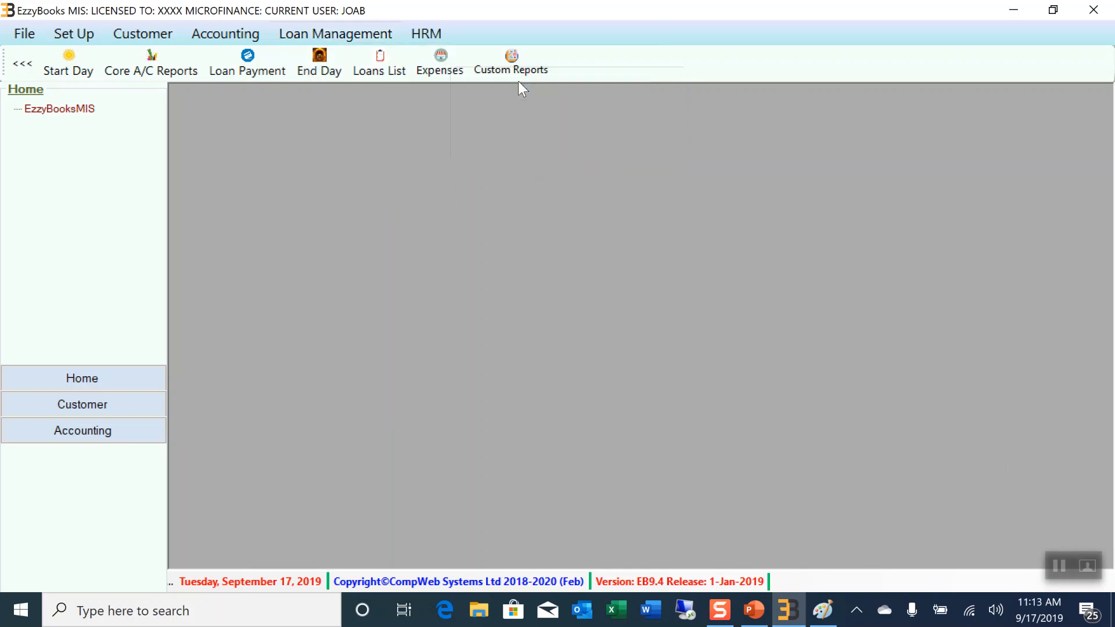
left_click_drag(625, 100, 549, 103)
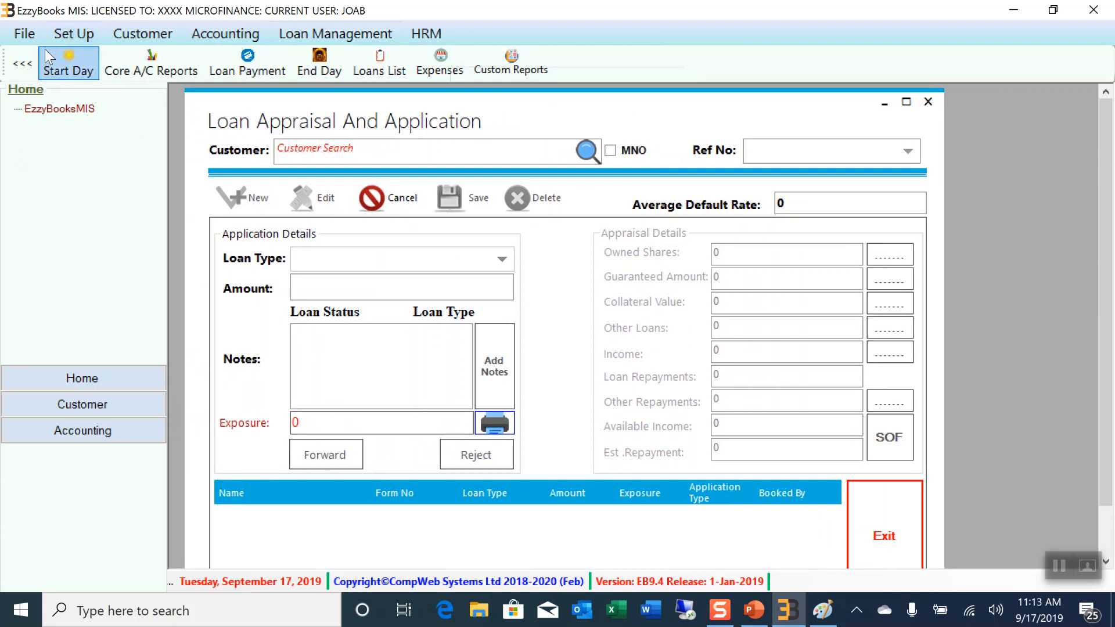
Collapse the side panel, then search for the customer by name and select them
left_click(22, 63)
left_click(275, 151)
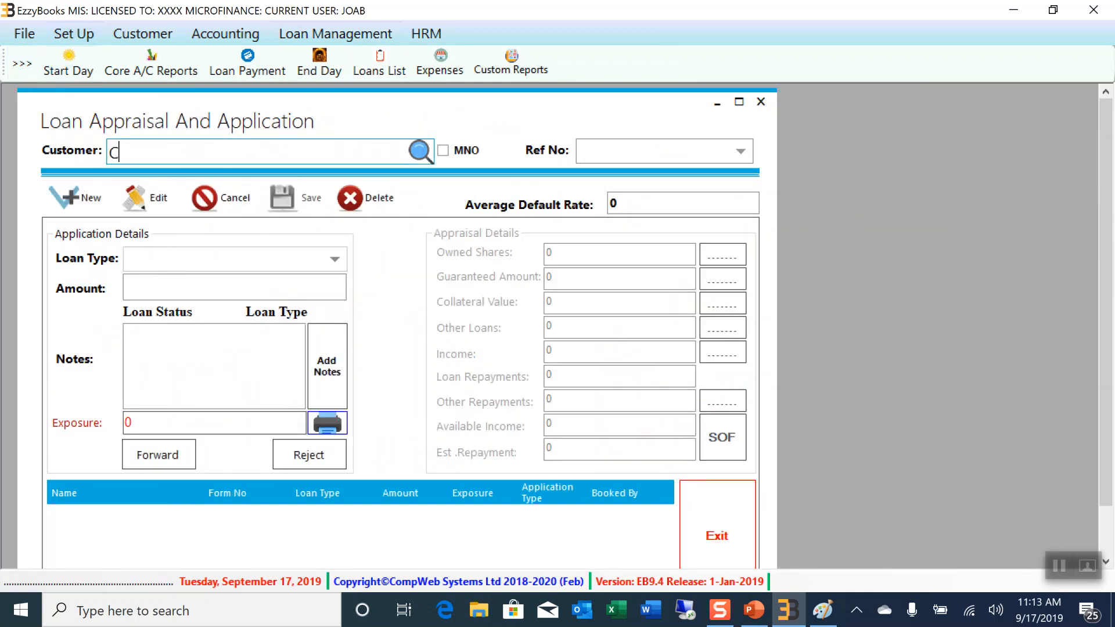
type("CAR")
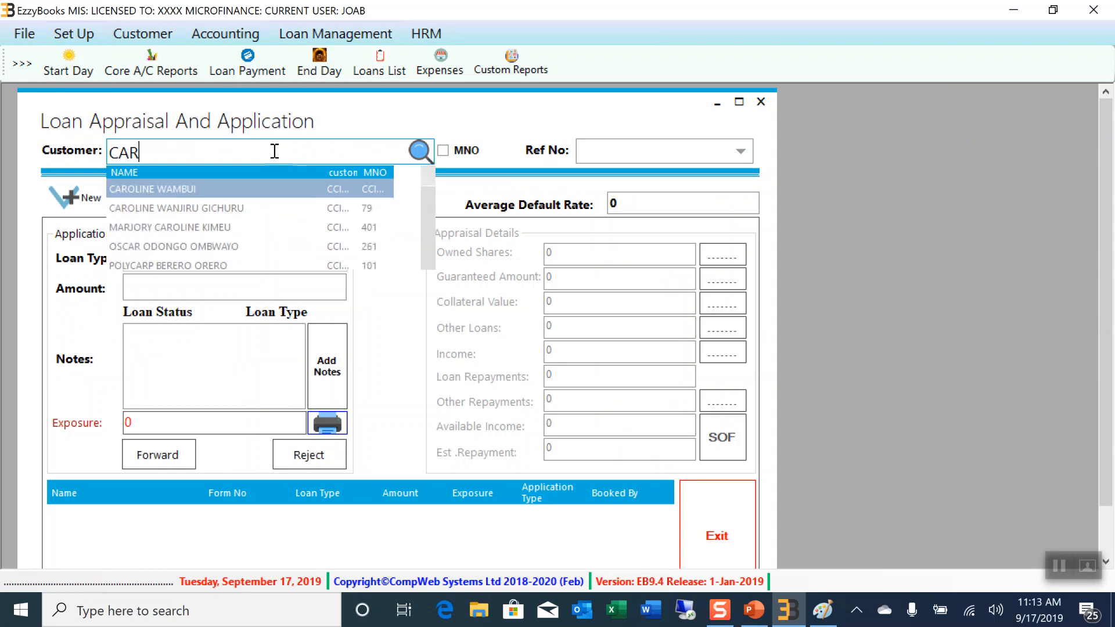
left_click(200, 191)
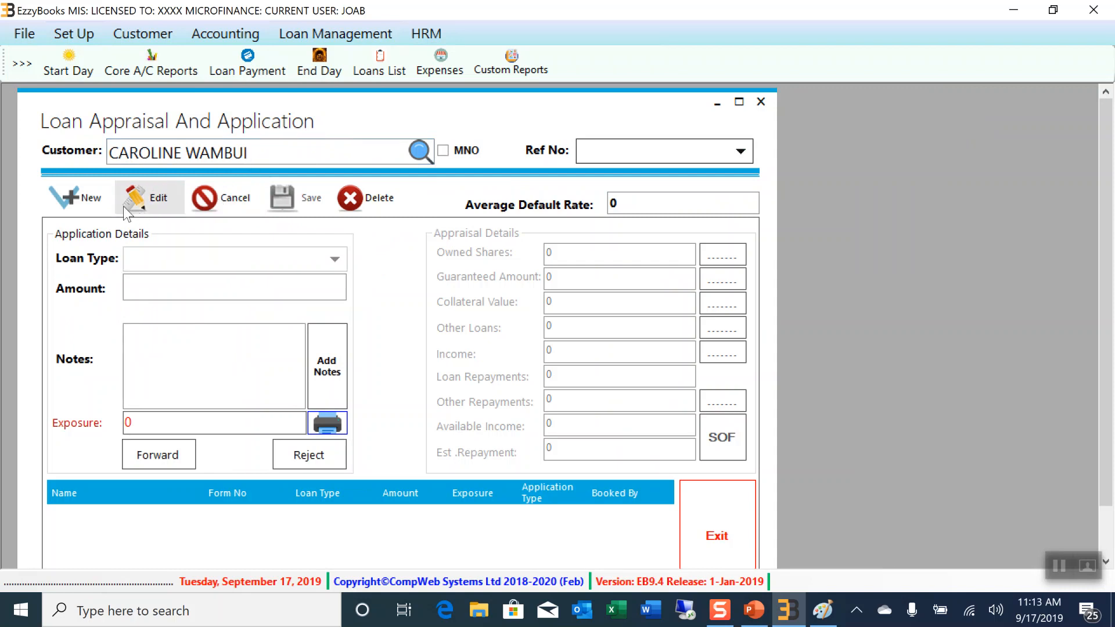
Create and save a new TEKE TEKE loan application for 20000
left_click(84, 202)
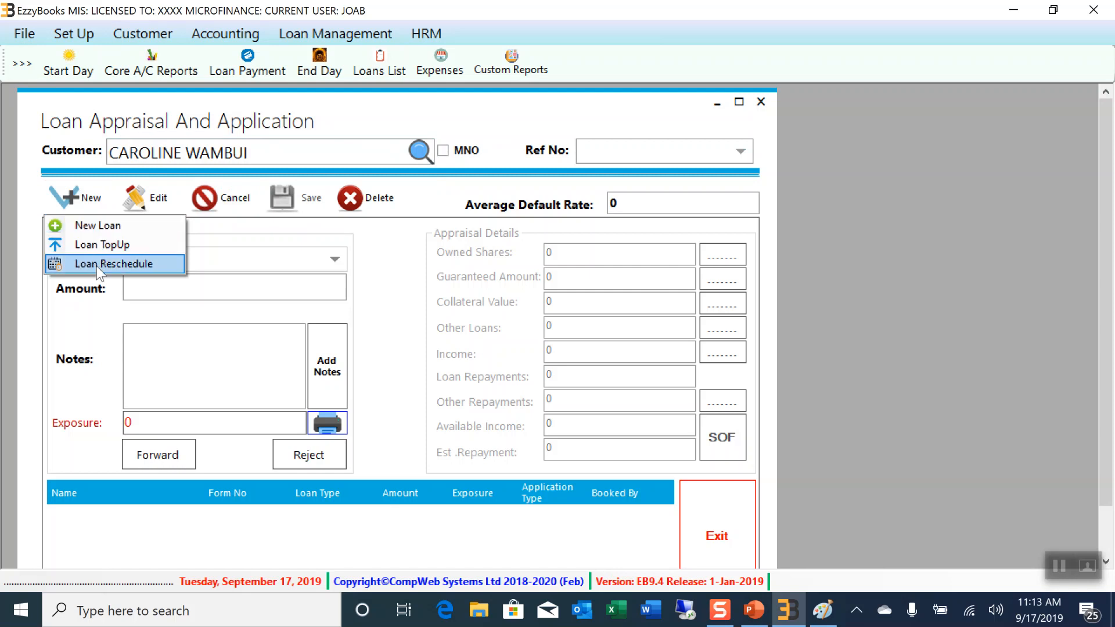
left_click(102, 228)
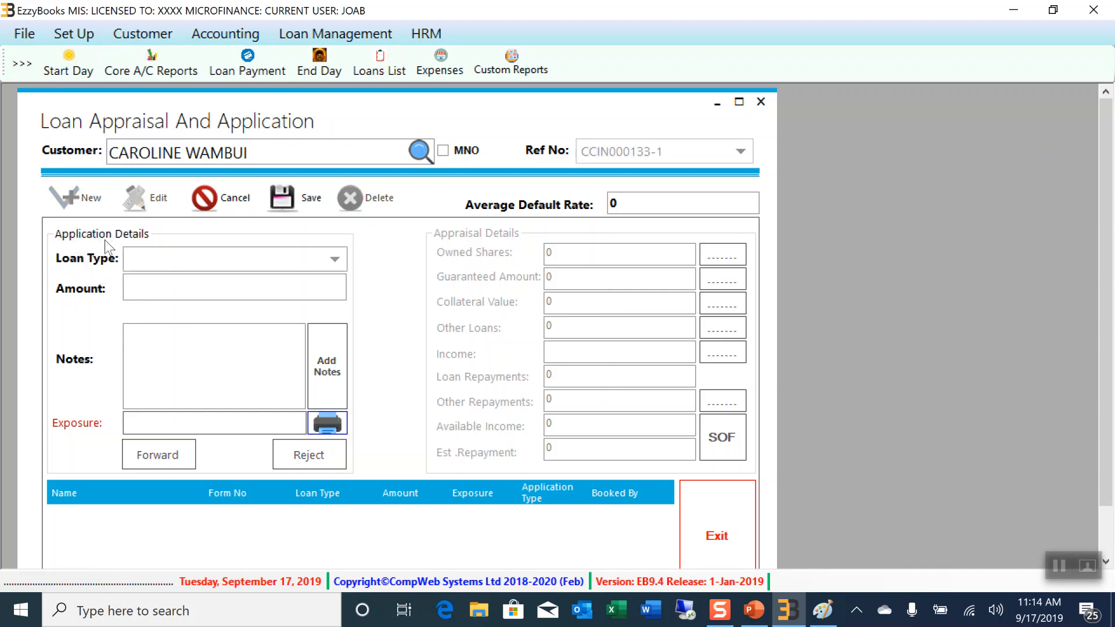
left_click(181, 260)
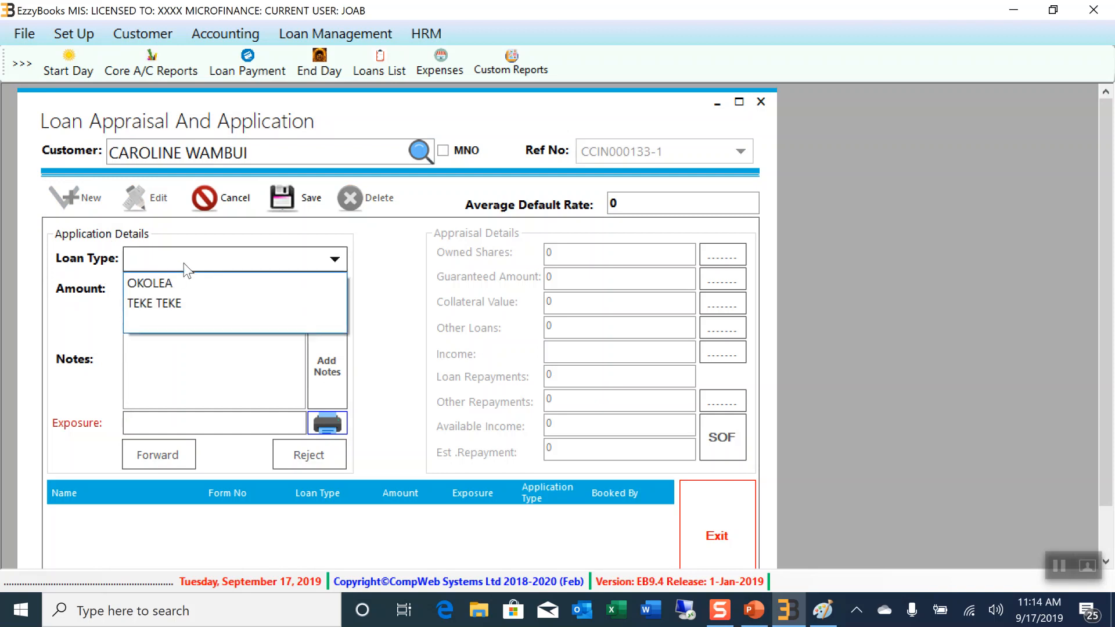
left_click(156, 303)
left_click(147, 288)
type("20")
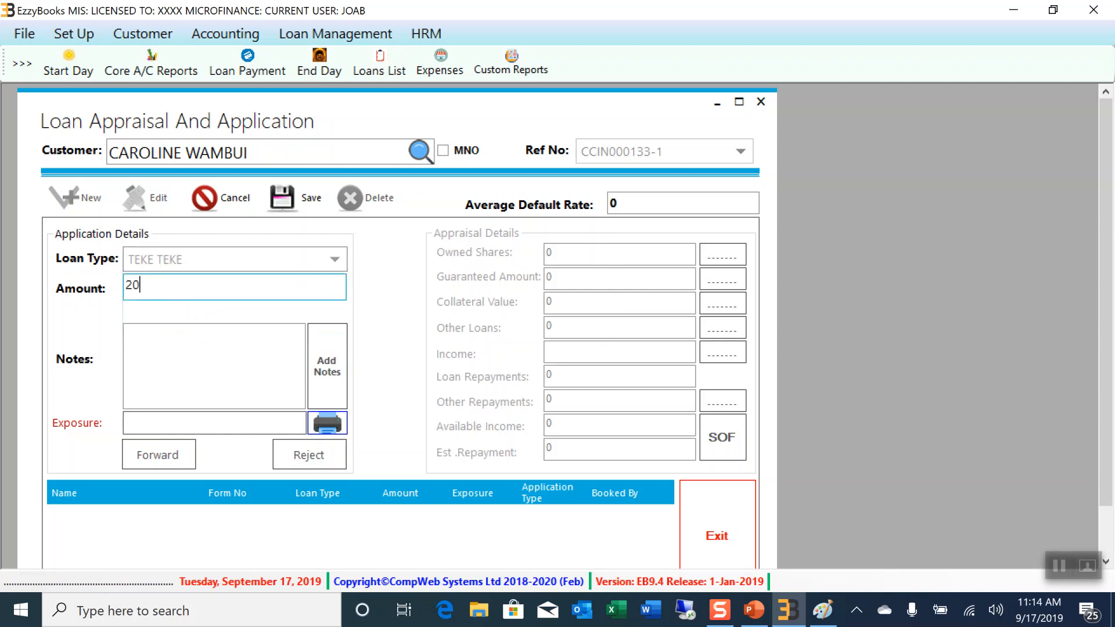
type("000")
left_click(311, 200)
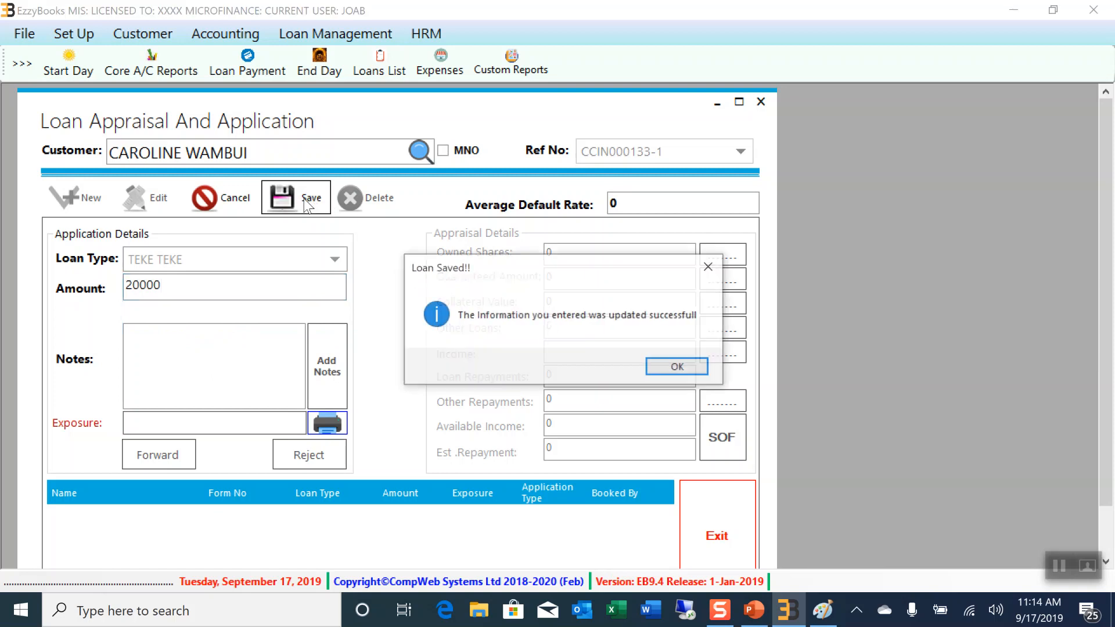
left_click(680, 368)
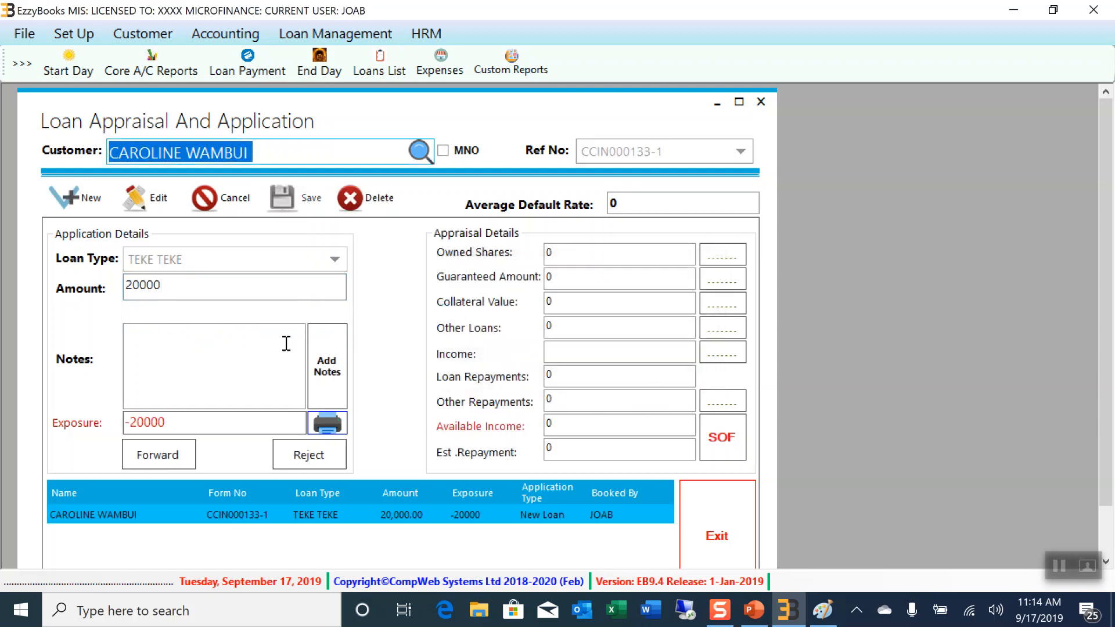
Check the loan's -20000 exposure value, then bring up its empty Loan Collateral form
left_click_drag(190, 425, 115, 424)
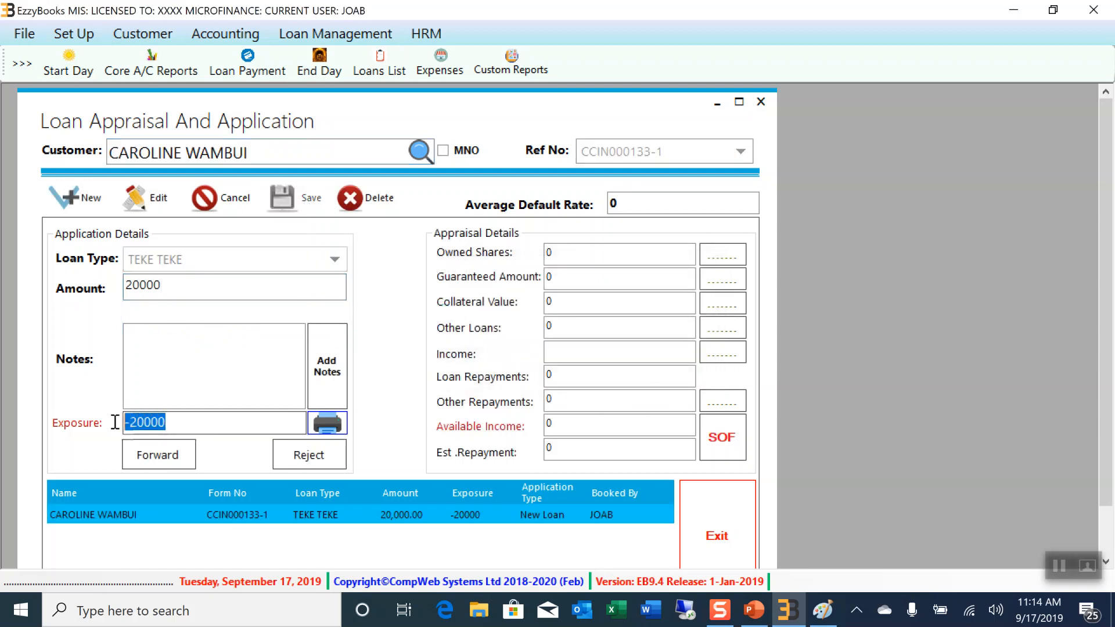
left_click(177, 423)
left_click_drag(177, 423, 122, 423)
left_click(731, 313)
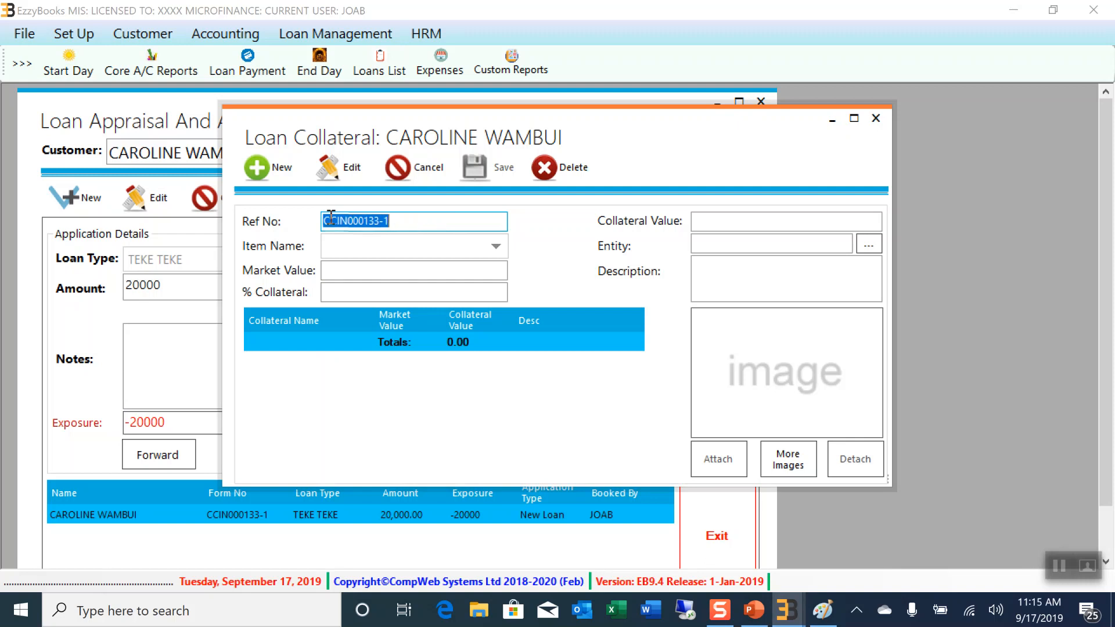
Add a new LOGBOOK collateral item with market value 300000, giving 150,000.00 at 50%
left_click(275, 175)
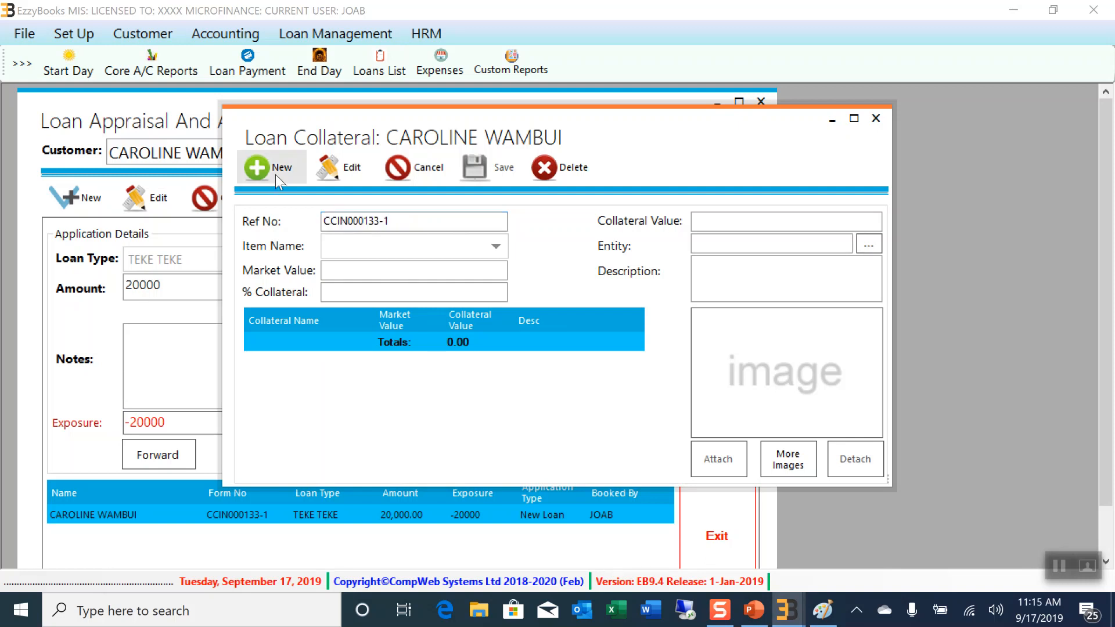
left_click(496, 247)
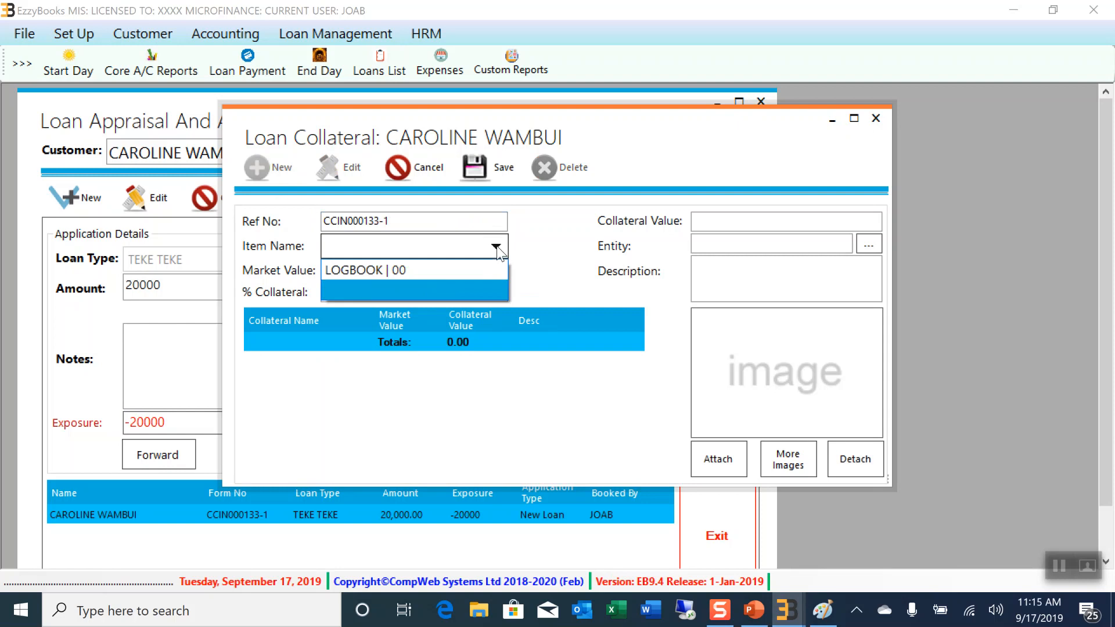
left_click(390, 270)
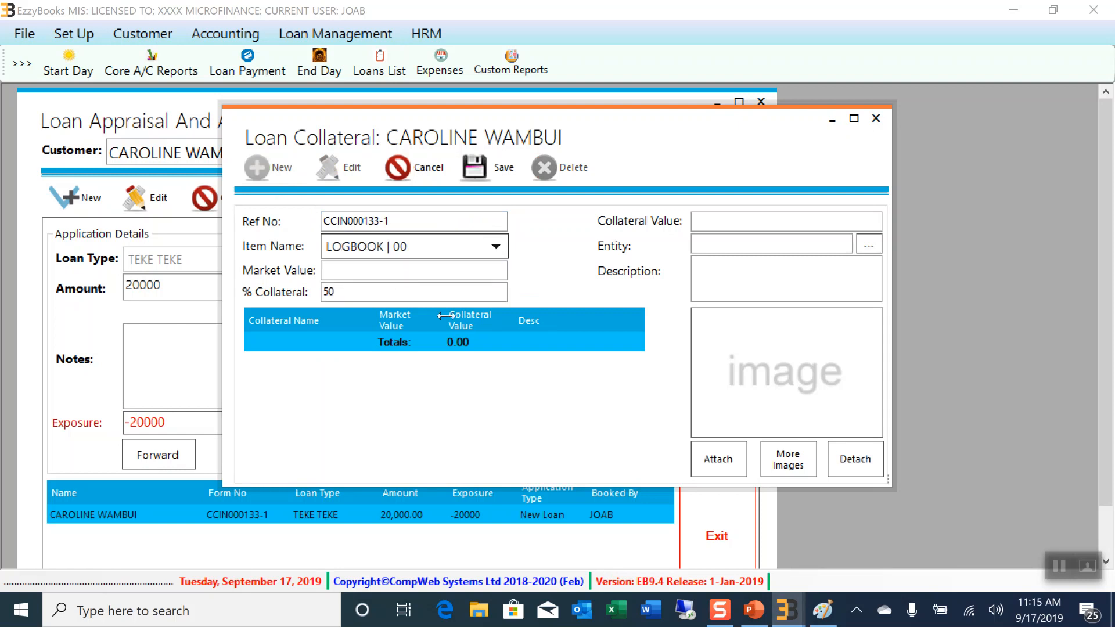
left_click(343, 270)
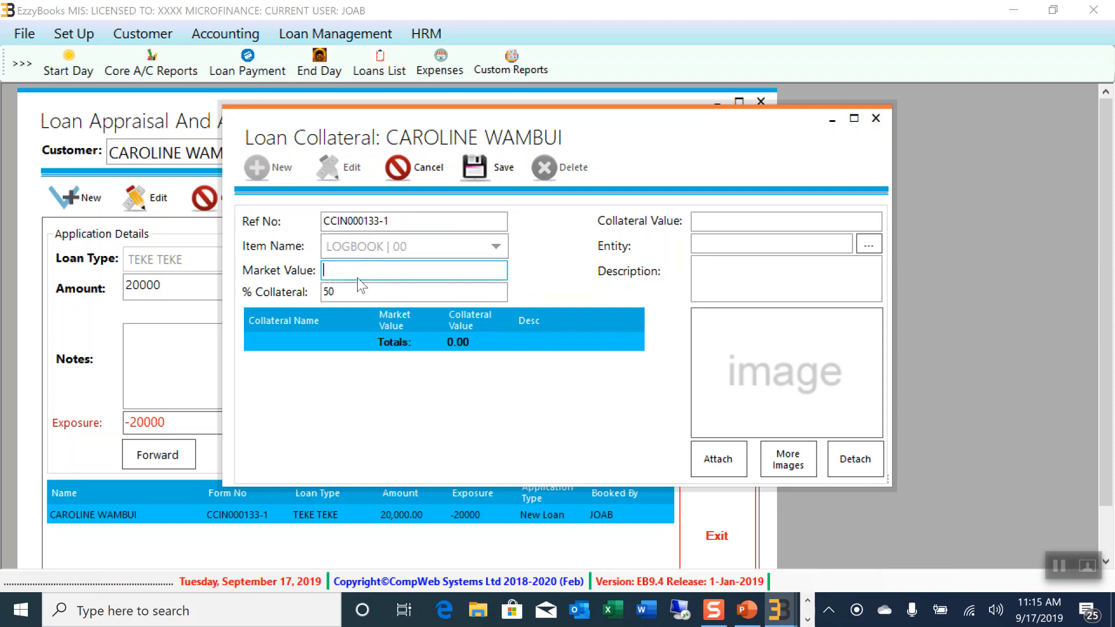
type("1")
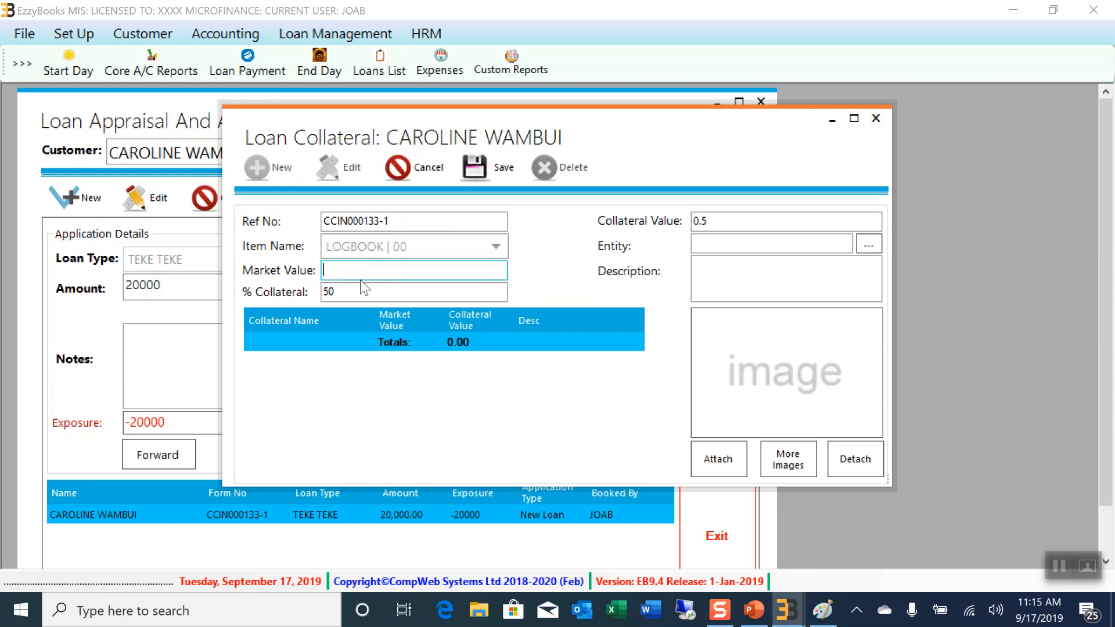
type("300000")
left_click(345, 289)
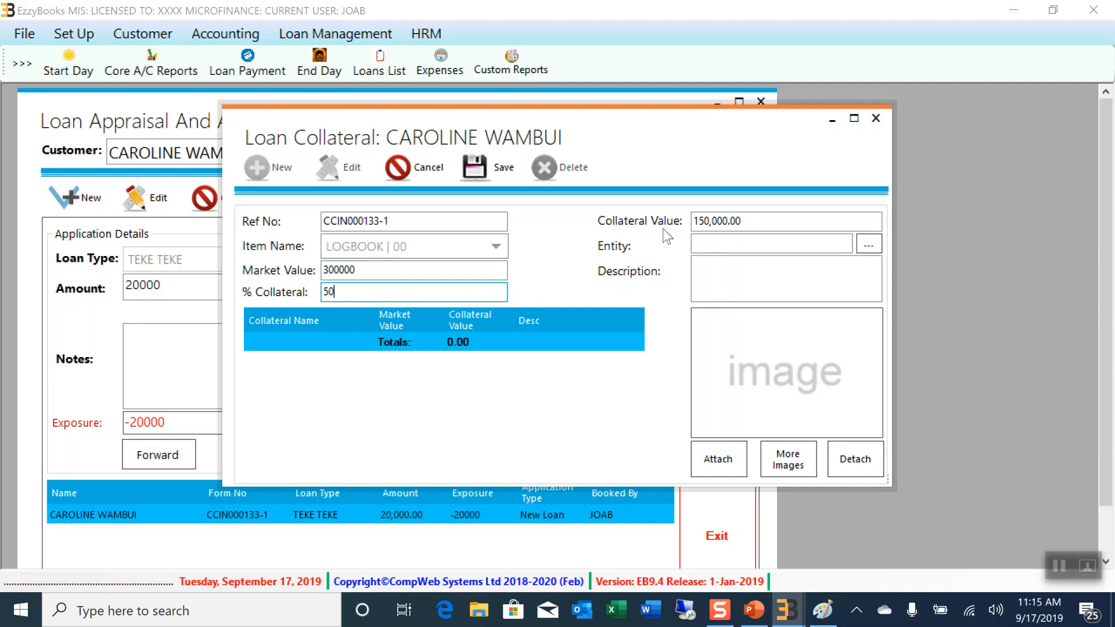
left_click(870, 246)
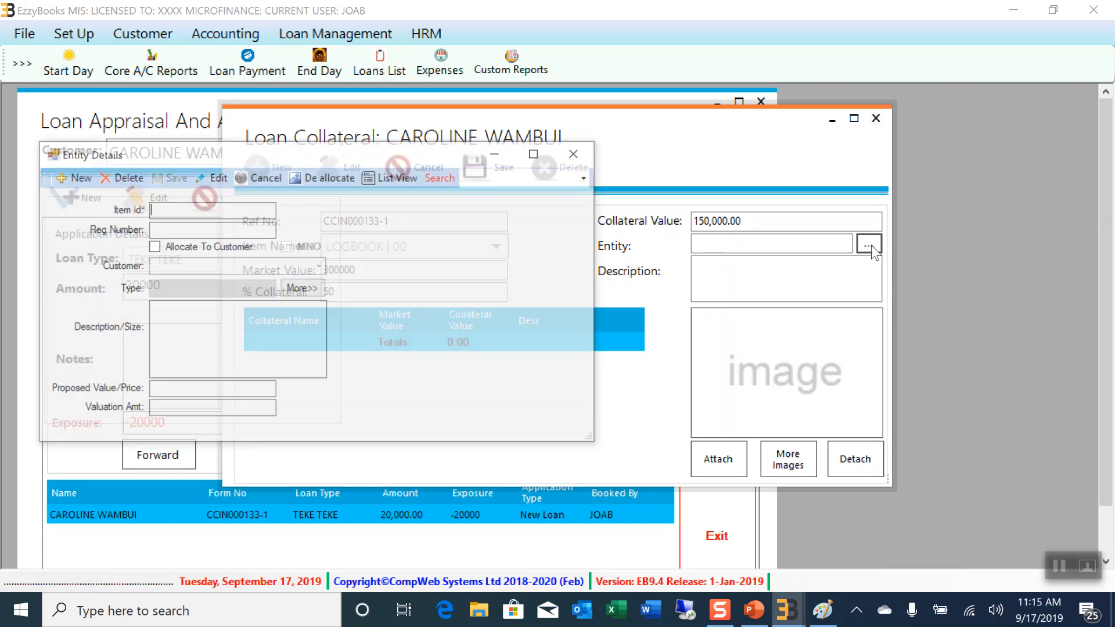
left_click(85, 179)
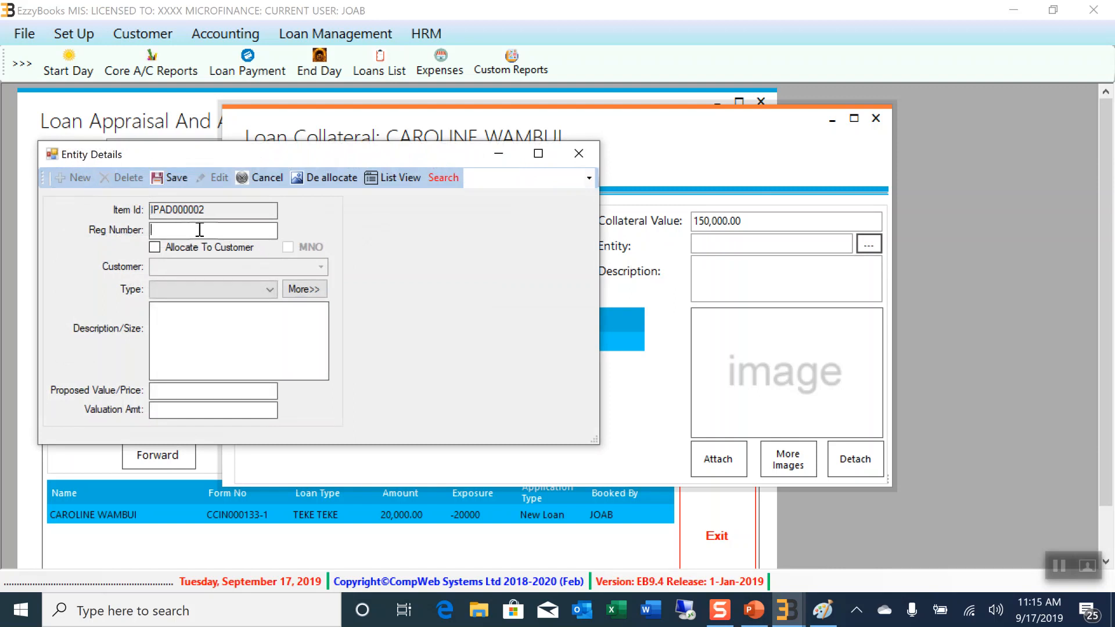
type("k")
key("BackSpace")
type("KCS 200J")
left_click(270, 295)
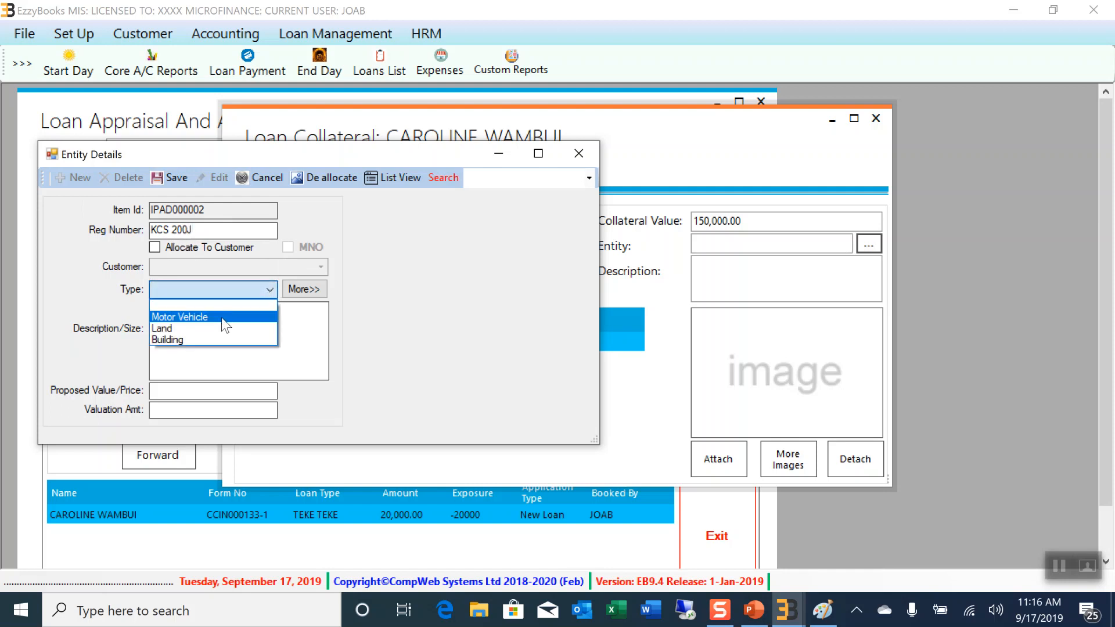
left_click(186, 305)
left_click(257, 369)
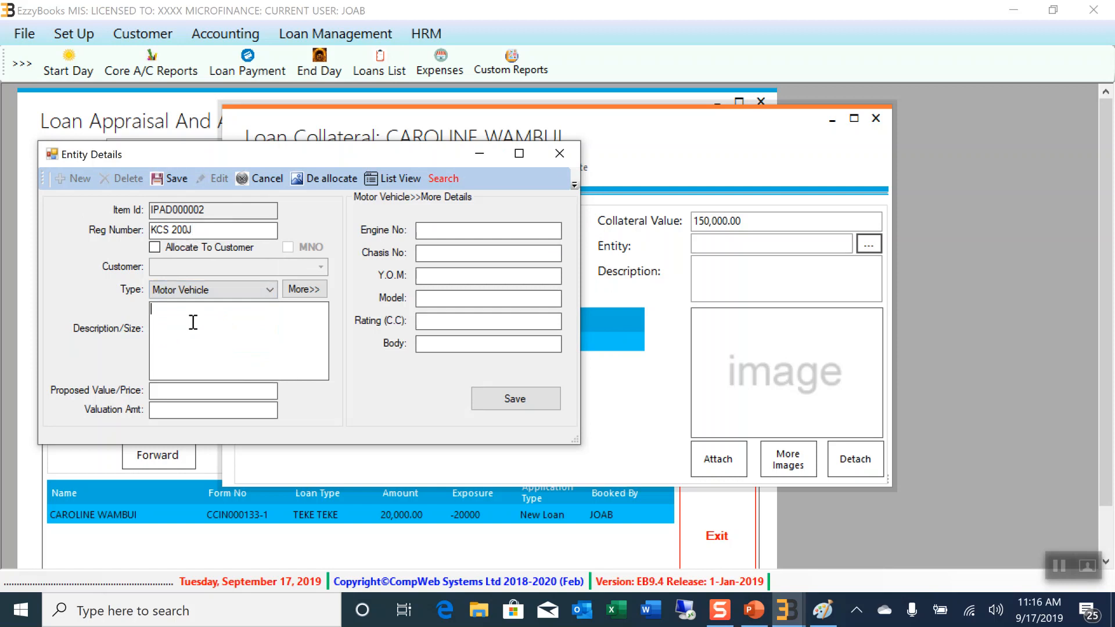
type("BLUE SUBARU")
left_click(443, 229)
type("3455366")
left_click(503, 250)
type("234453666")
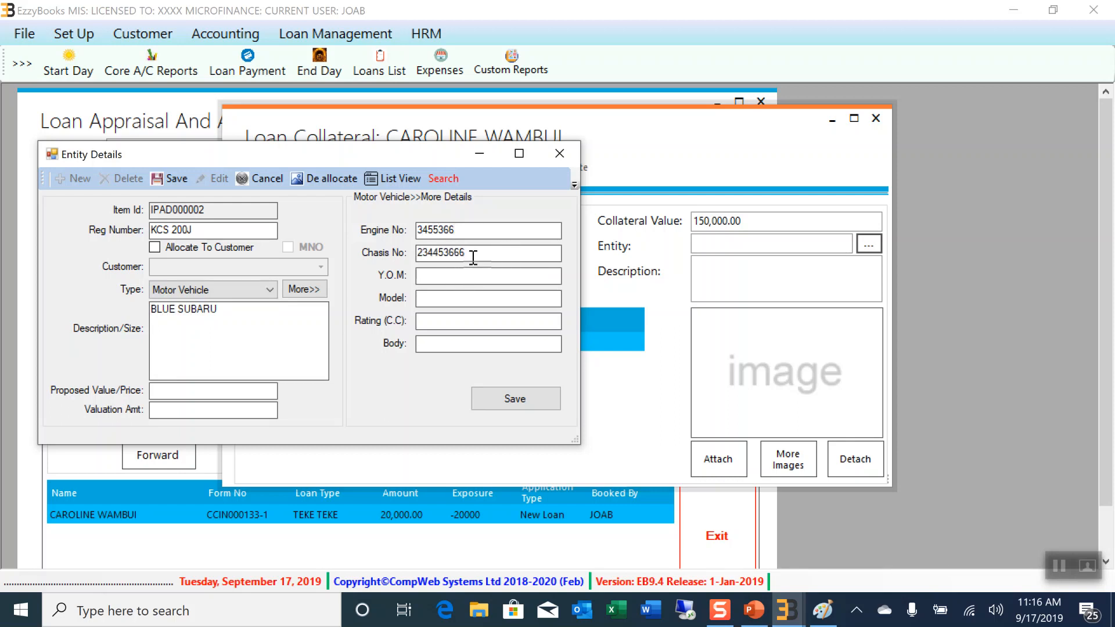
key("BackSpace")
key("BackSpace")
key("BackSpace")
key("BackSpace")
key("BackSpace")
key("BackSpace")
key("BackSpace")
key("BackSpace")
key("BackSpace")
type("2010")
left_click(477, 304)
type("IMPREZA")
left_click(470, 321)
type("2000")
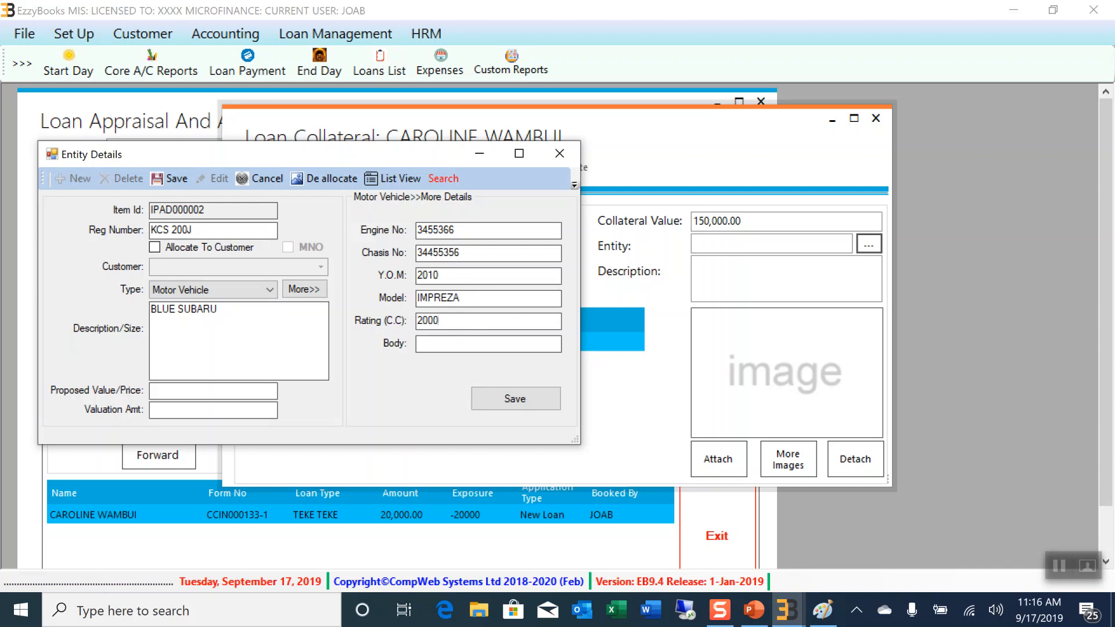
left_click(426, 343)
type("SALOON")
Enter proposed value 500000 and valuation 300000, save, and attach KCS 200J
left_click(178, 395)
type("500000")
left_click(174, 410)
type("3000")
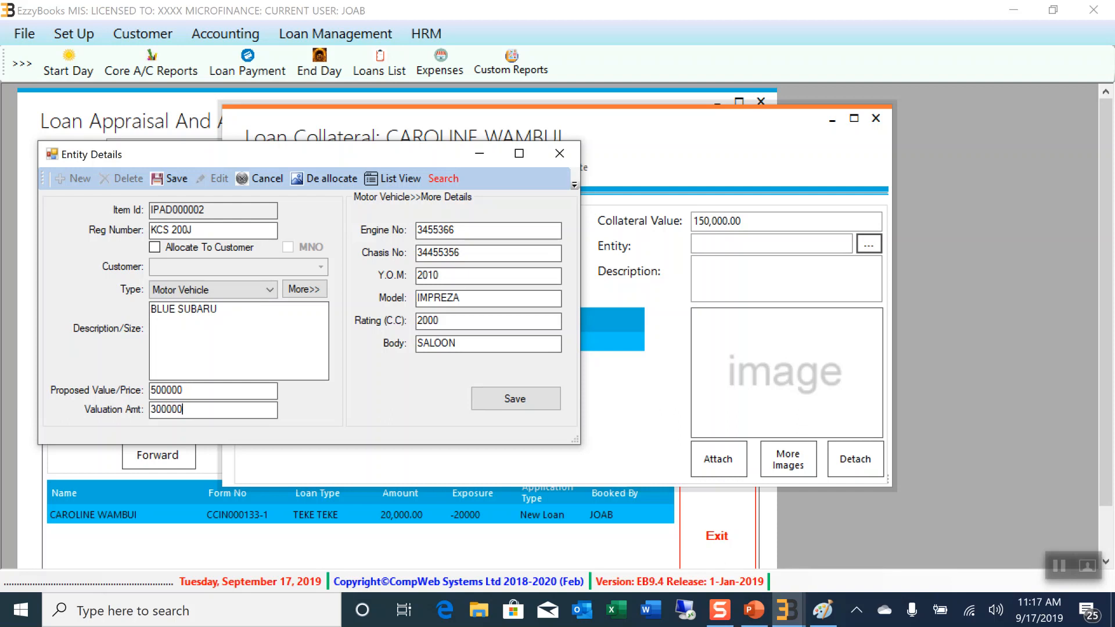
left_click(536, 399)
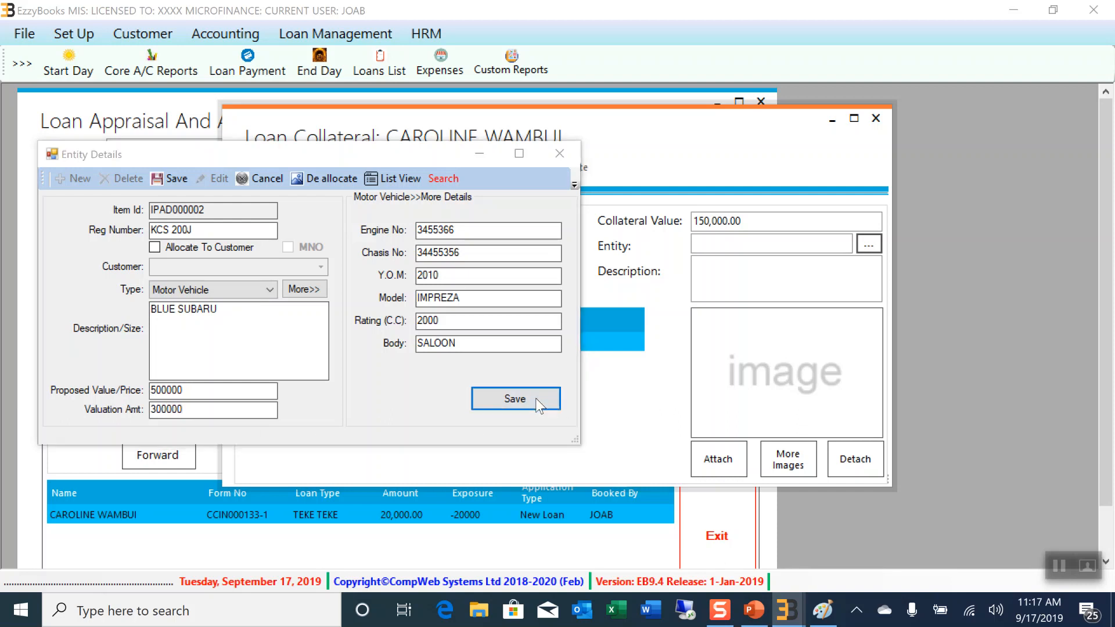
left_click(594, 362)
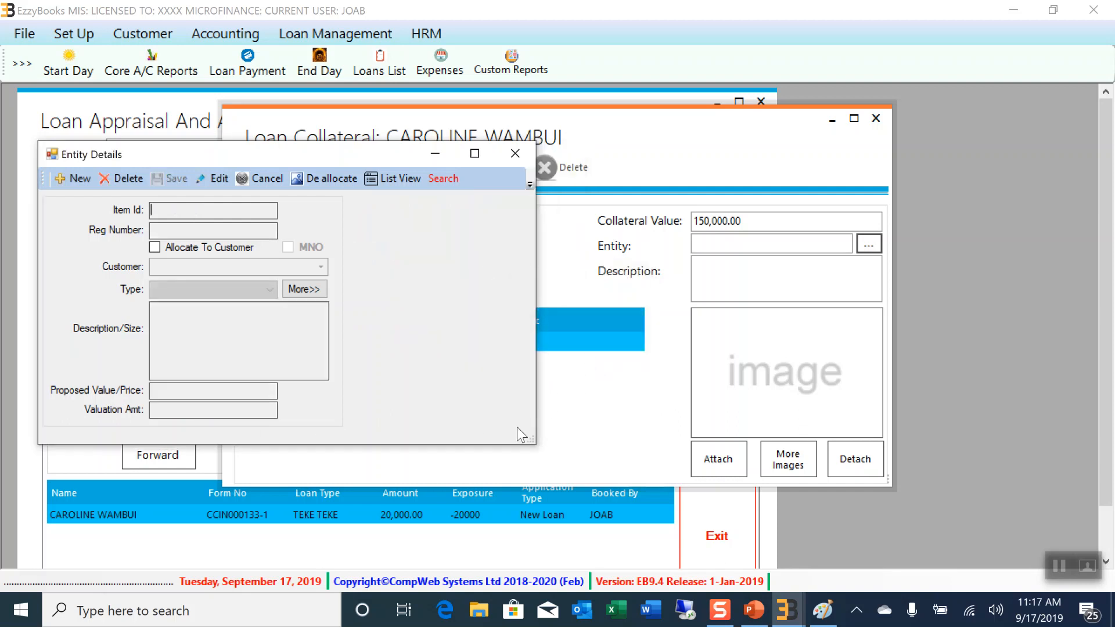
left_click(516, 154)
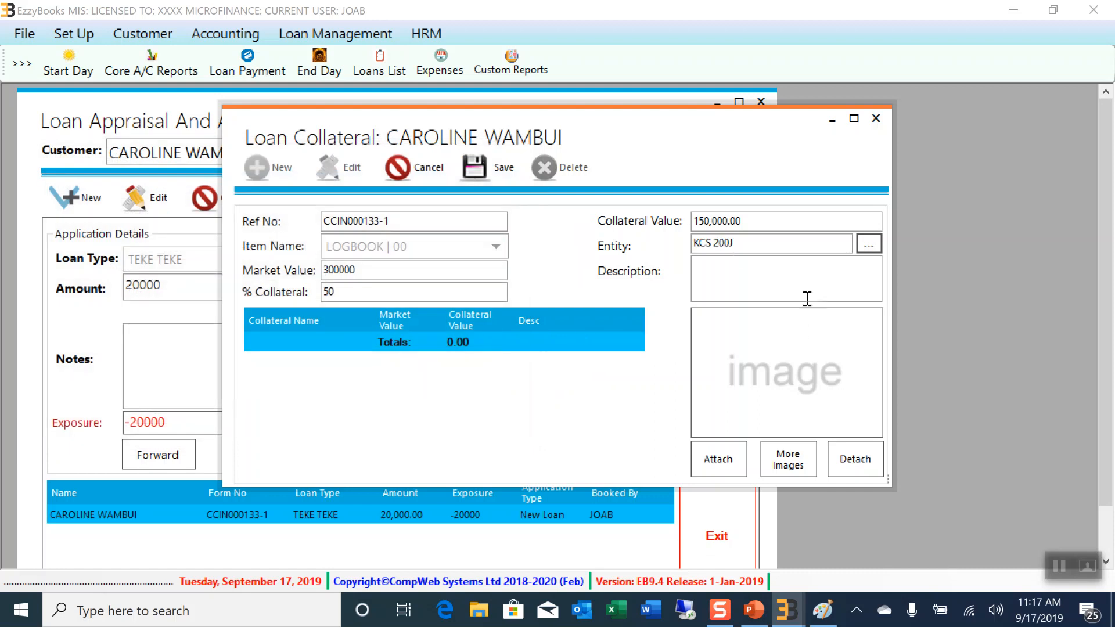
Describe the collateral as SUBARU and attach the 'blue subaru' photo
left_click(744, 247)
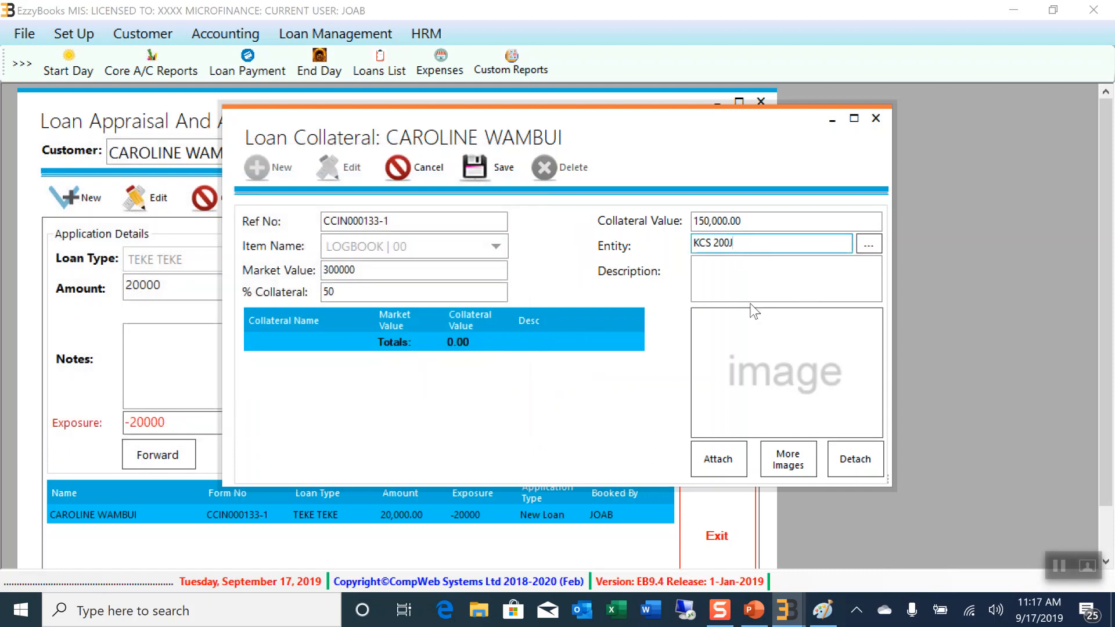
left_click(725, 281)
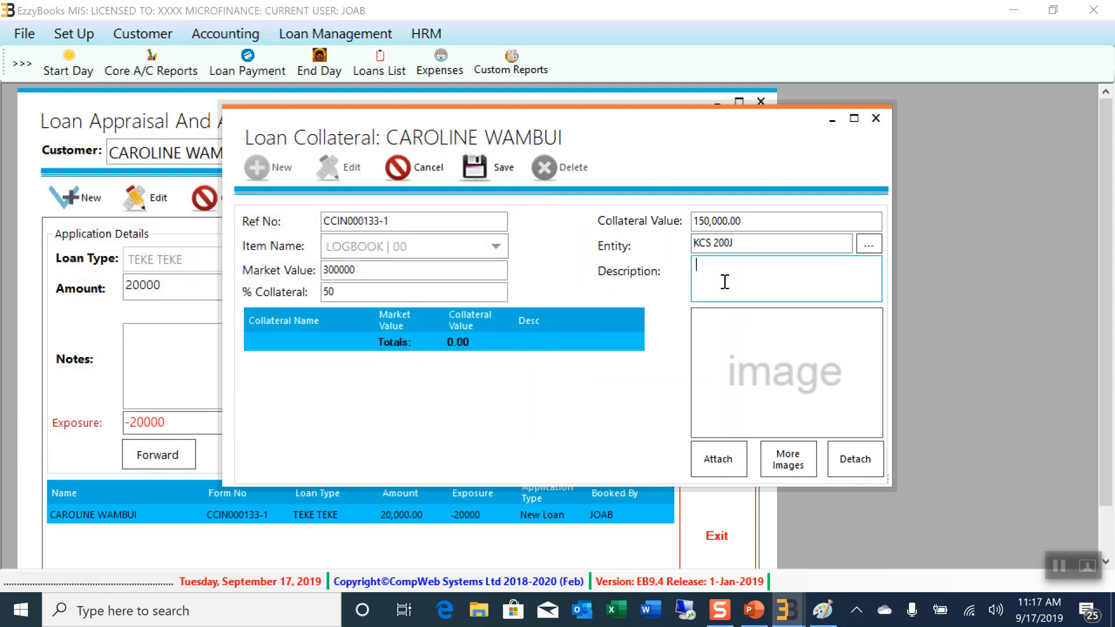
type("SUBARU")
left_click(719, 461)
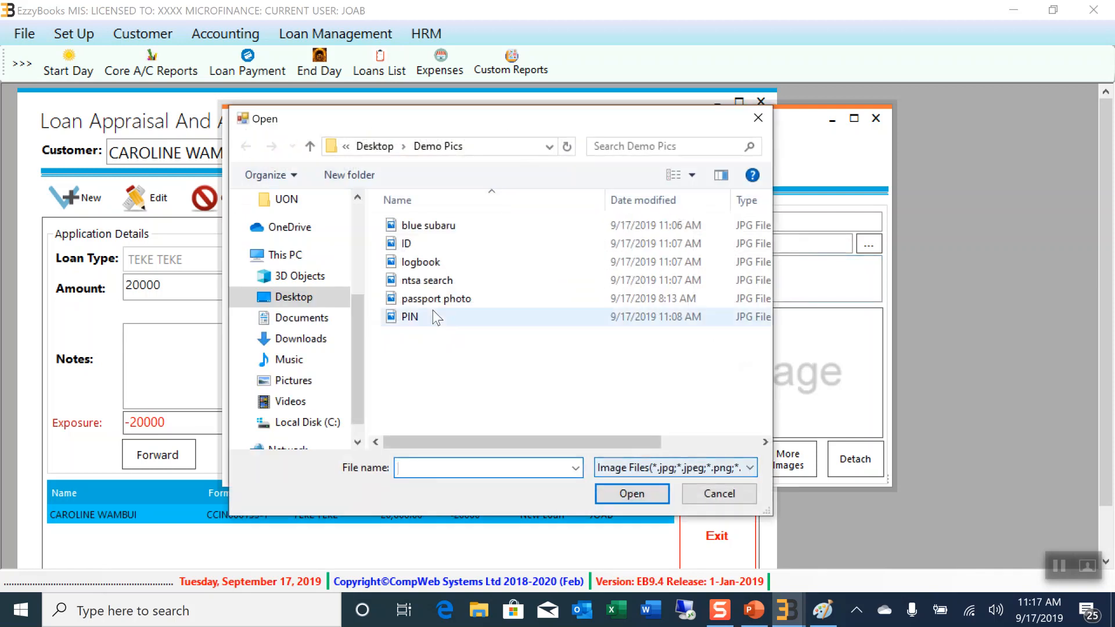
left_click(429, 228)
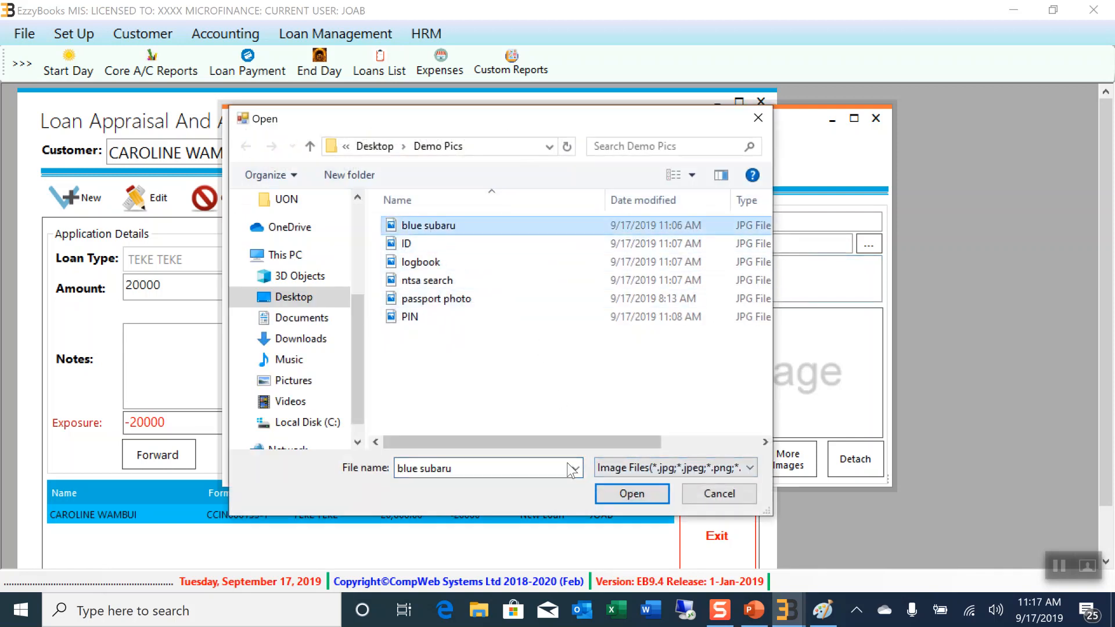
left_click(617, 496)
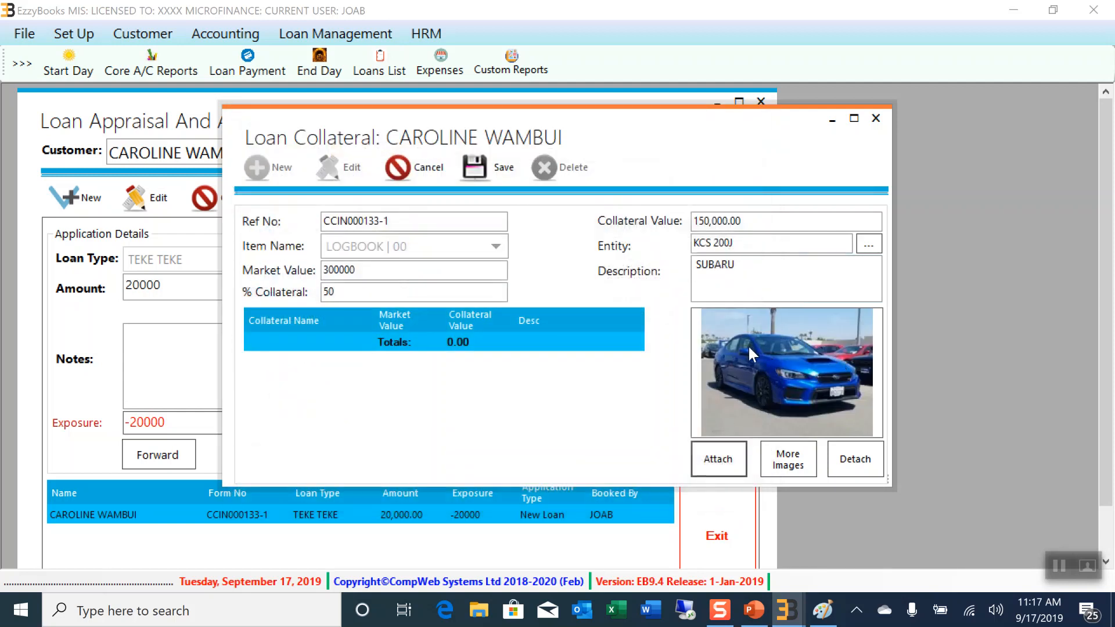
Save and confirm the LOGBOOK collateral, then reload it and bring up its extra images
left_click(493, 174)
left_click(601, 366)
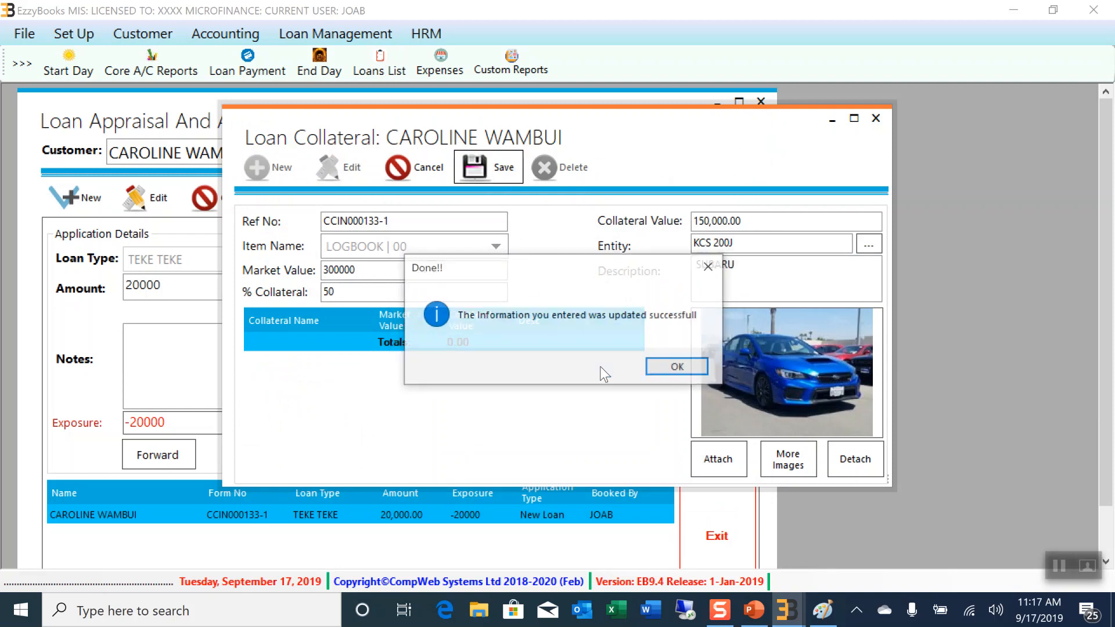
left_click(661, 369)
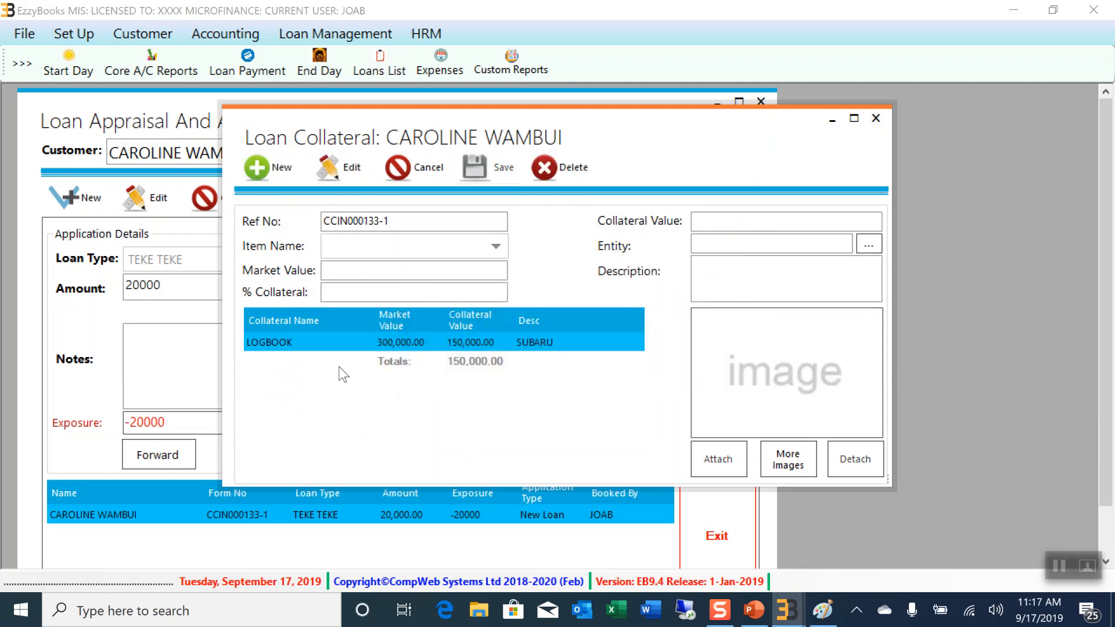
left_click(340, 343)
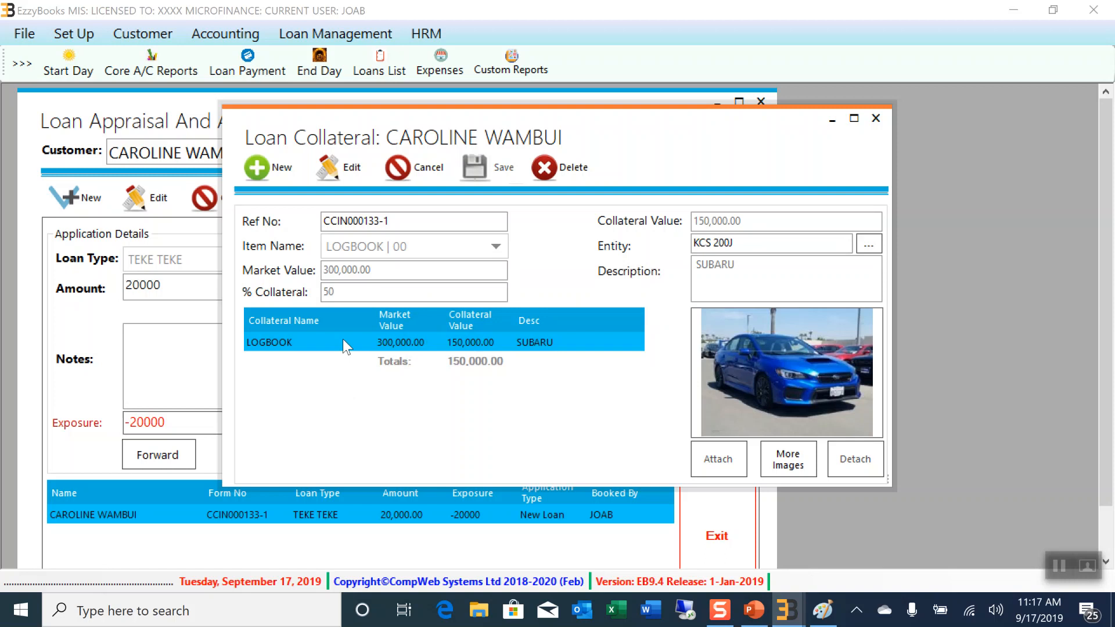
left_click(800, 470)
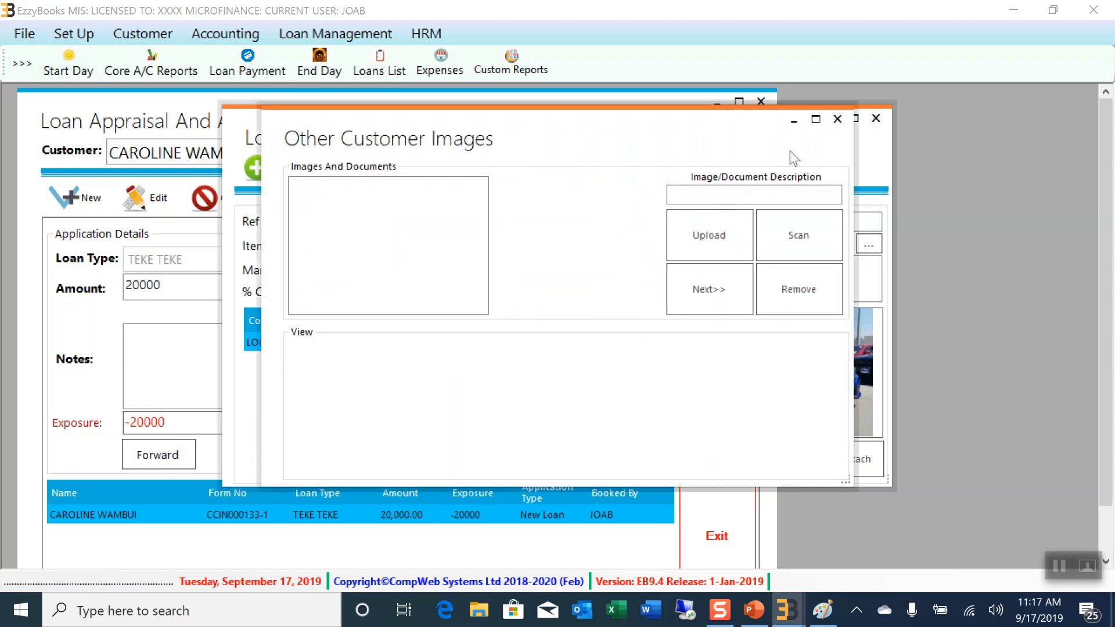
Put the collateral in edit mode and upload the 'logbook' scan as a LOGBOOK document
left_click(837, 119)
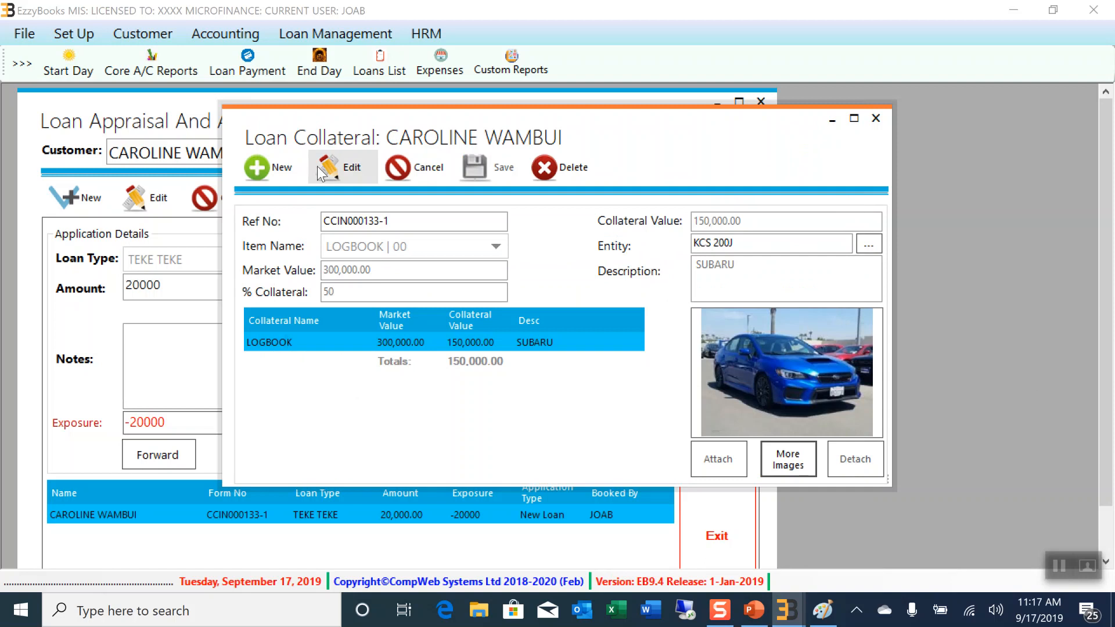
left_click(336, 170)
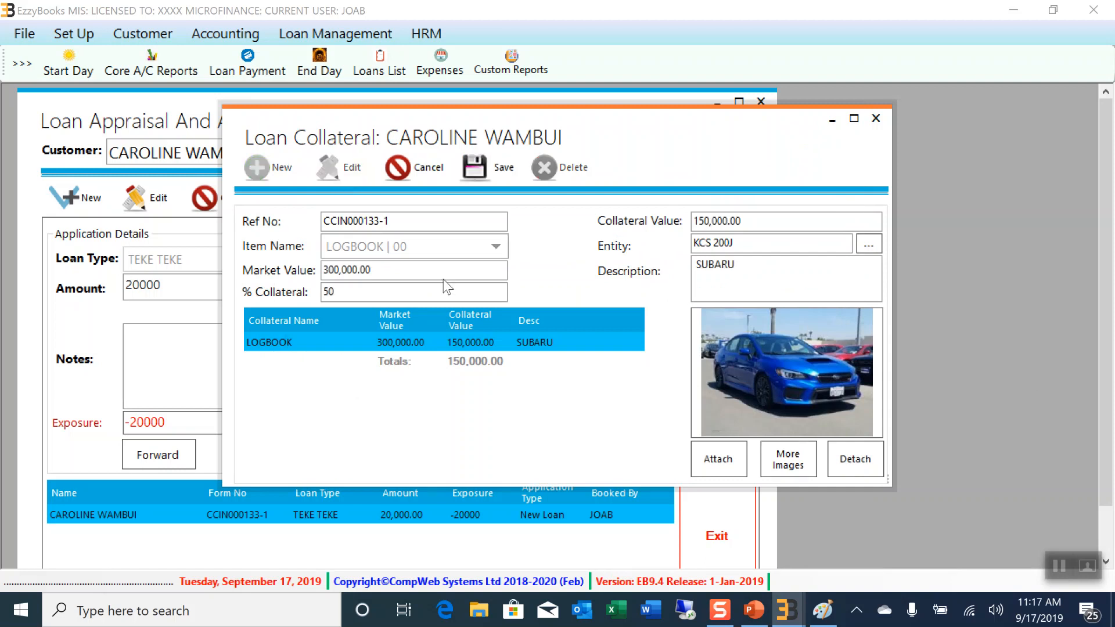
left_click(791, 469)
left_click(680, 193)
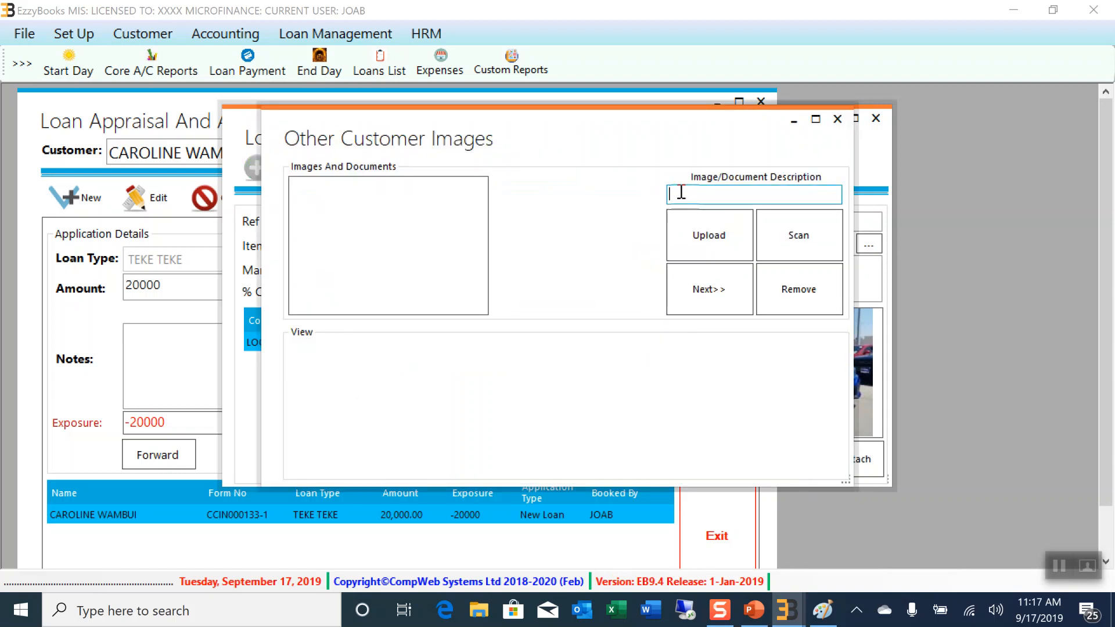
type("LOGBOOK")
left_click(710, 238)
left_click(528, 266)
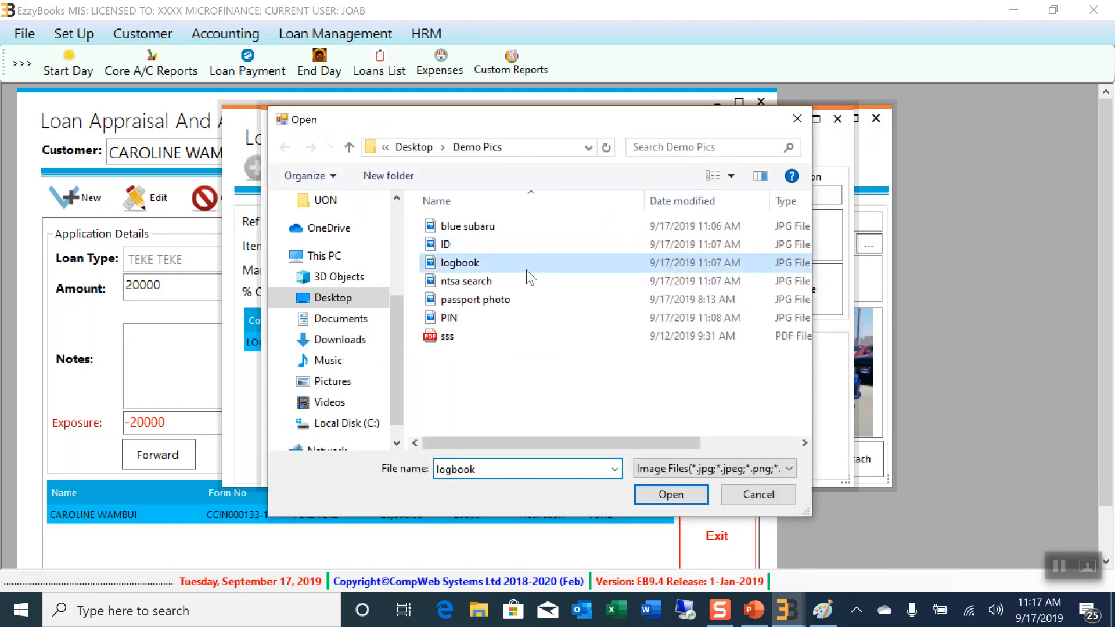
left_click(671, 494)
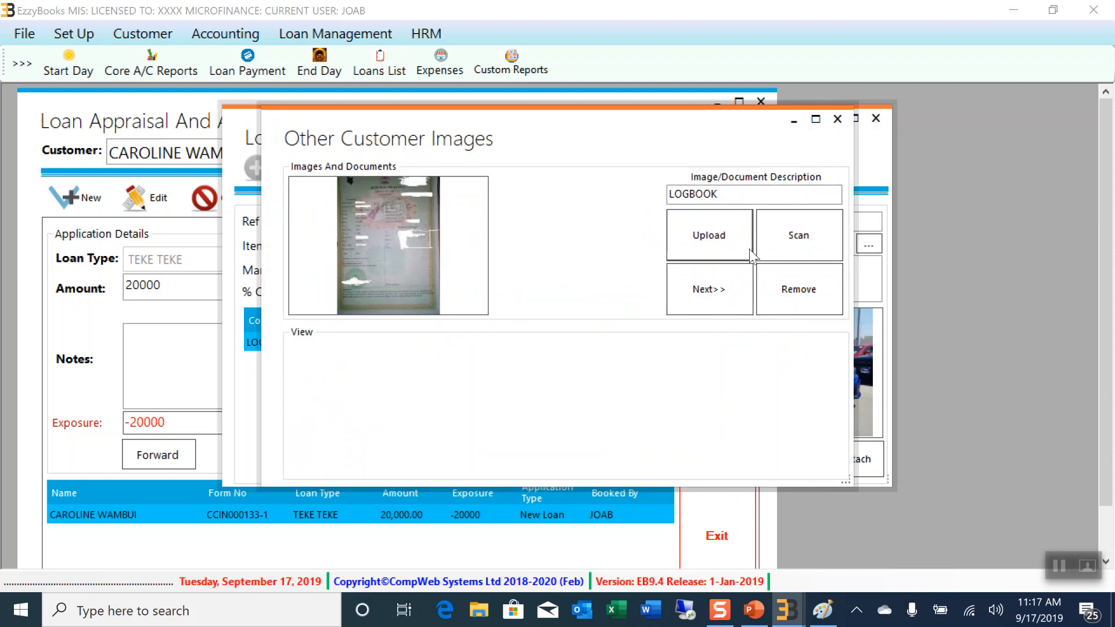
left_click(709, 290)
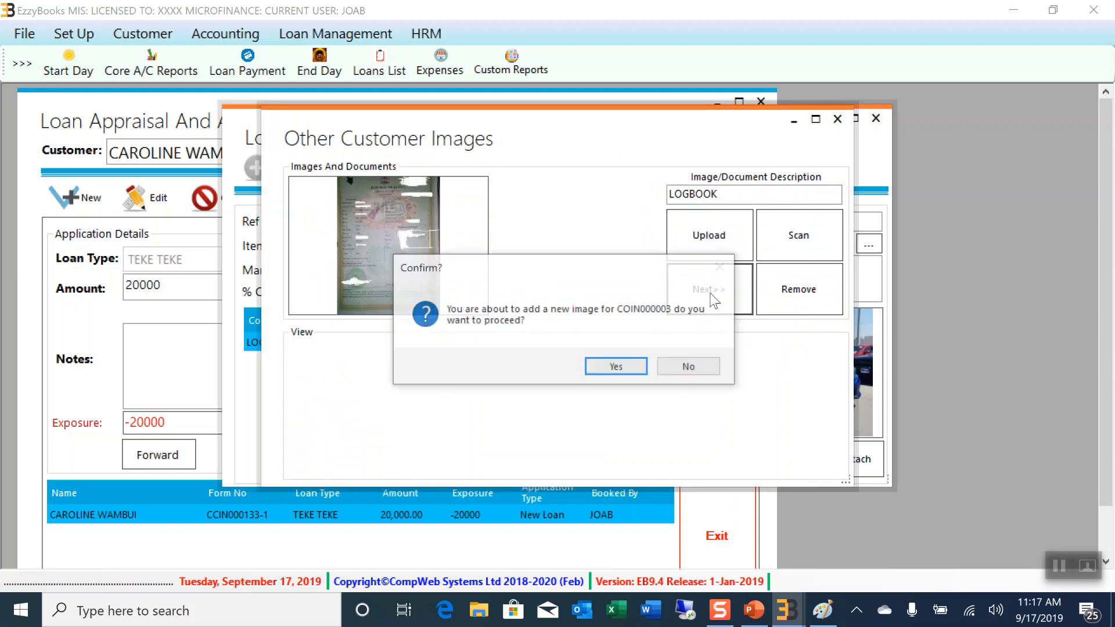
left_click(618, 368)
Upload the 'ntsa search' screenshot as an NTSA document, then close the images window
left_click(706, 196)
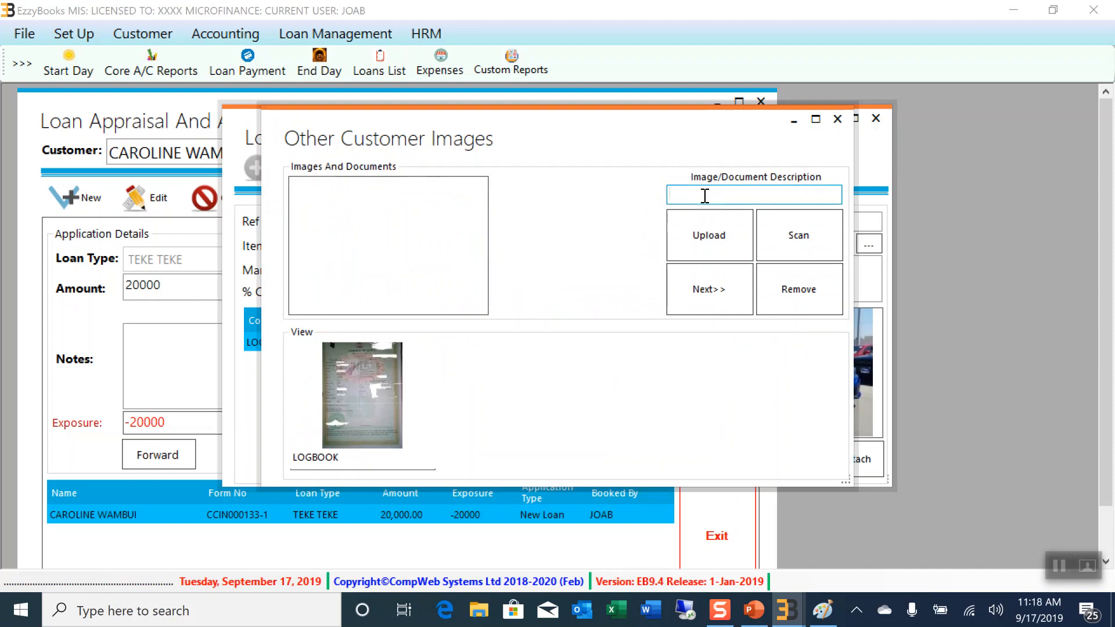
type("NTSA")
left_click(699, 242)
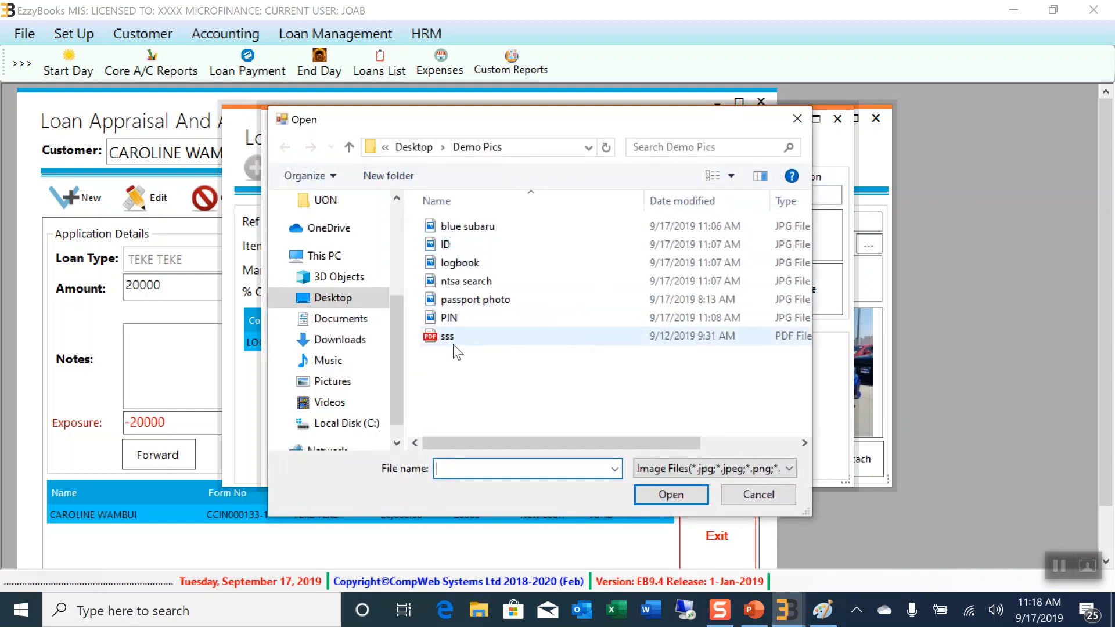
left_click(474, 292)
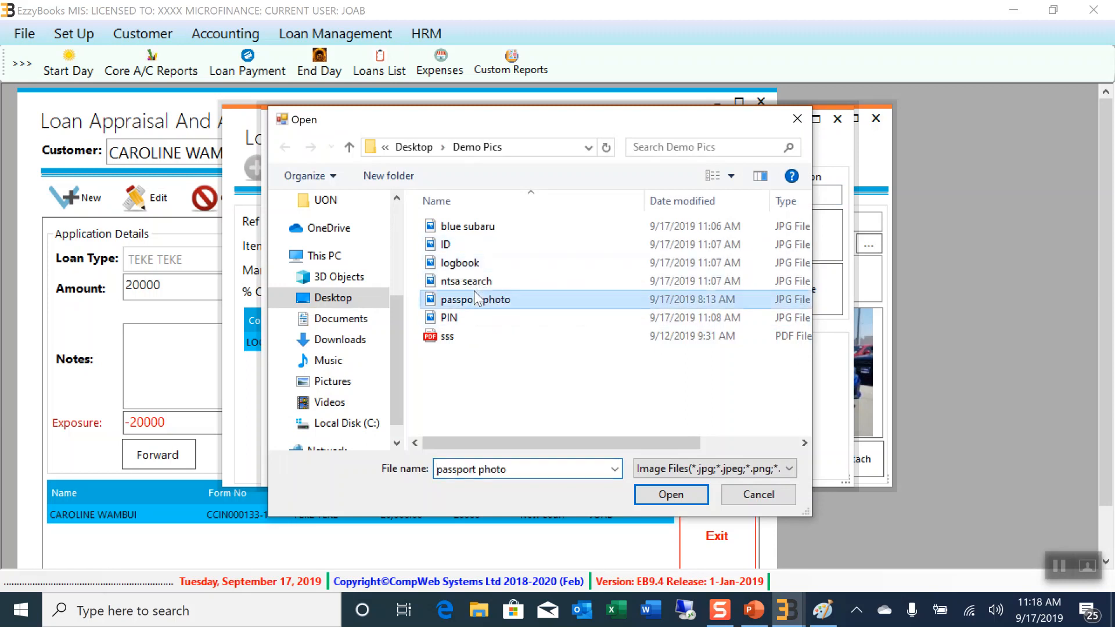
left_click(477, 282)
left_click(670, 499)
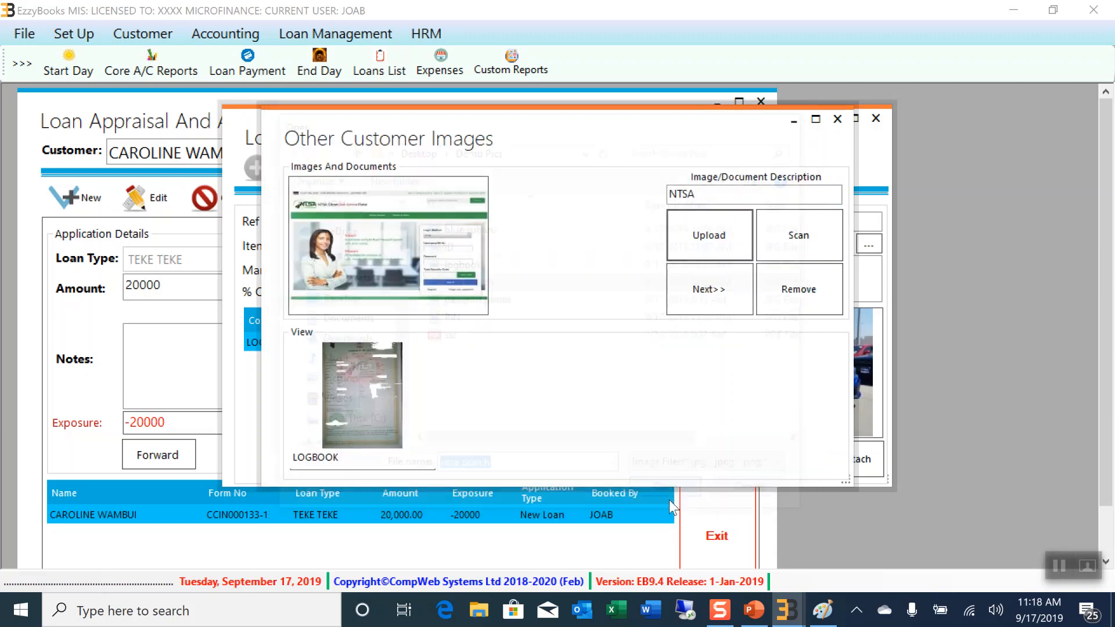
left_click(708, 301)
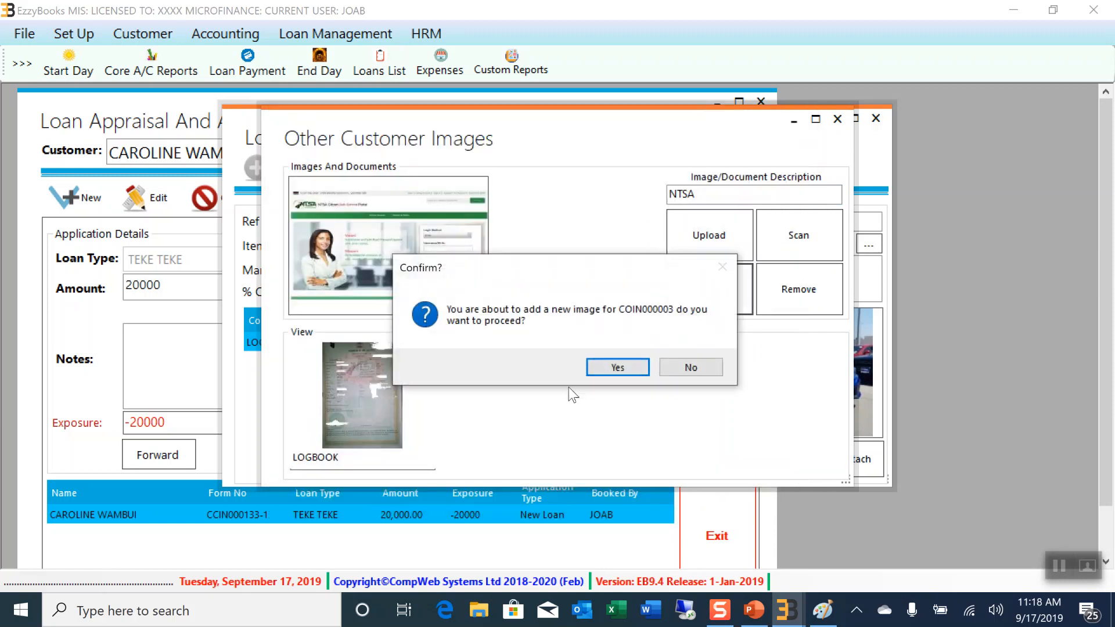
left_click(604, 369)
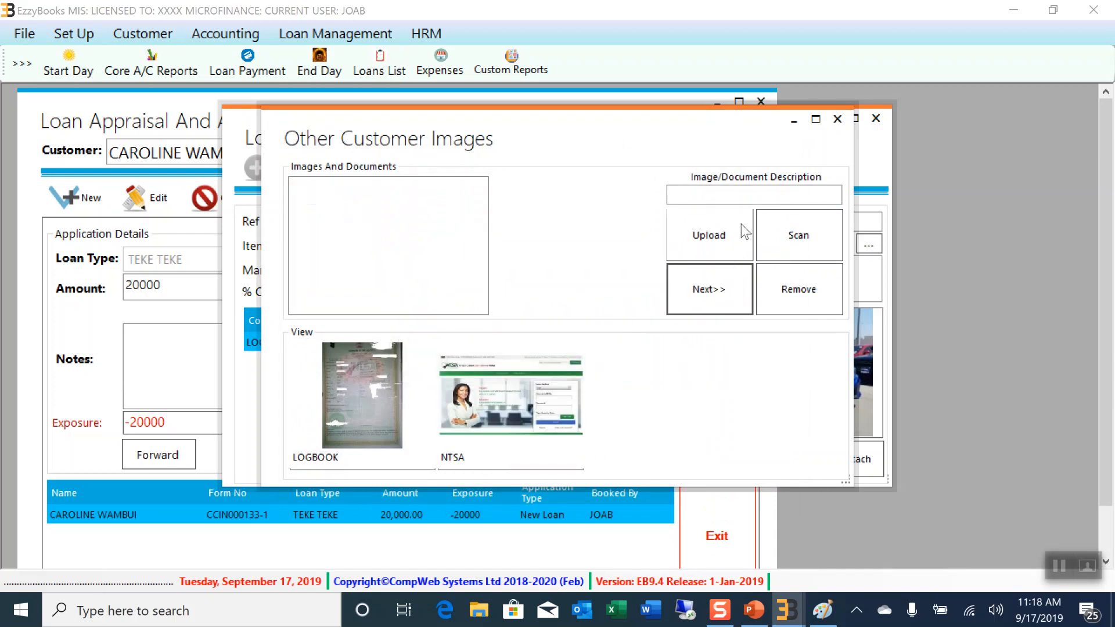
left_click(837, 119)
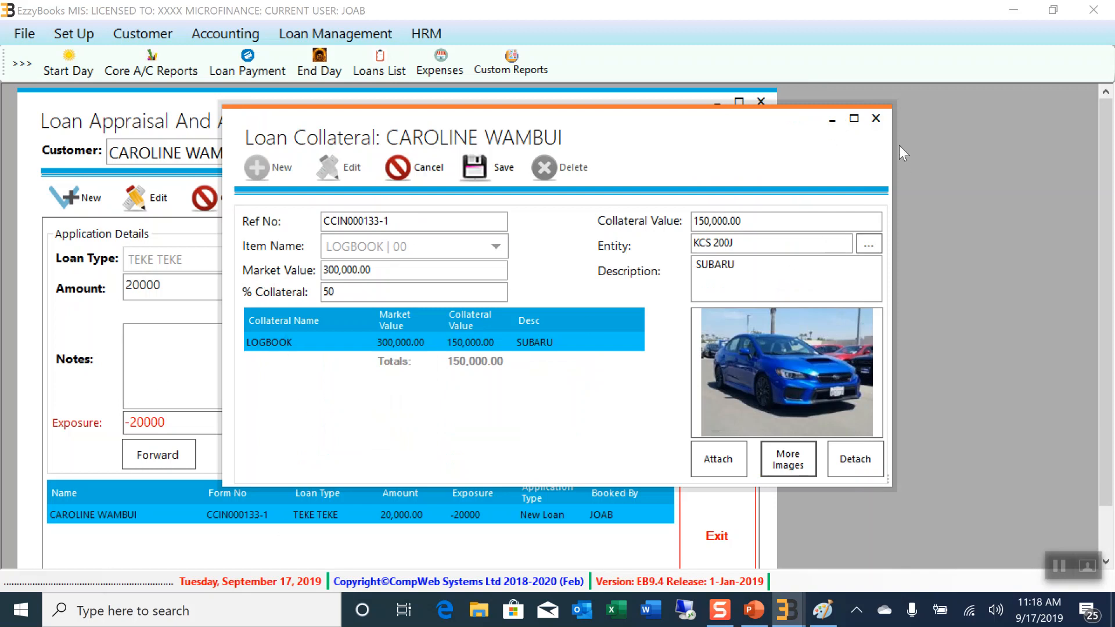
Back on the loan appraisal form, verify collateral value 150000 and exposure 130000
left_click(876, 119)
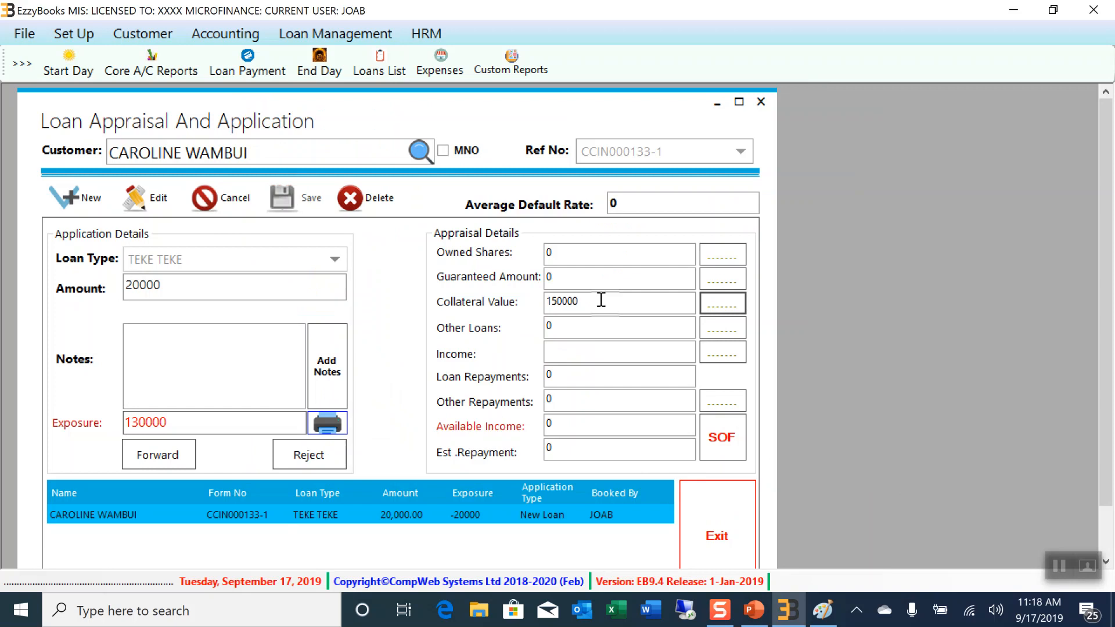
left_click(592, 305)
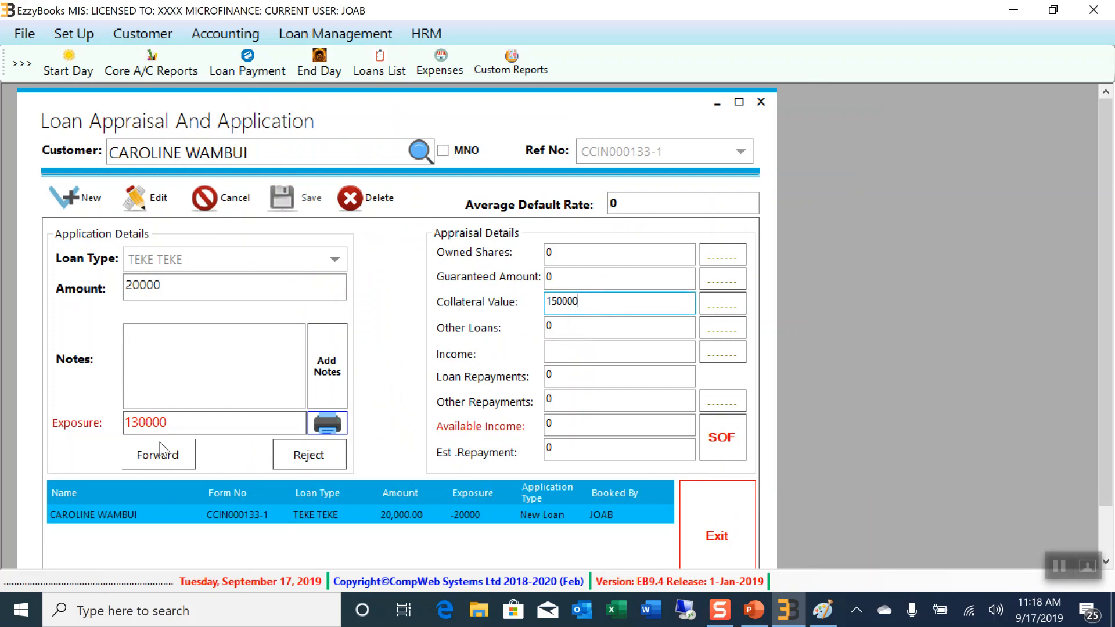
left_click_drag(168, 422, 104, 422)
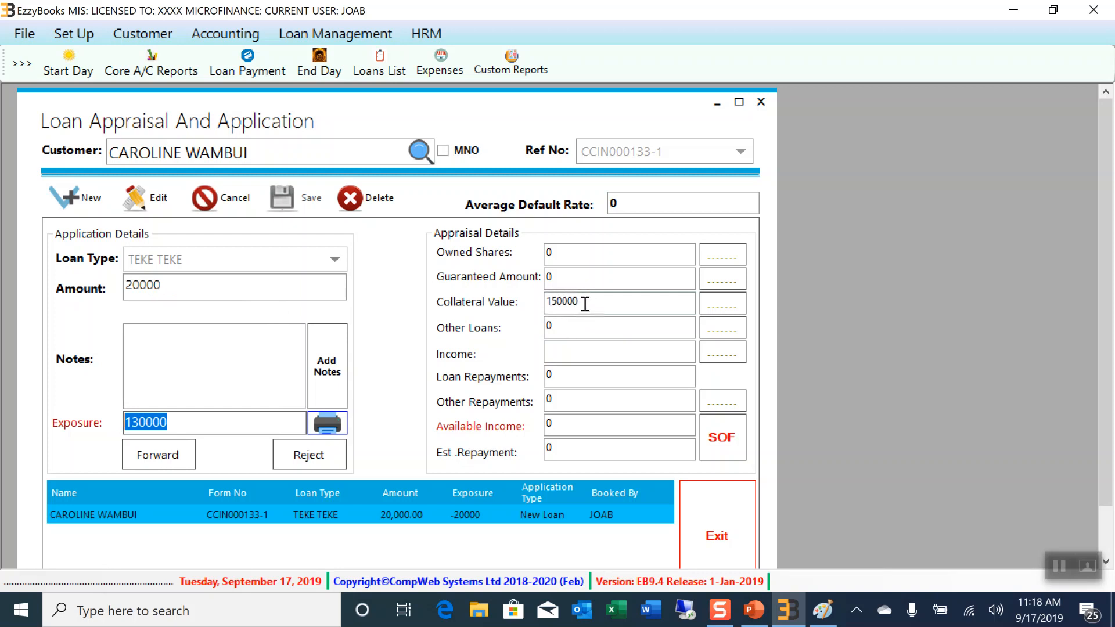
left_click(184, 426)
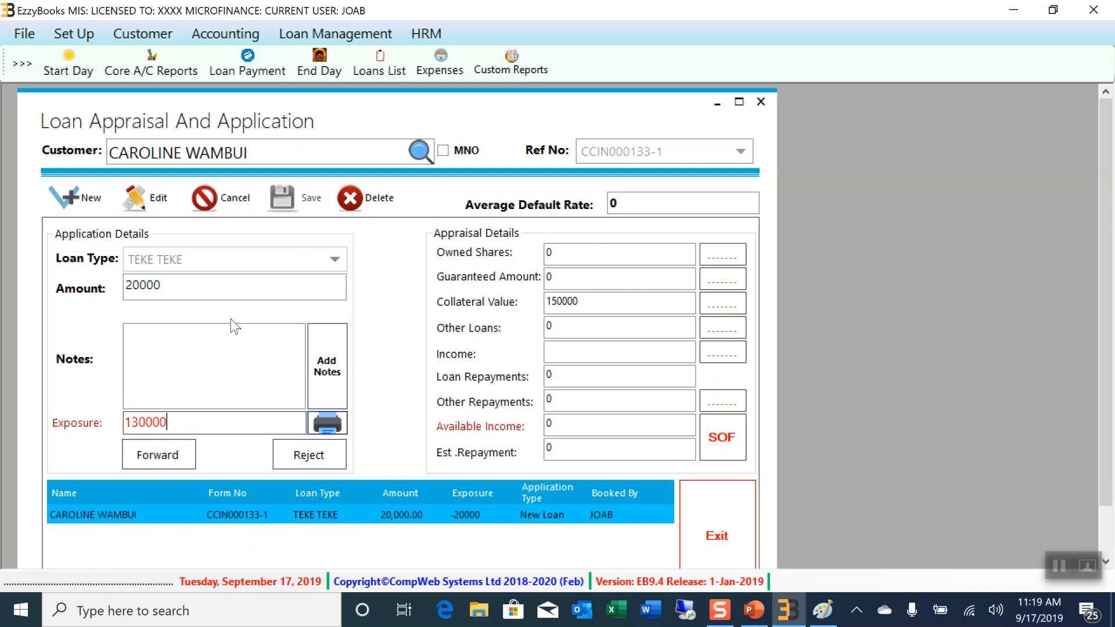
Forward the 20,000 TEKE TEKE loan application, acknowledge the Done!! message, and close the appraisal form
left_click(153, 462)
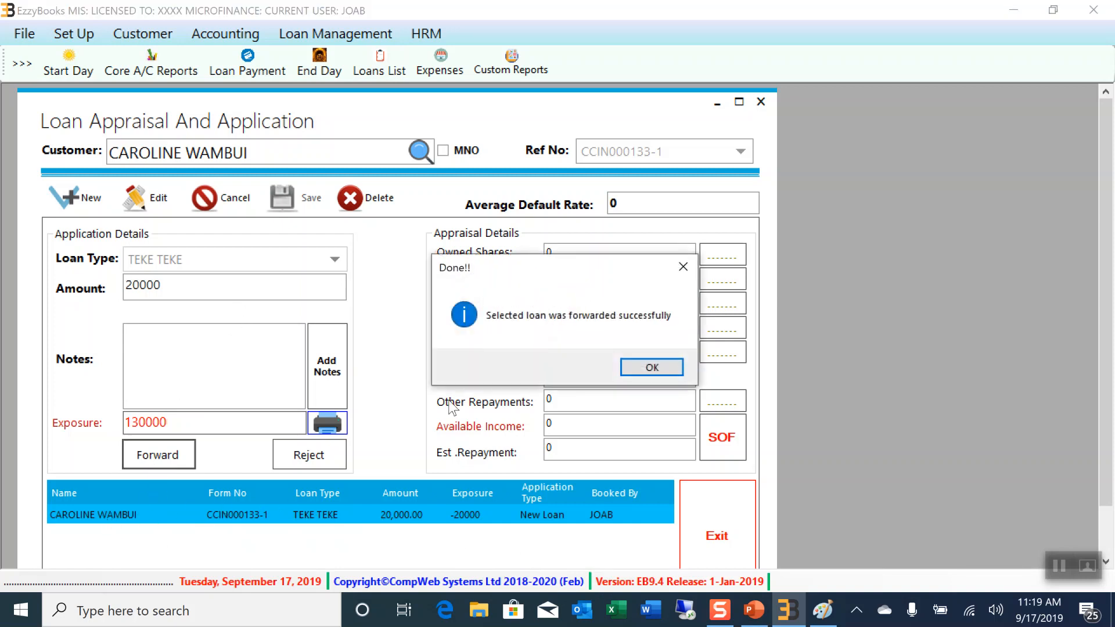
left_click(652, 368)
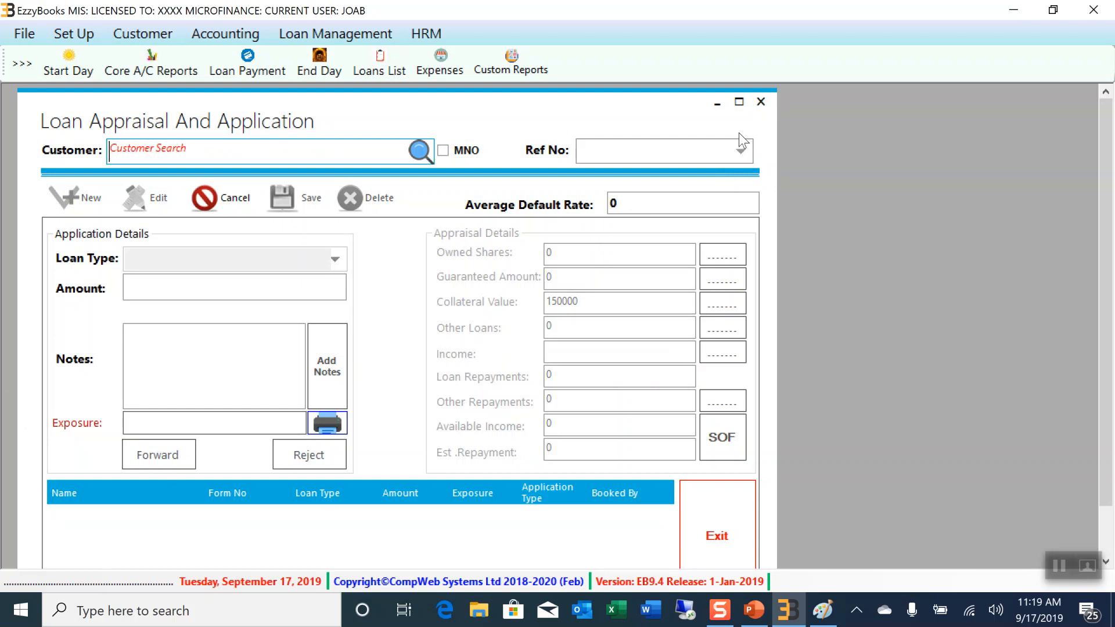
left_click(761, 103)
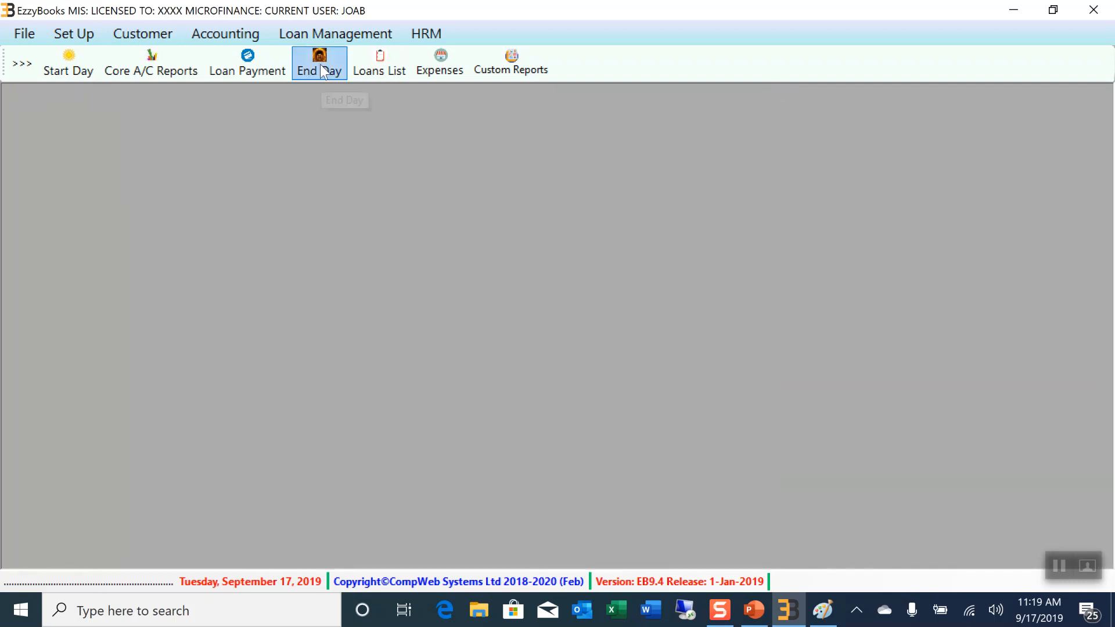
Open Loan Entry and load the pending 20,000 TEKE TEKE loan from Loans Not Entered
left_click(336, 36)
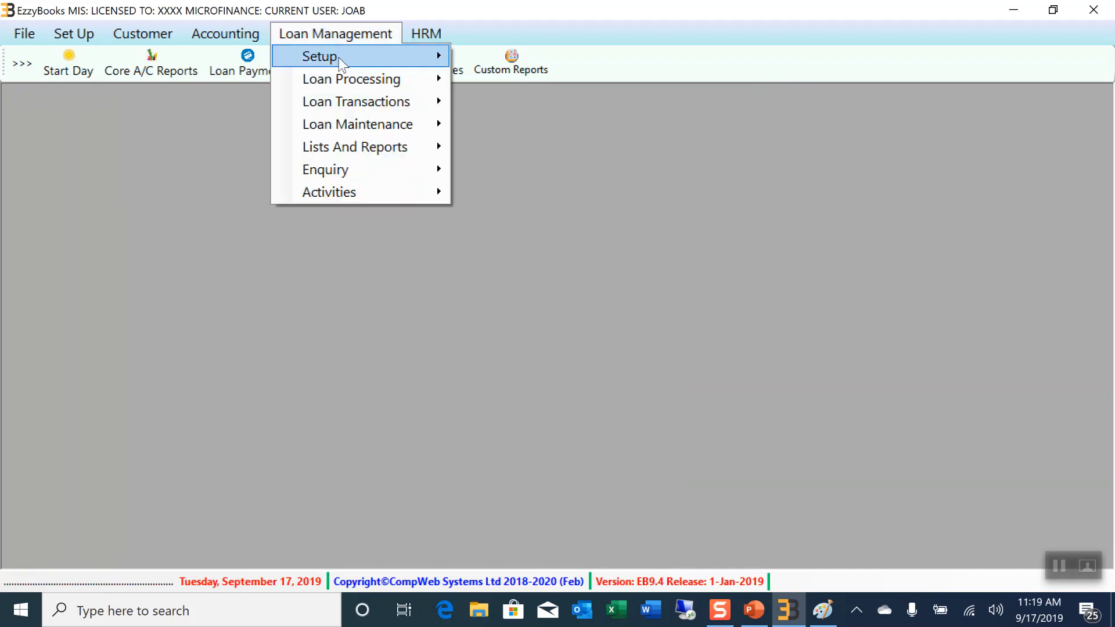
mouse_move(339, 81)
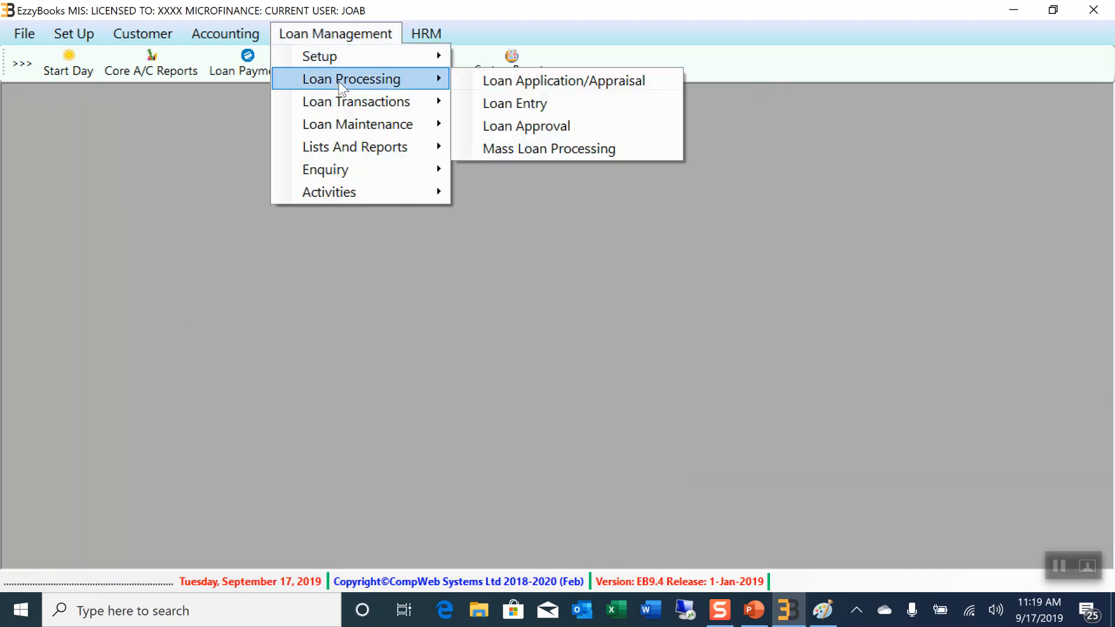
left_click(532, 102)
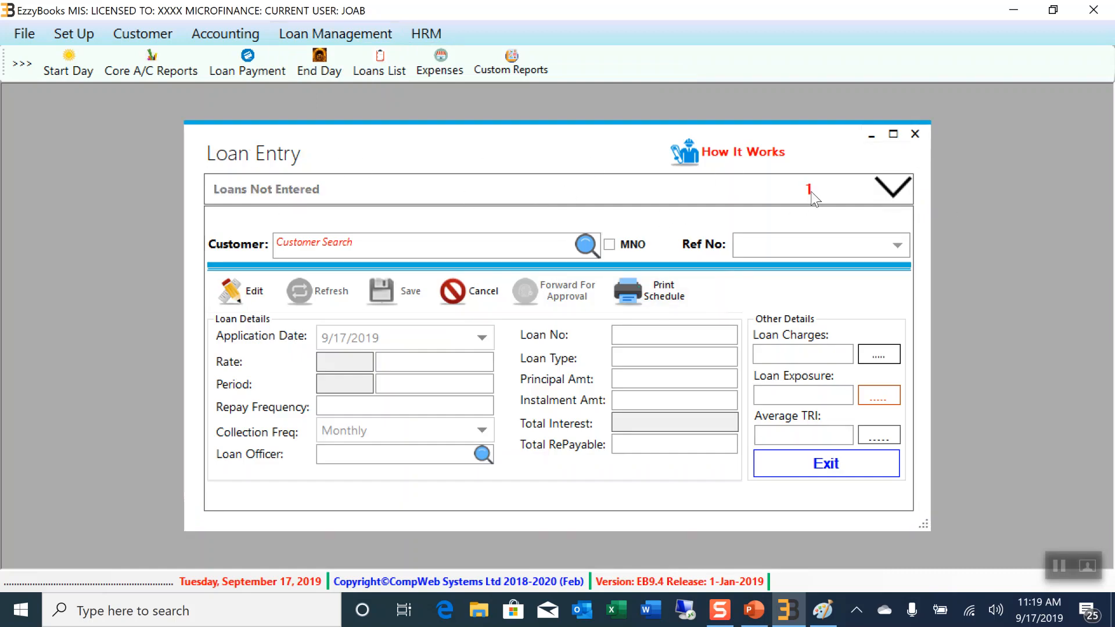
left_click(312, 194)
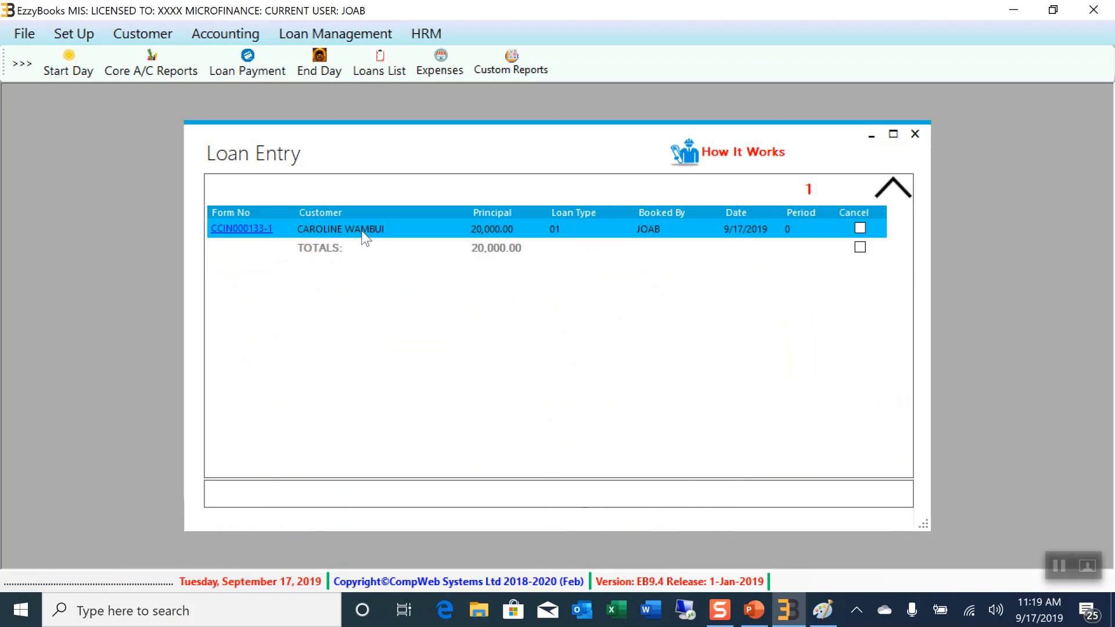
left_click(240, 231)
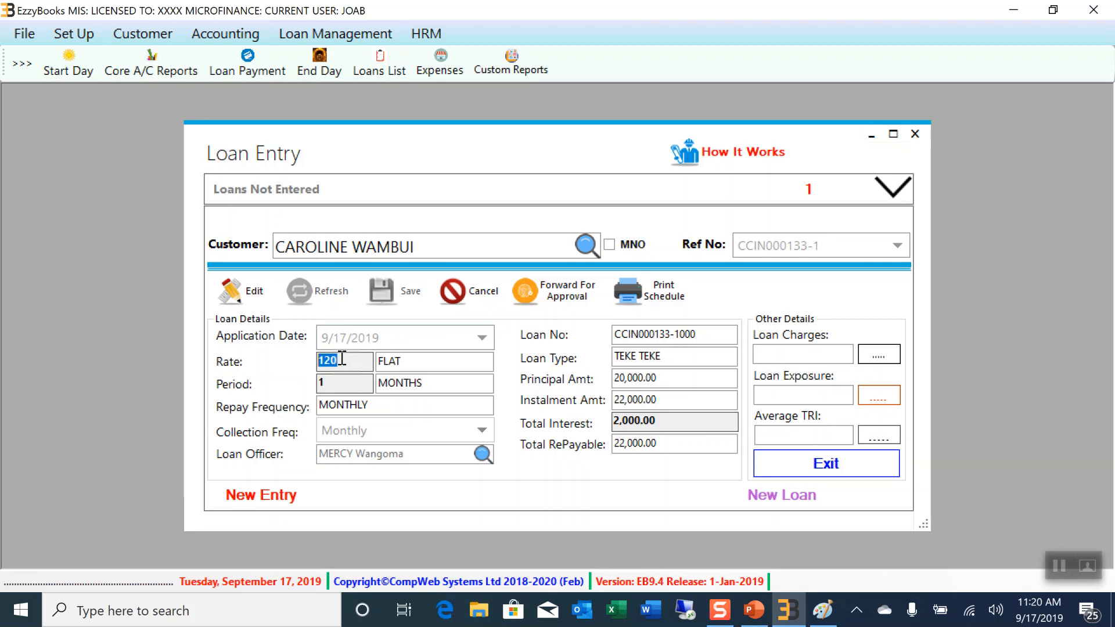
Change the loan period to 3 months, recalculate to 26,000 repayable, and view the disbursement charges
left_click(339, 381)
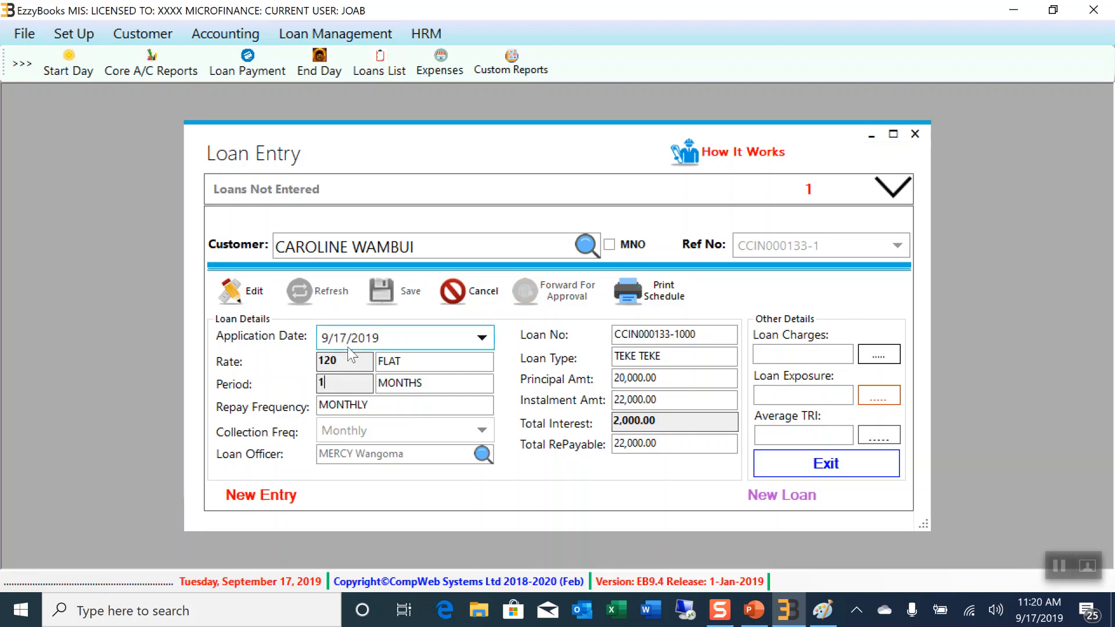
left_click(265, 294)
left_click(335, 384)
key("BackSpace")
type("3")
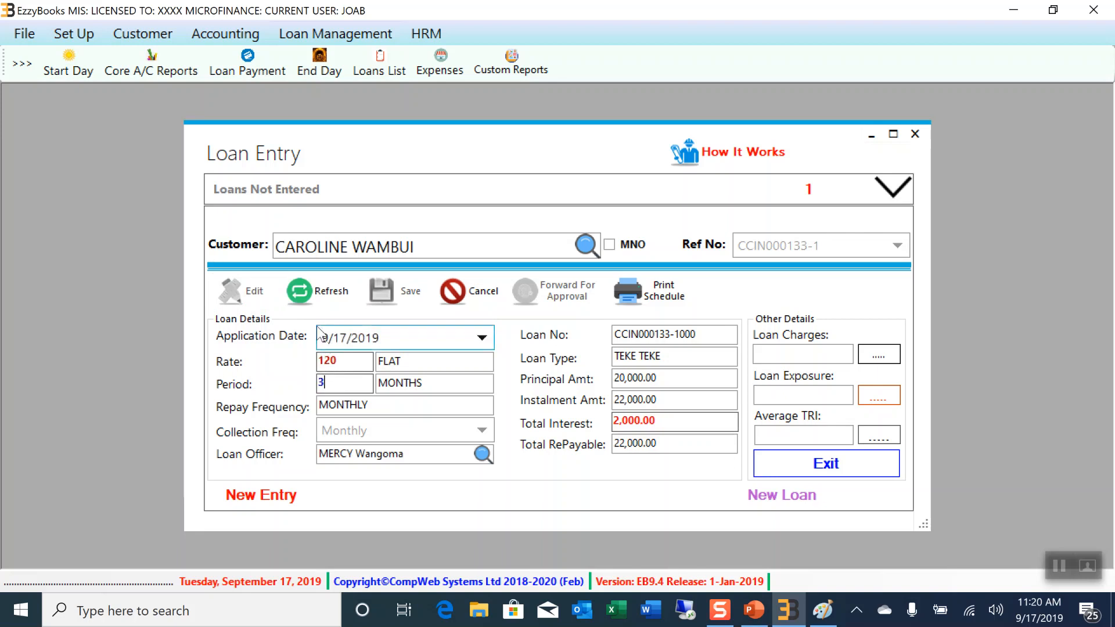
left_click(319, 292)
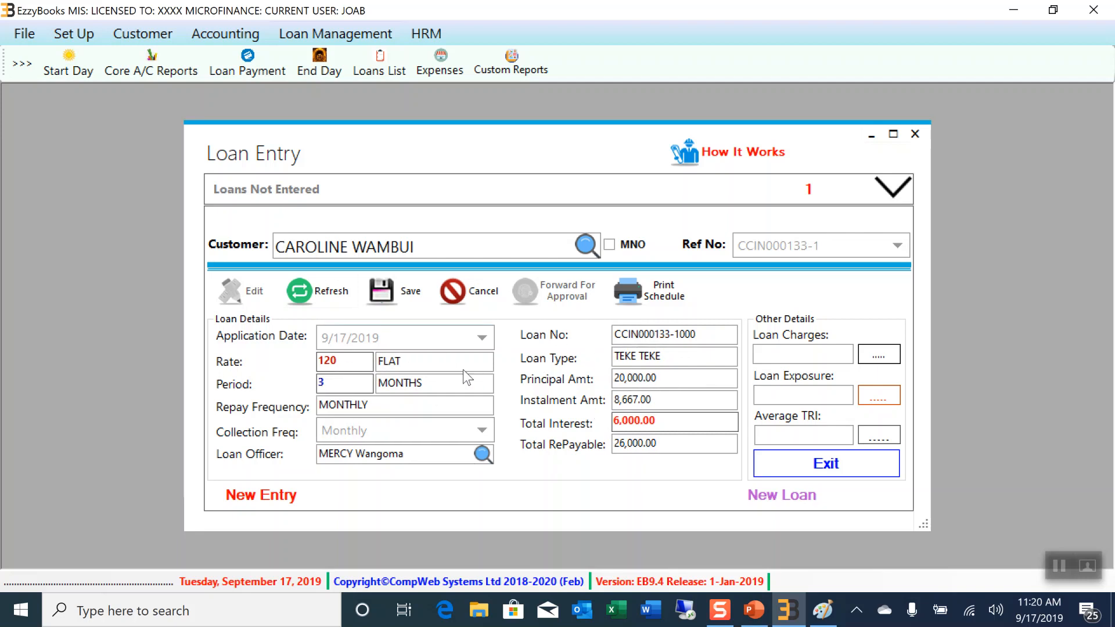
left_click(878, 361)
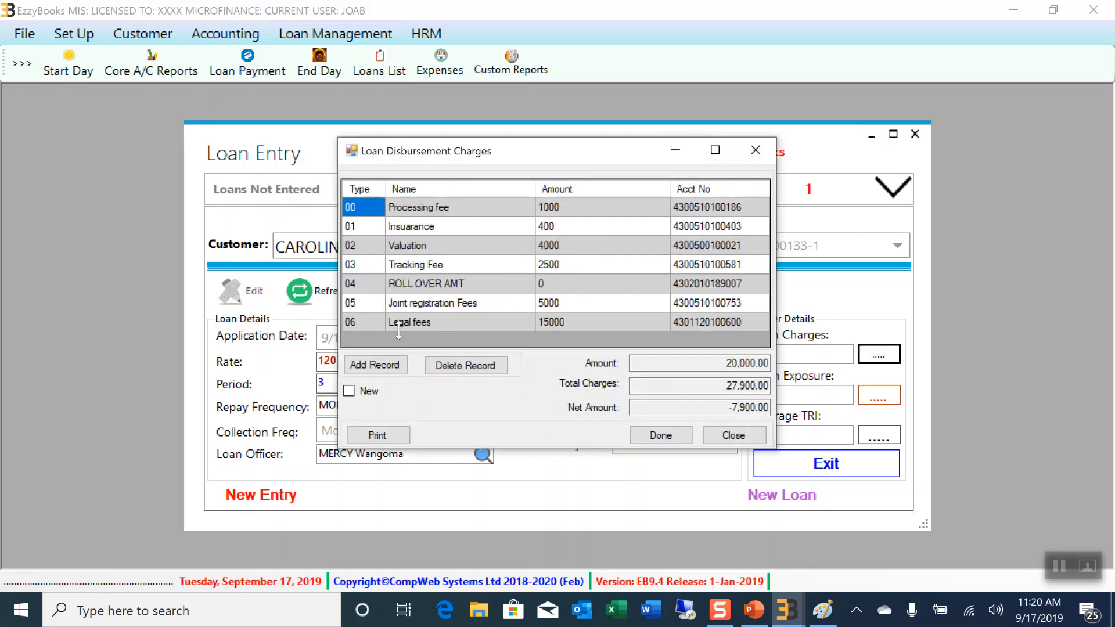
Delete the Legal fees and ROLL OVER AMT charges, leaving 12,900 in total charges
left_click(373, 324)
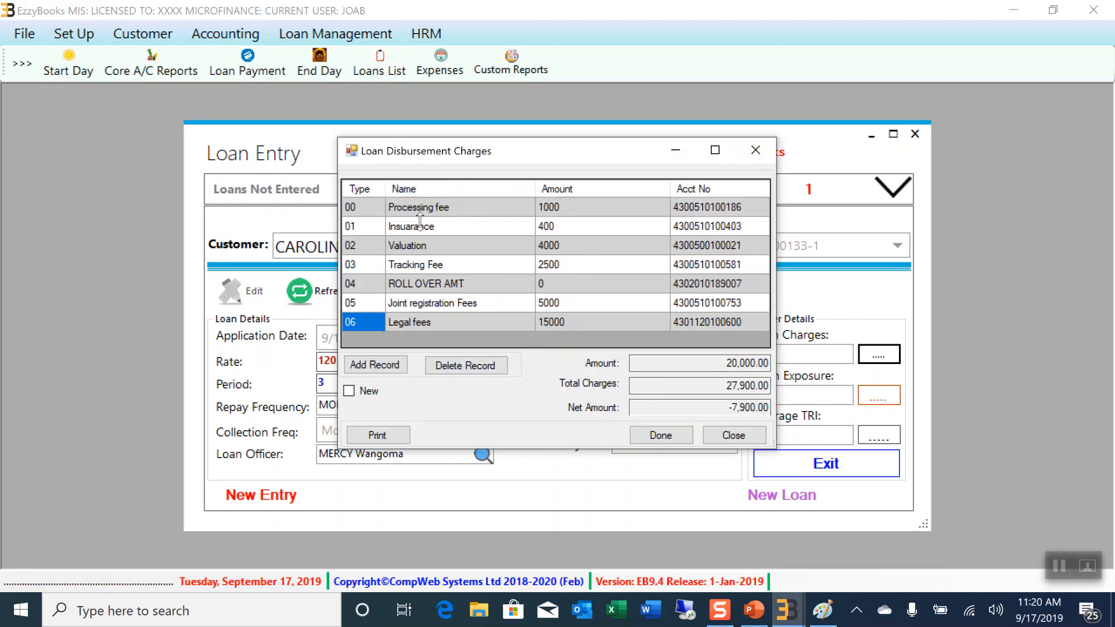
left_click(462, 366)
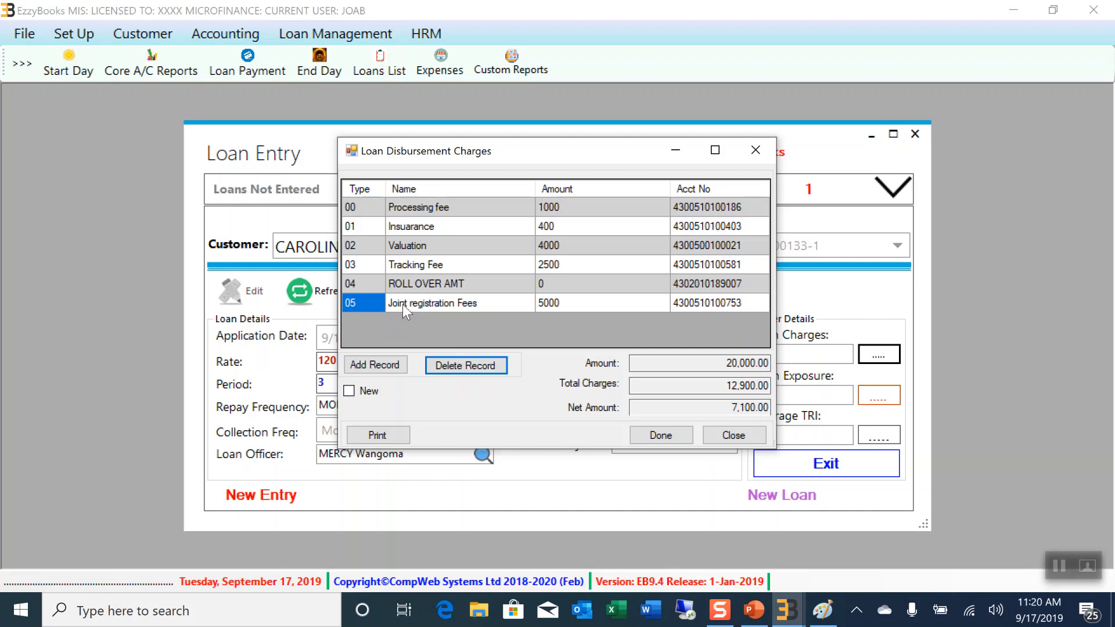
left_click(378, 282)
left_click(470, 366)
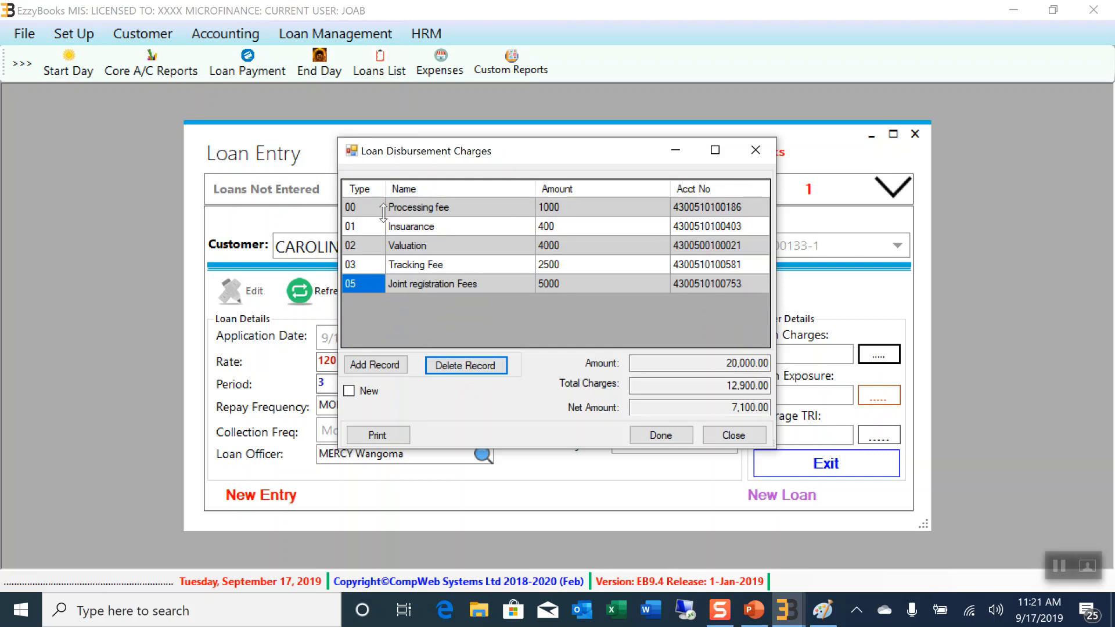
left_click(662, 436)
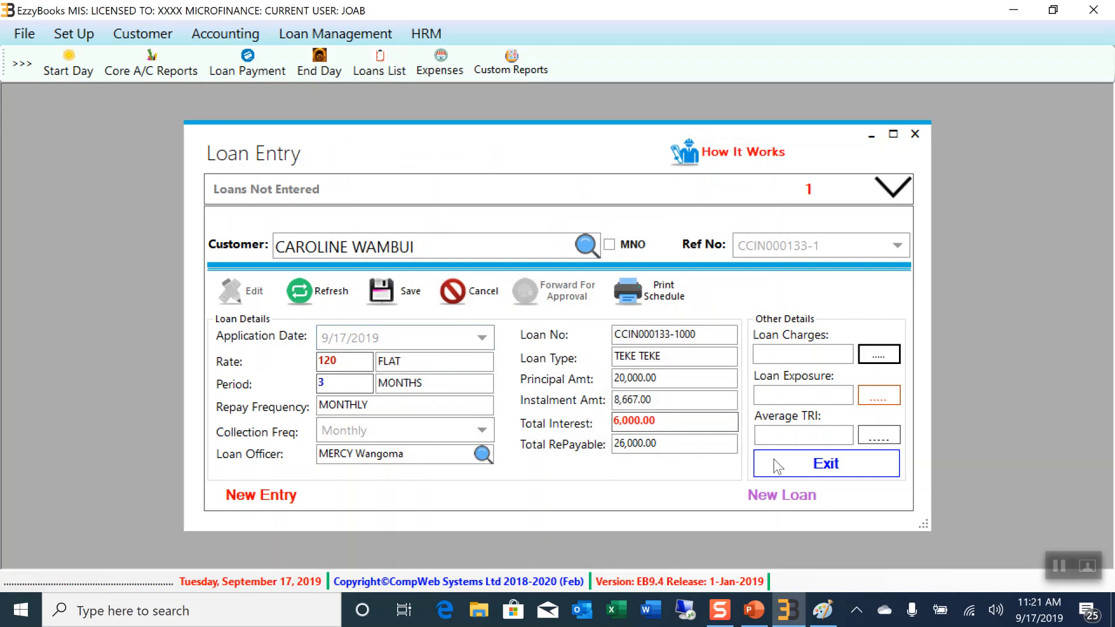
left_click(879, 395)
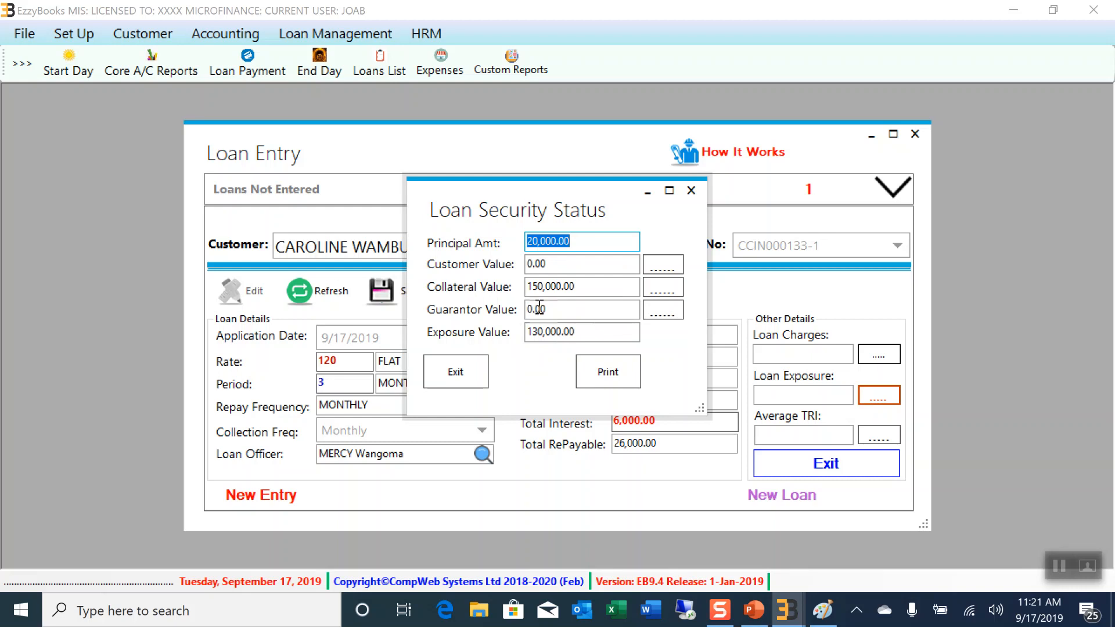
left_click(668, 288)
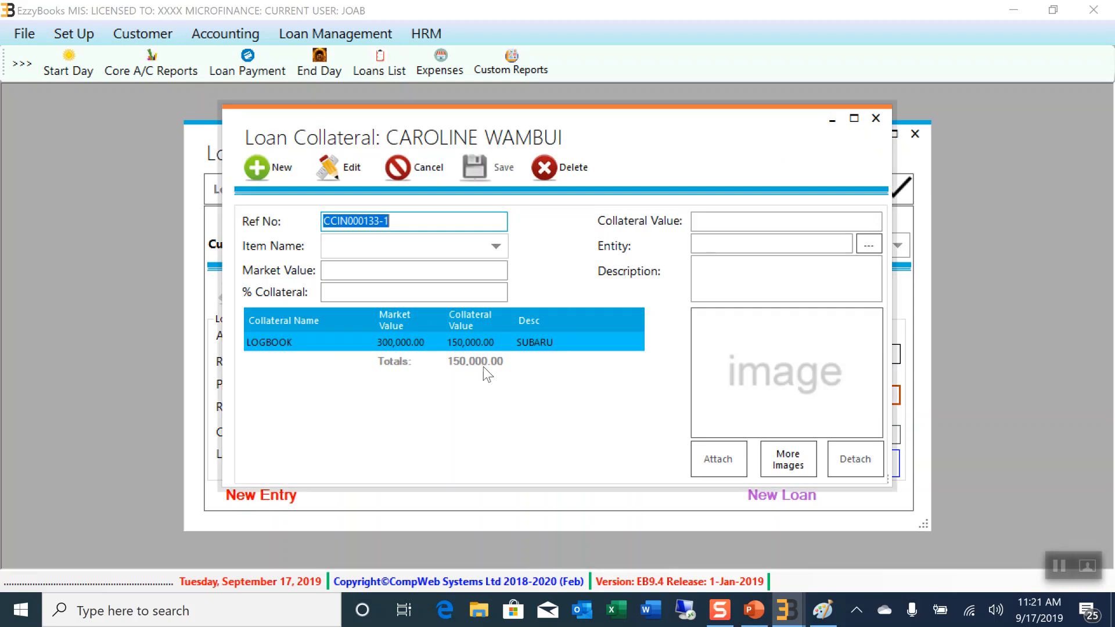
left_click(407, 344)
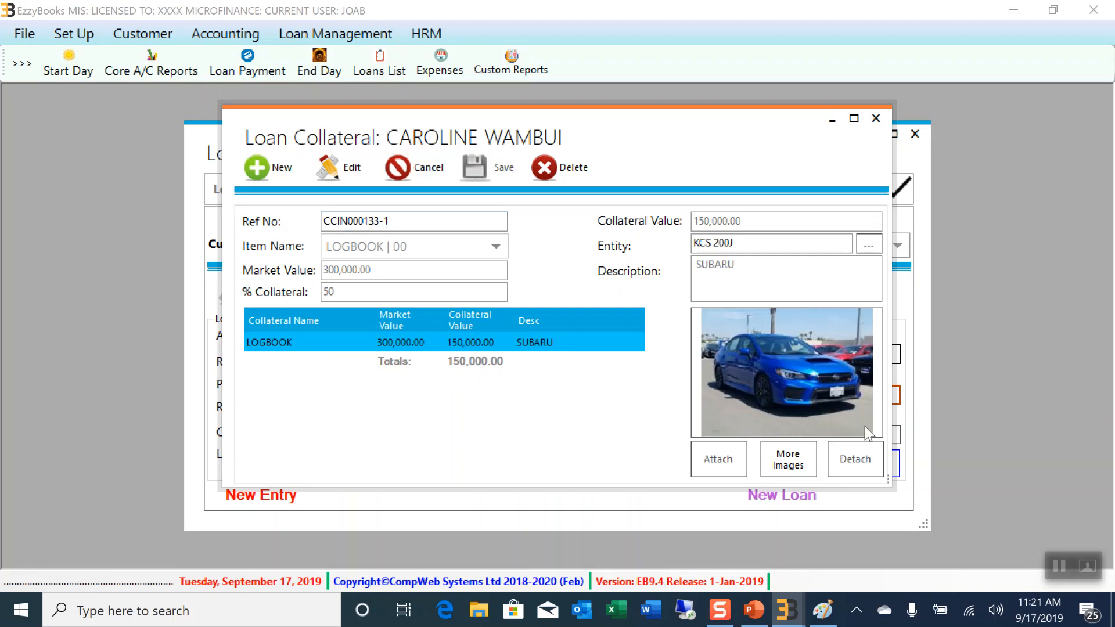
left_click(776, 464)
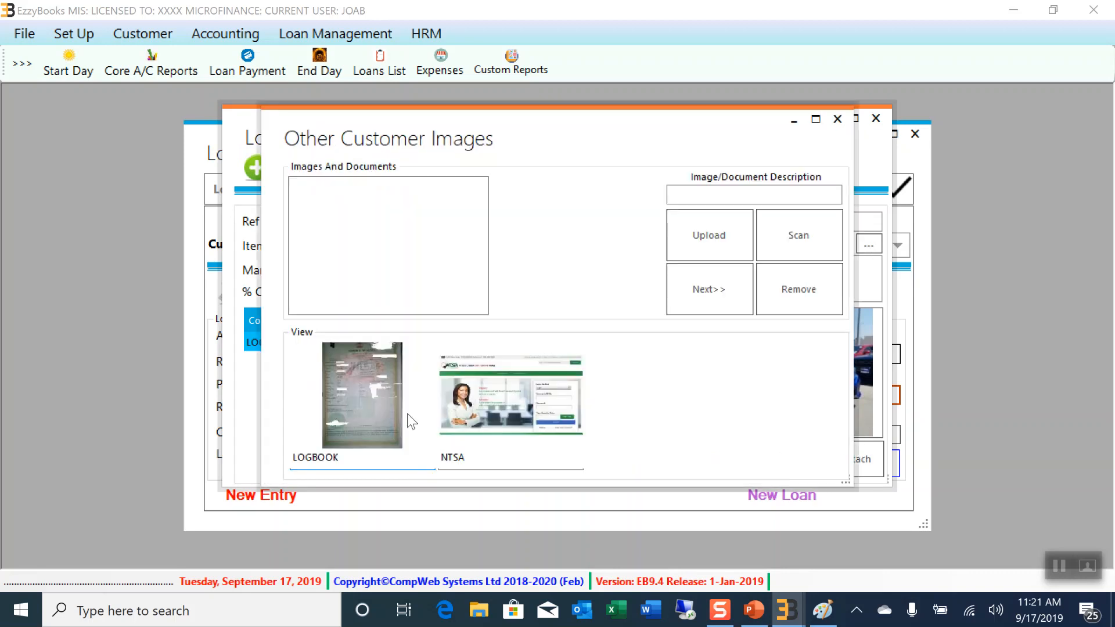
left_click(837, 119)
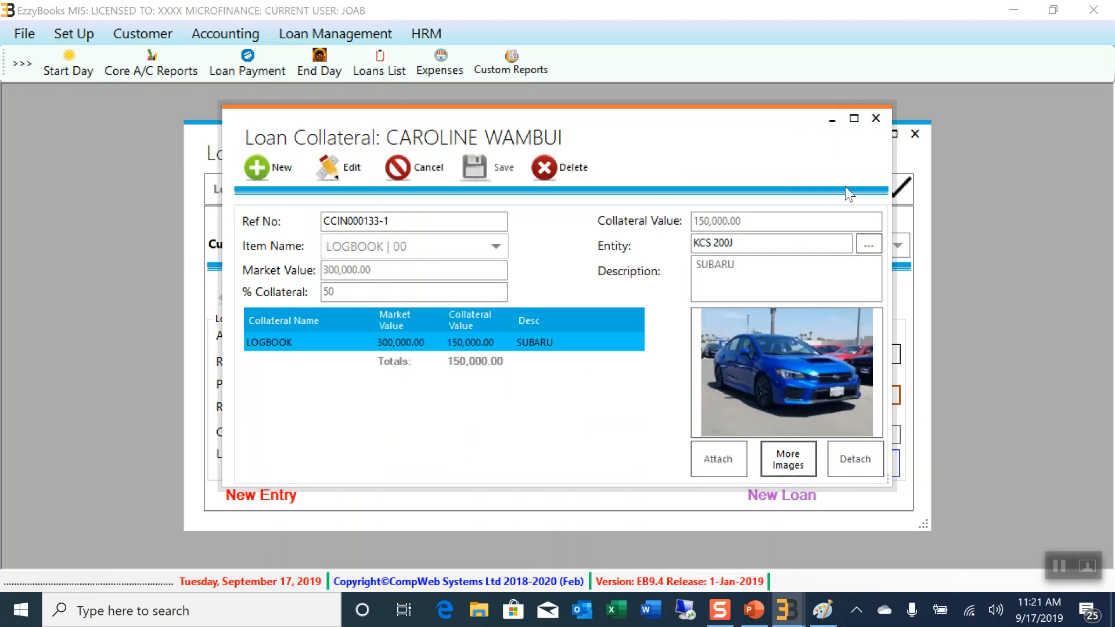
left_click(875, 119)
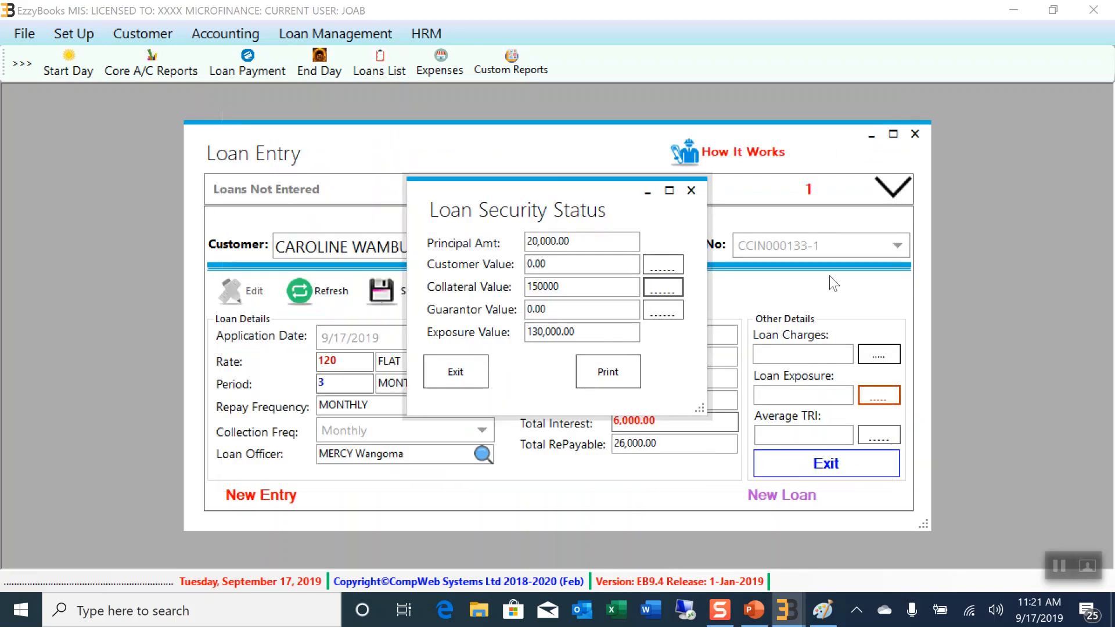
left_click(691, 192)
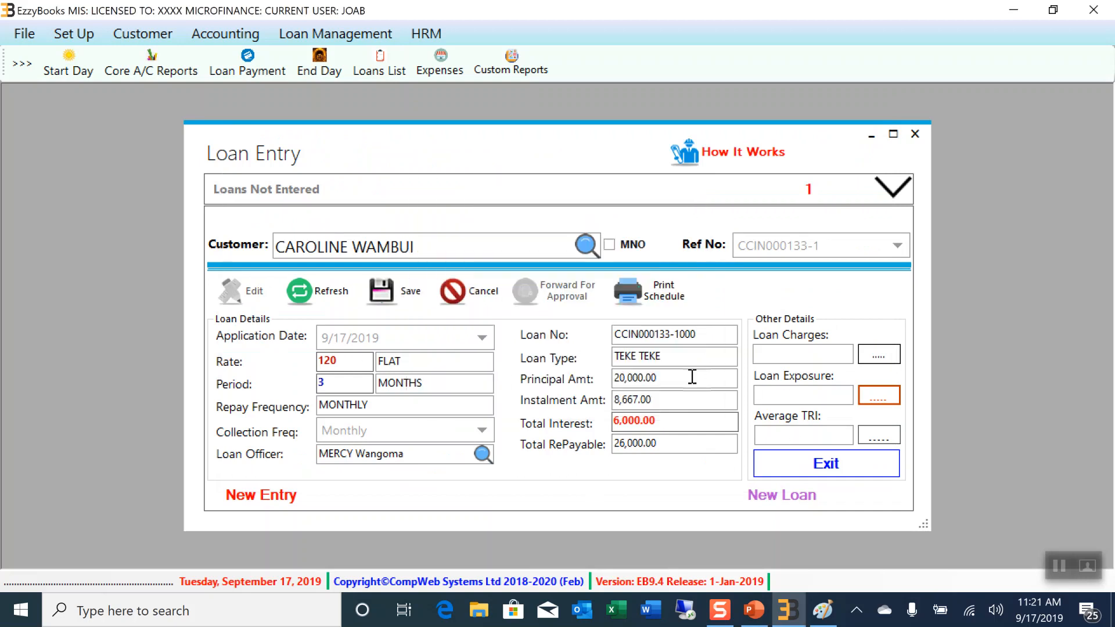
Save the loan and forward it for approval with the note 'THE SECURITY IS SUFFICIENT'
left_click(400, 295)
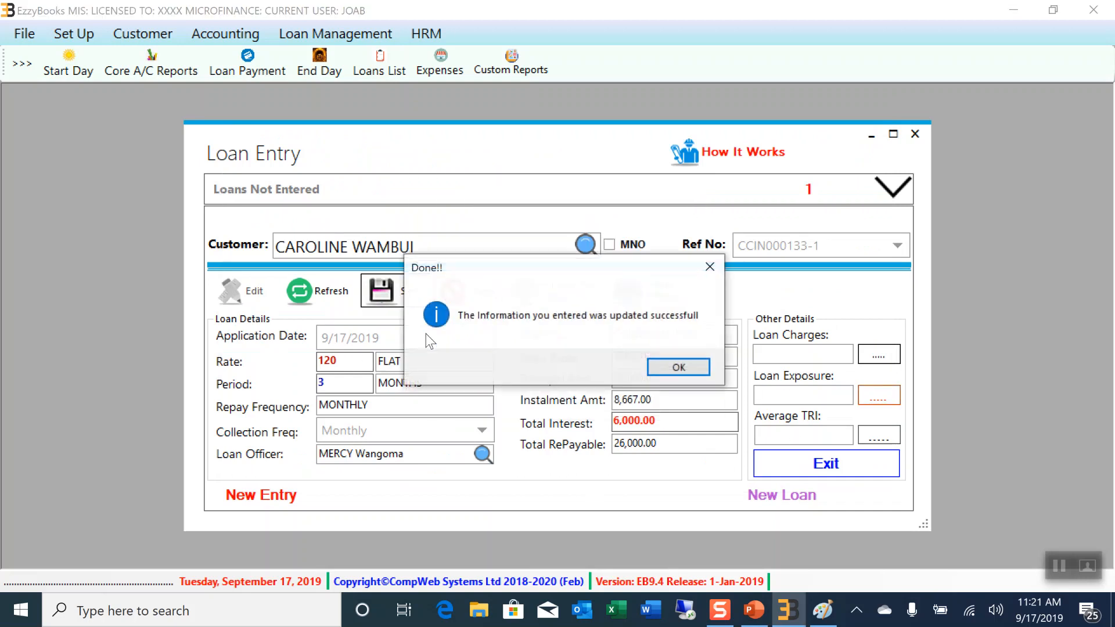
left_click(650, 369)
left_click(567, 293)
left_click(591, 371)
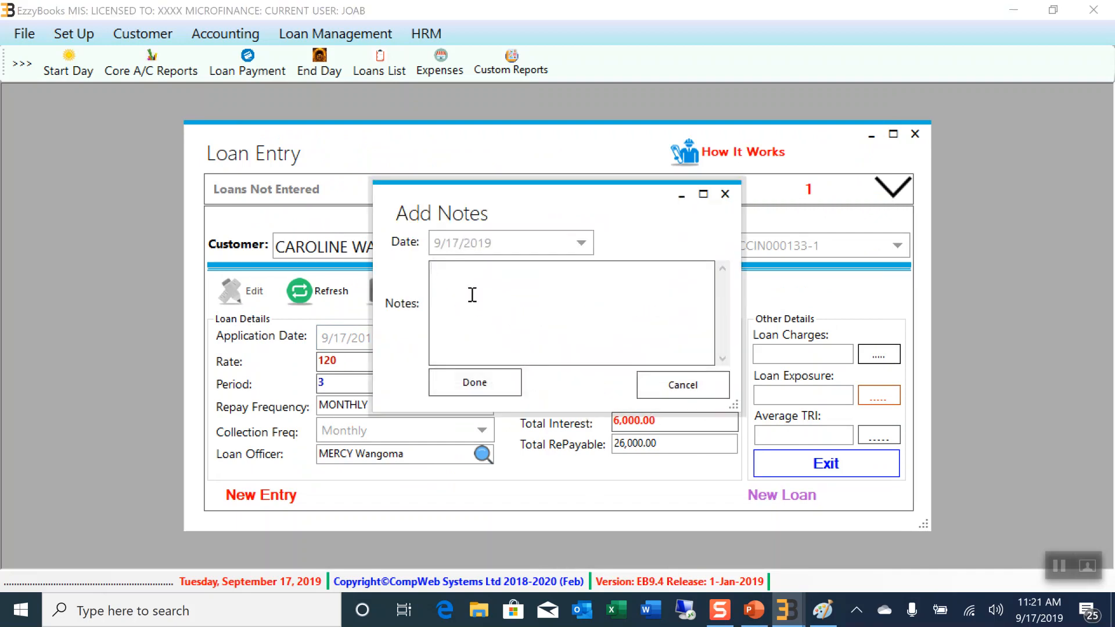
type("tH")
type("E SECURITY IS SUFFICIENT")
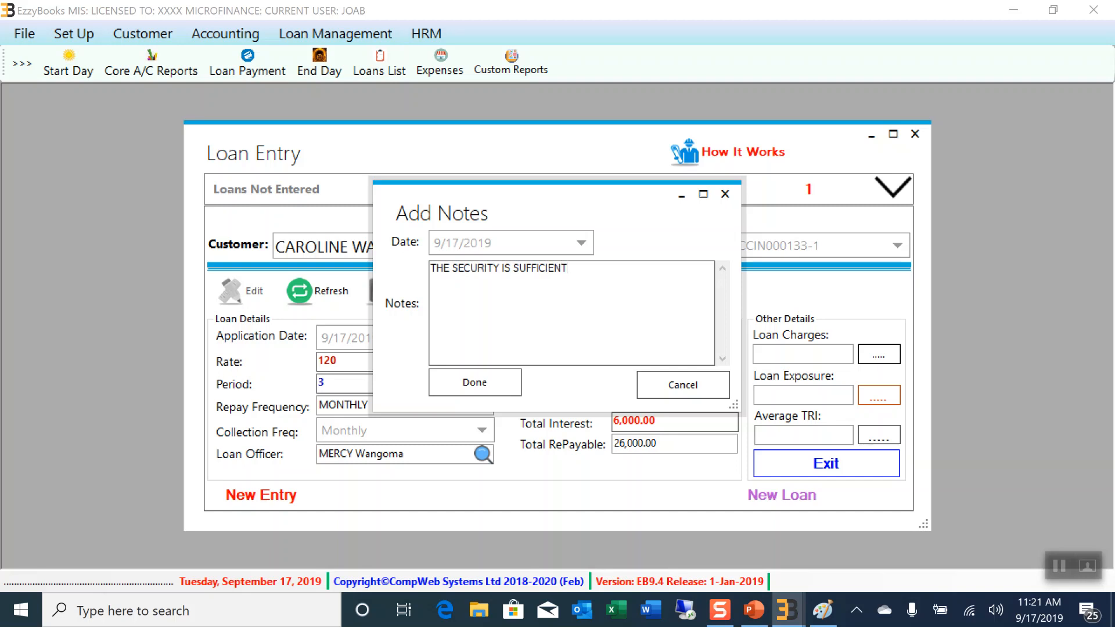
left_click(457, 384)
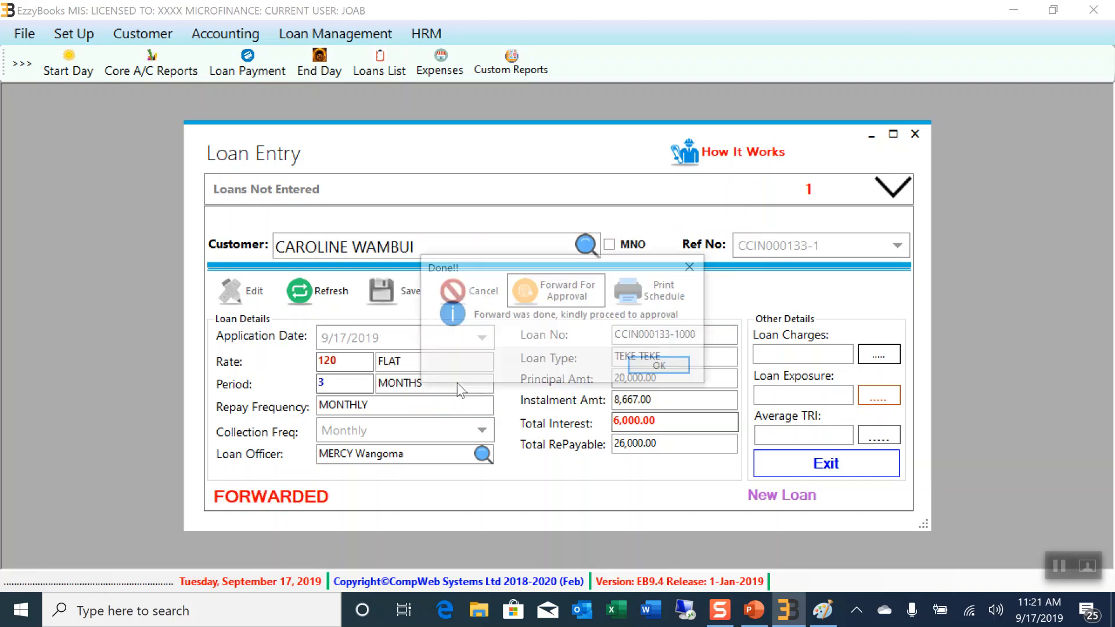
left_click(674, 369)
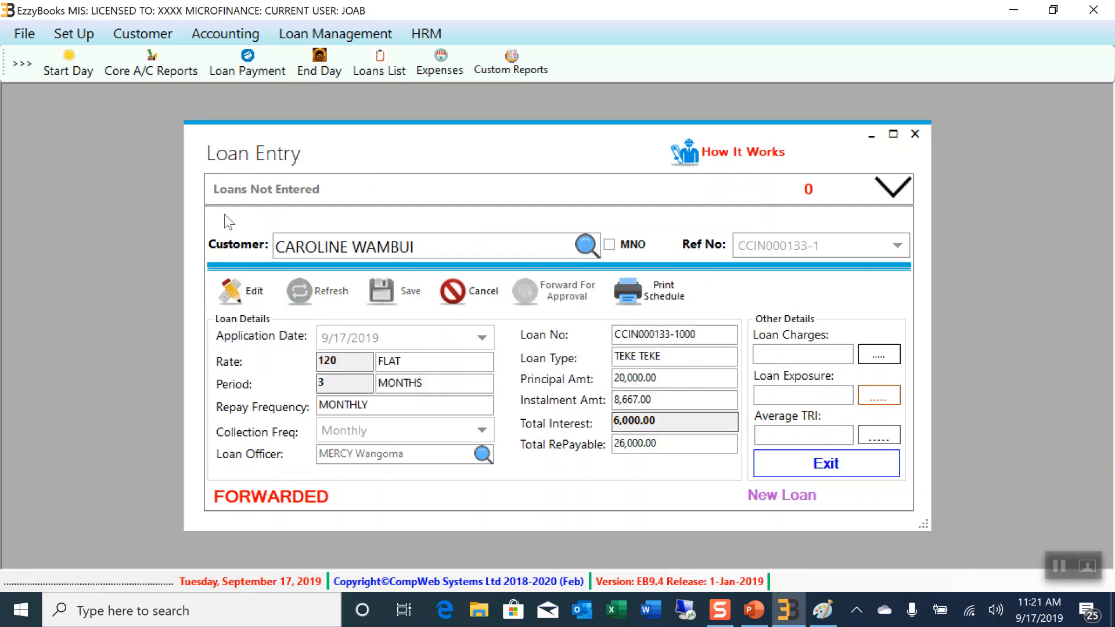
Close Loan Entry and load the pending 20,000 TEKE TEKE loan in Loan Approval
left_click(916, 134)
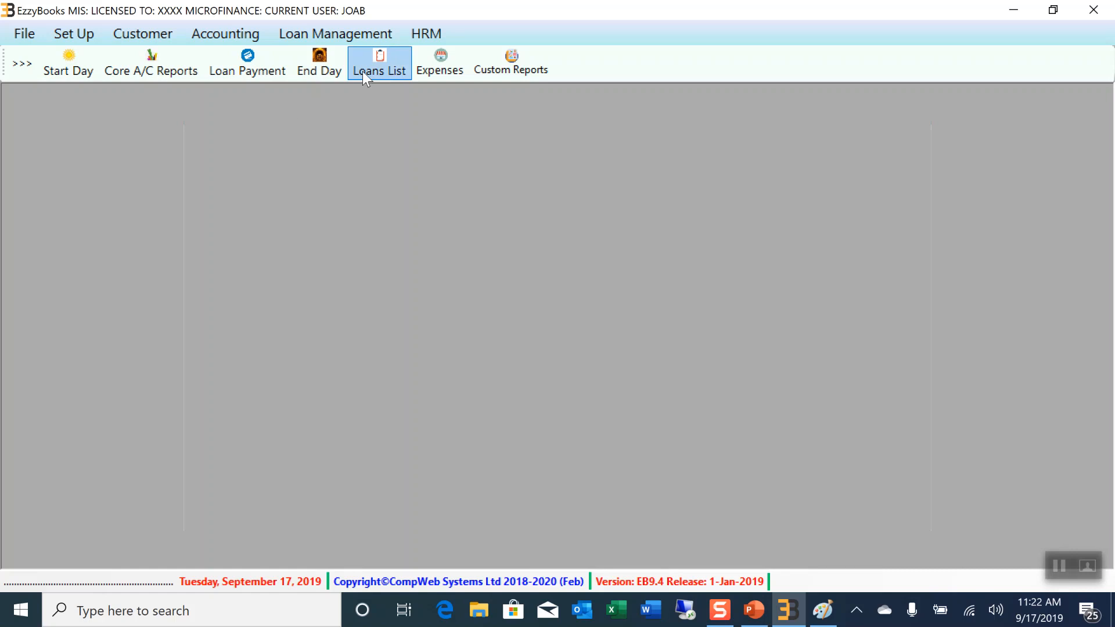
left_click(351, 36)
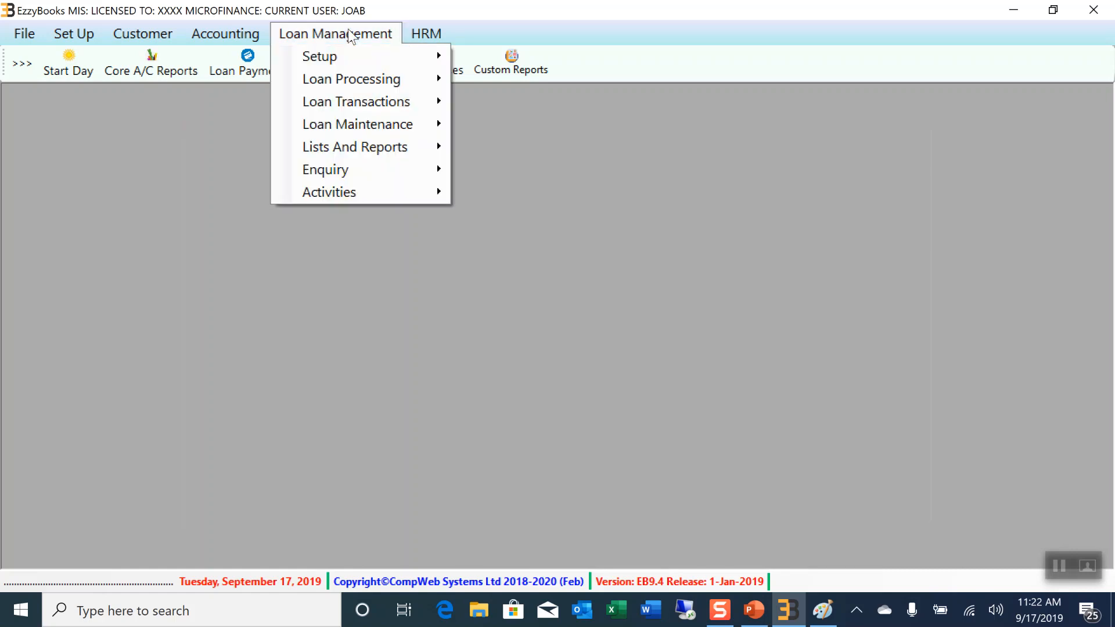
mouse_move(349, 84)
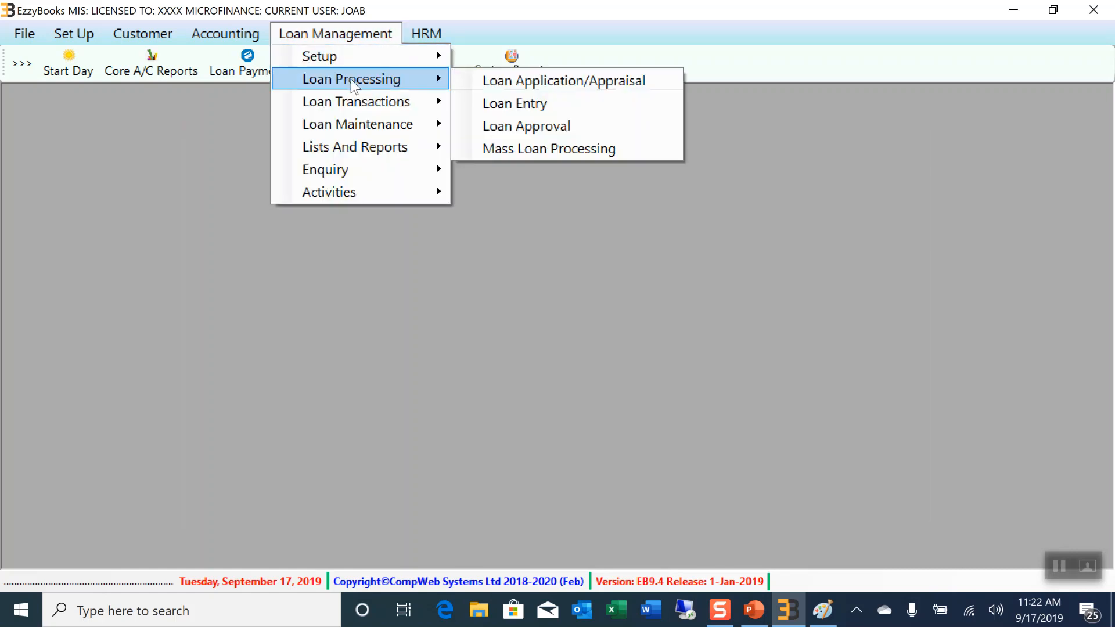
left_click(536, 123)
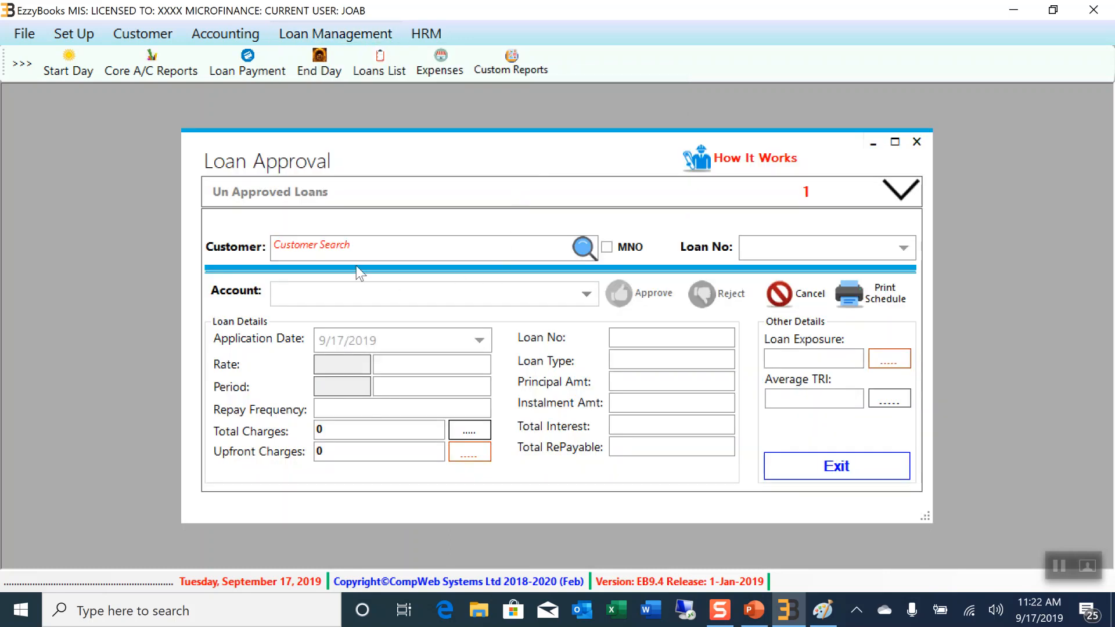
left_click(269, 196)
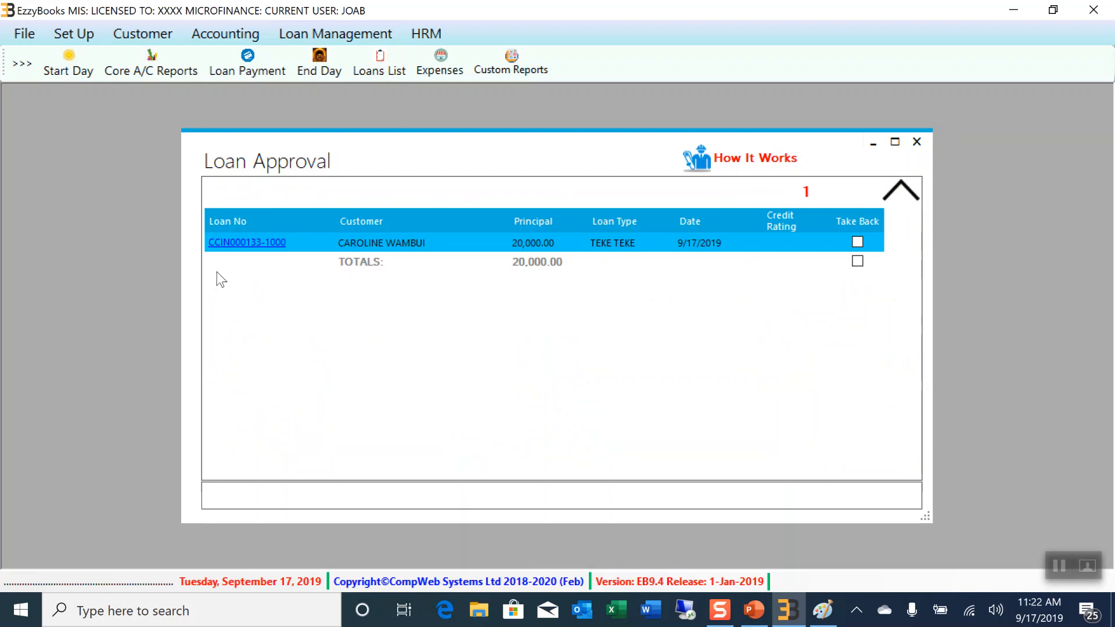
left_click(240, 245)
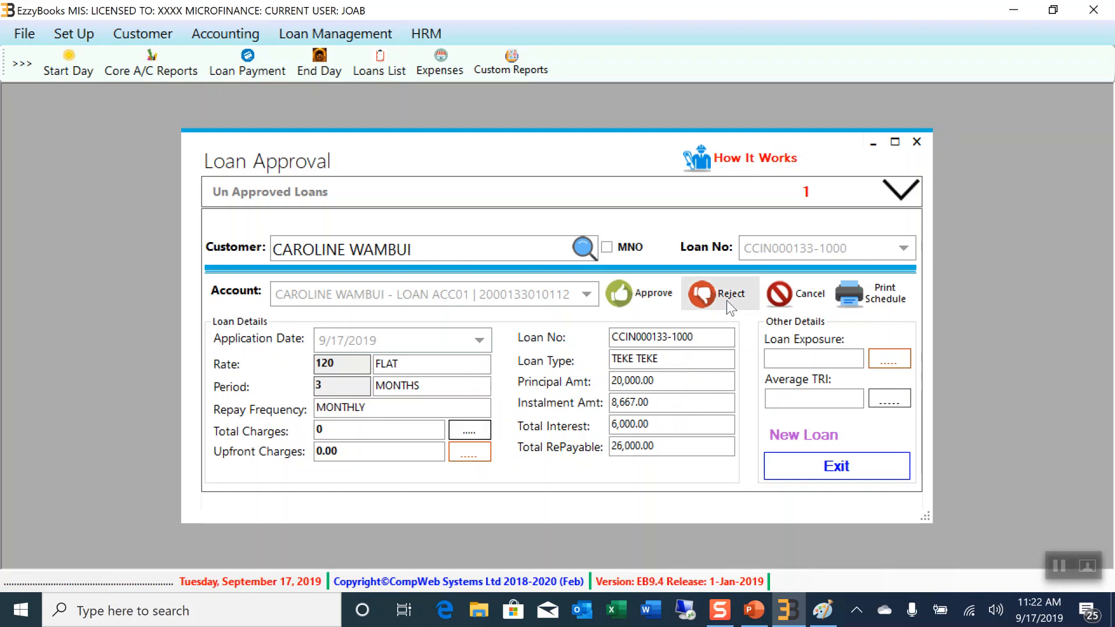
Return to the loan's approval details and review its security and exposure summary
left_click(905, 196)
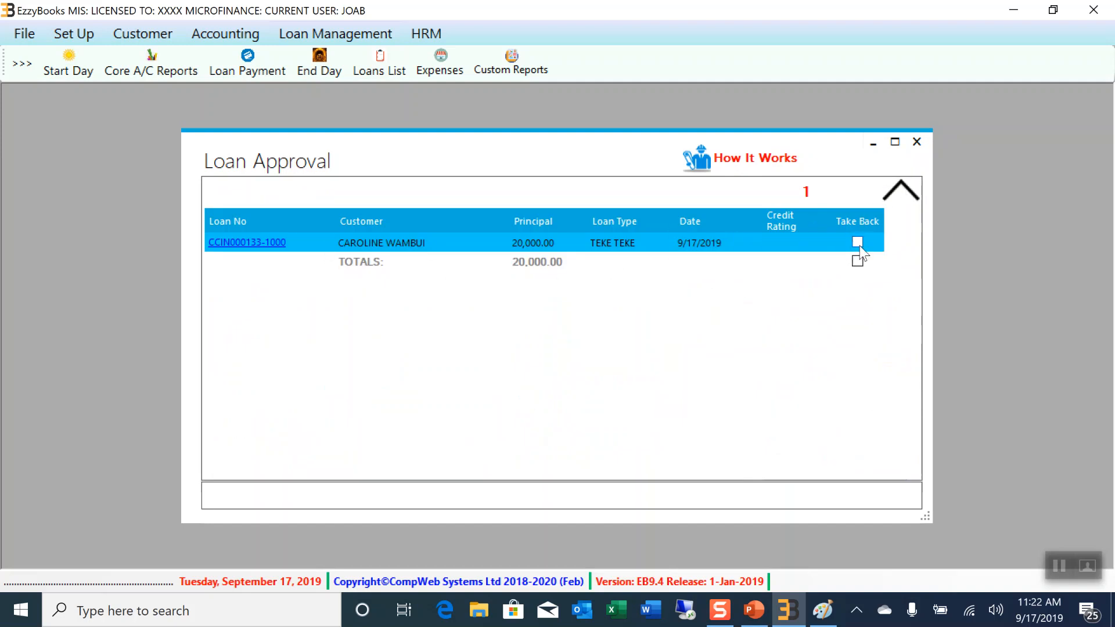
left_click(901, 194)
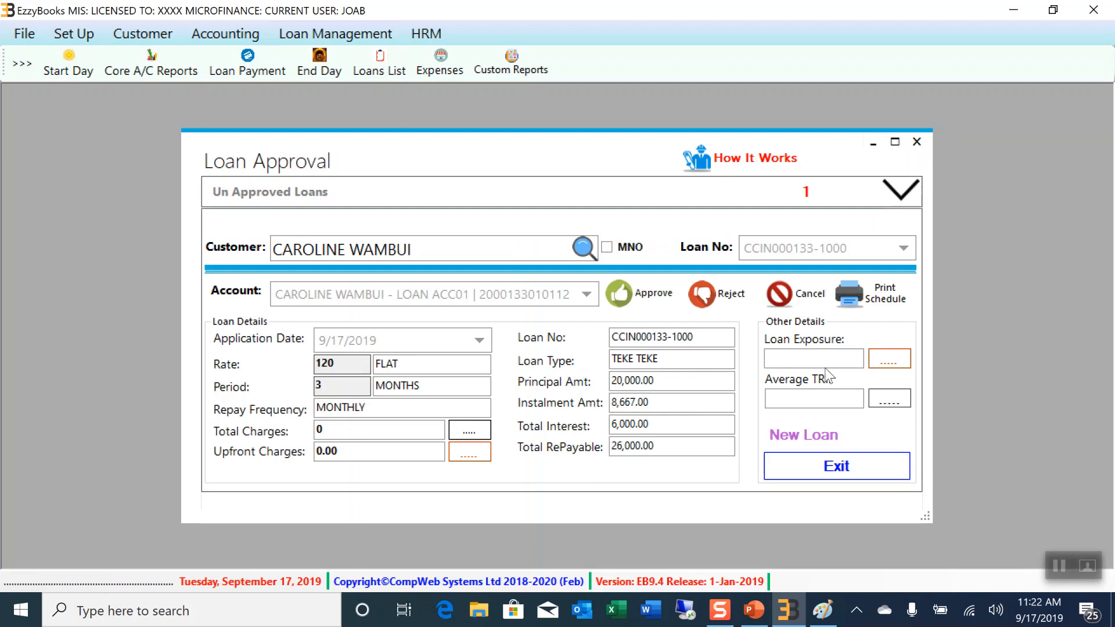
left_click(881, 360)
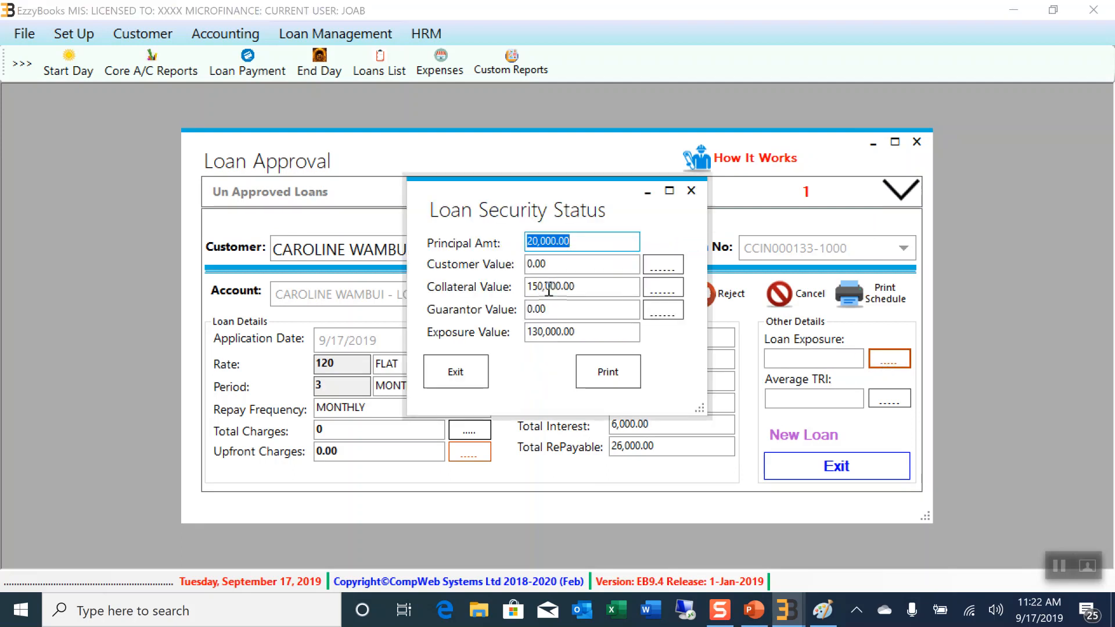
left_click(691, 191)
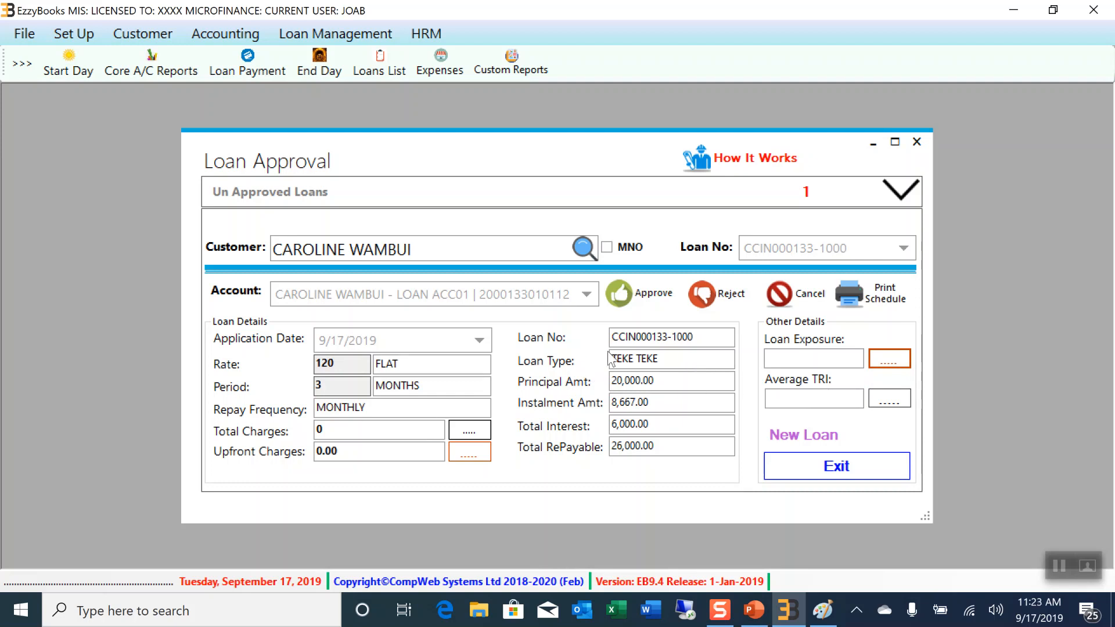
Approve the 20,000 TEKE TEKE loan and acknowledge the approval message
left_click(646, 299)
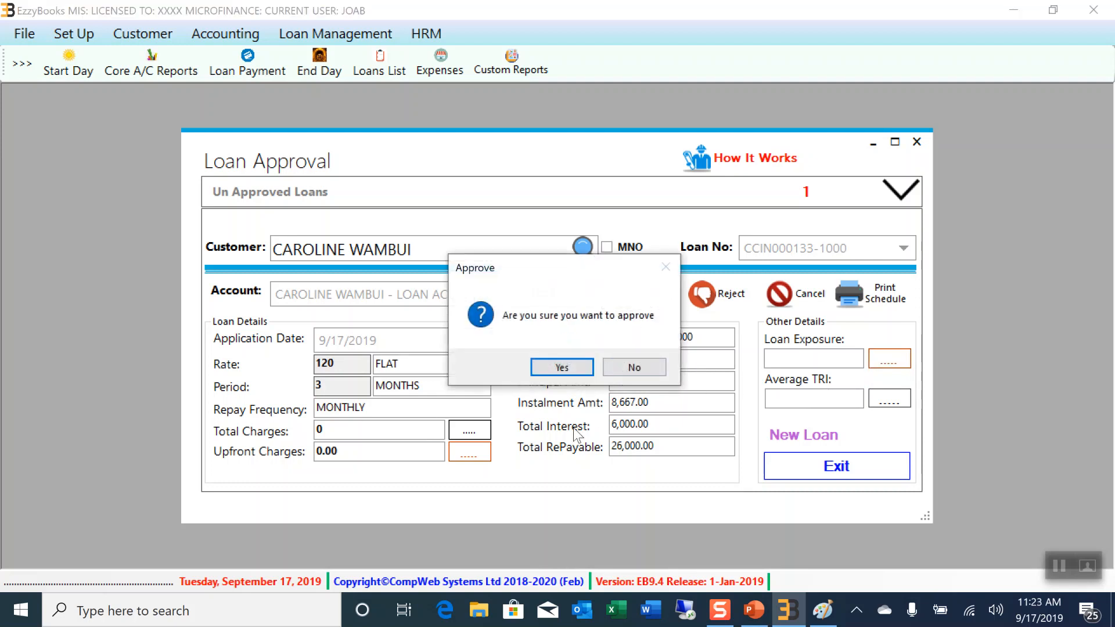
left_click(551, 372)
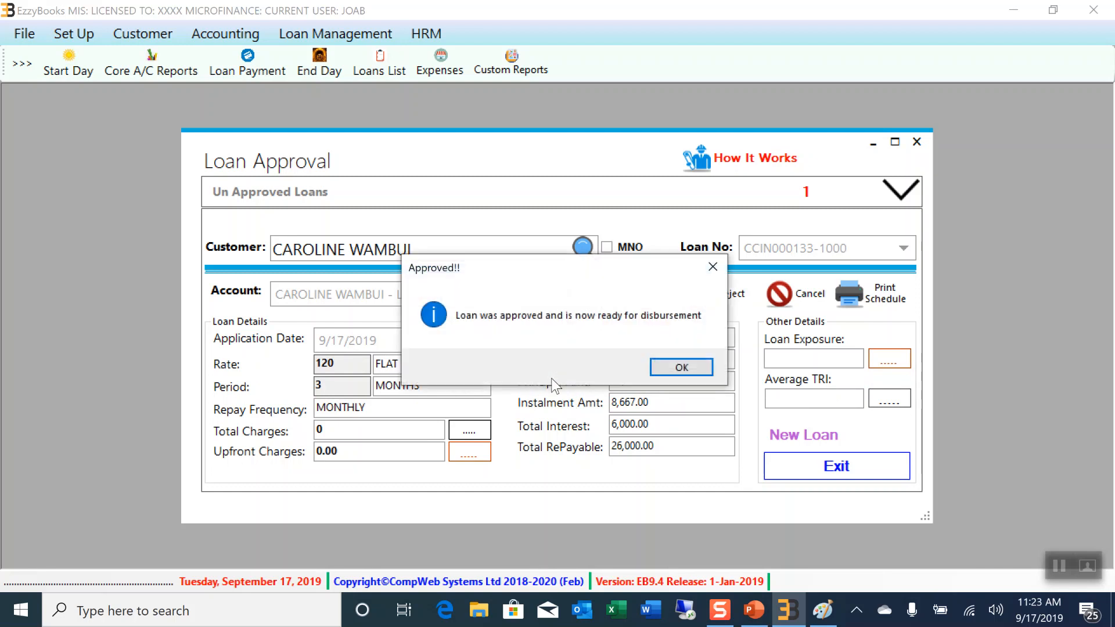
left_click(682, 368)
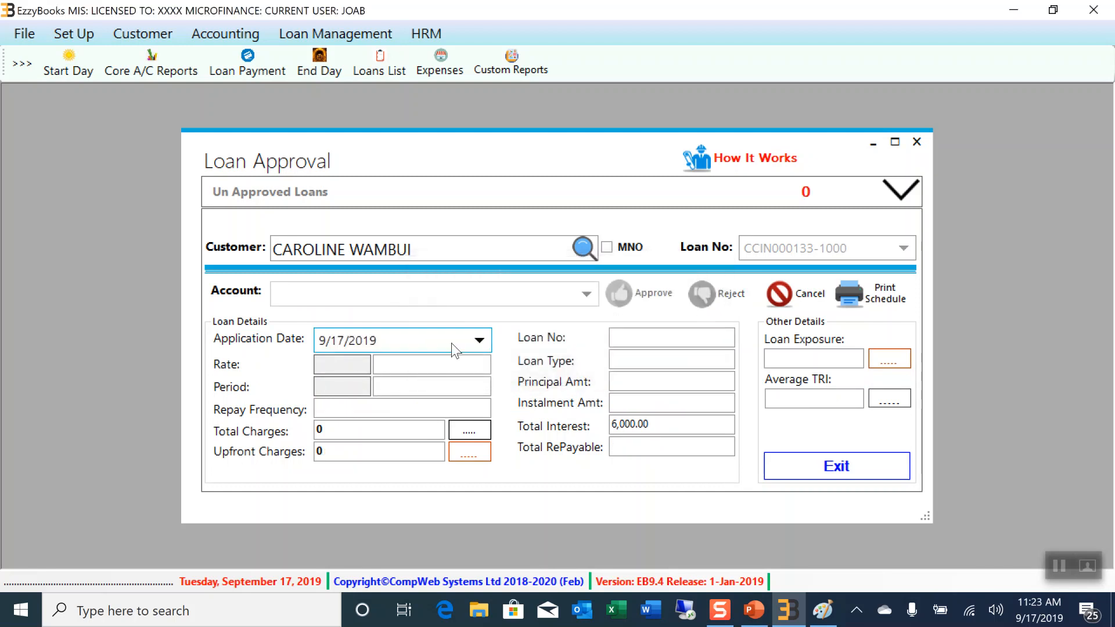
Close Loan Approval and load the approved 20,000 FLAT loan into Loan Disbursement
left_click(918, 142)
left_click(301, 33)
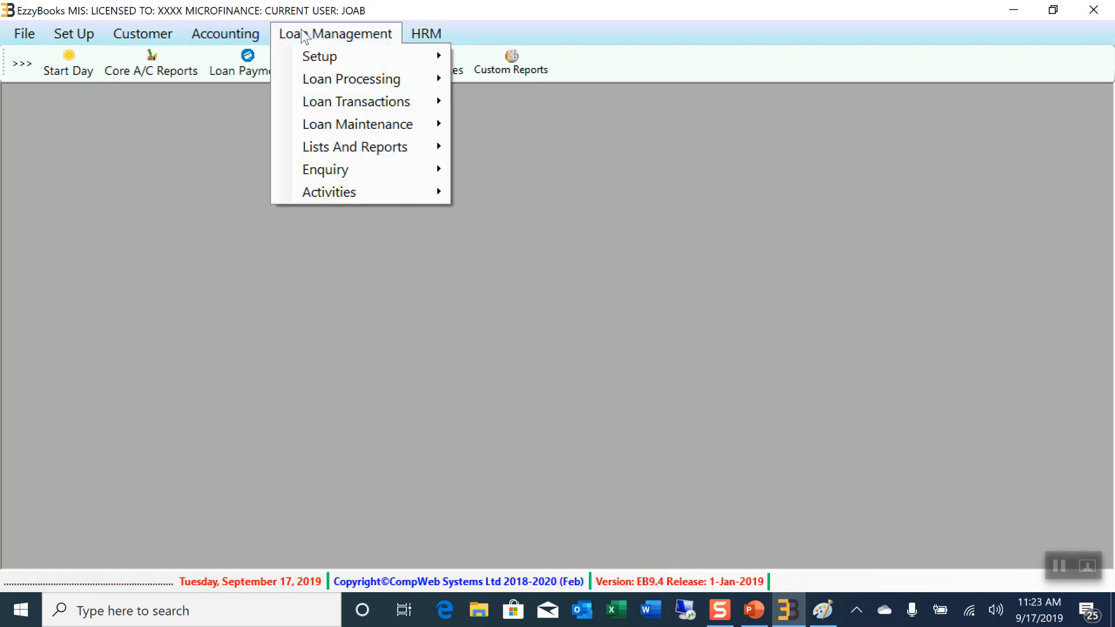
mouse_move(342, 79)
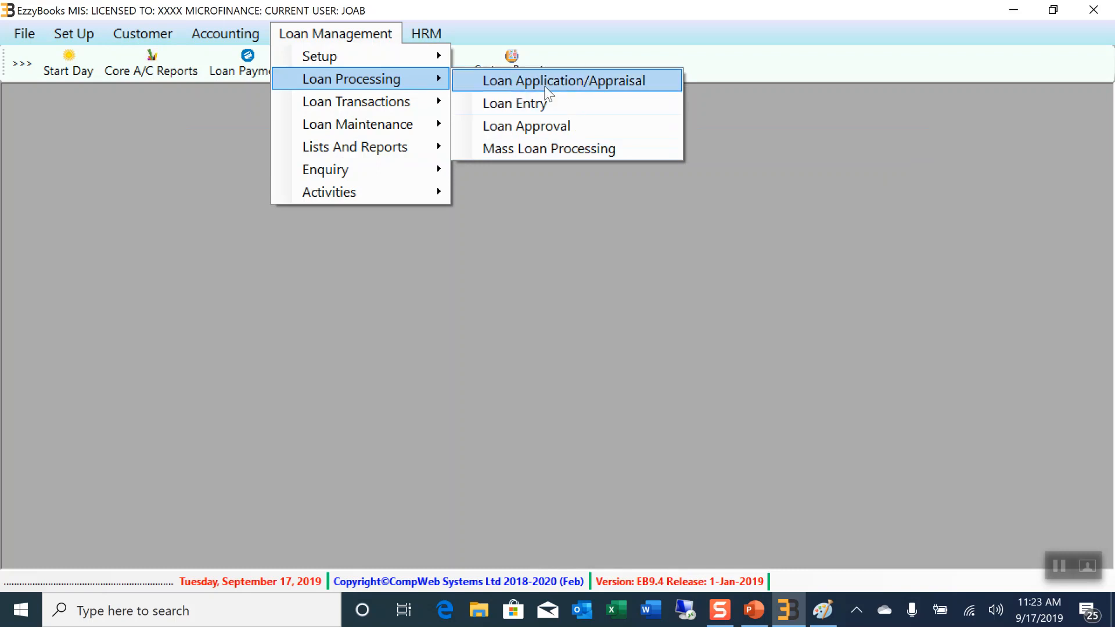
mouse_move(337, 103)
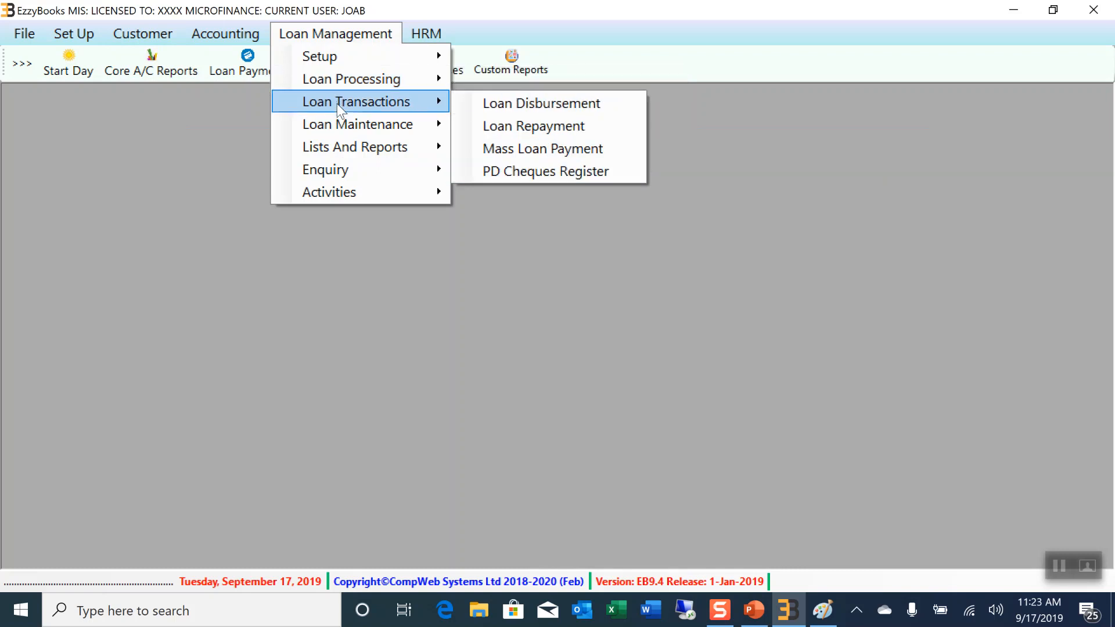
left_click(523, 104)
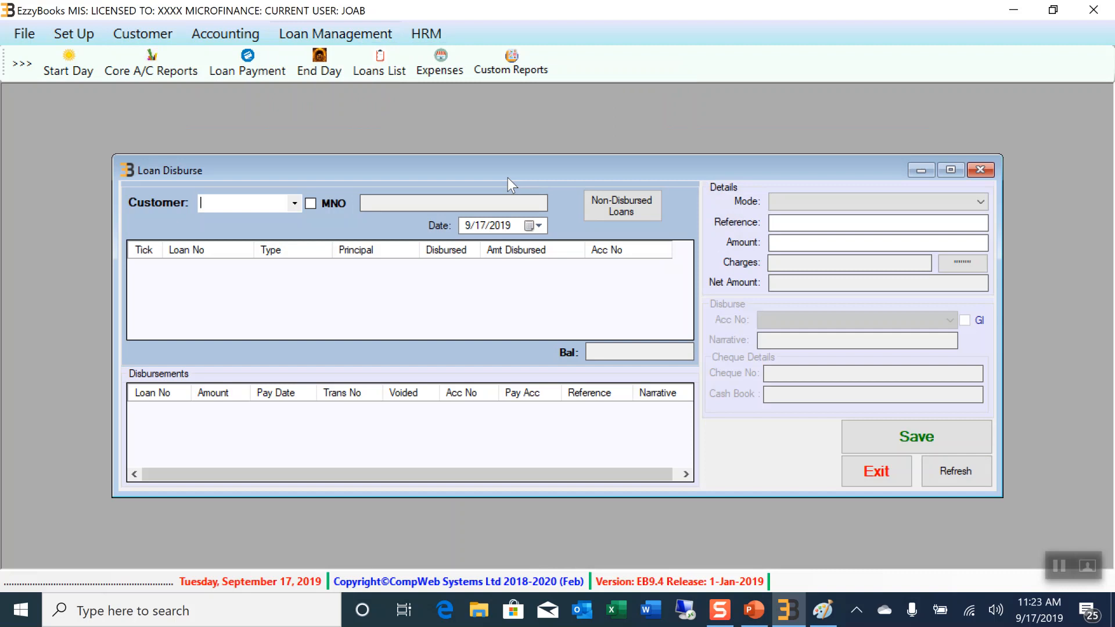
left_click(616, 209)
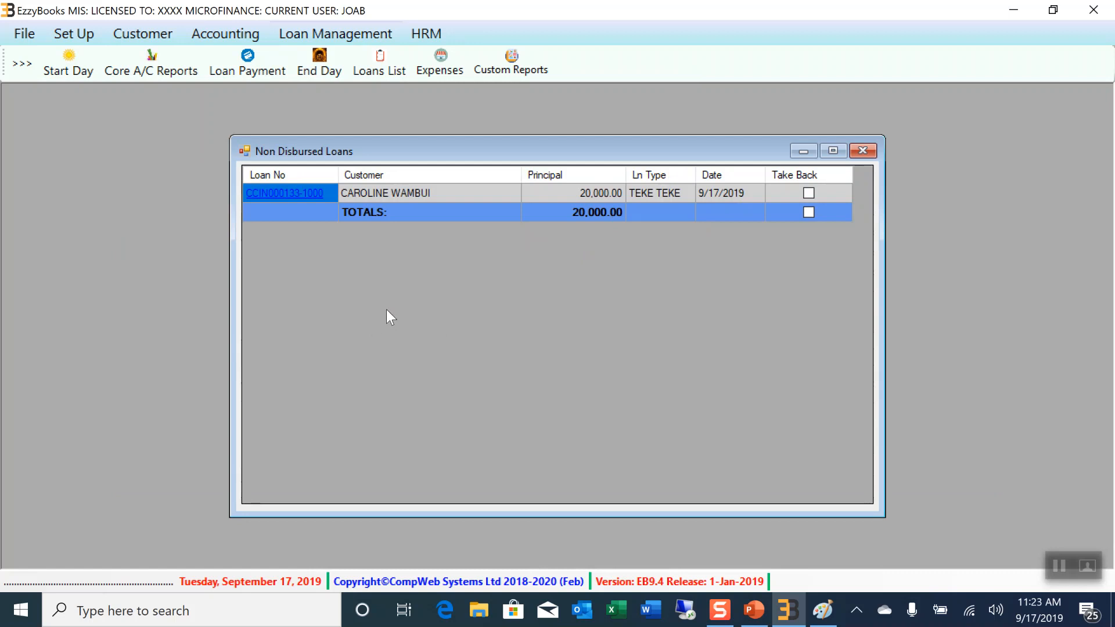
left_click(294, 201)
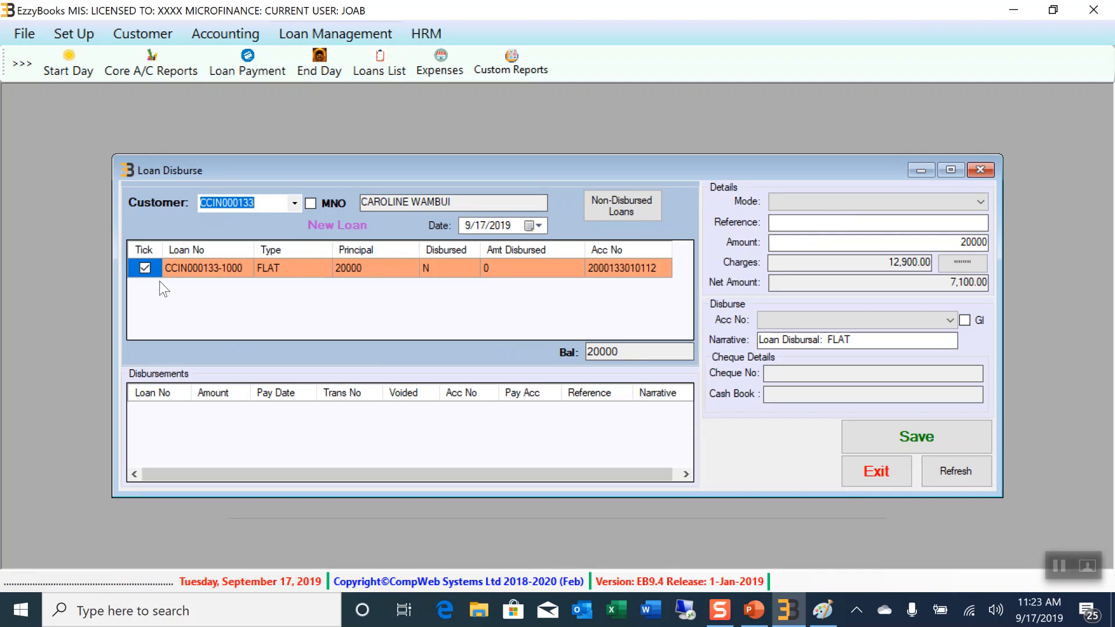
Set the disbursement mode to MPESA with reference DFSDGSFGFSG and review the 12,900 charges
left_click(954, 208)
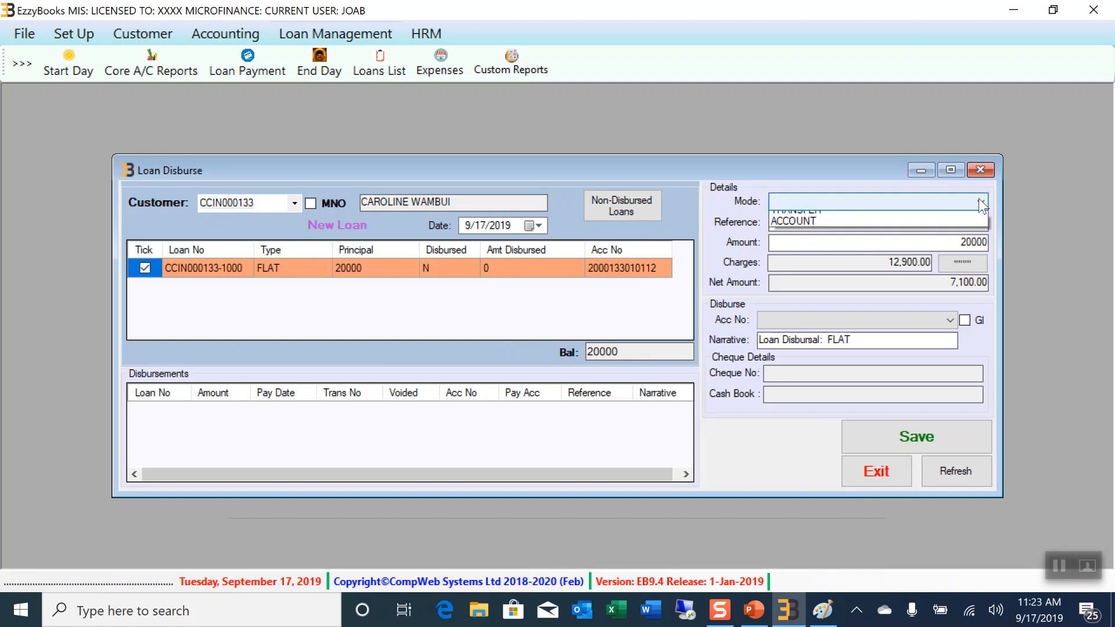
left_click(823, 228)
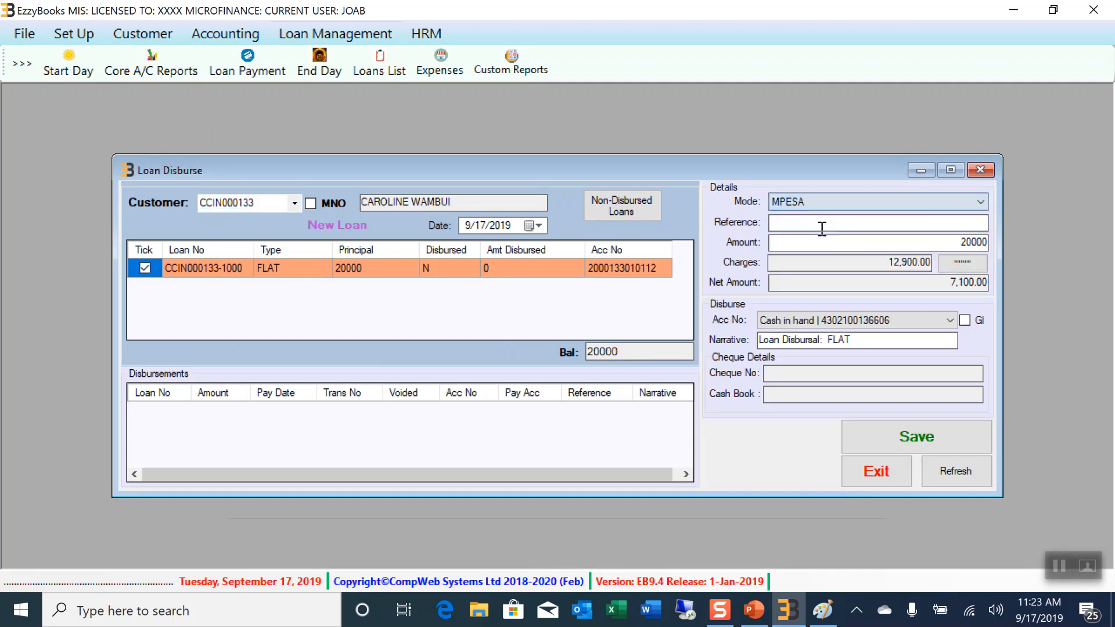
left_click(816, 224)
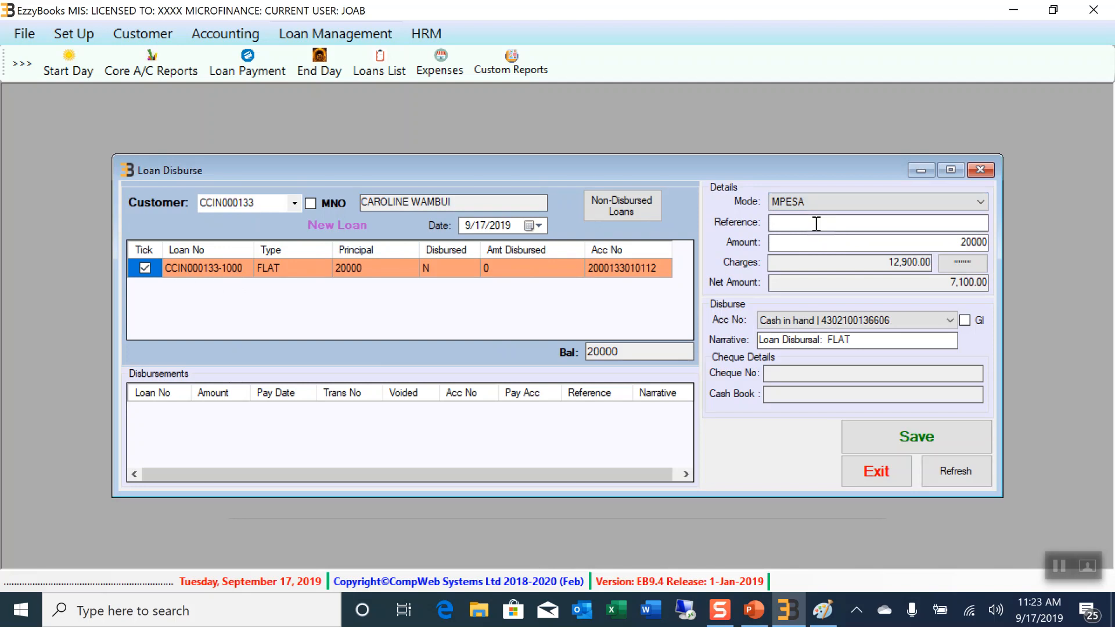
type("DFSDGSFGFSG")
left_click(963, 262)
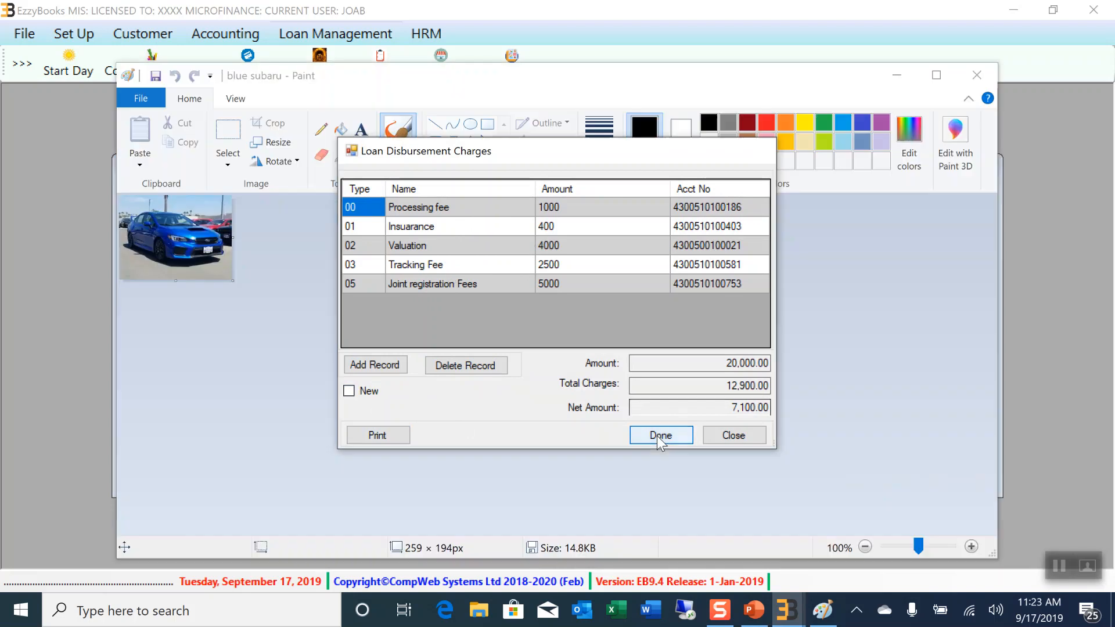
left_click(658, 435)
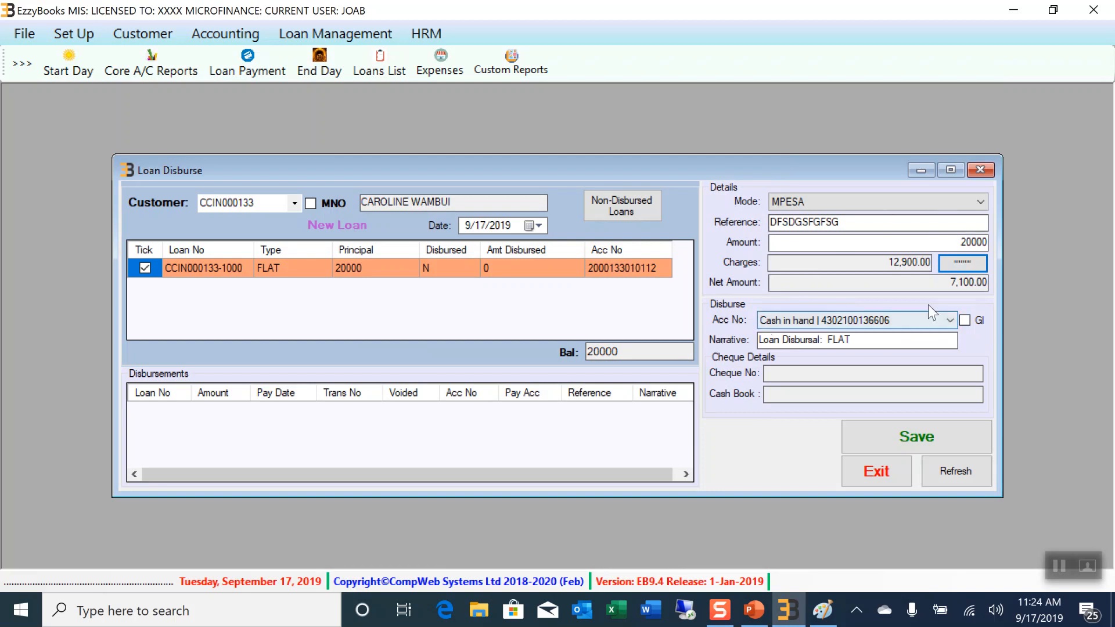
Disburse the 20,000 loan from the Cooperative Bank account and request a printed disbursement voucher
left_click(951, 321)
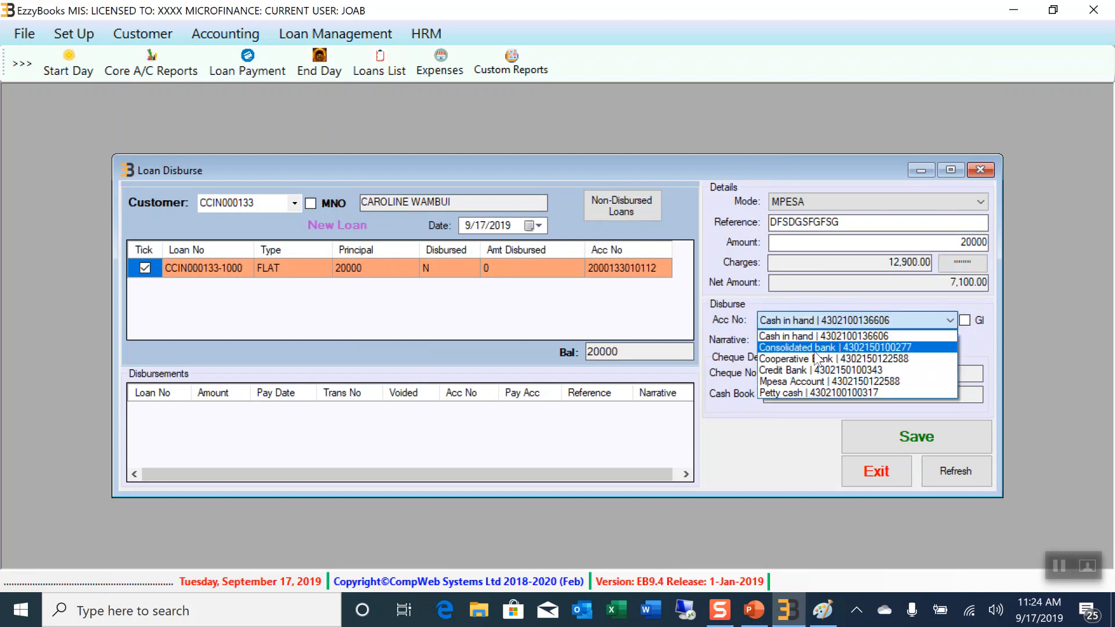
left_click(809, 359)
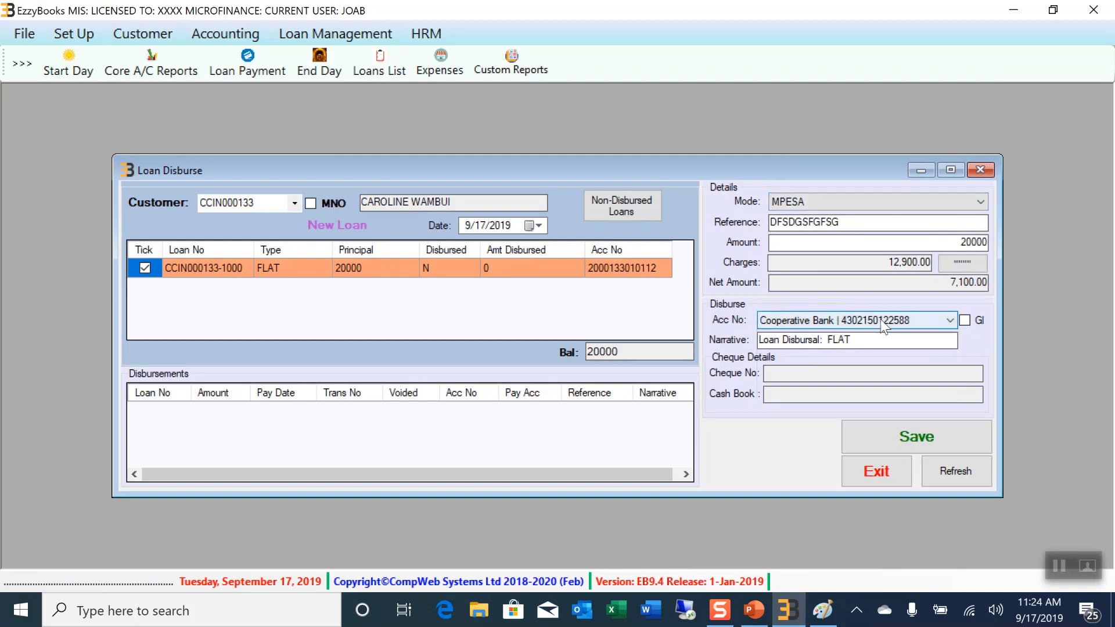
left_click(896, 440)
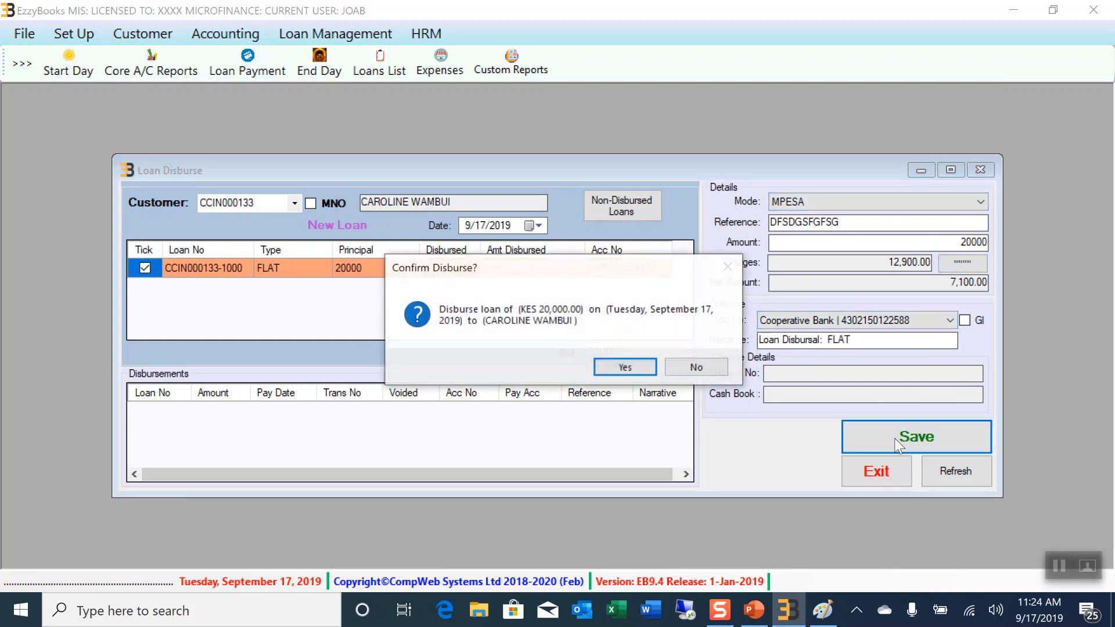
left_click(633, 371)
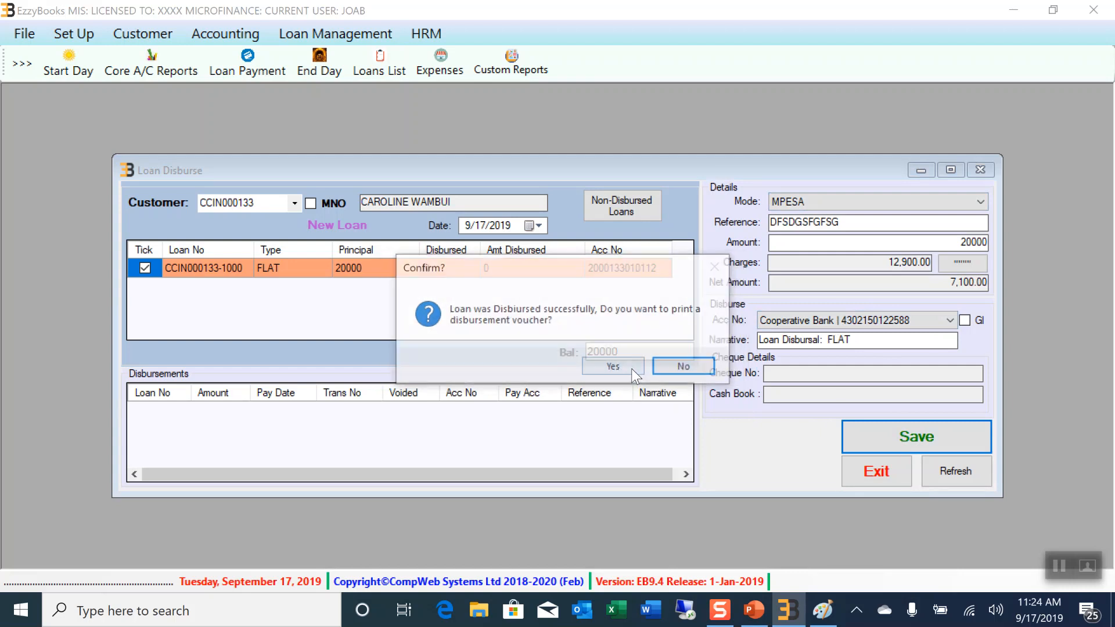
left_click(613, 368)
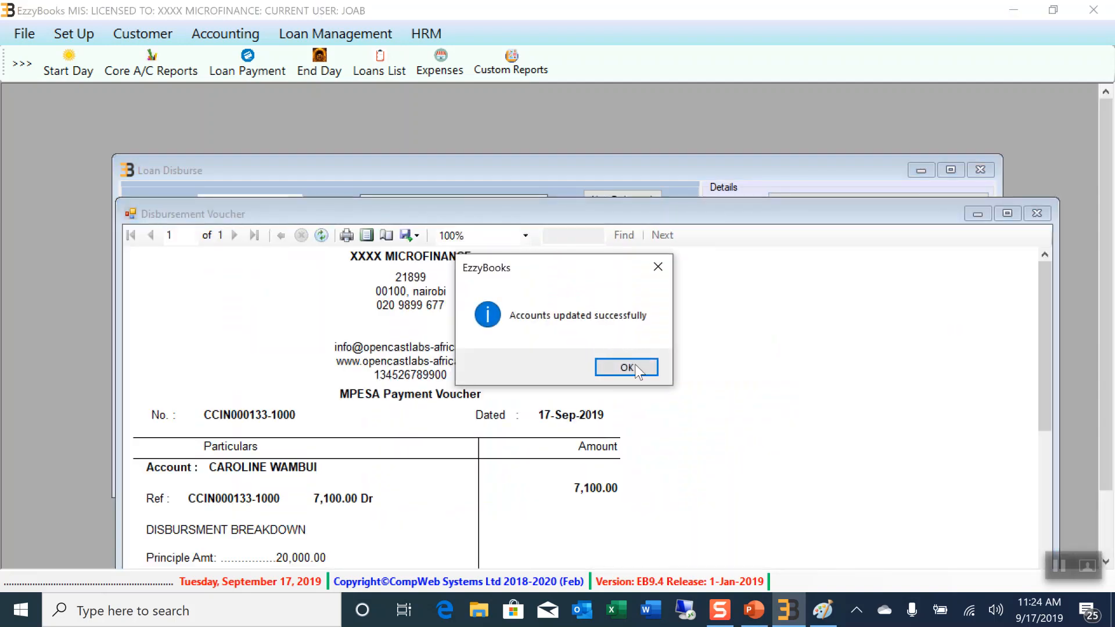
Acknowledge the accounts update and maximise the disbursement voucher showing the 7,100.00 net payout
left_click(629, 367)
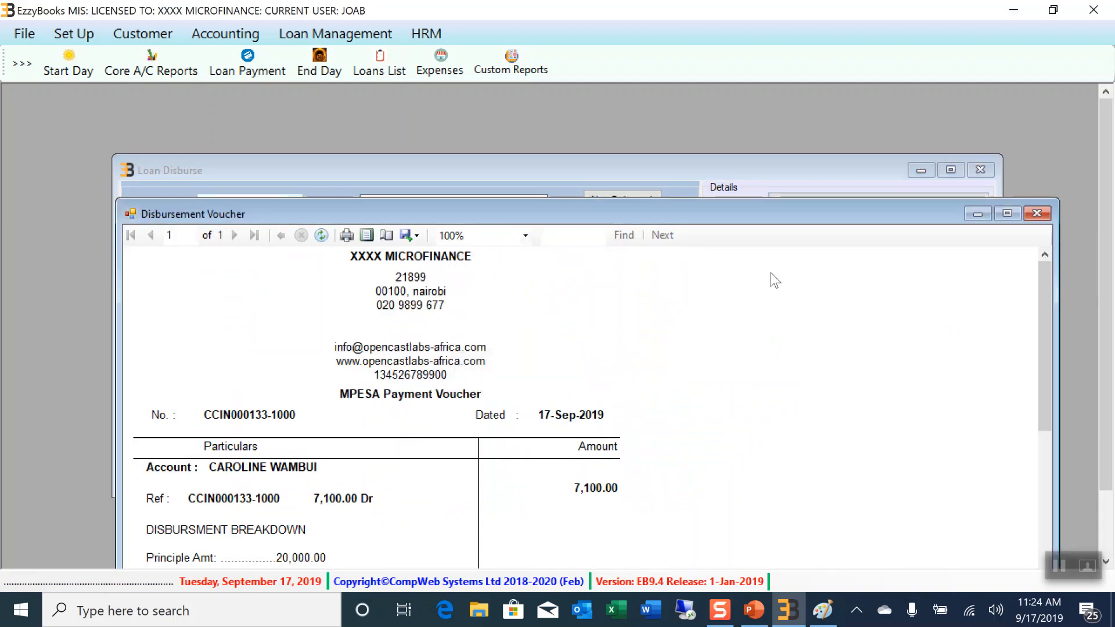
left_click(1007, 213)
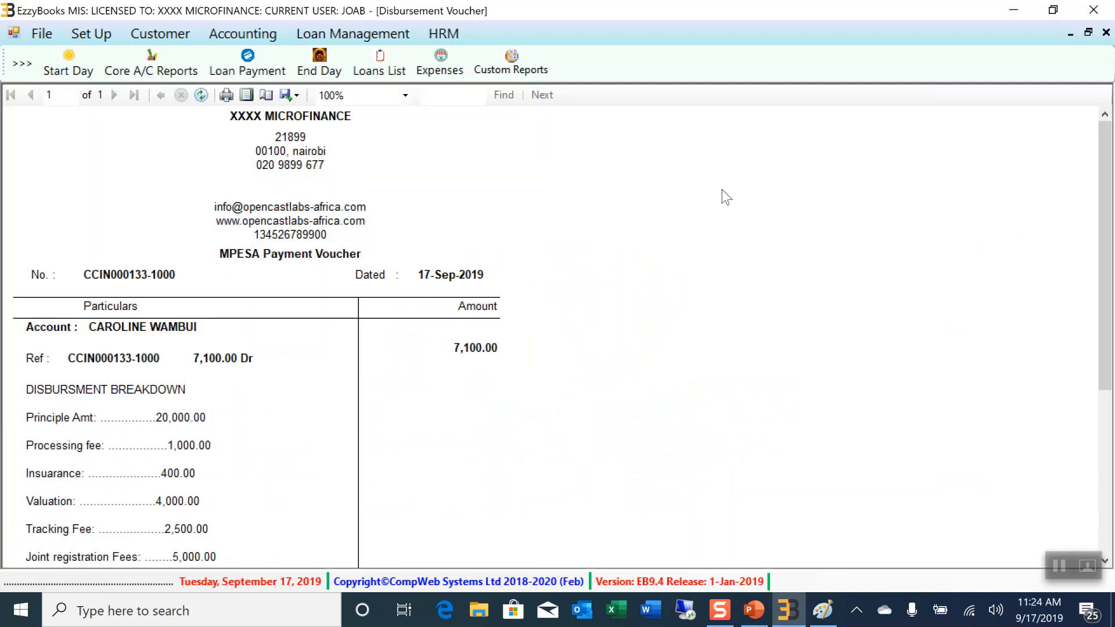
left_click_drag(1104, 180, 1083, 310)
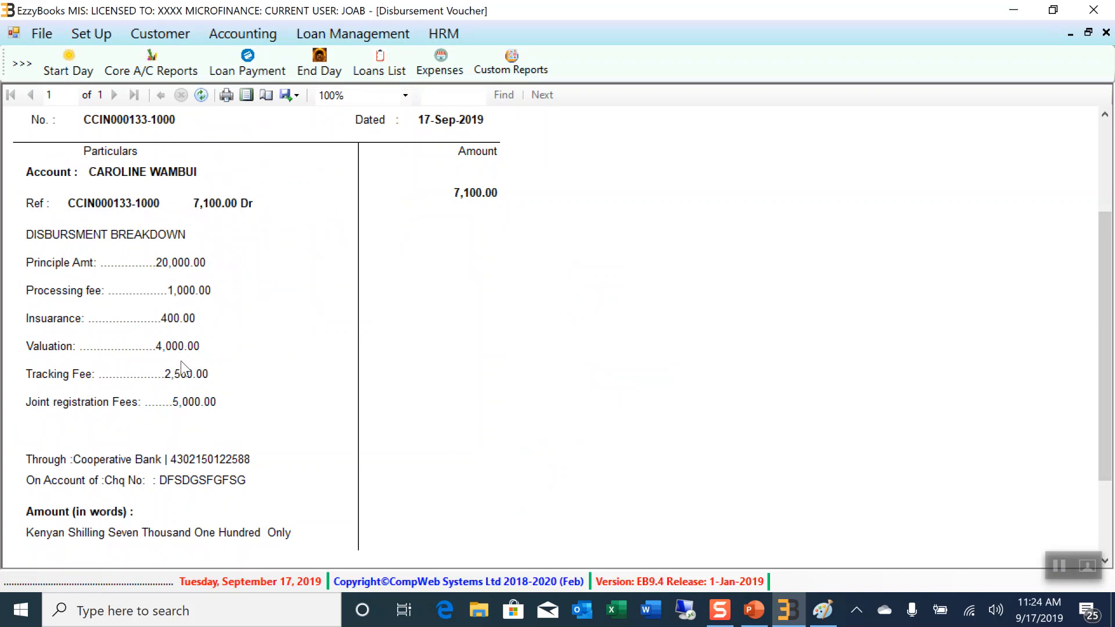
scroll(498, 278, "down", 3)
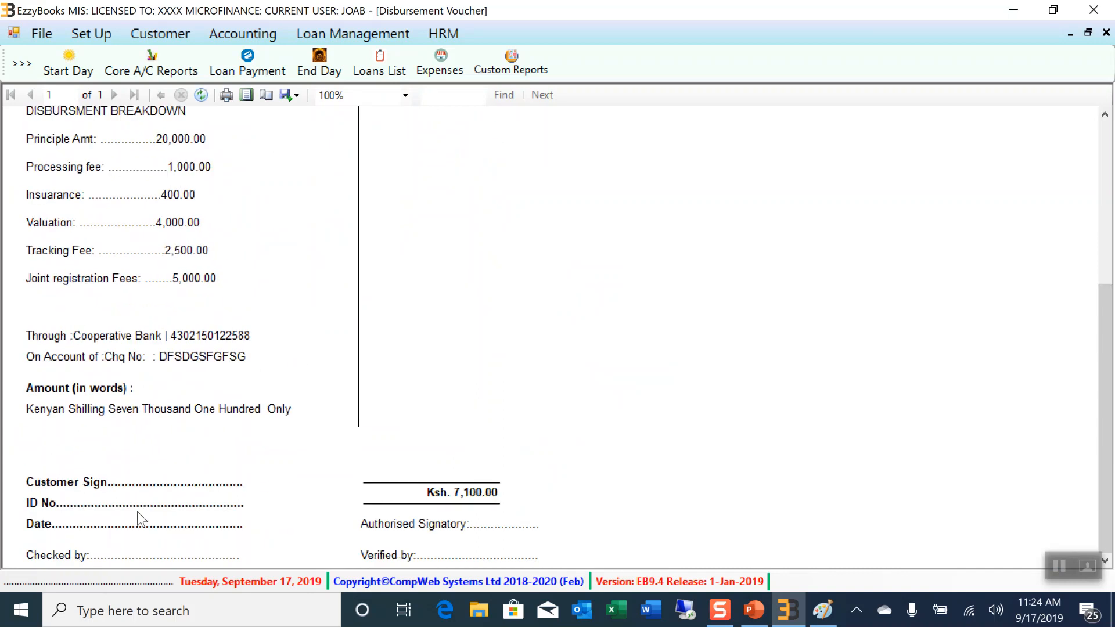
scroll(308, 474, "up", 5)
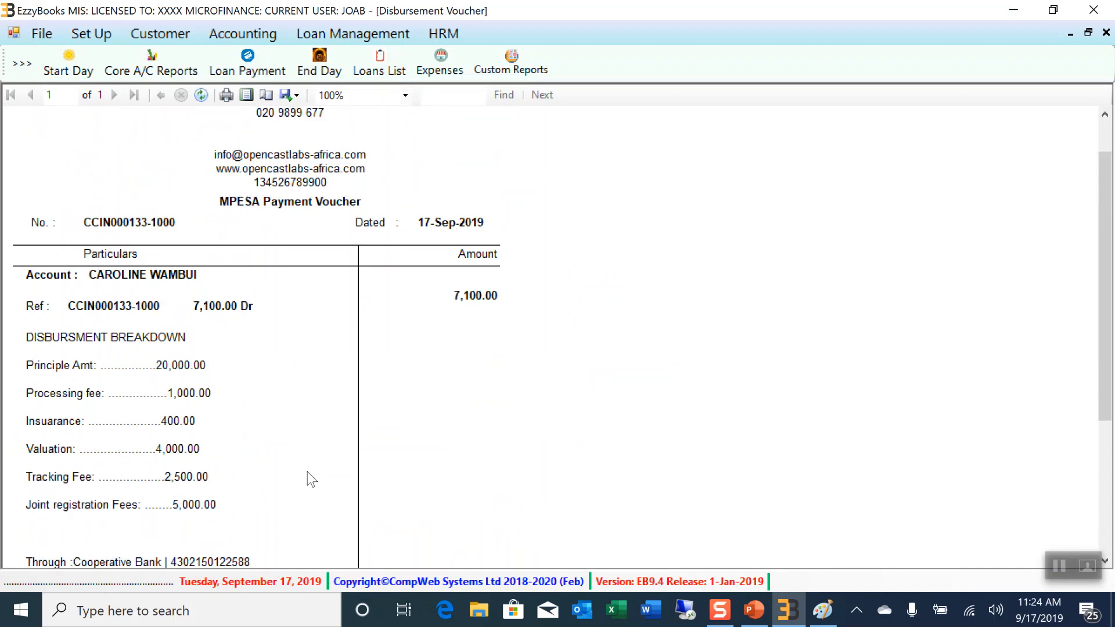
Scroll through the voucher, then close it and the Loan Disburse form
scroll(395, 343, "down", 3)
scroll(409, 331, "up", 4)
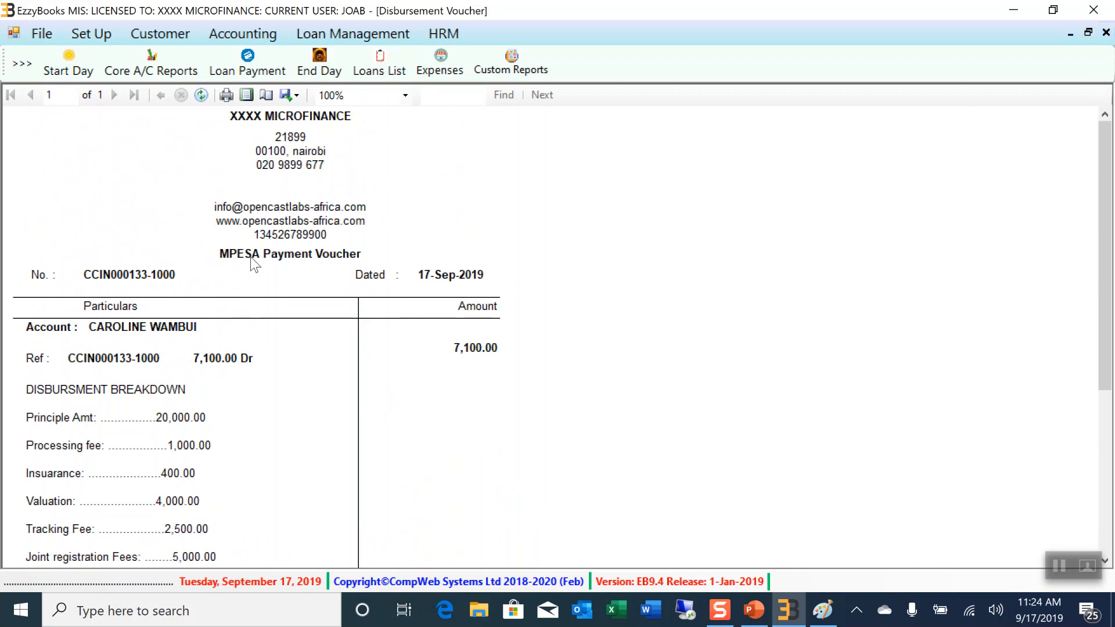
scroll(430, 282, "down", 6)
scroll(431, 292, "up", 6)
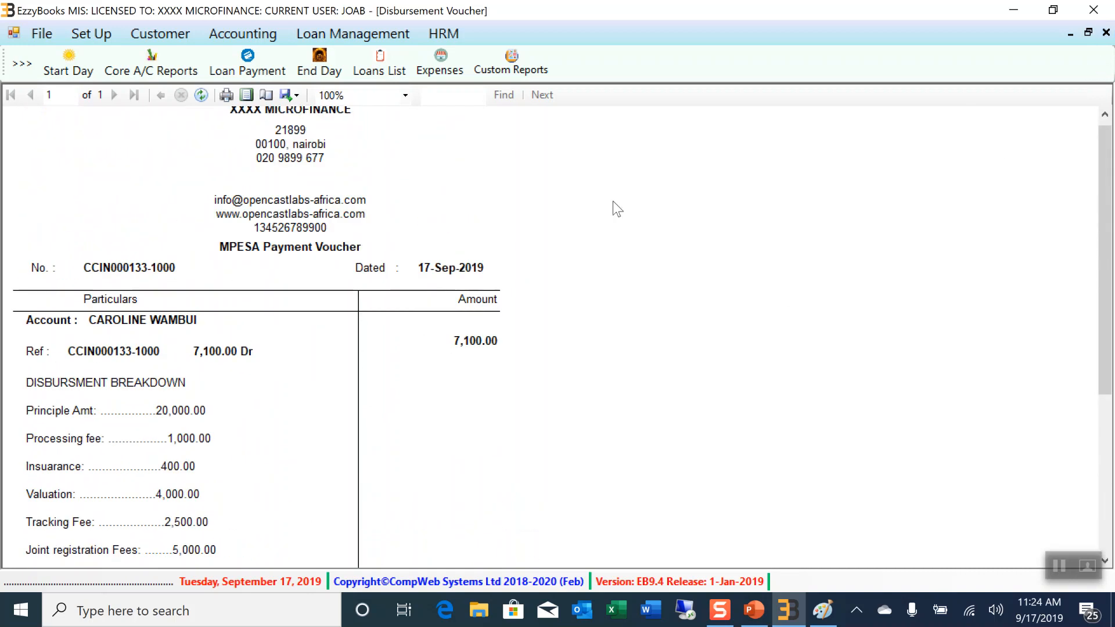
left_click(1107, 35)
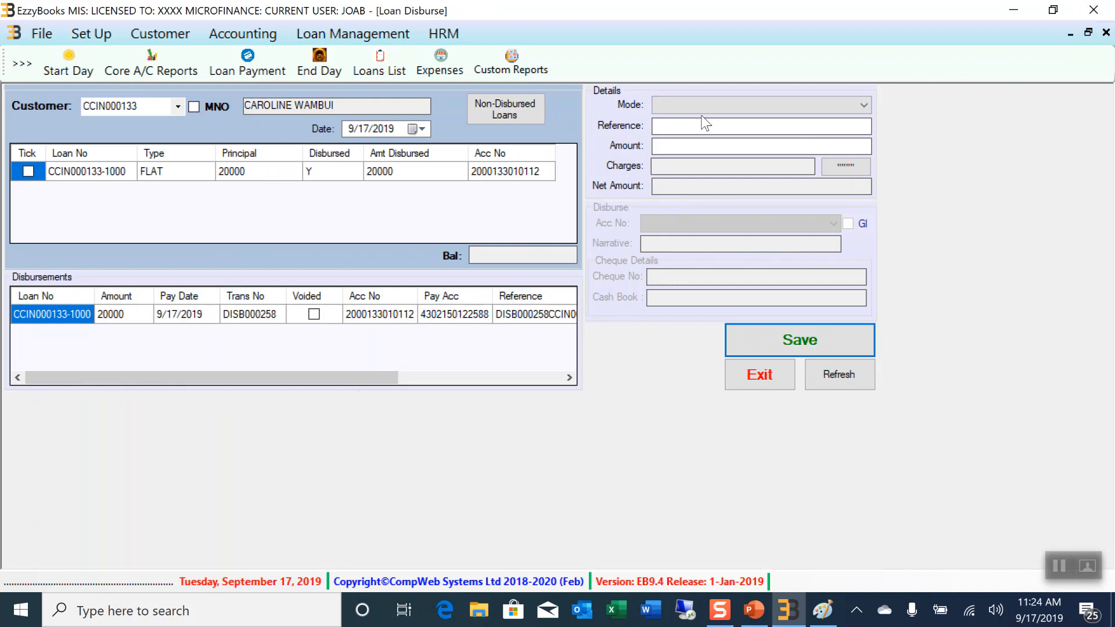
left_click(1107, 32)
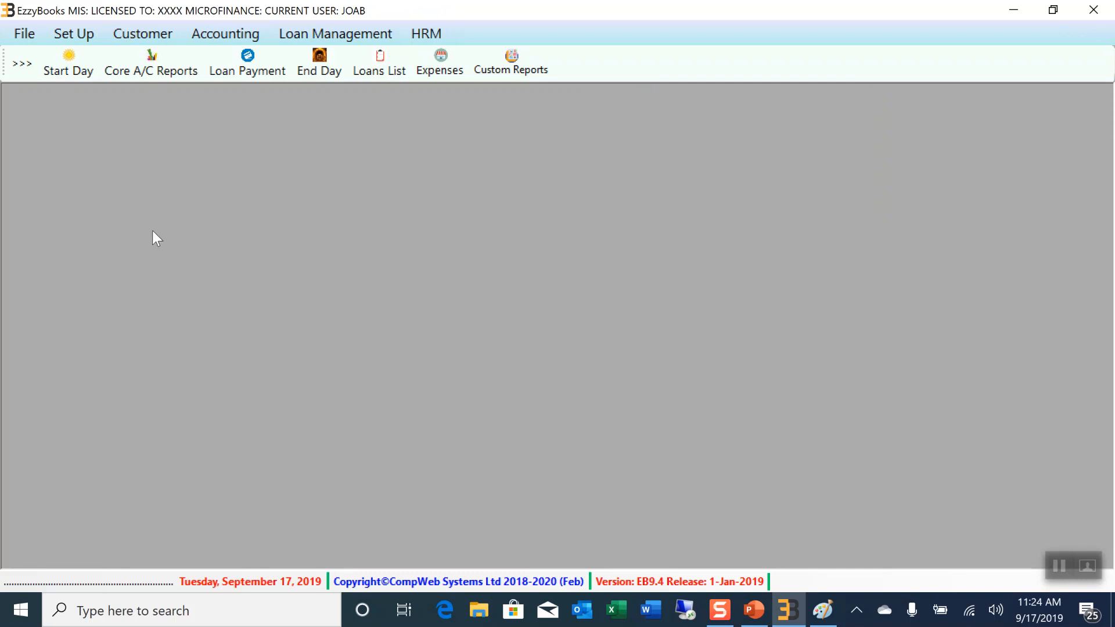
Open Loan Repayment and load the customer's 20,000 TEKE TEKE loan with 8,667.00 instalments
left_click(303, 35)
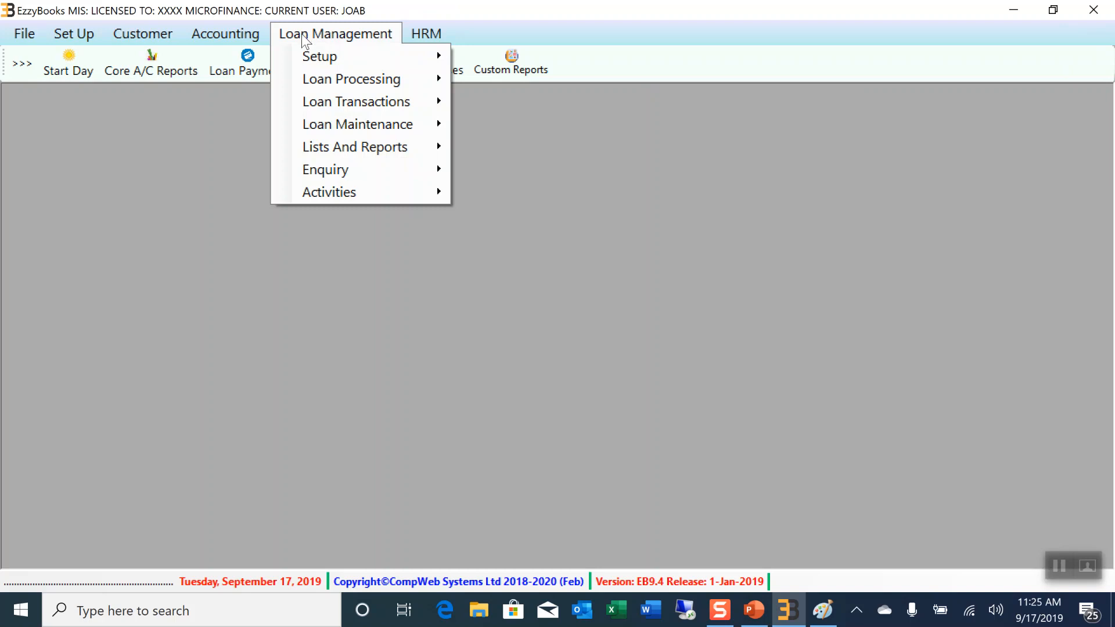
mouse_move(349, 106)
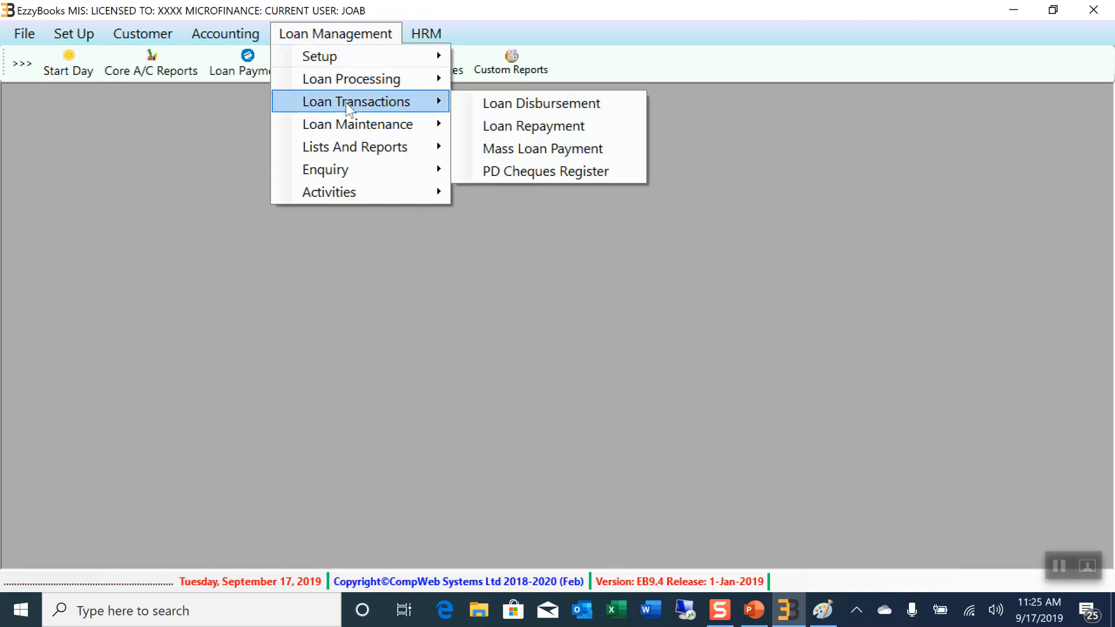
left_click(516, 131)
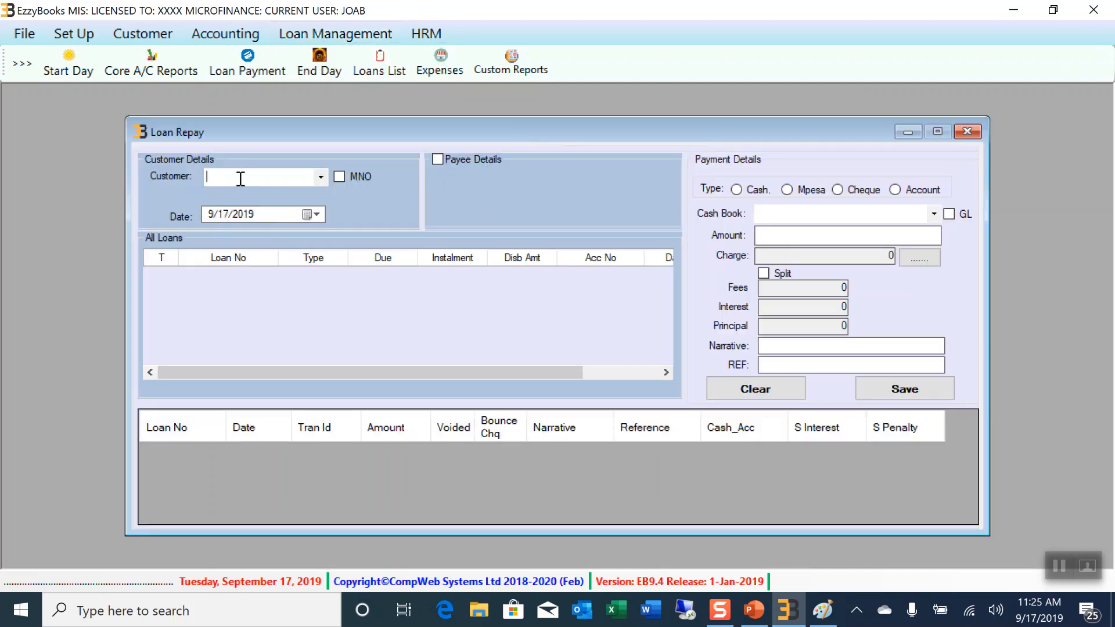
type("CAR")
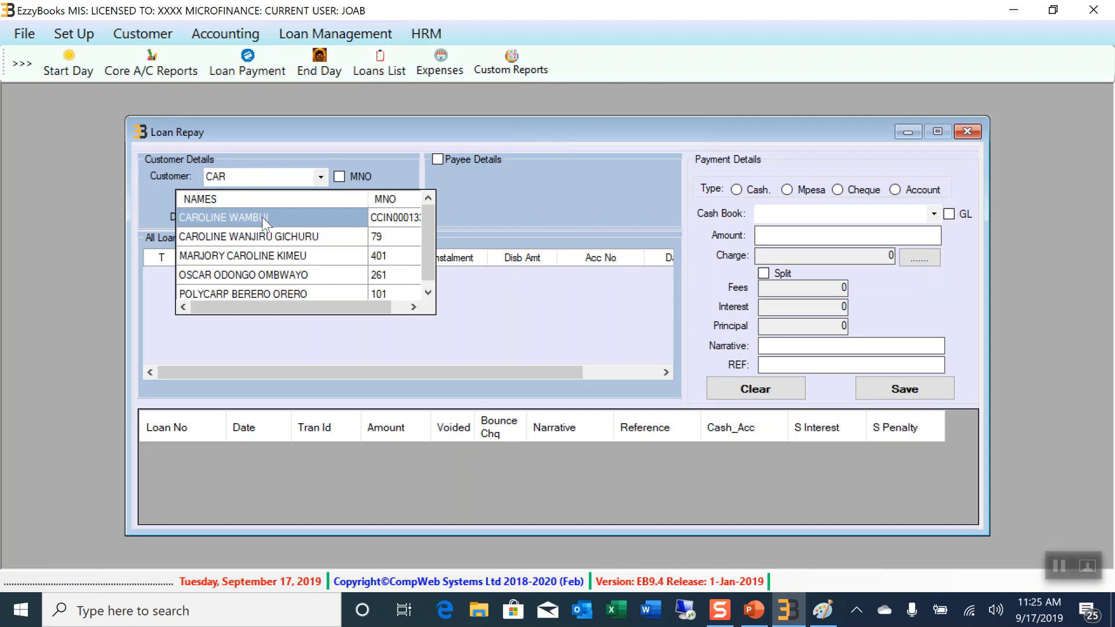
left_click(243, 217)
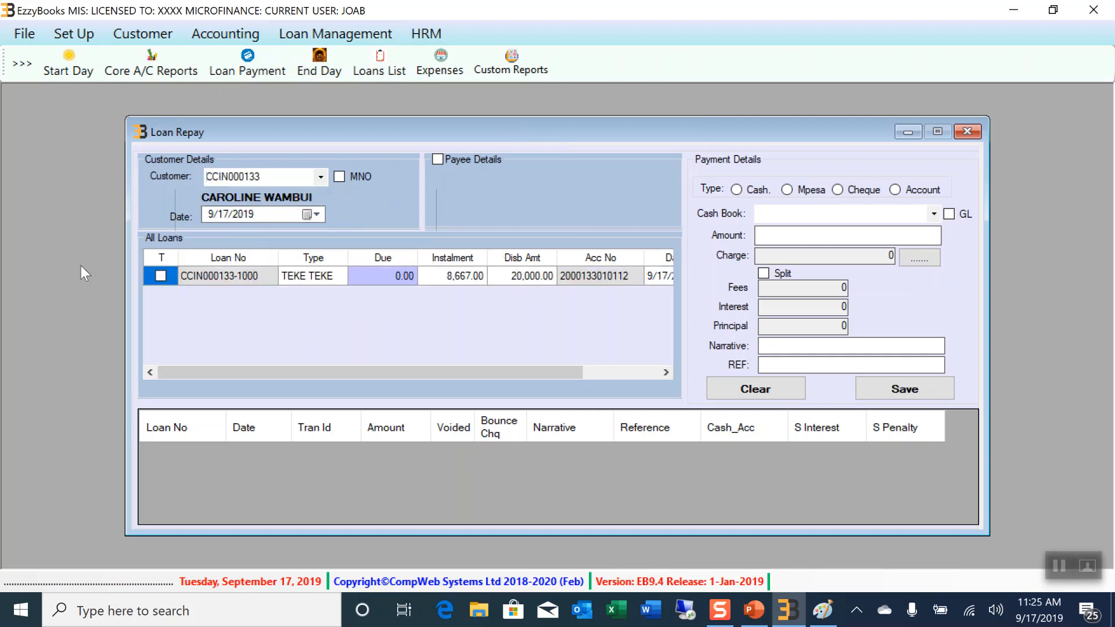
Tick the loan and enter a 5,000.00 cash repayment from Cash in hand, reference FDFGGFG
left_click(159, 277)
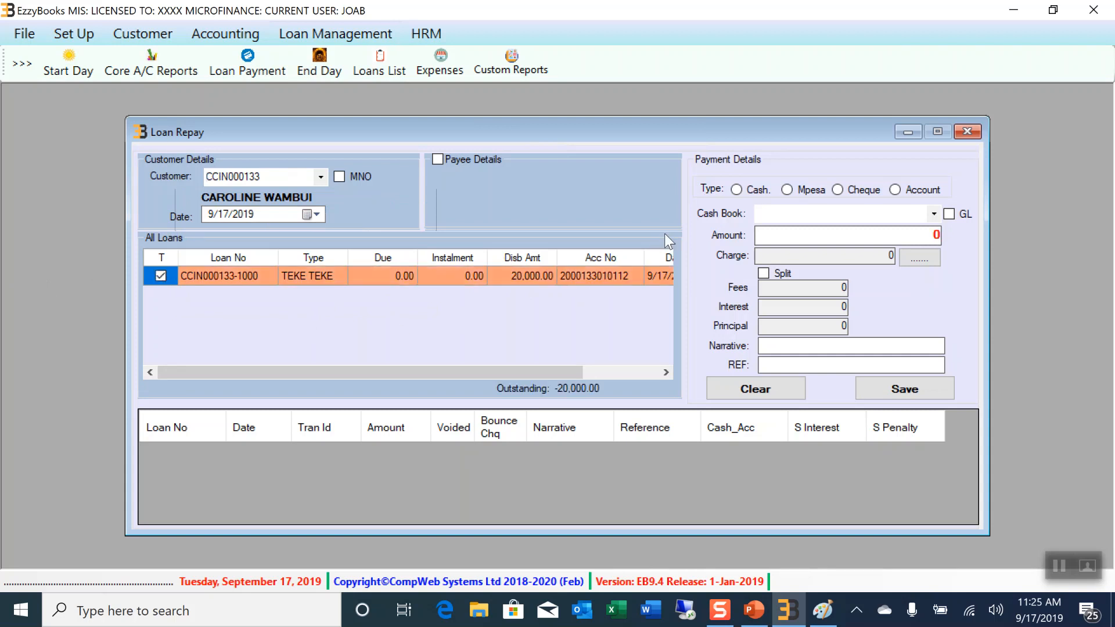
left_click(736, 190)
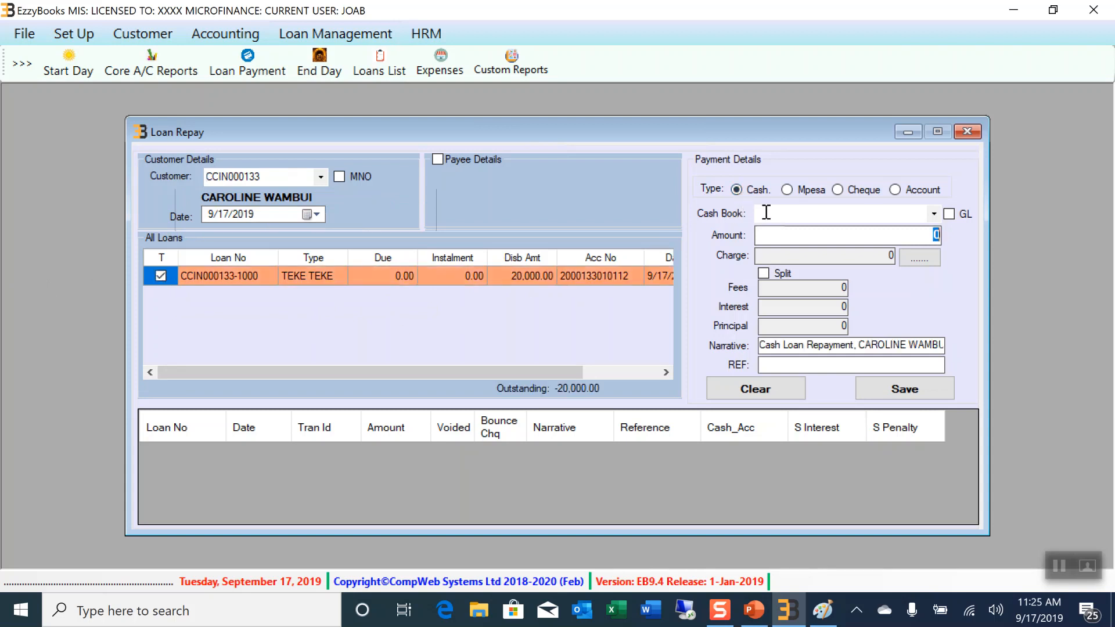
left_click(933, 214)
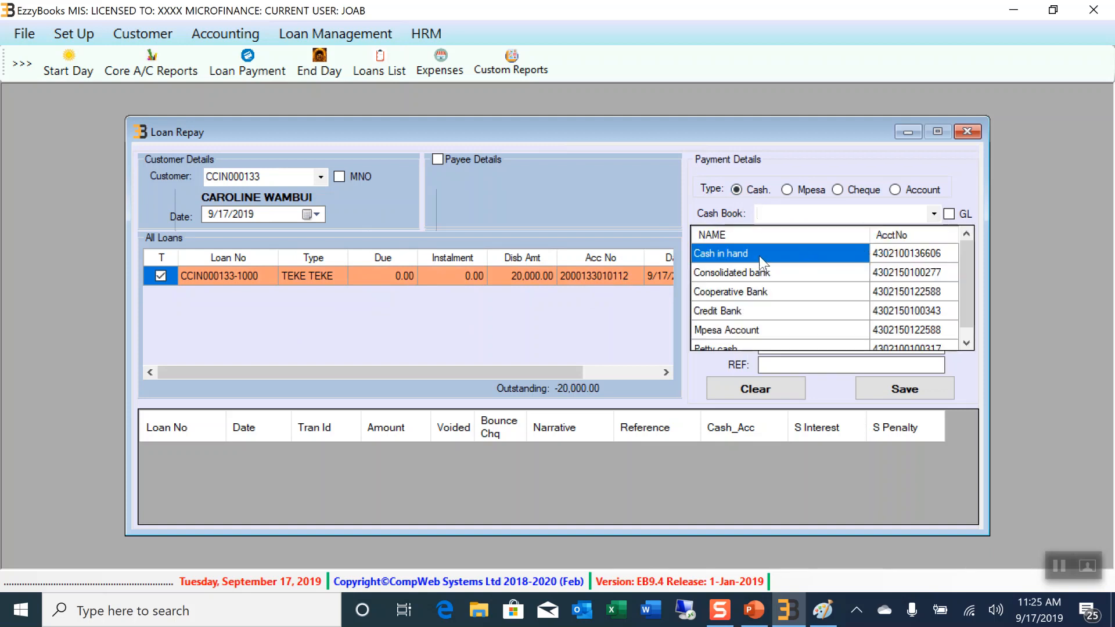
left_click(758, 256)
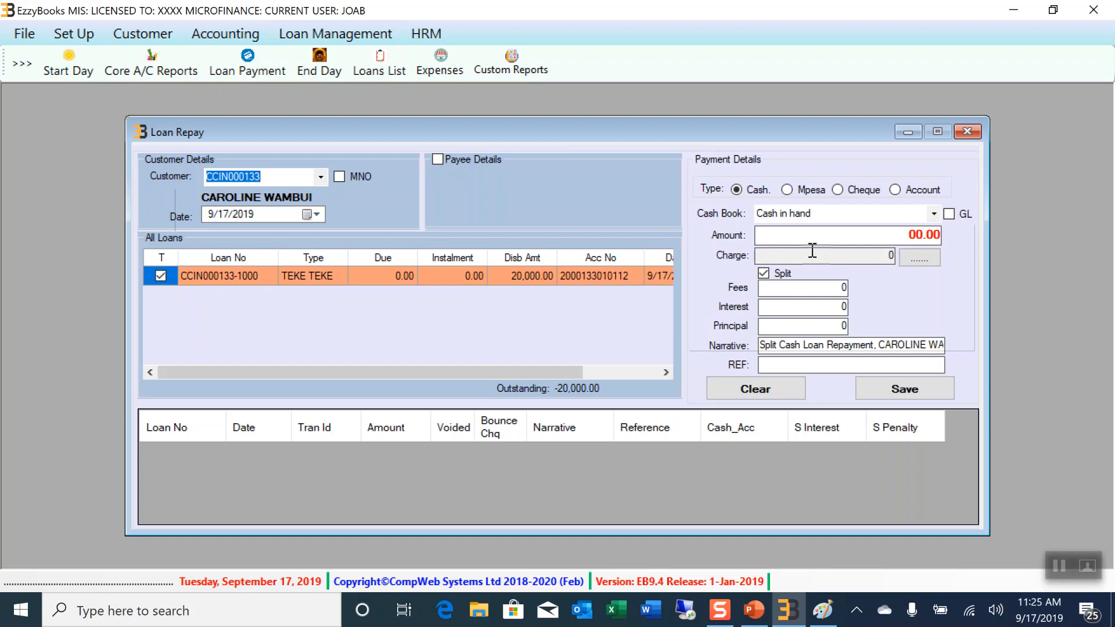
left_click(872, 236)
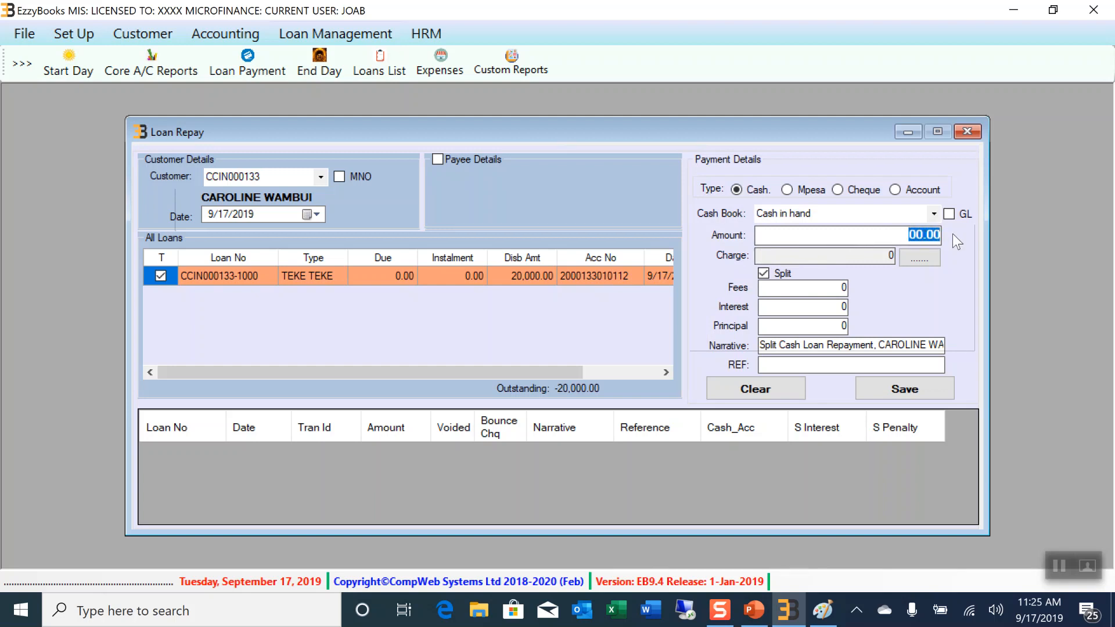
type("5000")
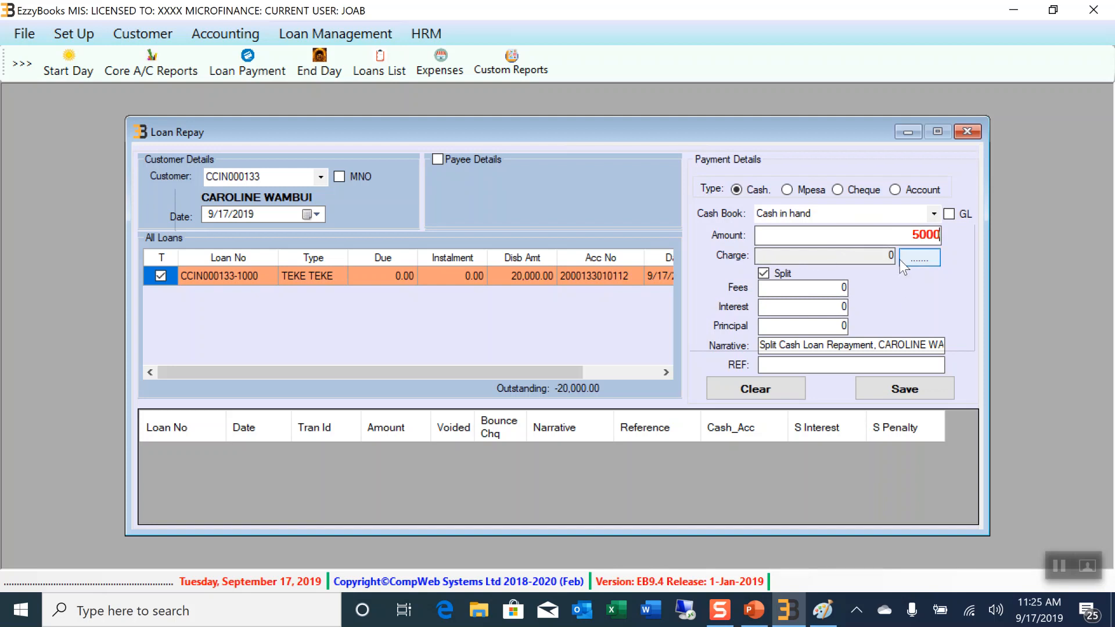
left_click(831, 368)
type("FDFGGFG")
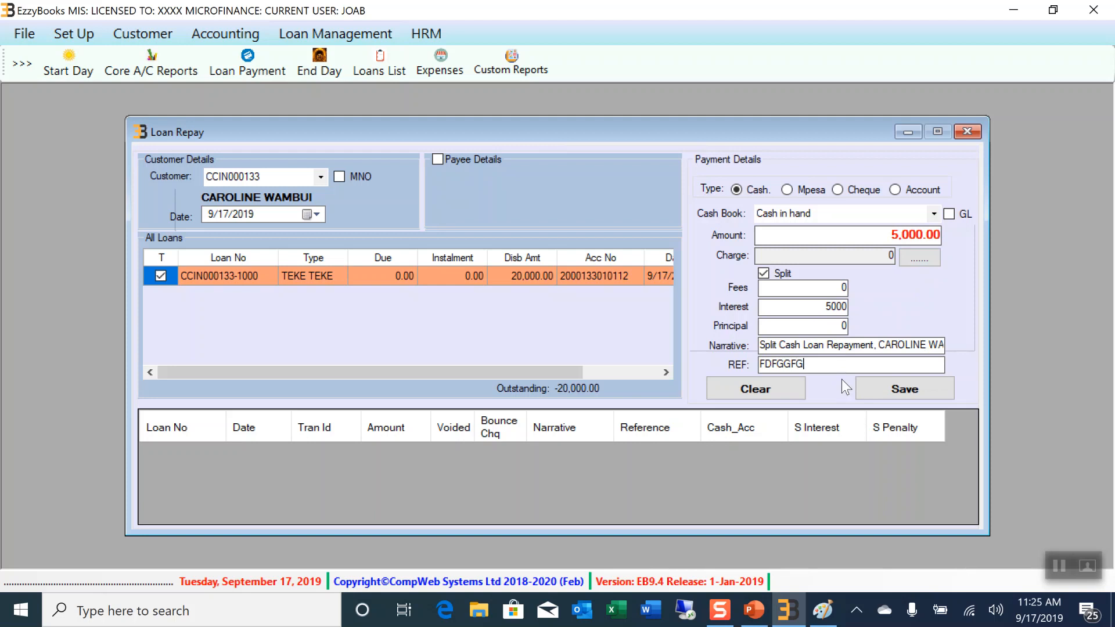
Save and confirm the 5,000.00 repayment, print its receipt voucher, then close the receipt
left_click(909, 388)
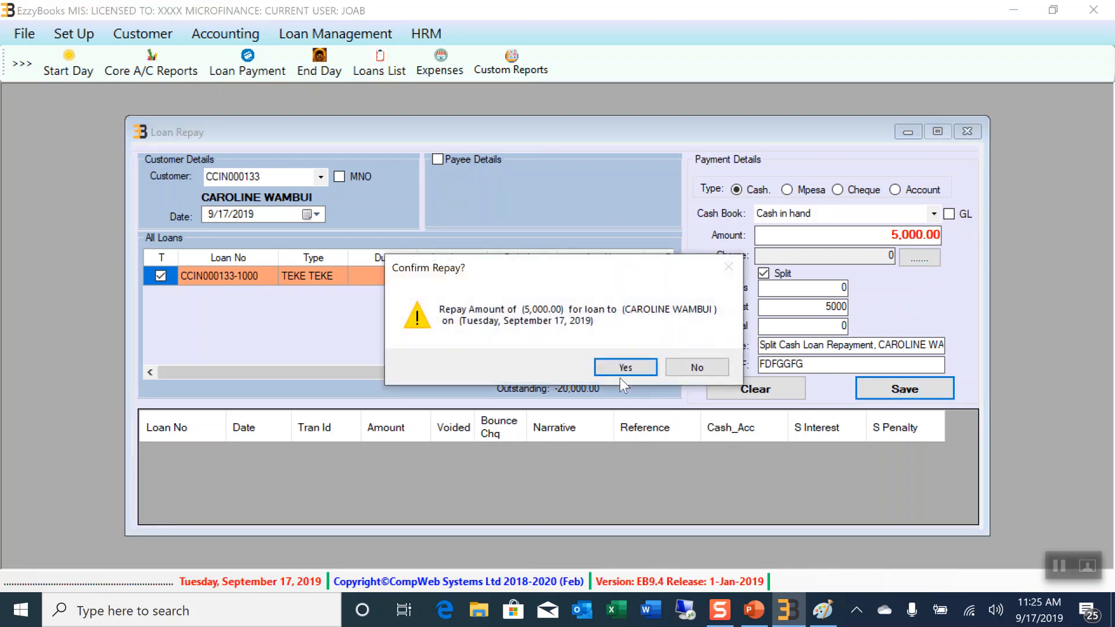
left_click(624, 369)
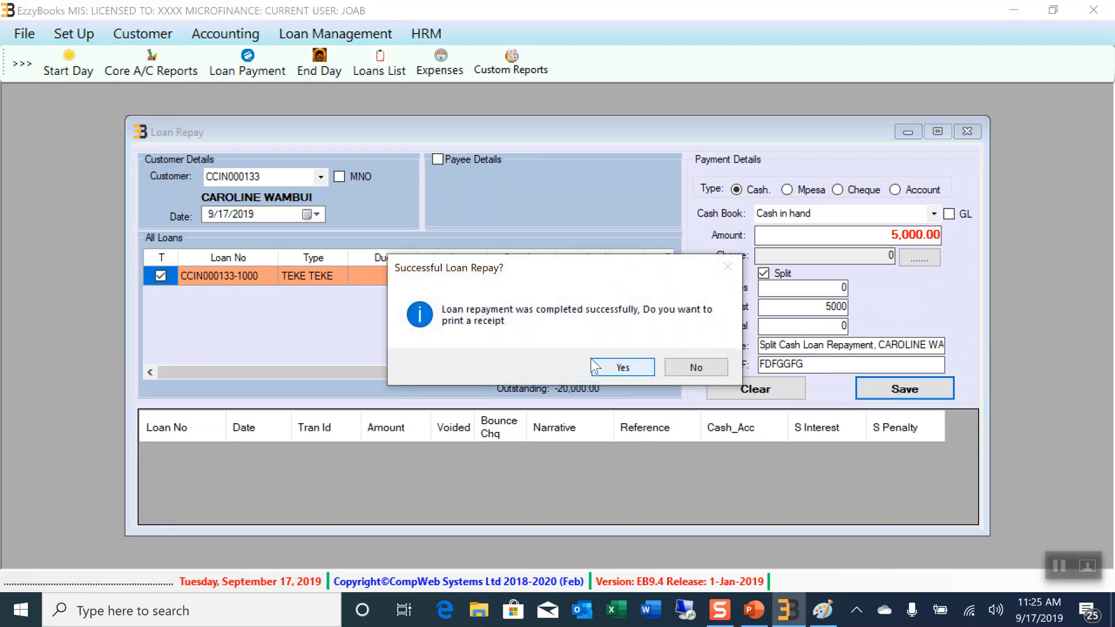
left_click(623, 367)
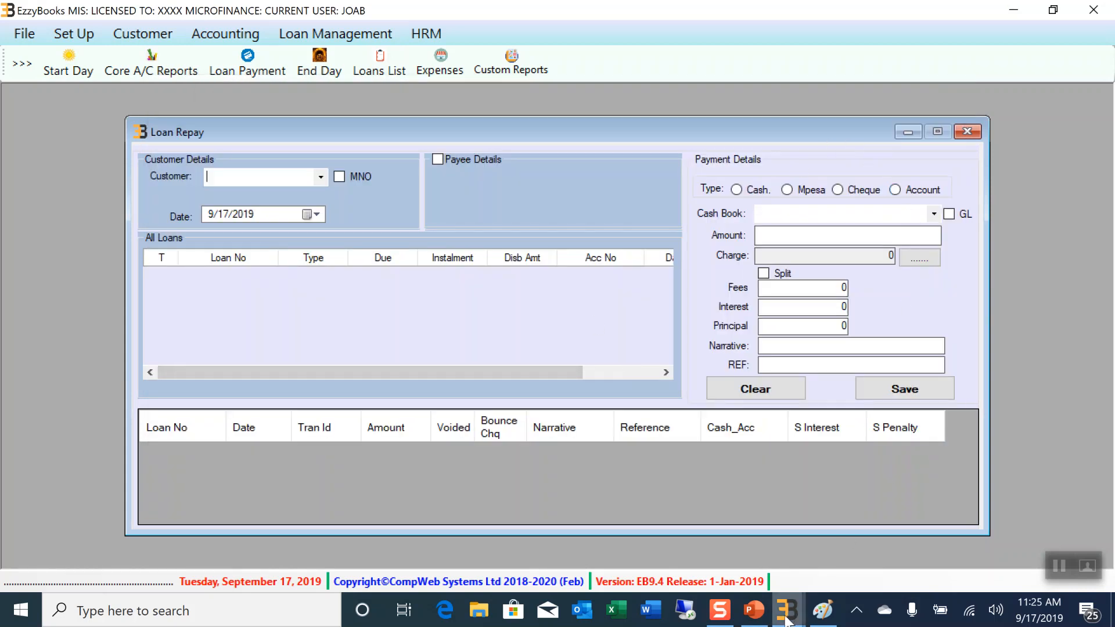
mouse_move(788, 609)
left_click(852, 556)
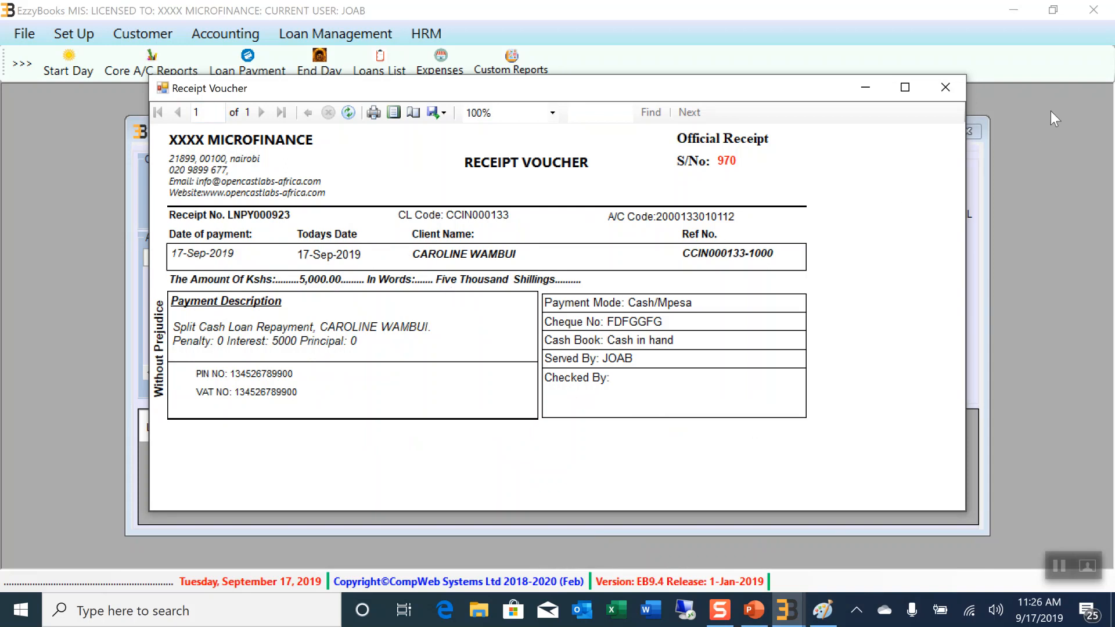
left_click(946, 87)
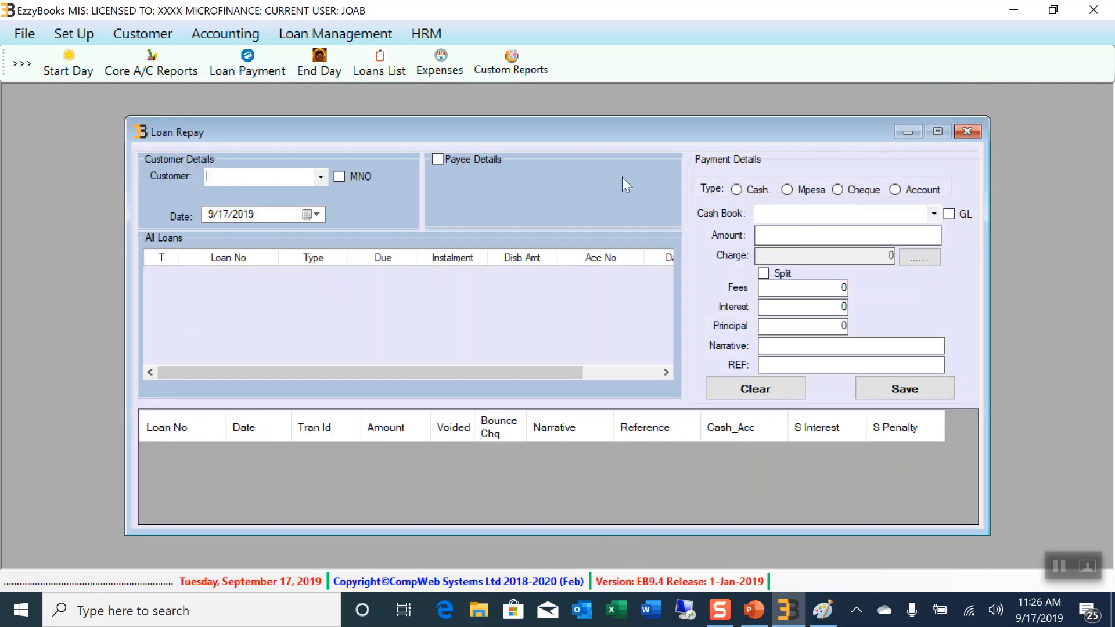
Close Loan Repay and view the TEKE TEKE loan statement showing 21,000.00 due, then close it
left_click(967, 131)
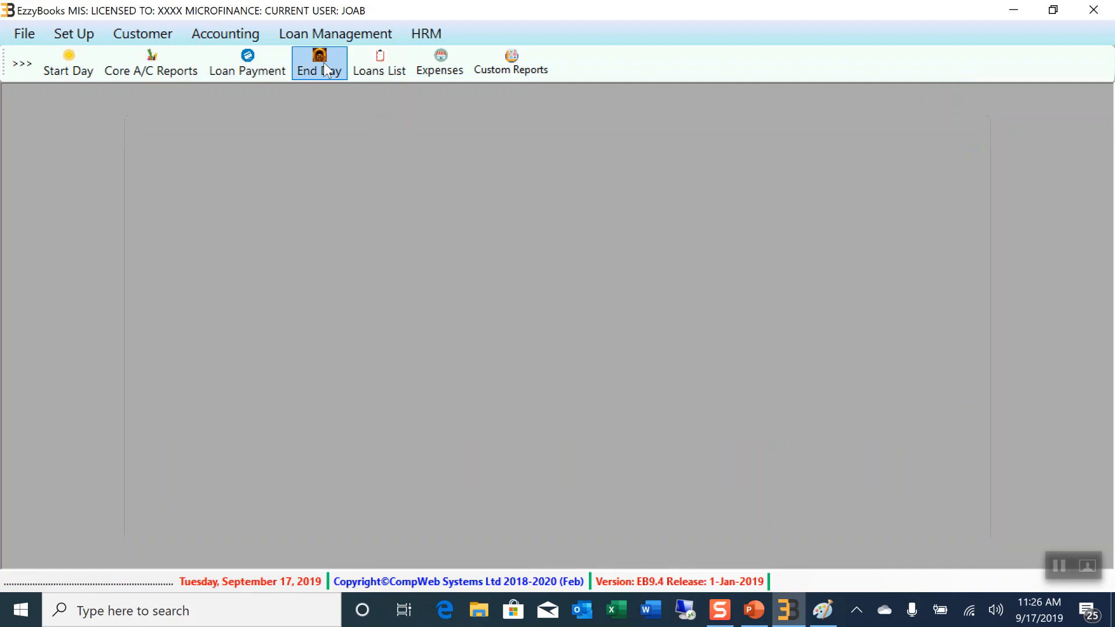
left_click(323, 39)
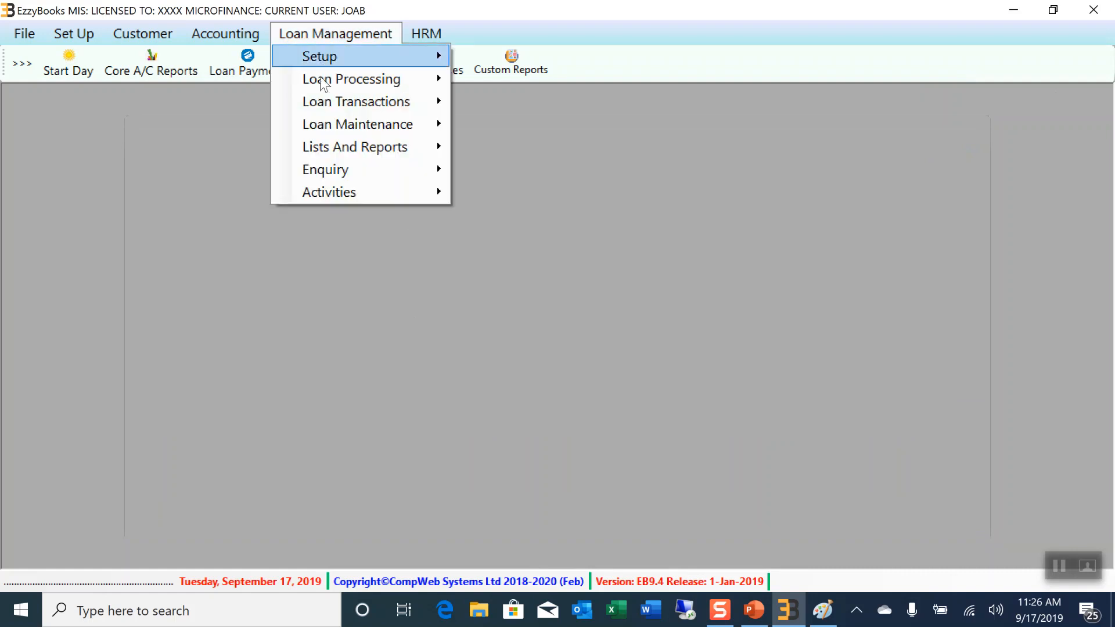
mouse_move(361, 170)
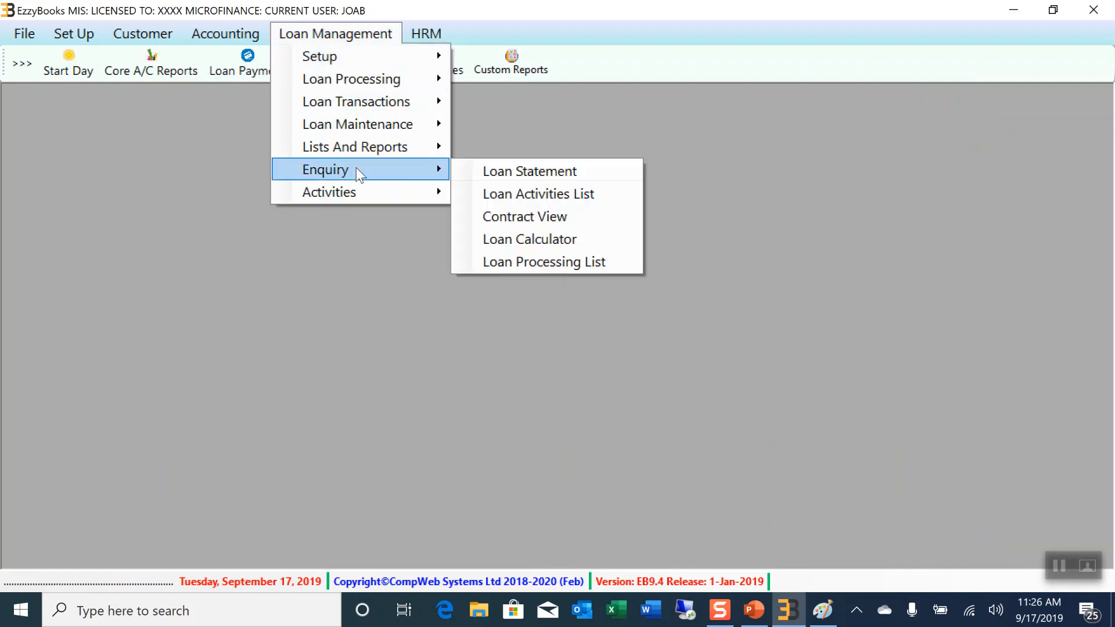
left_click(517, 171)
left_click(374, 134)
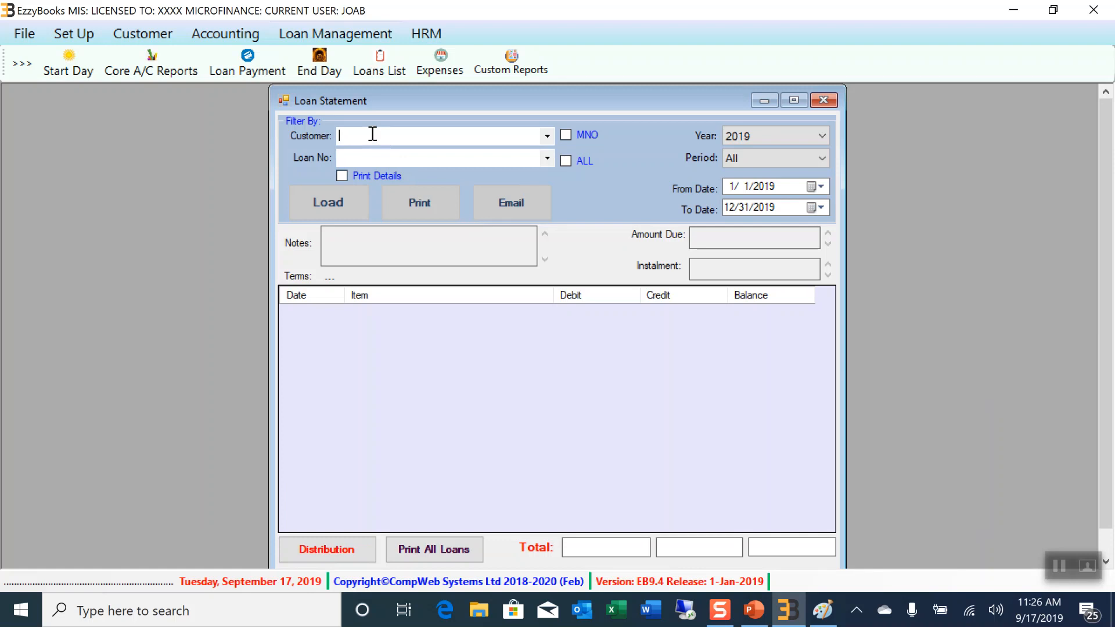
type("CAR")
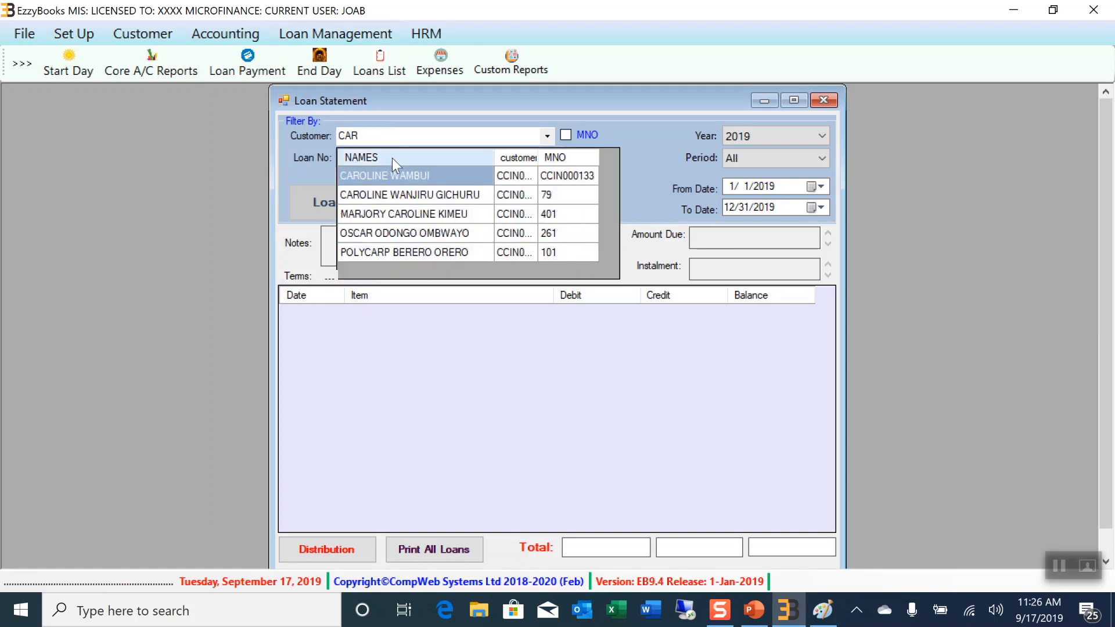
left_click(402, 175)
left_click(547, 157)
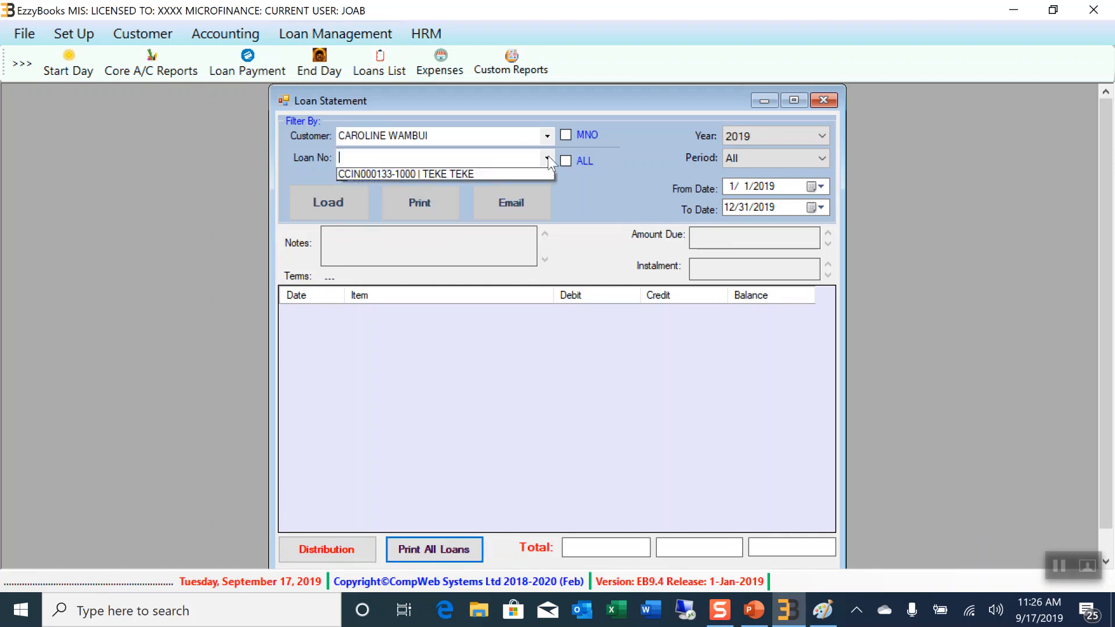
left_click(482, 174)
left_click(325, 203)
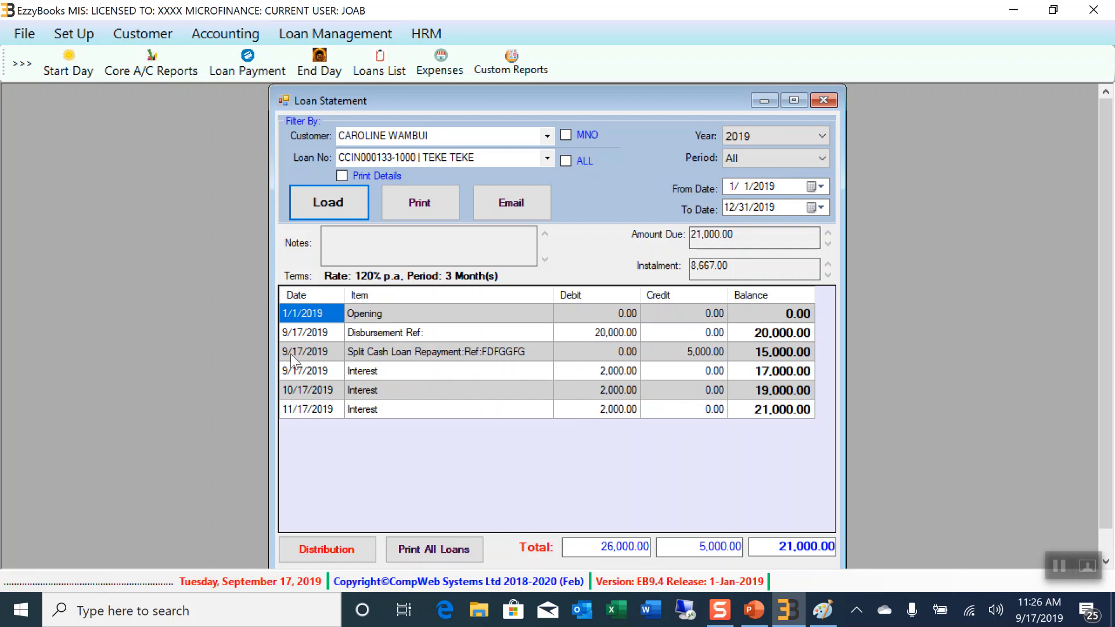
left_click(825, 101)
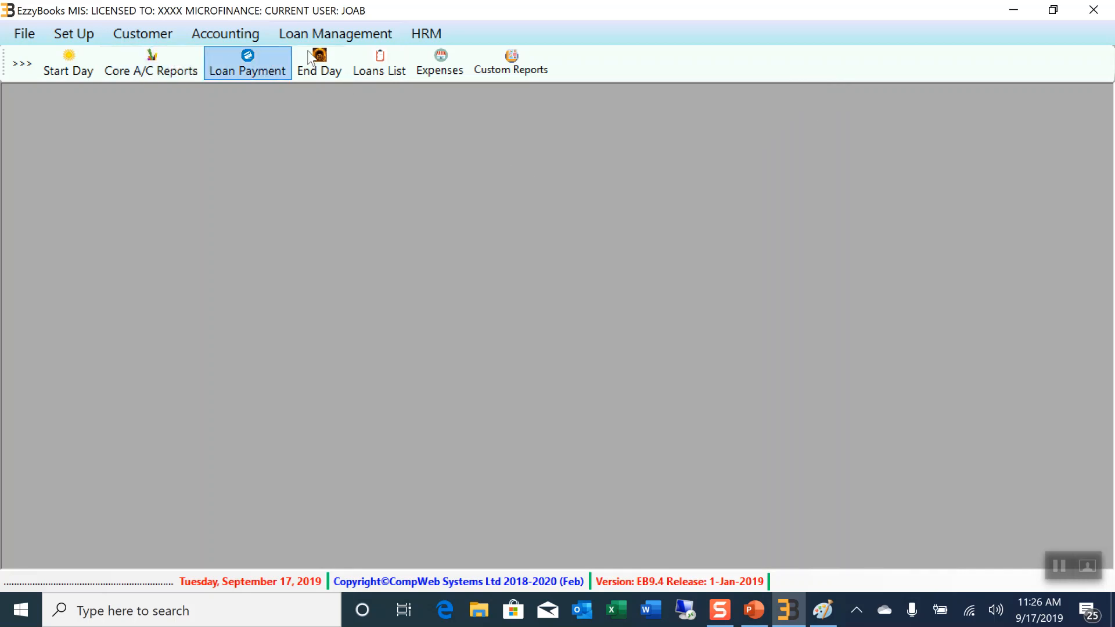
Compute a 6-month, 10% annual reducing loan of 5,000,000 in the Loan Calculator, then close it
left_click(304, 32)
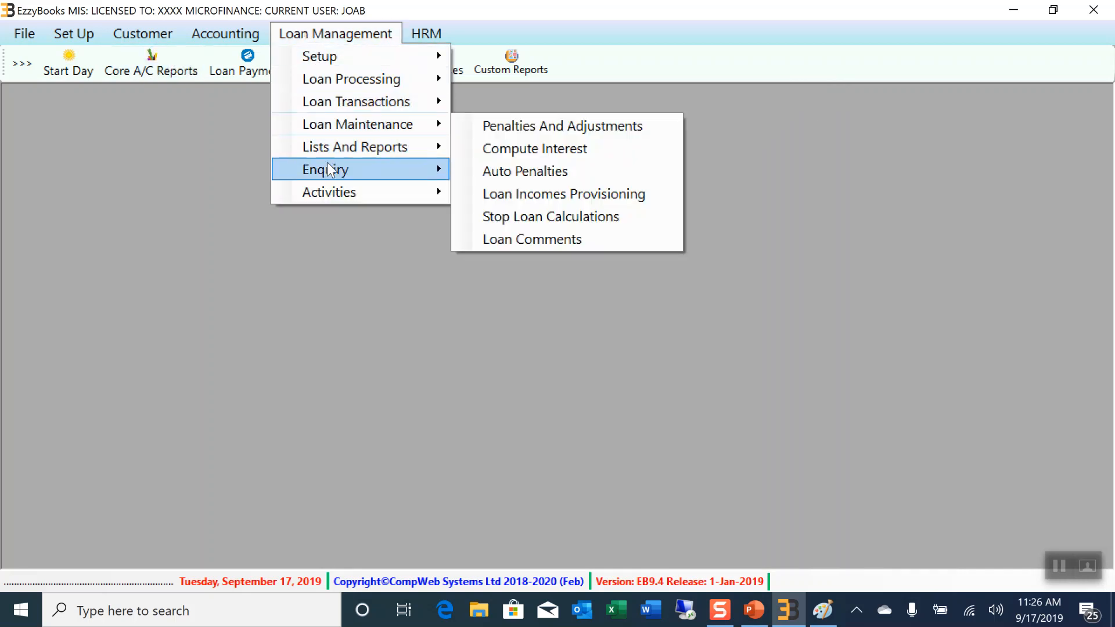
mouse_move(327, 168)
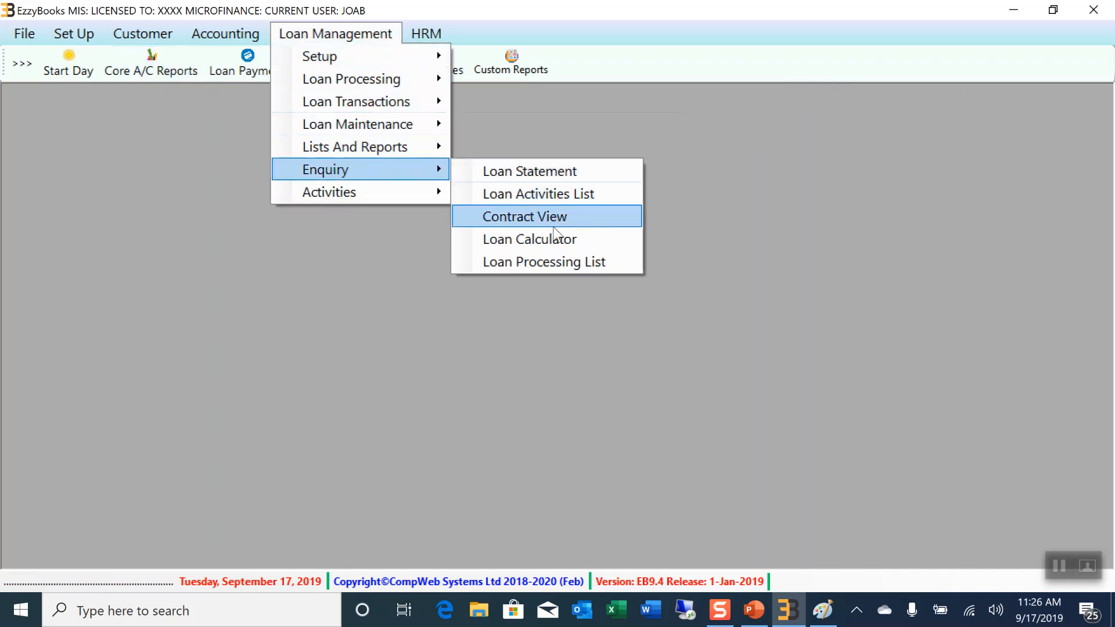
left_click(542, 238)
left_click(376, 201)
type("5000000")
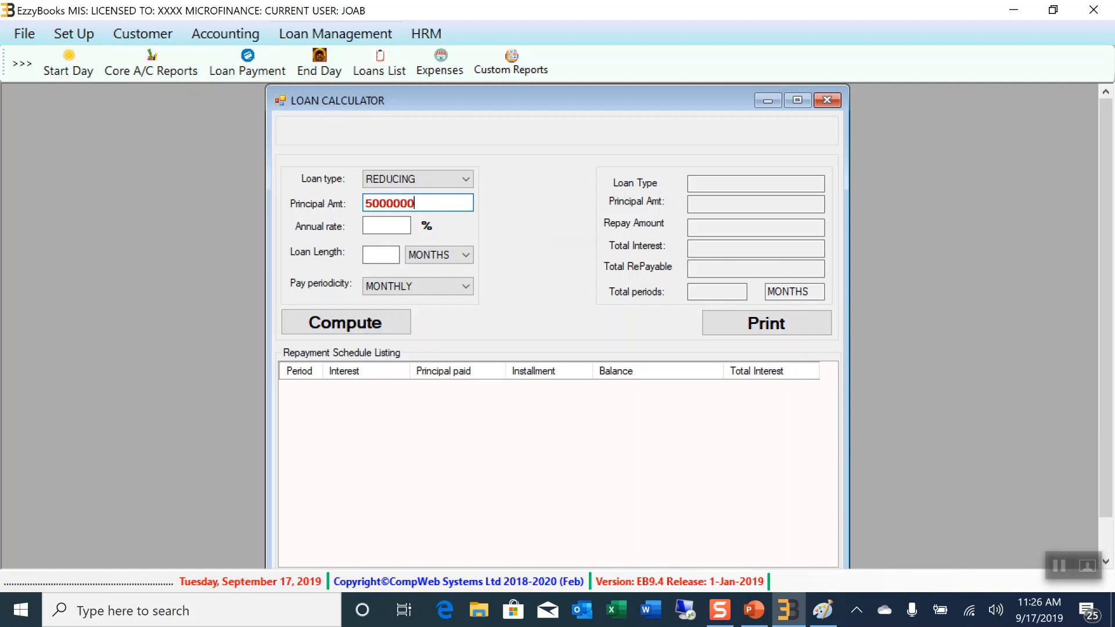
left_click(385, 226)
type("10")
left_click(388, 255)
type("6")
left_click(347, 328)
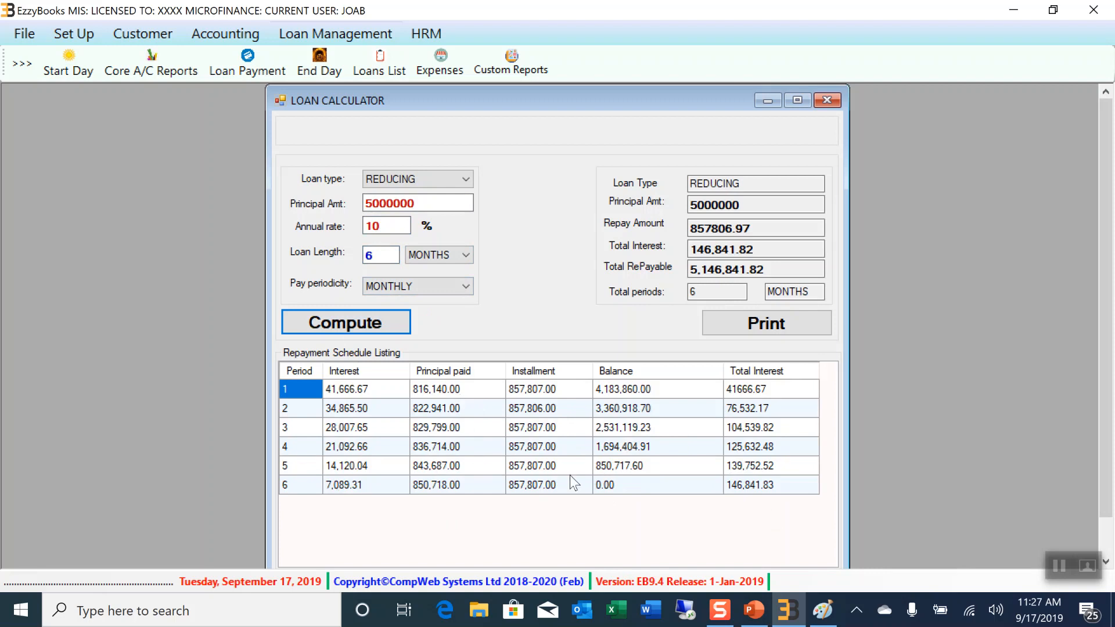
left_click(827, 101)
left_click(319, 36)
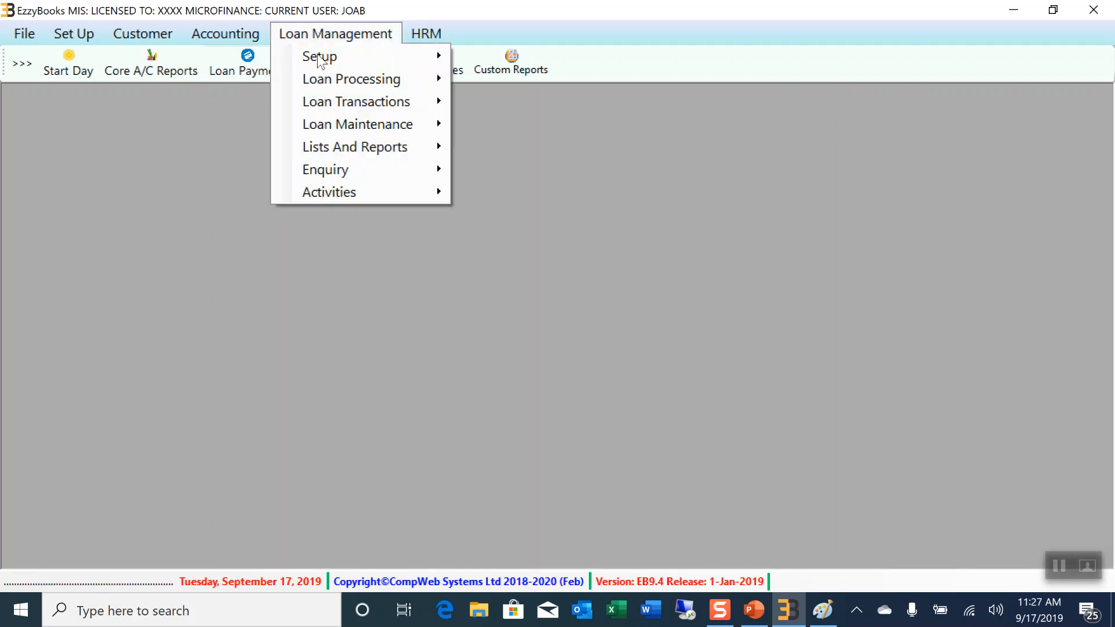
mouse_move(366, 198)
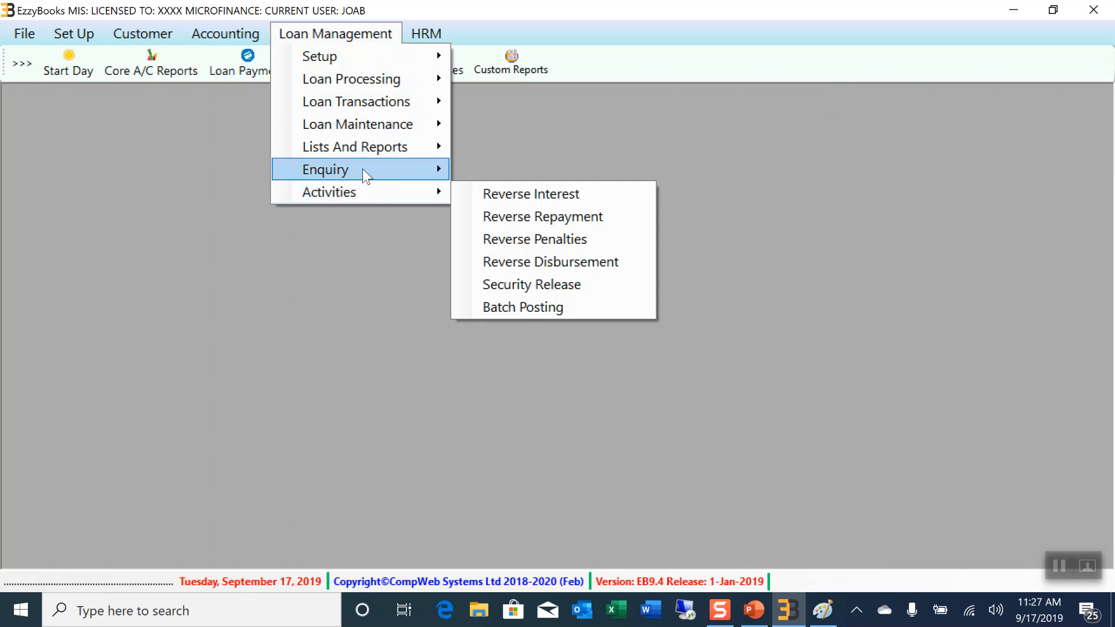
mouse_move(371, 130)
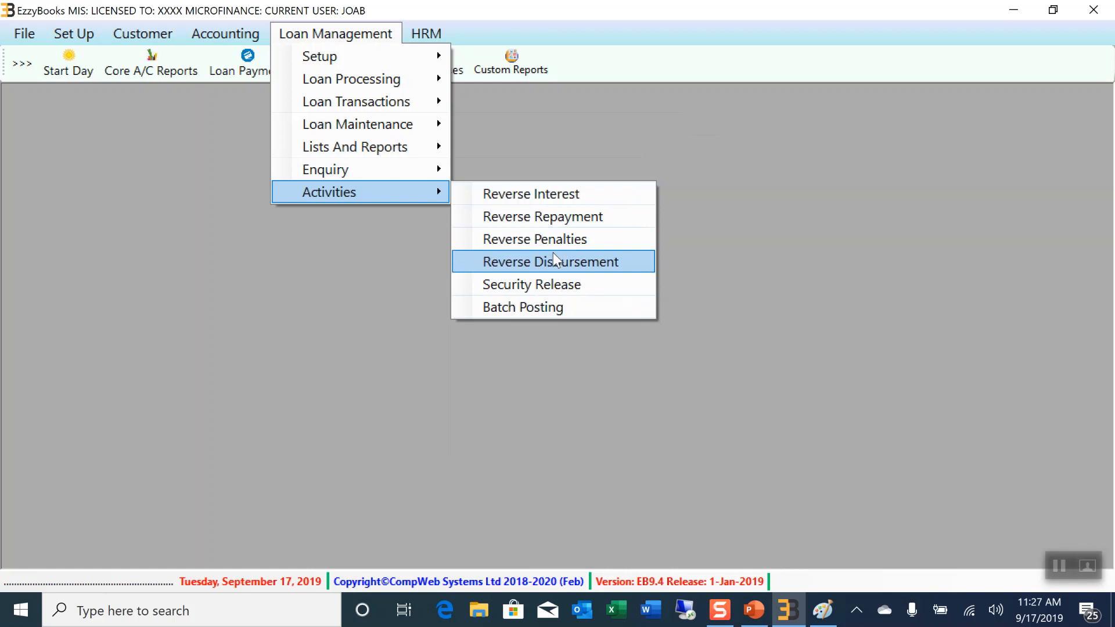
mouse_move(416, 154)
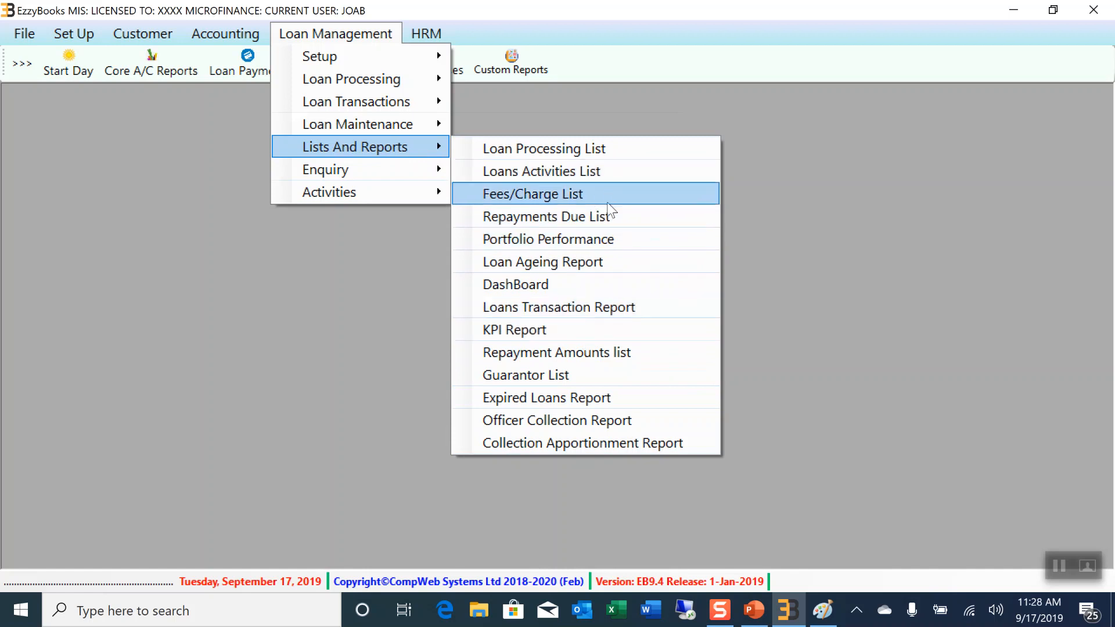
Load all open loans in the Loans Activities List, view the first loan's statement, then close both
left_click(572, 177)
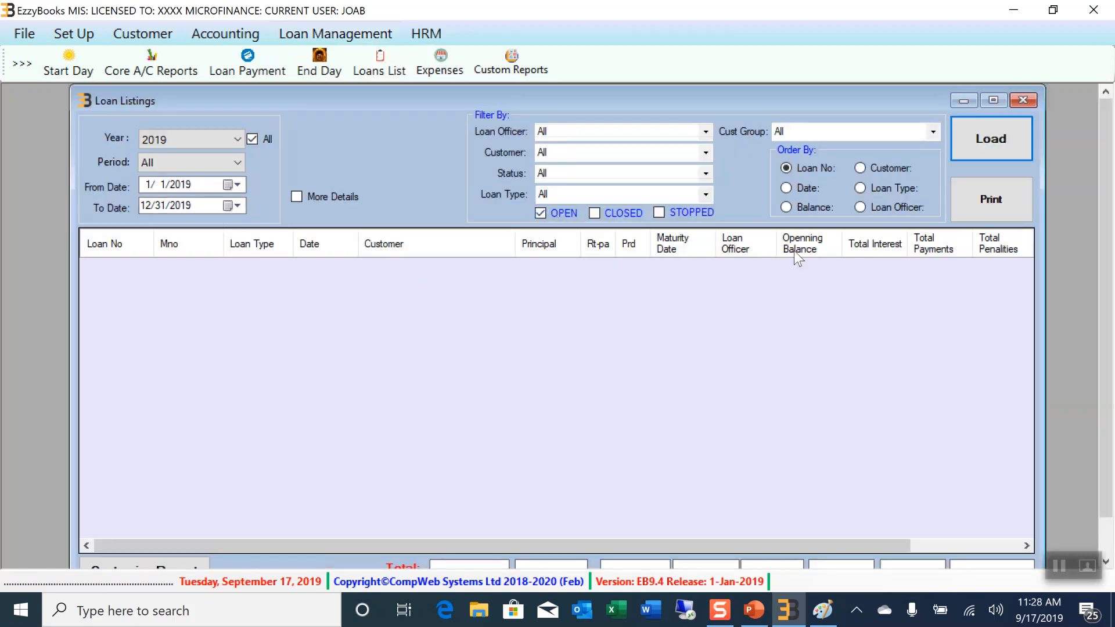
left_click(1001, 138)
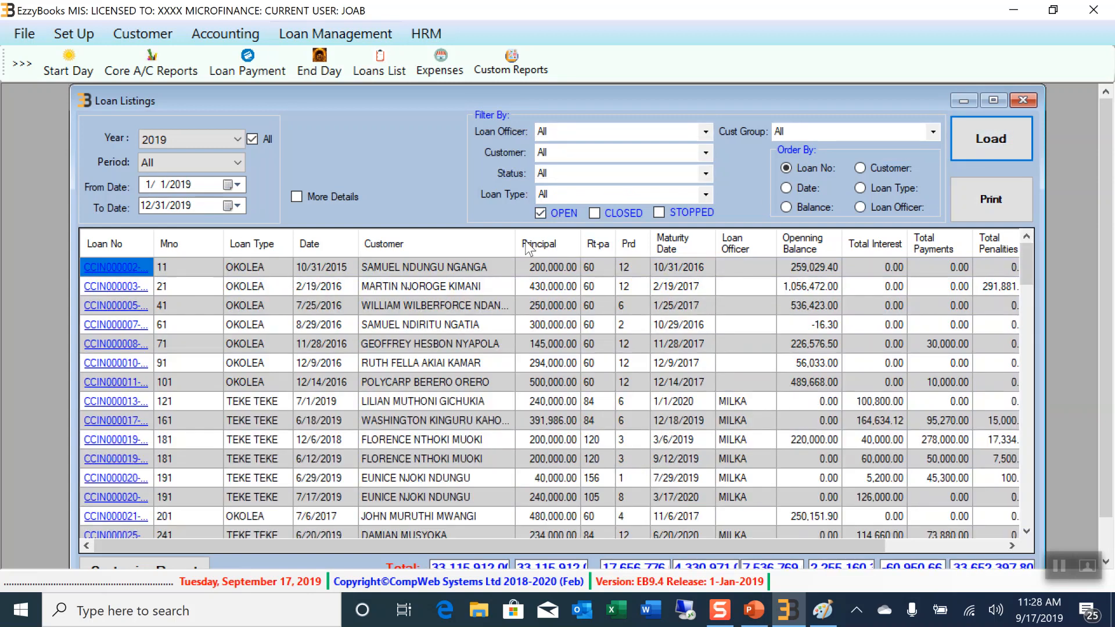
left_click_drag(515, 243, 380, 255)
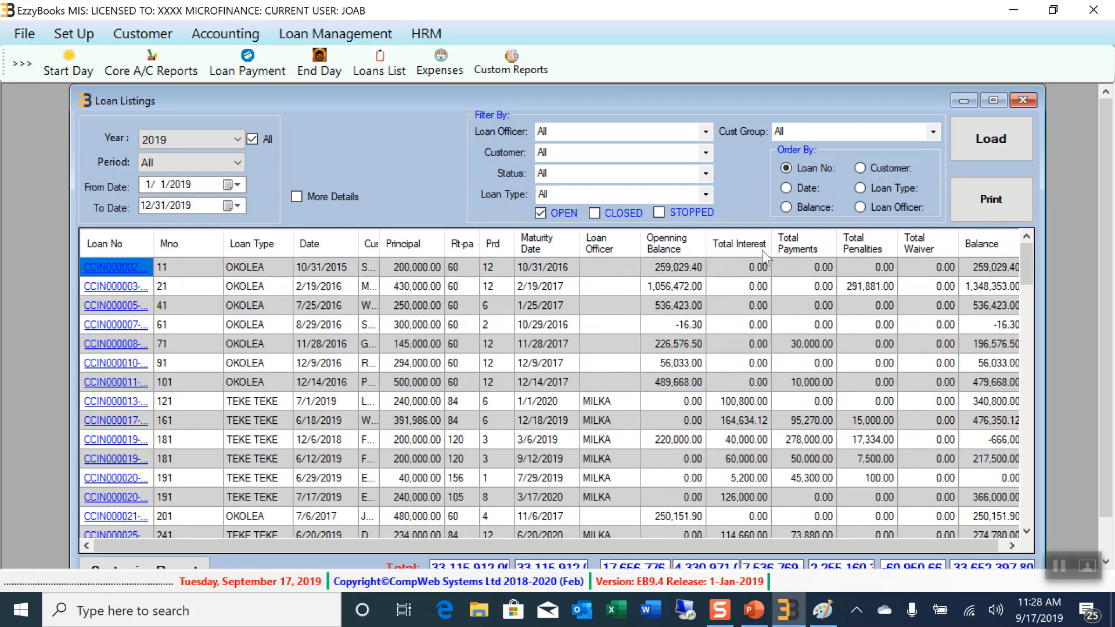
left_click_drag(650, 548, 974, 265)
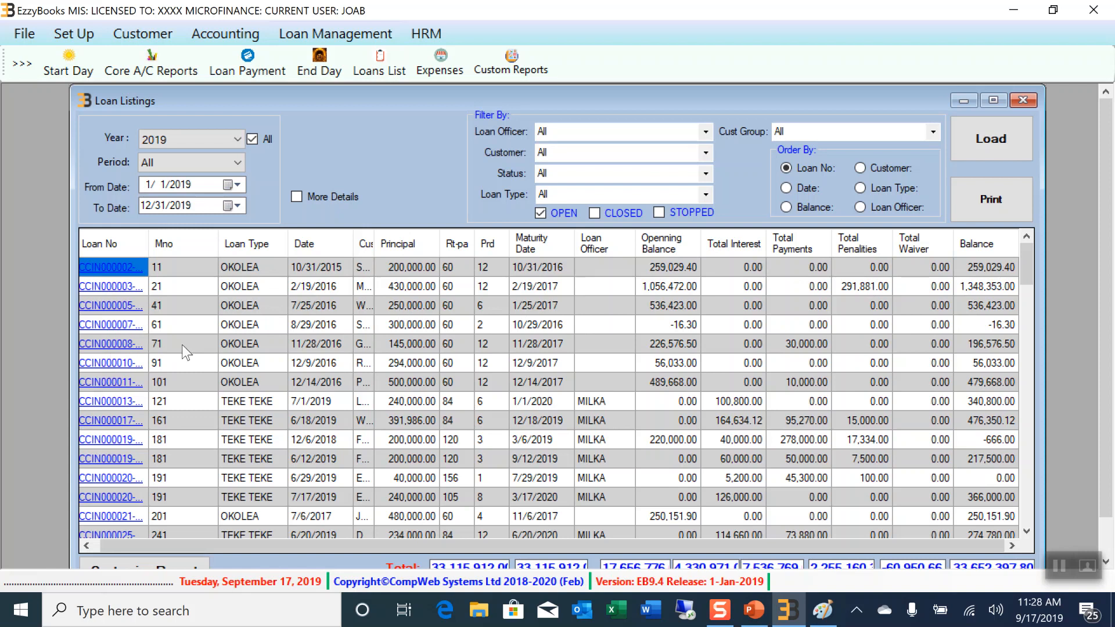
left_click(110, 268)
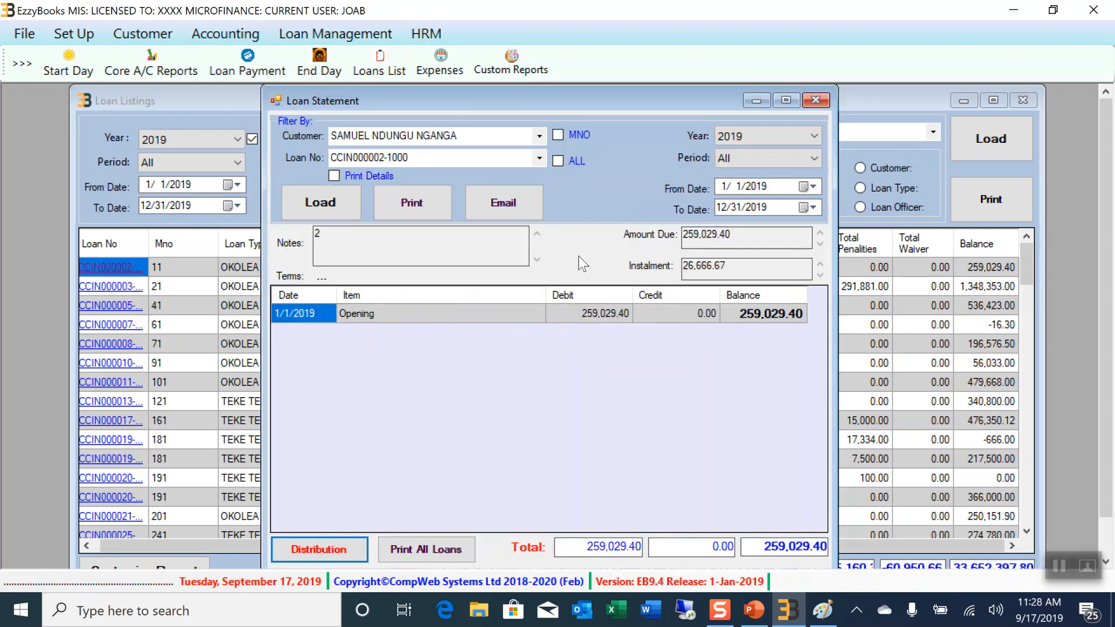
left_click(281, 201)
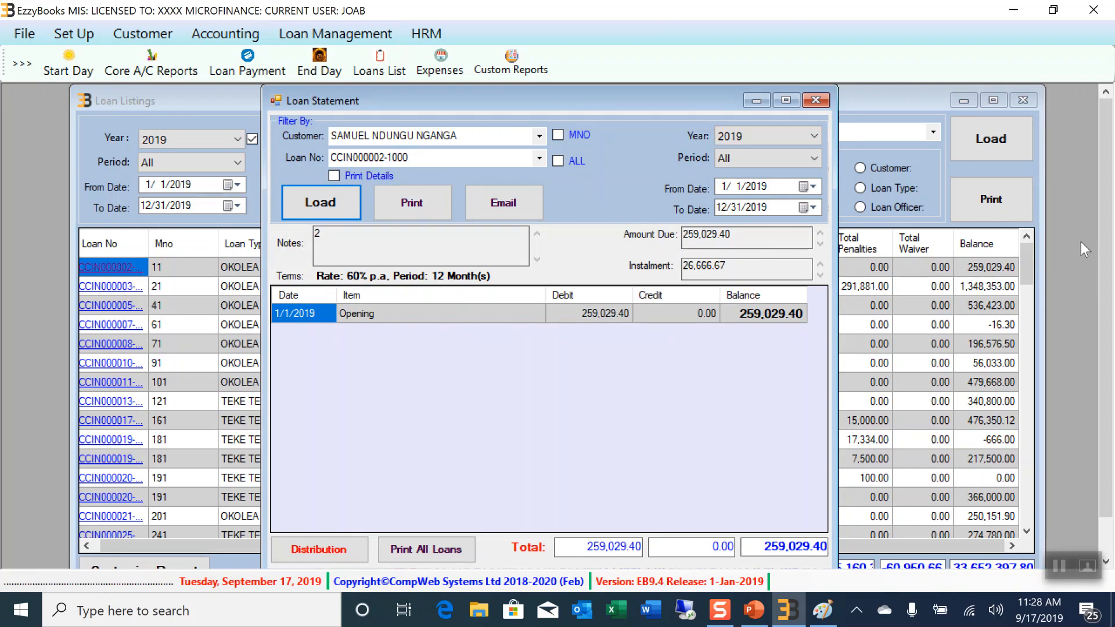
left_click(815, 101)
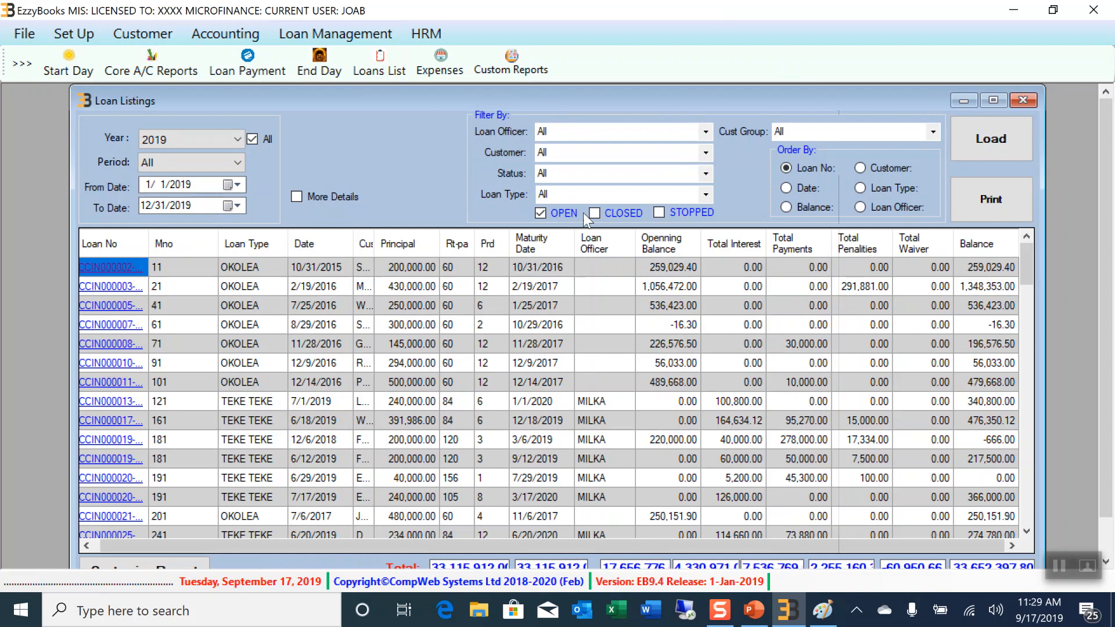
left_click(1024, 101)
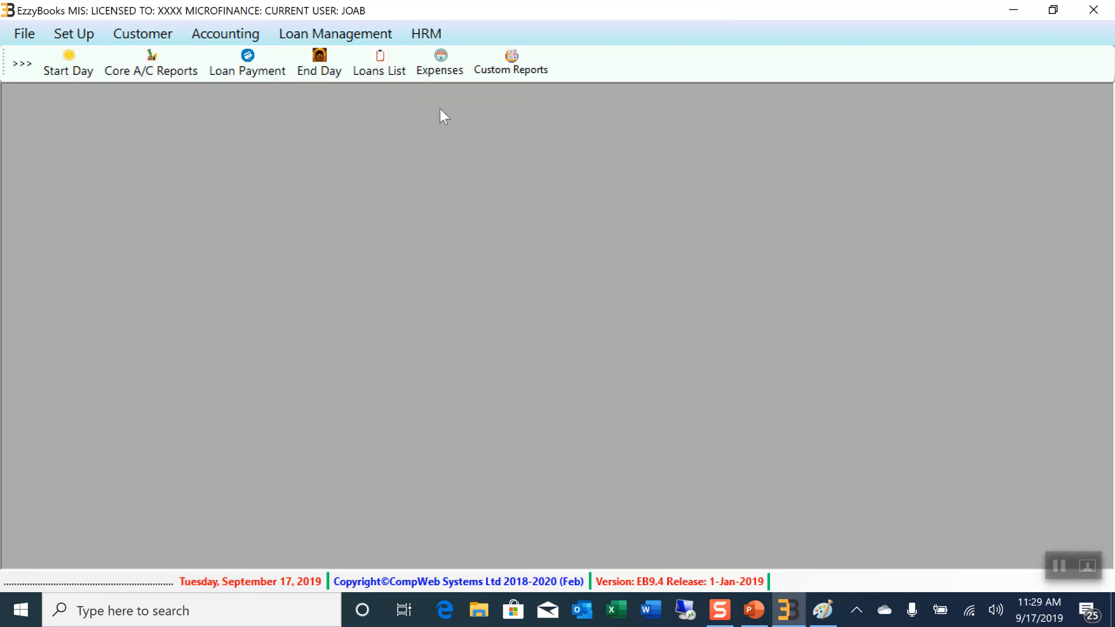
Reopen the Loans Activities List, view its Customize Report Fields dialog, then close both windows
left_click(369, 31)
mouse_move(384, 106)
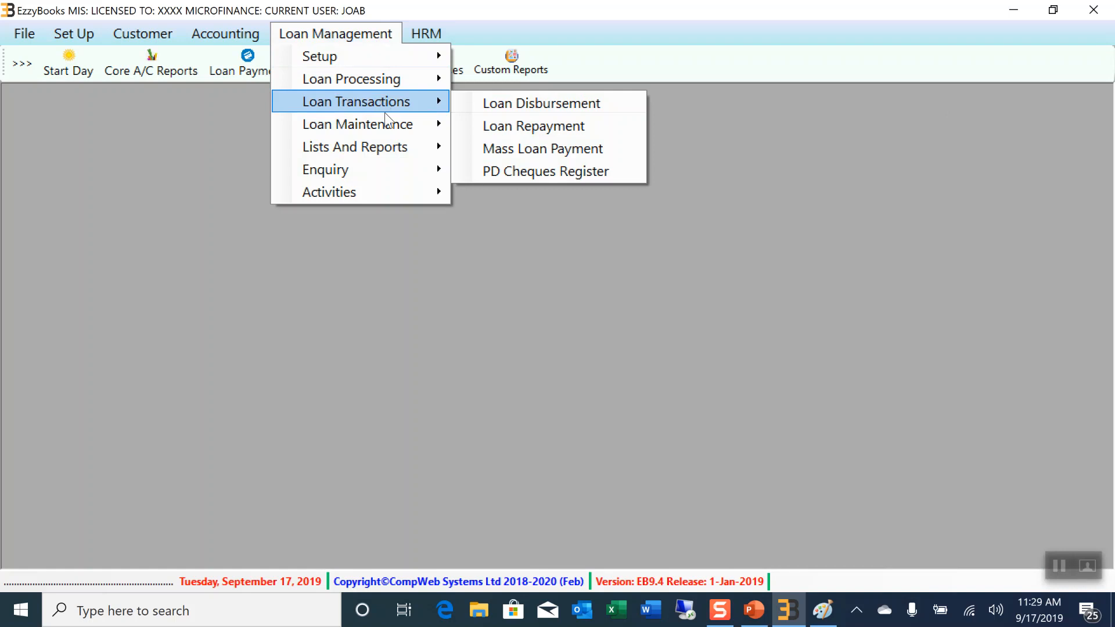
mouse_move(397, 152)
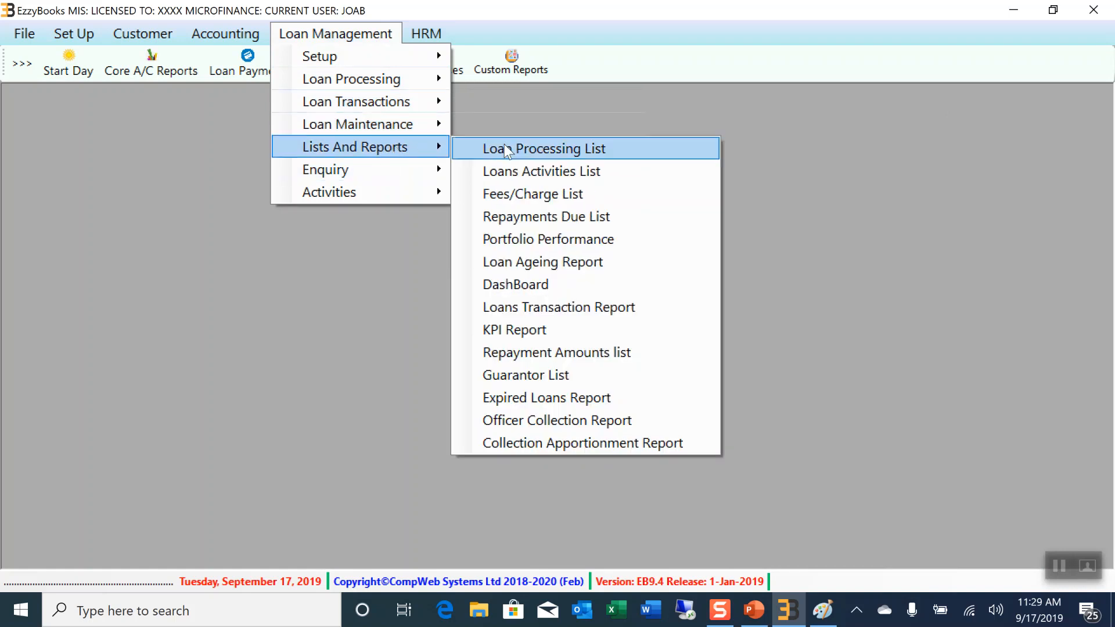
left_click(564, 173)
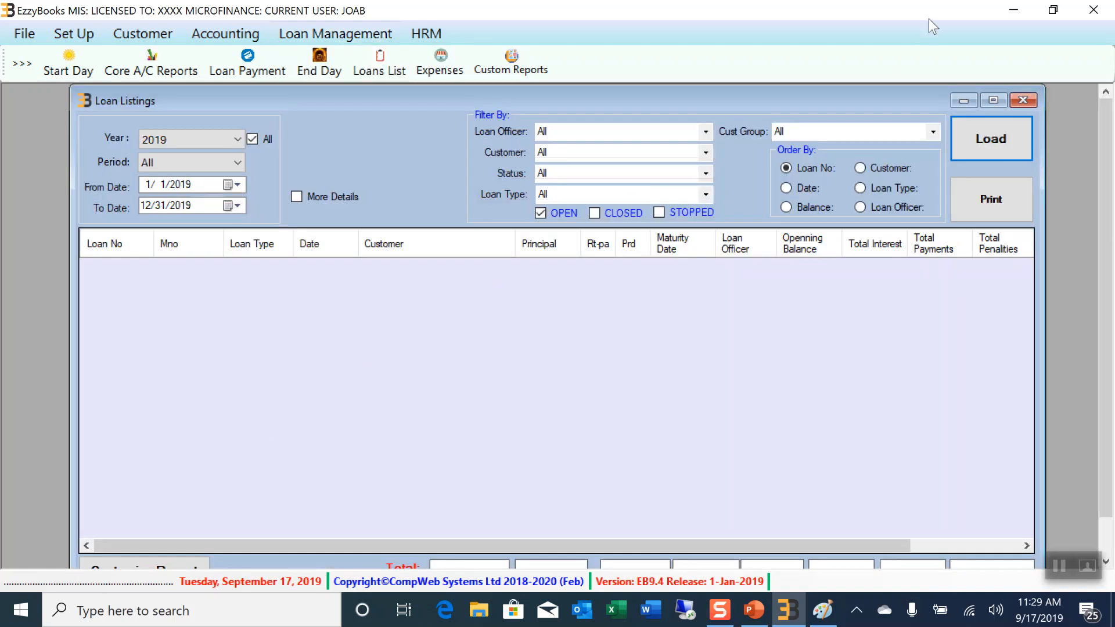
mouse_move(831, 93)
left_mouse_down()
mouse_move(876, 84)
mouse_move(839, 86)
left_mouse_up()
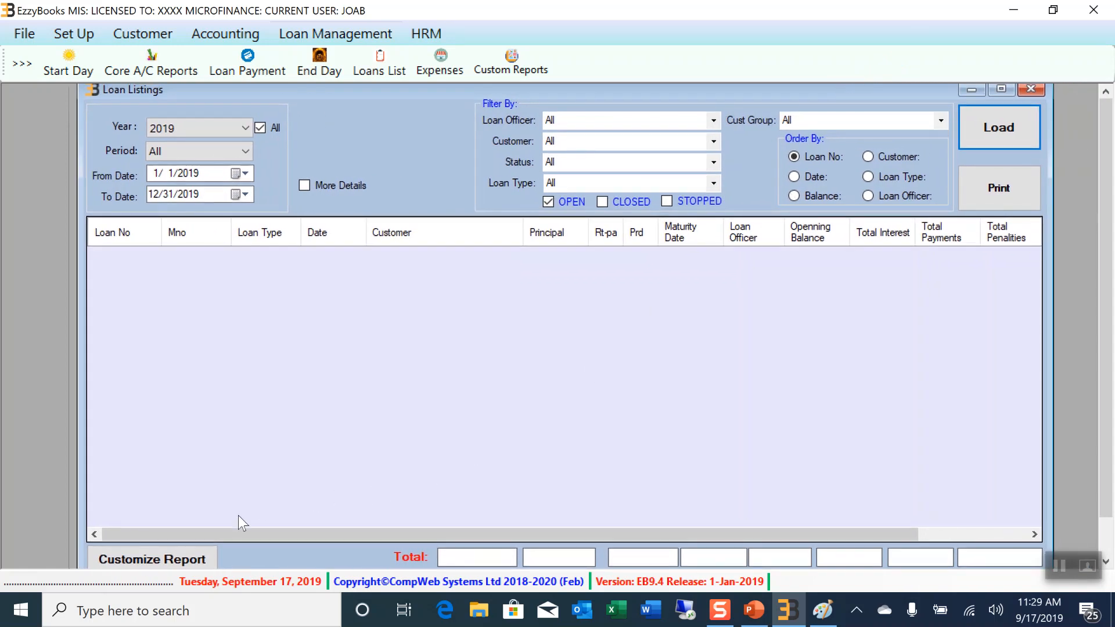
left_click(159, 560)
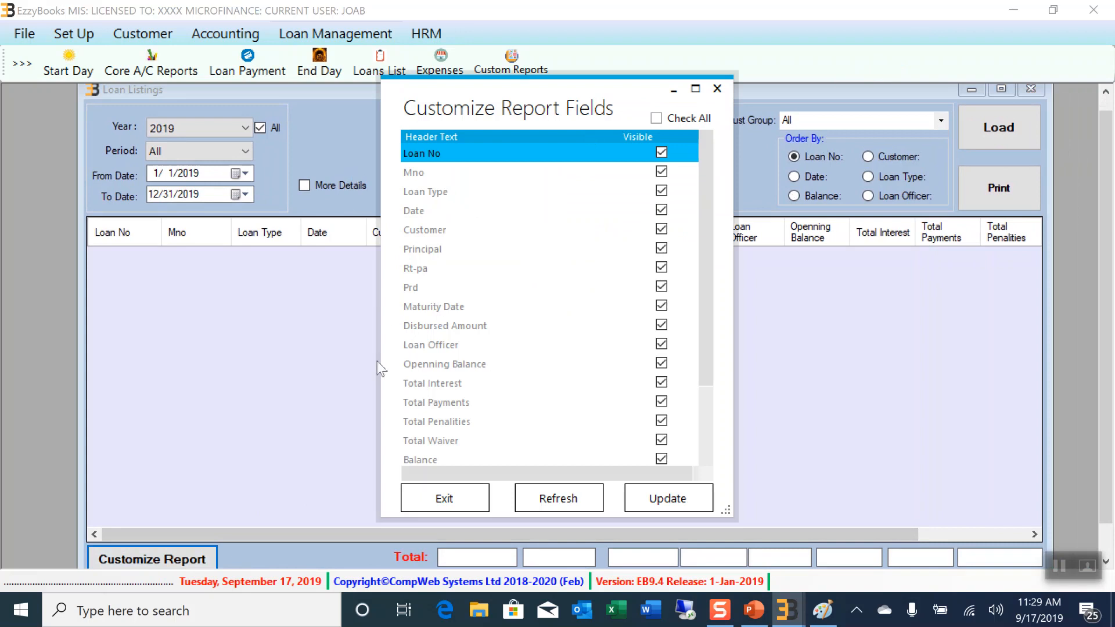
left_click_drag(712, 160, 728, 384)
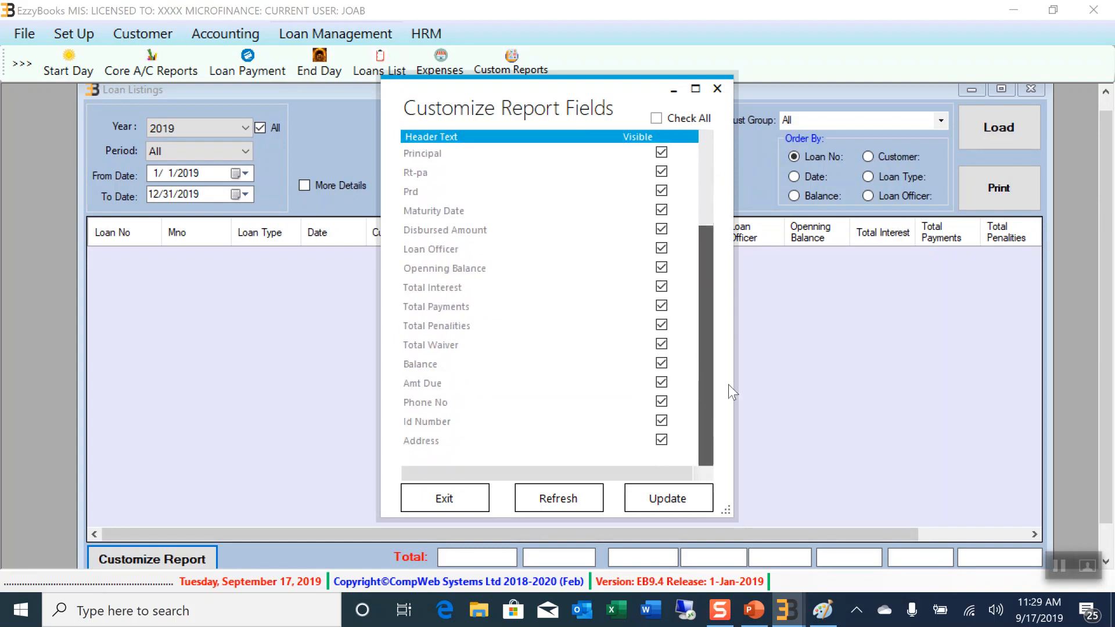
left_click(717, 88)
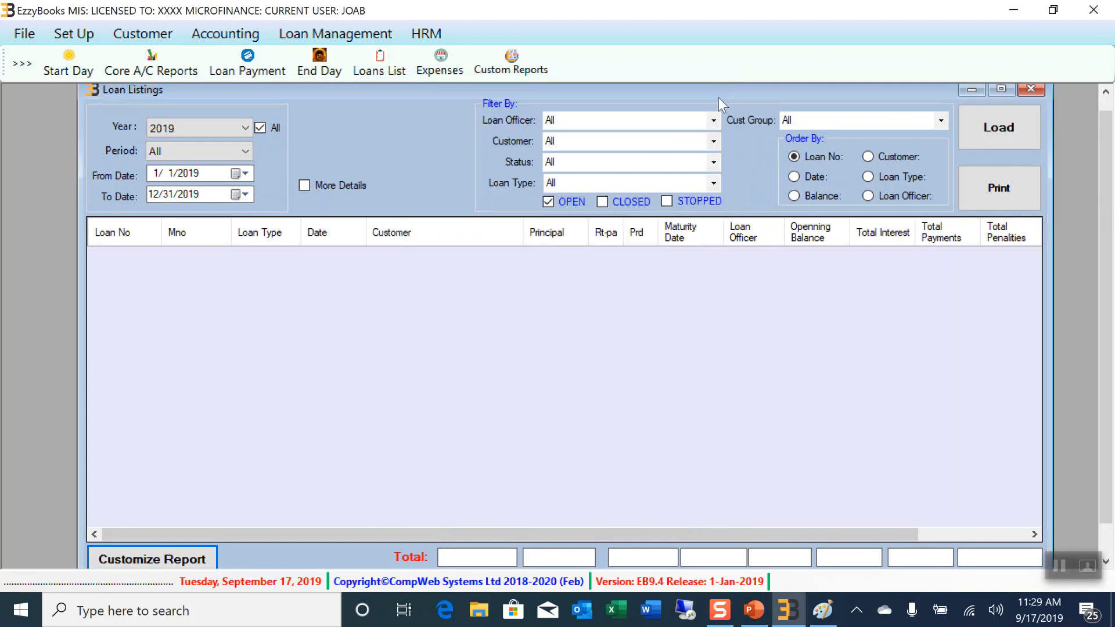
left_click(1031, 90)
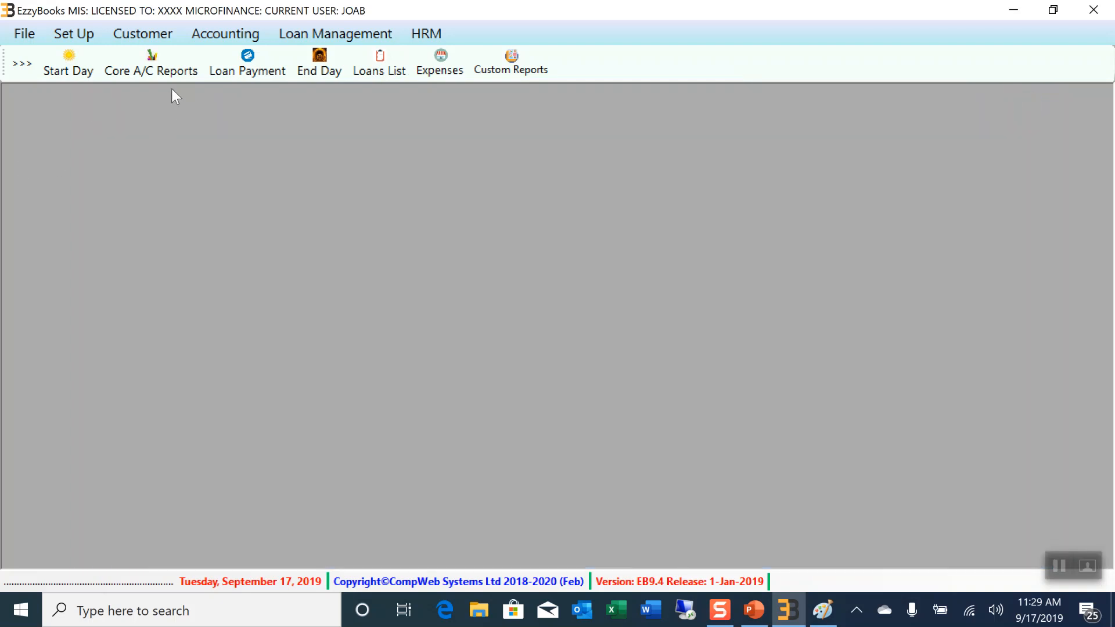
Open the Loan Ageing Report dated 9/17/2019
left_click(371, 37)
mouse_move(364, 145)
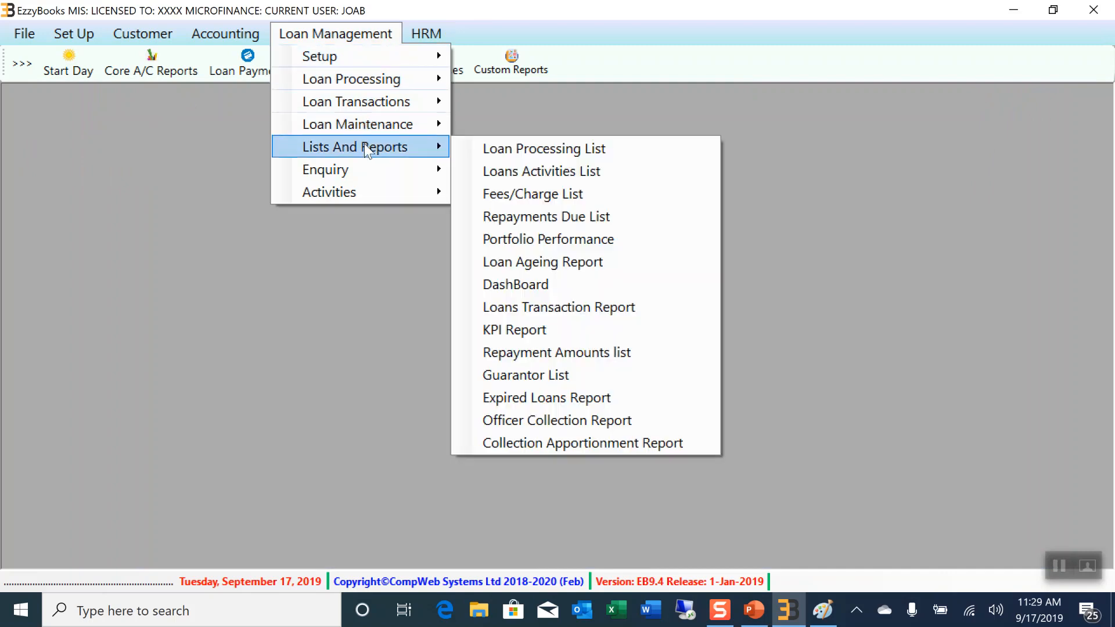
left_click(596, 263)
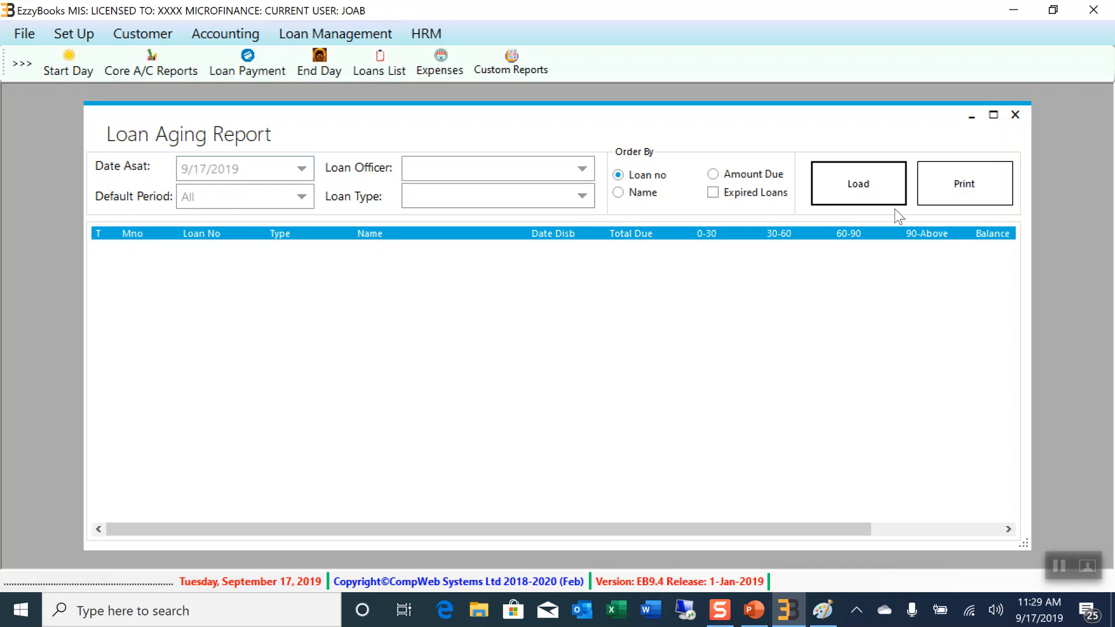
Load the ageing report sorted by disbursement date with Name narrowed, showing 28,455,332.96 due, then close it
left_click(887, 200)
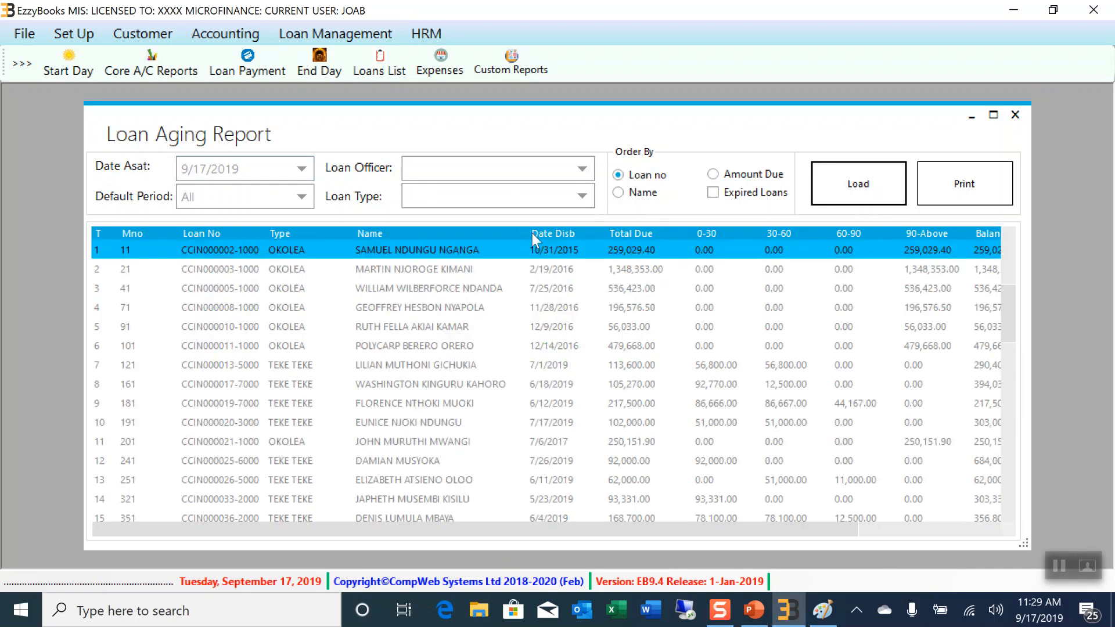
left_click(532, 233)
left_click_drag(526, 233, 374, 236)
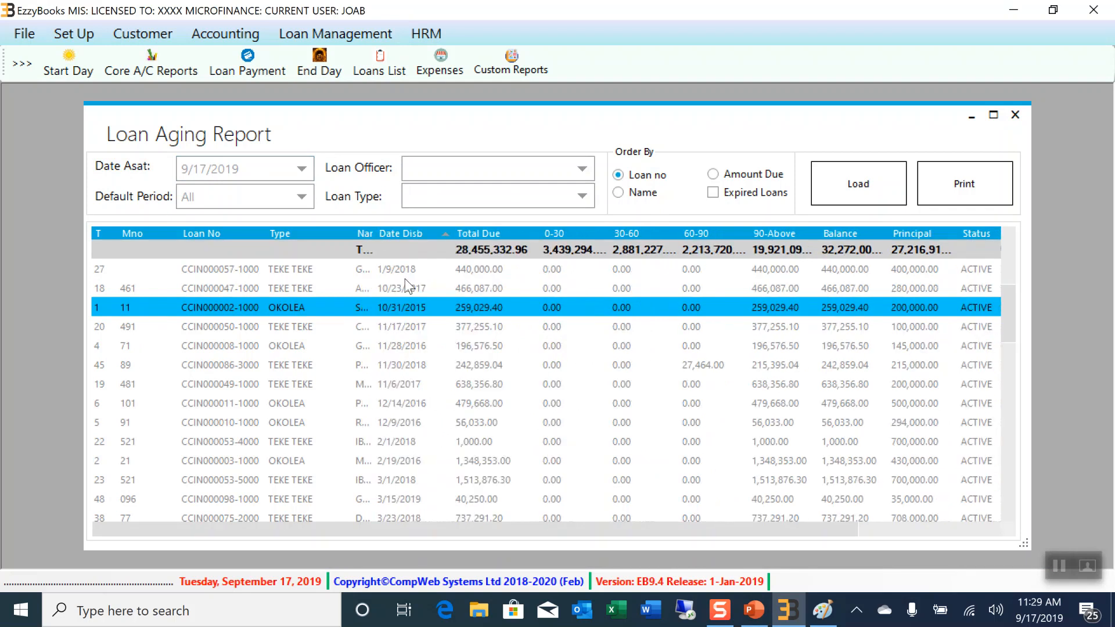
left_click(563, 270)
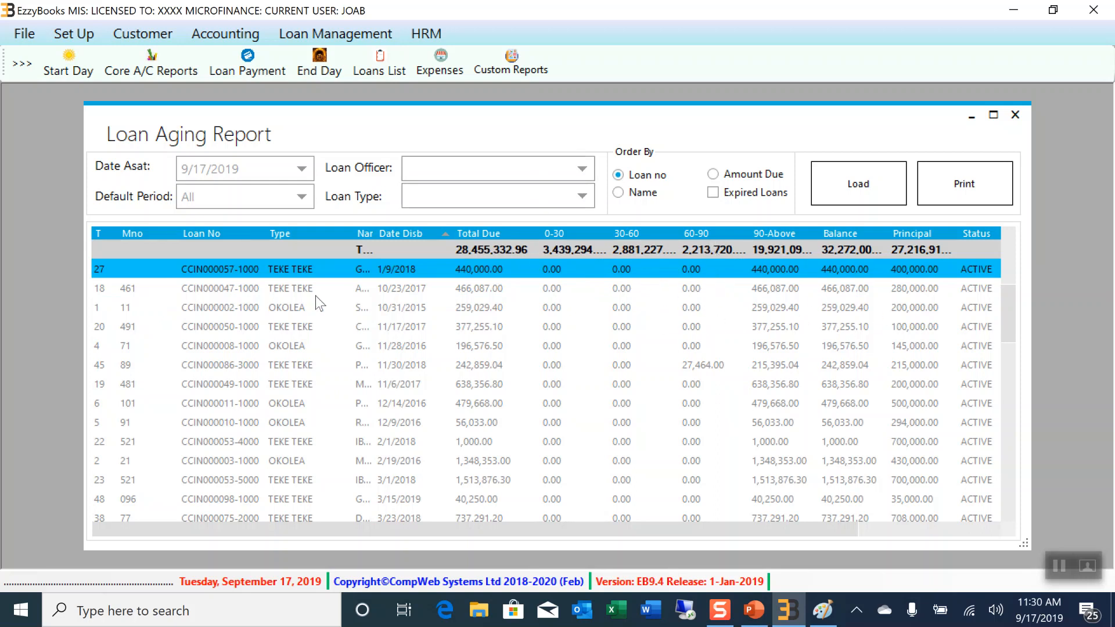
scroll(737, 402, "down", 10)
scroll(737, 402, "up", 10)
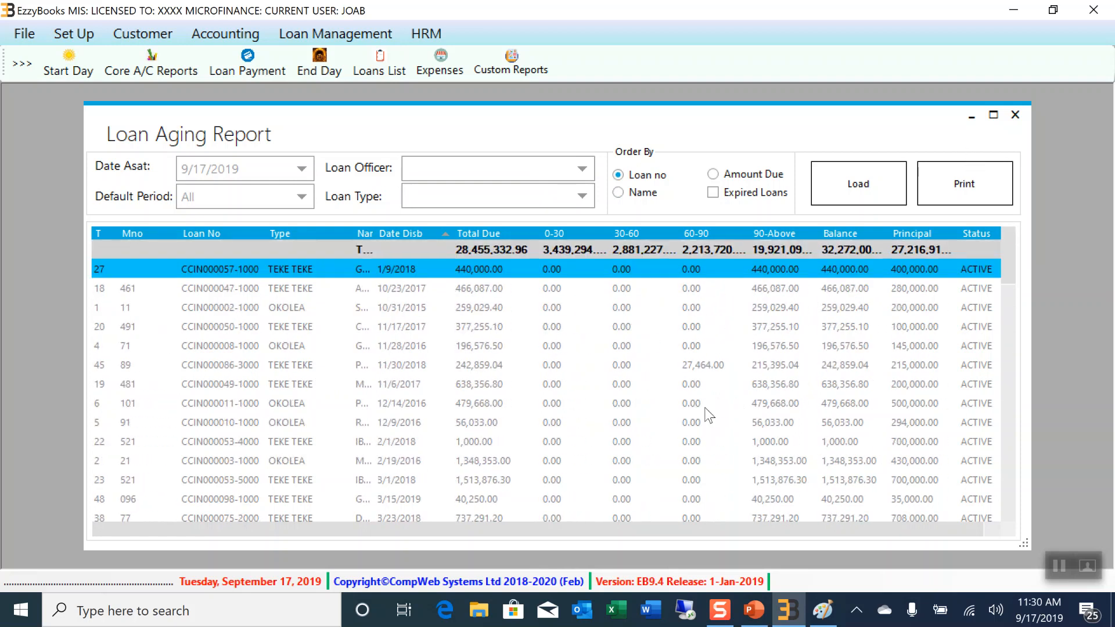
left_click(1014, 115)
Load the 2019 Portfolio Performance report, showing 100% PAR
left_click(340, 33)
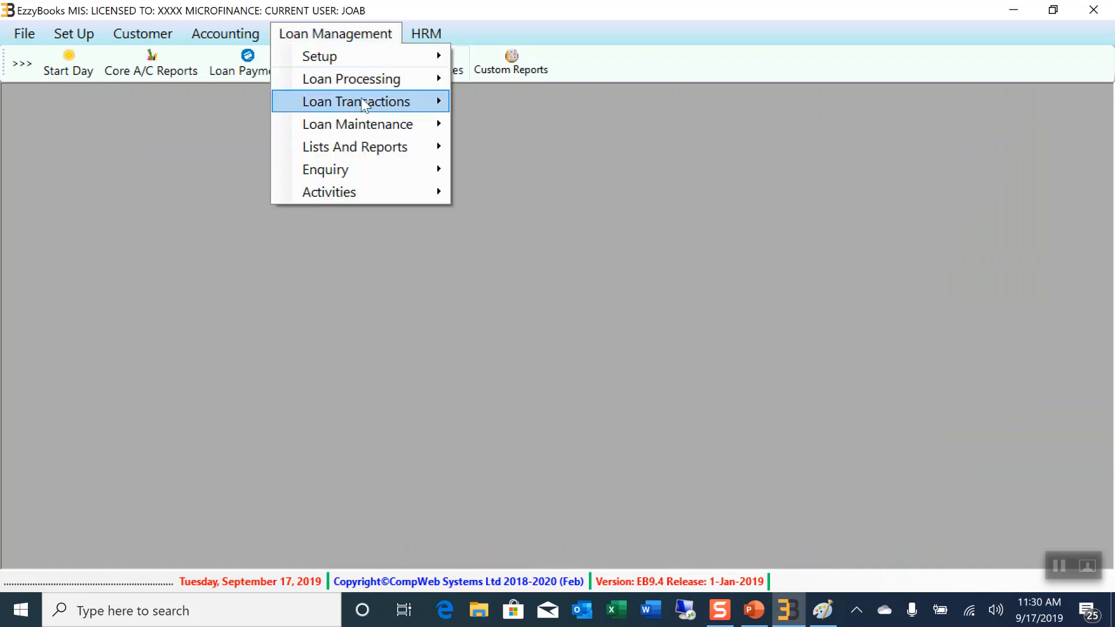
mouse_move(356, 144)
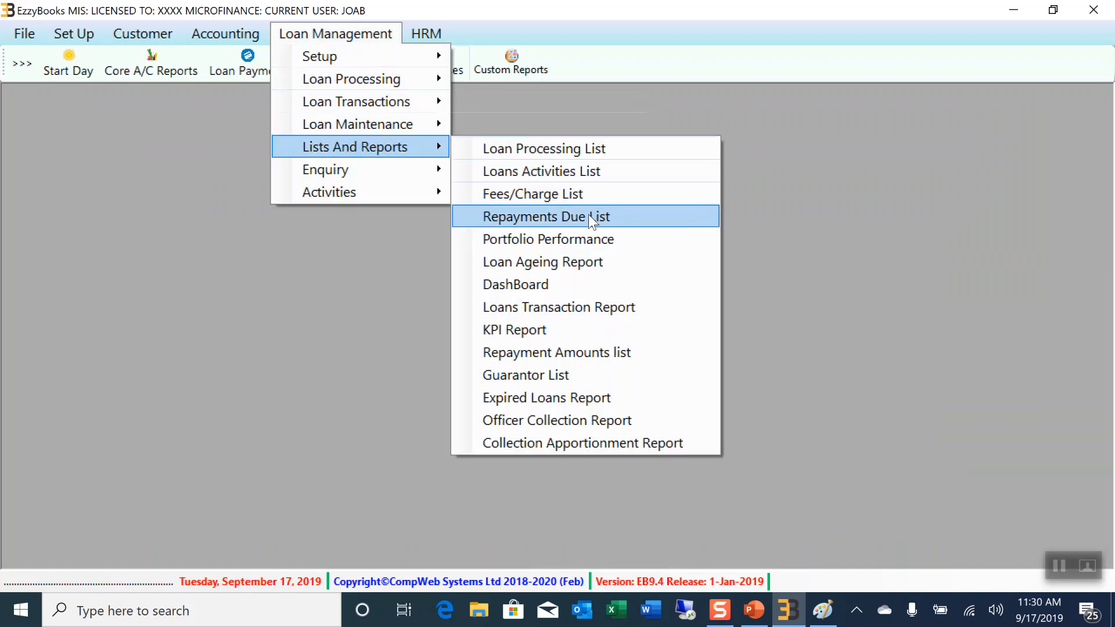
left_click(584, 240)
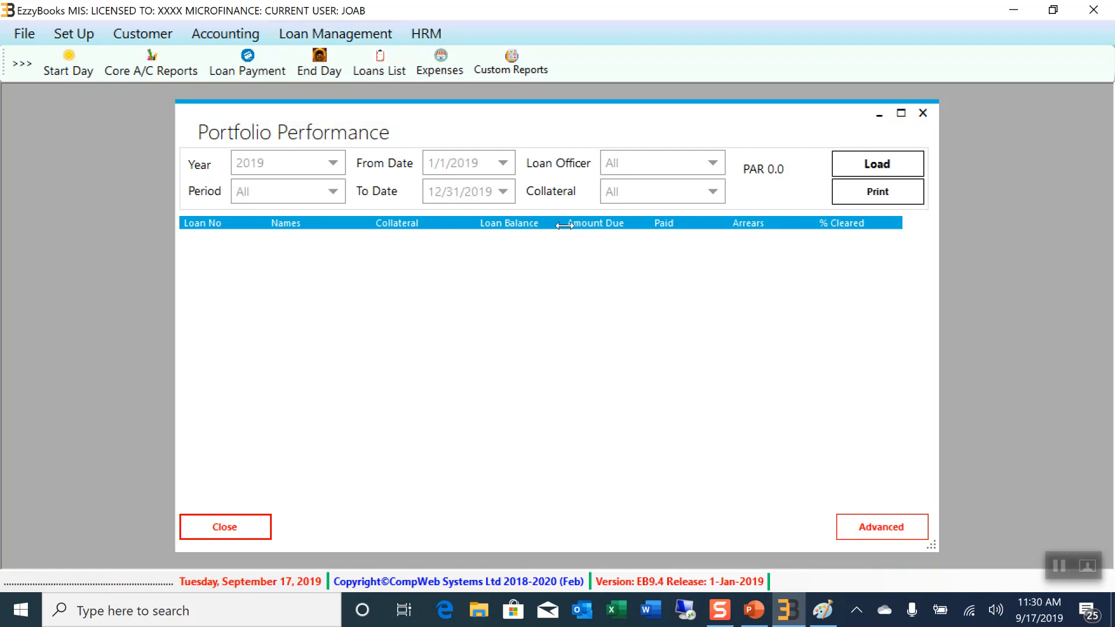
left_click(878, 164)
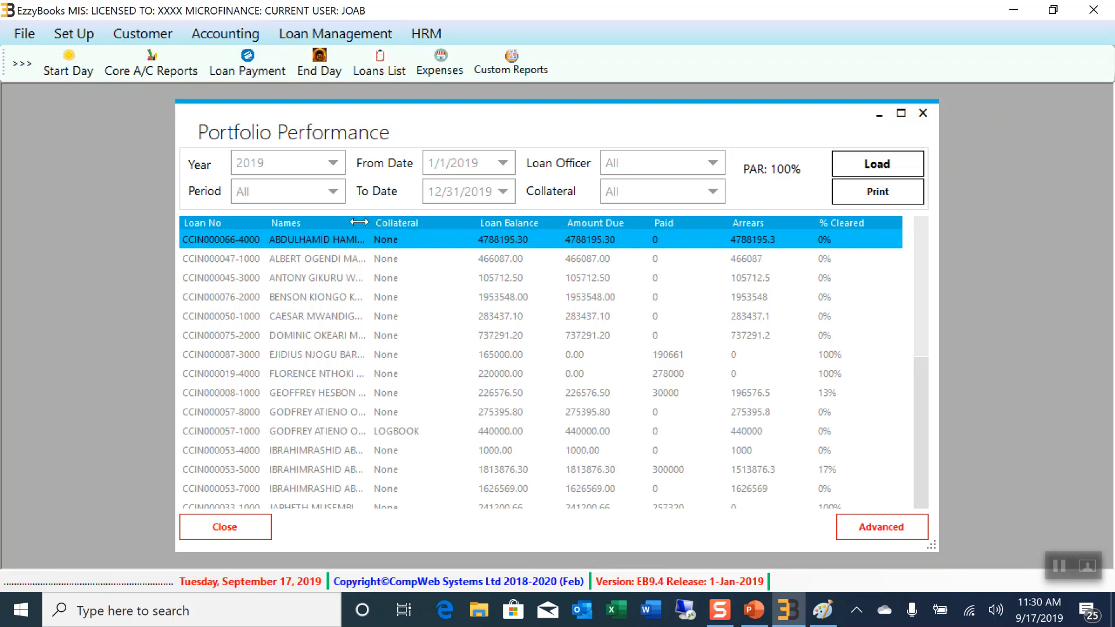
left_click_drag(275, 222, 280, 222)
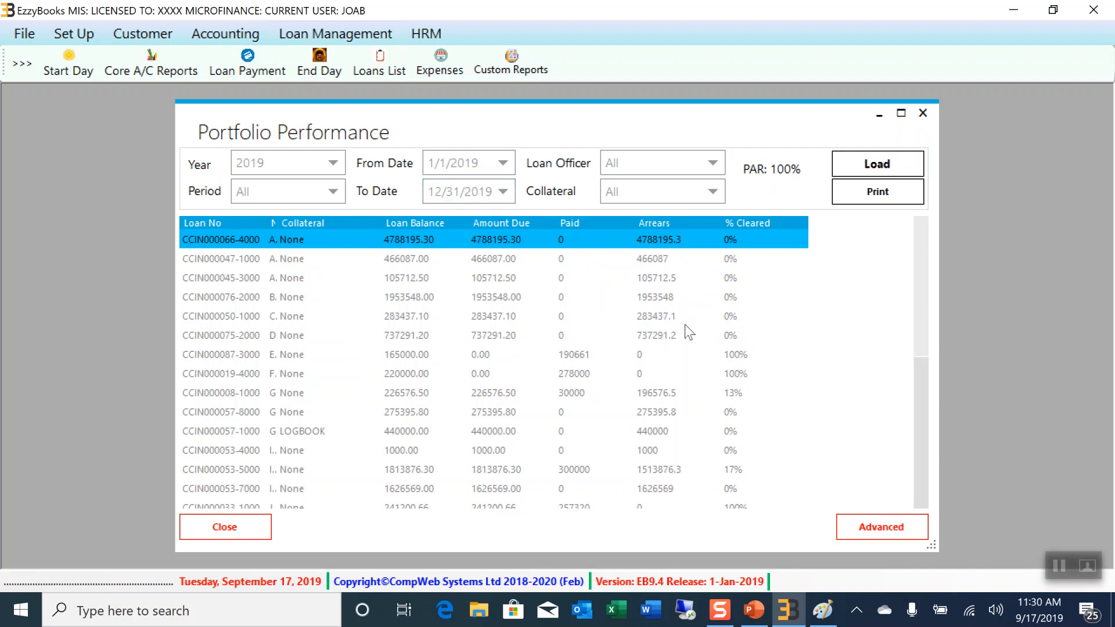
Load the Advanced Performance Report showing 77.07% principal PAR, then close both reports
left_click(881, 534)
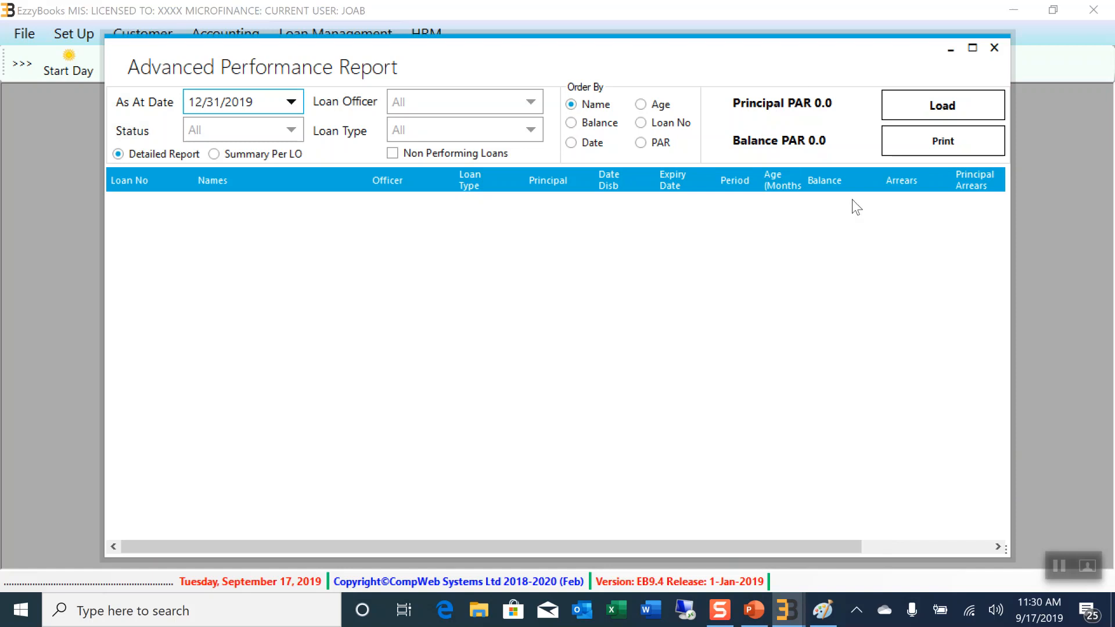
left_click(929, 107)
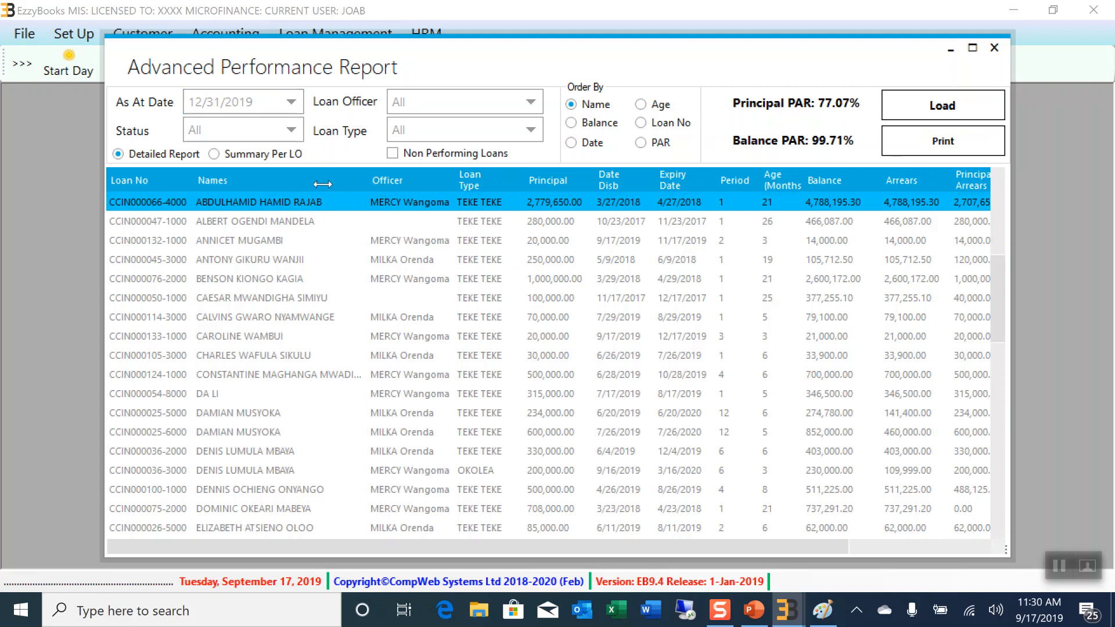
left_click_drag(212, 188, 212, 188)
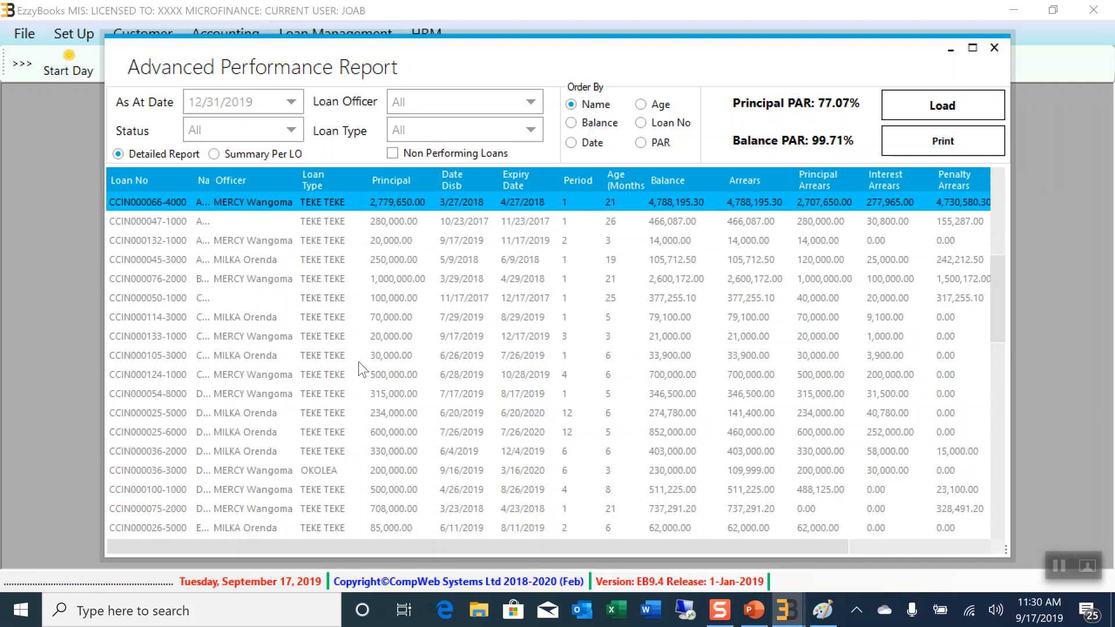
left_click(996, 47)
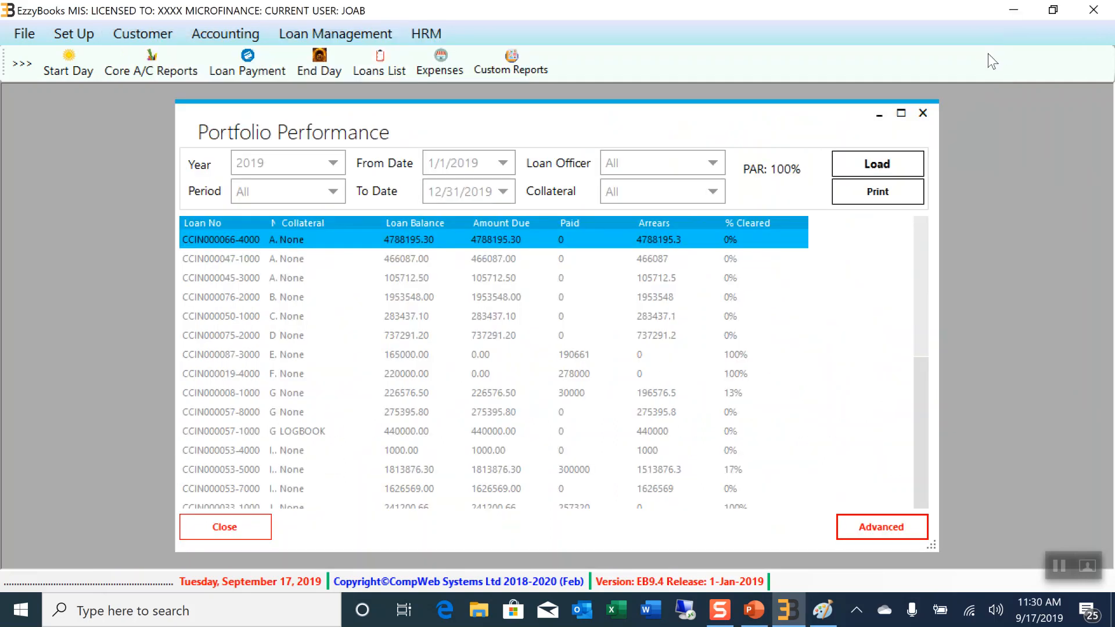
left_click(923, 114)
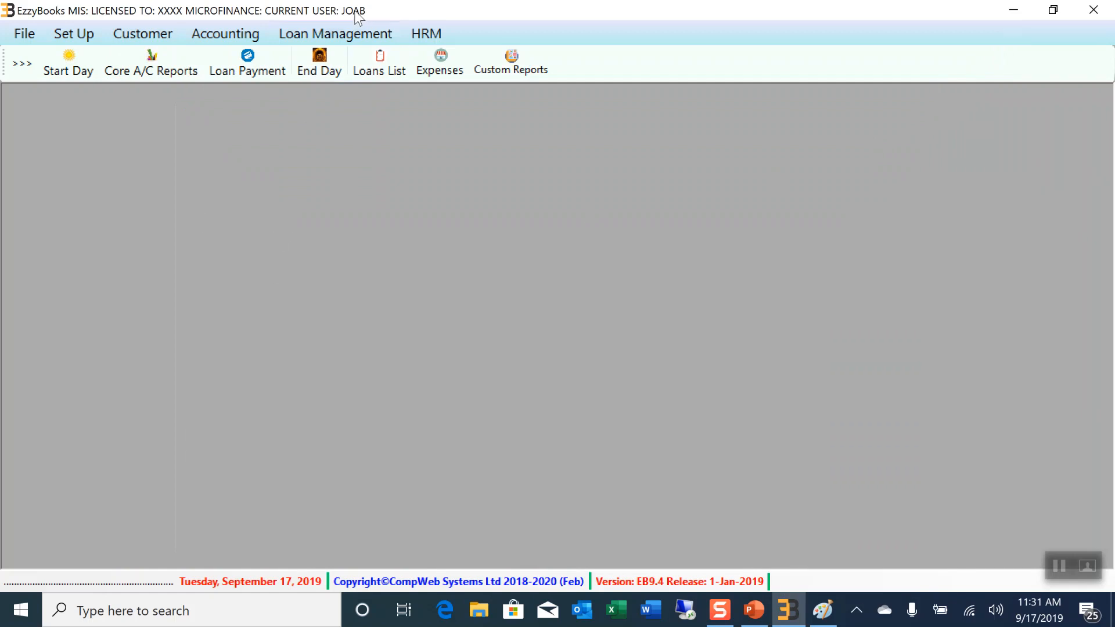
Load the 2019 trial balance as at 12/31/2019 and open the Valuation Fees Income ledger
left_click(352, 33)
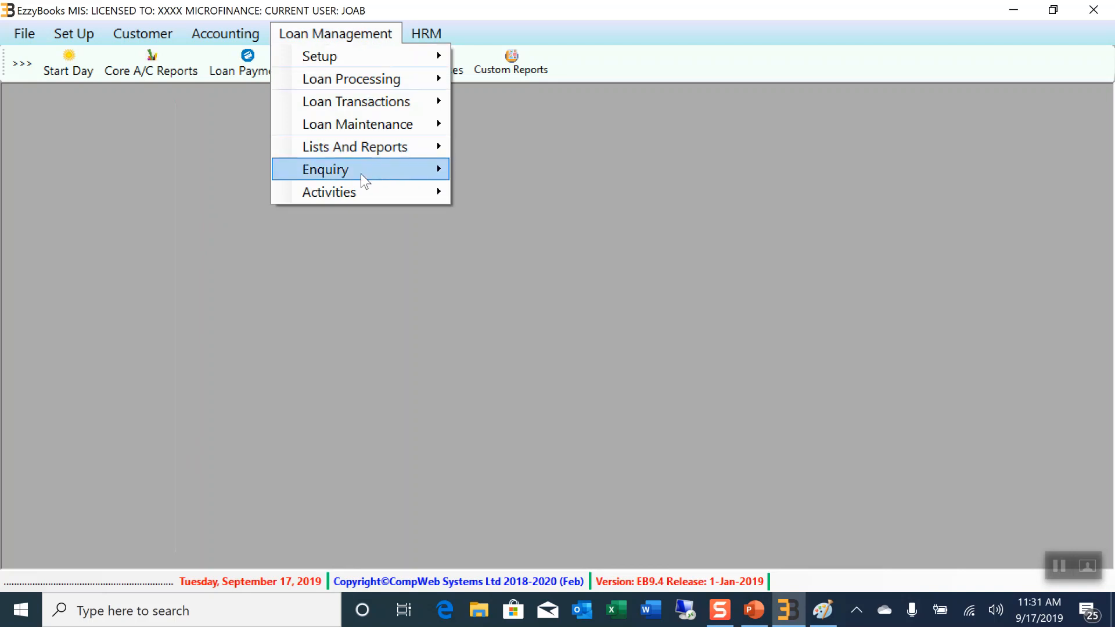
mouse_move(355, 192)
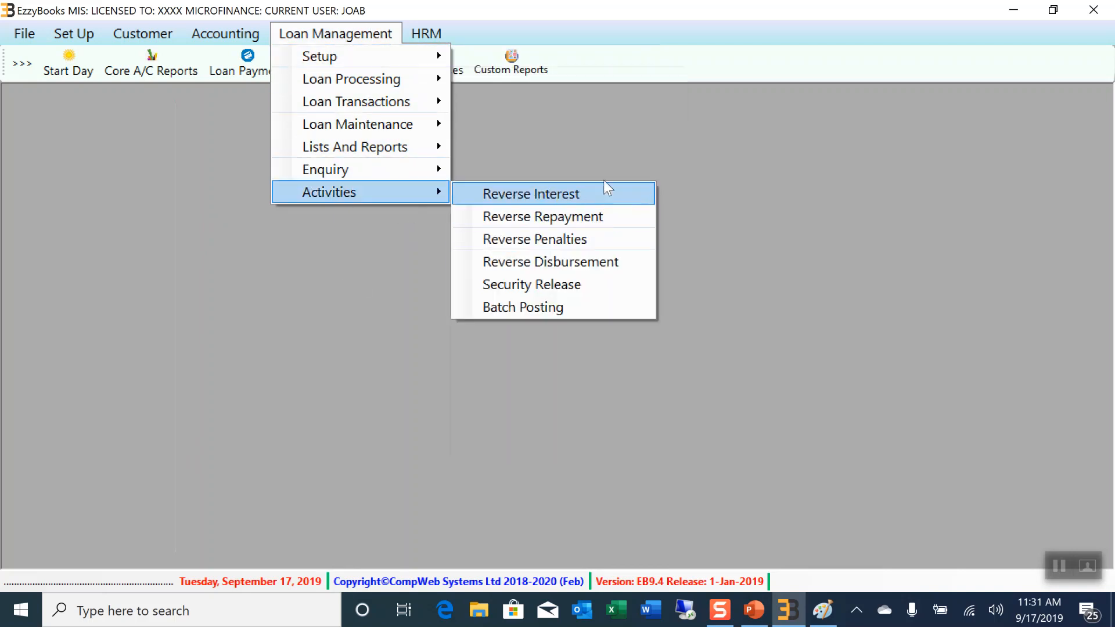
left_click(622, 130)
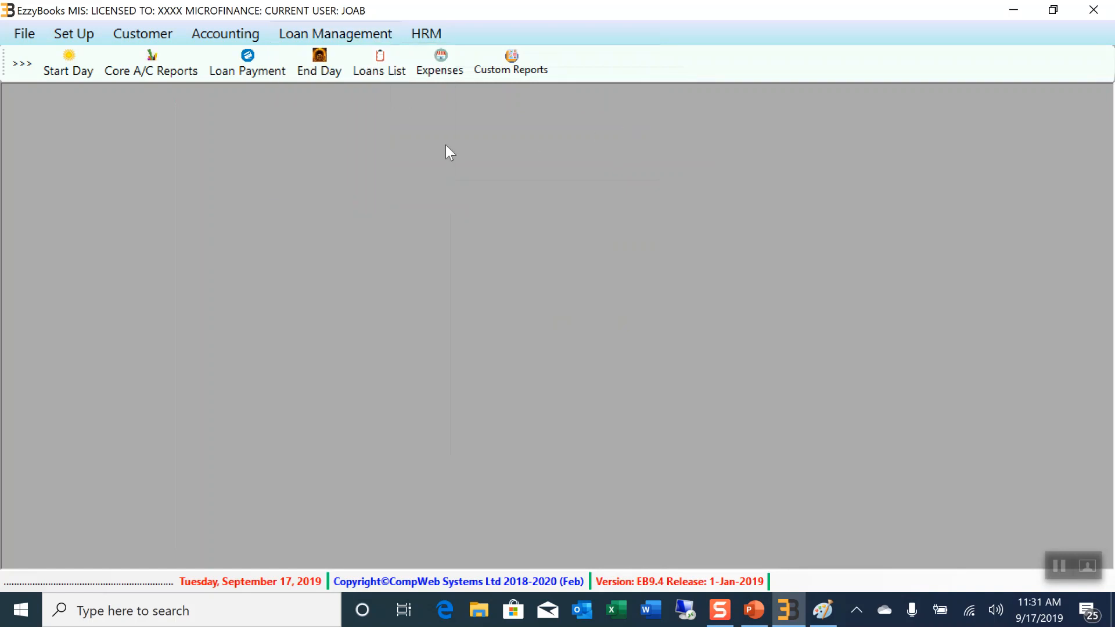
left_click(240, 41)
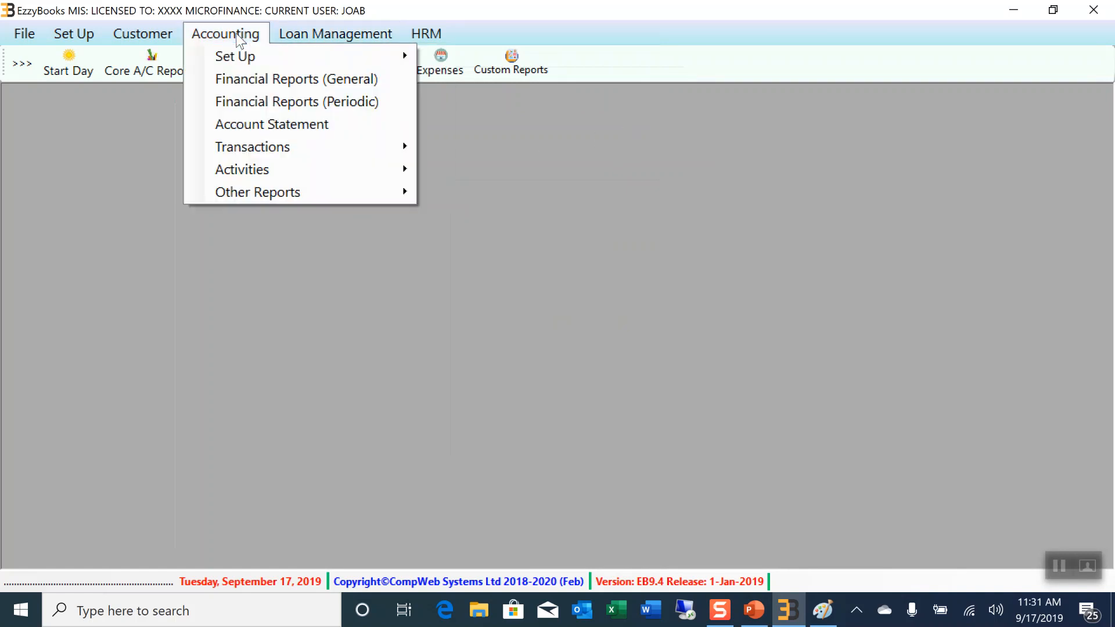
left_click(247, 81)
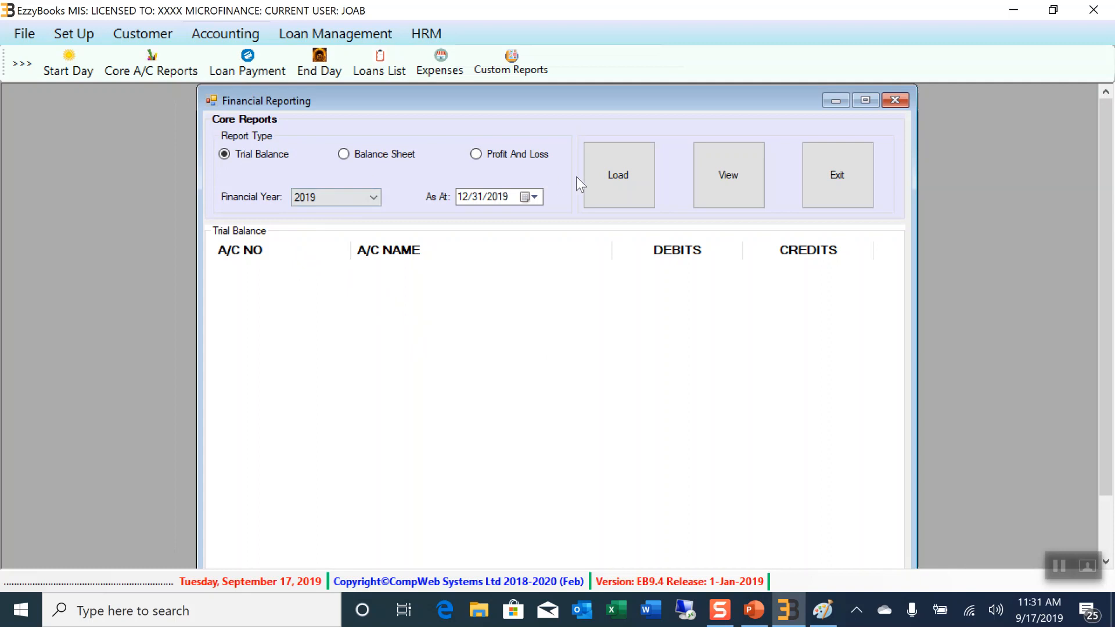
left_click(618, 177)
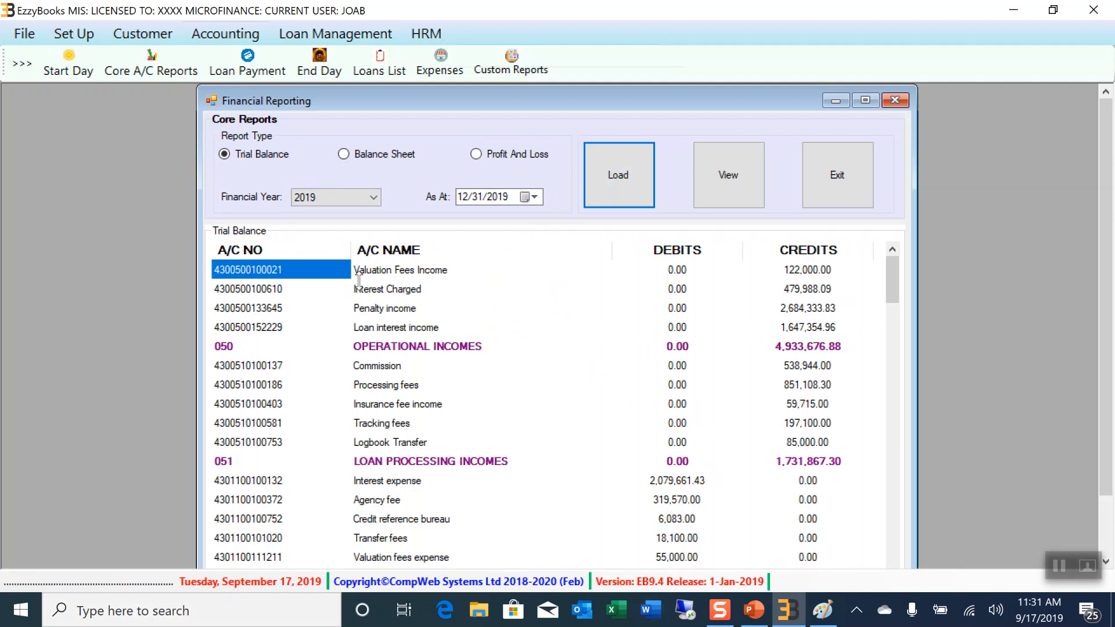
double_click(796, 271)
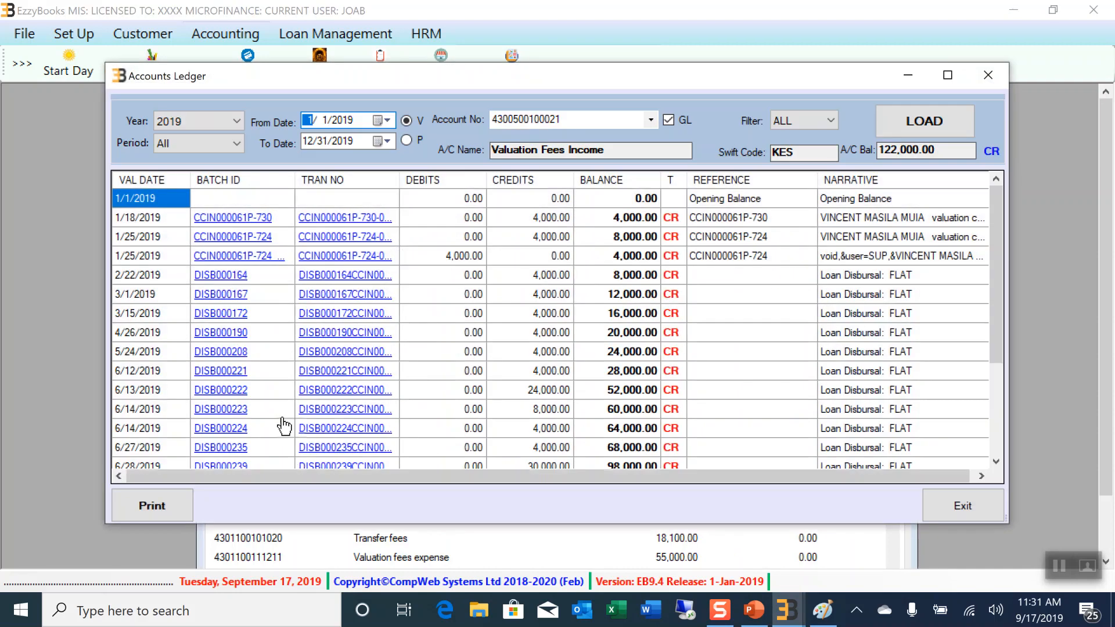
Inspect the journal for transaction DISB000164, then close it and the Valuation Fees Income ledger
left_click(342, 277)
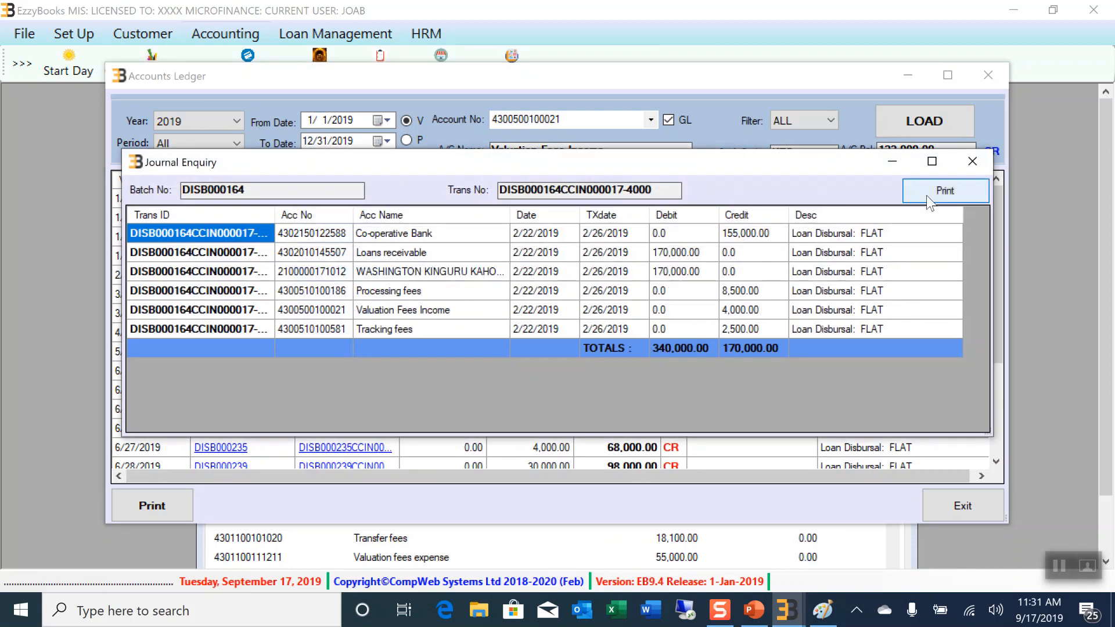
left_click(973, 161)
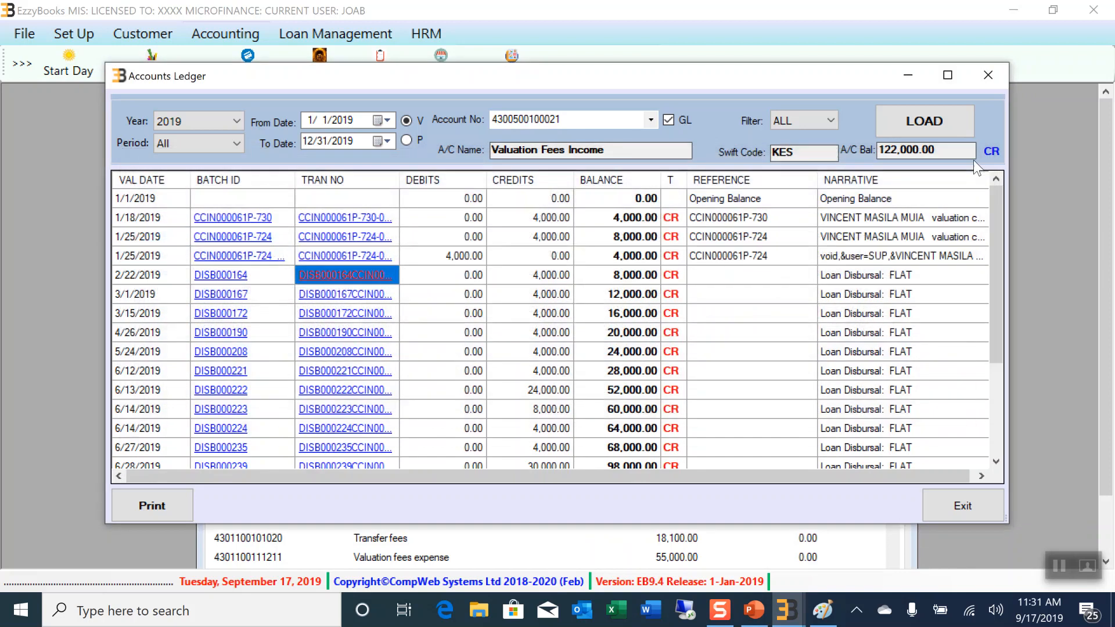
left_click(989, 75)
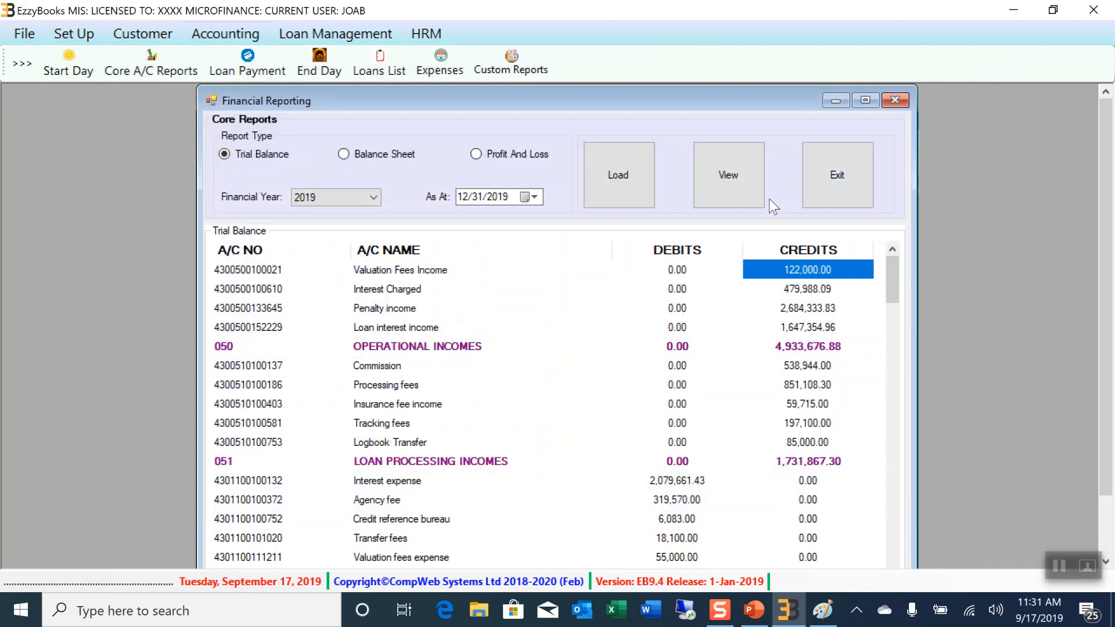
Load the 2019 balance sheet, then close the Financial Reporting window
left_click(344, 153)
left_click(605, 179)
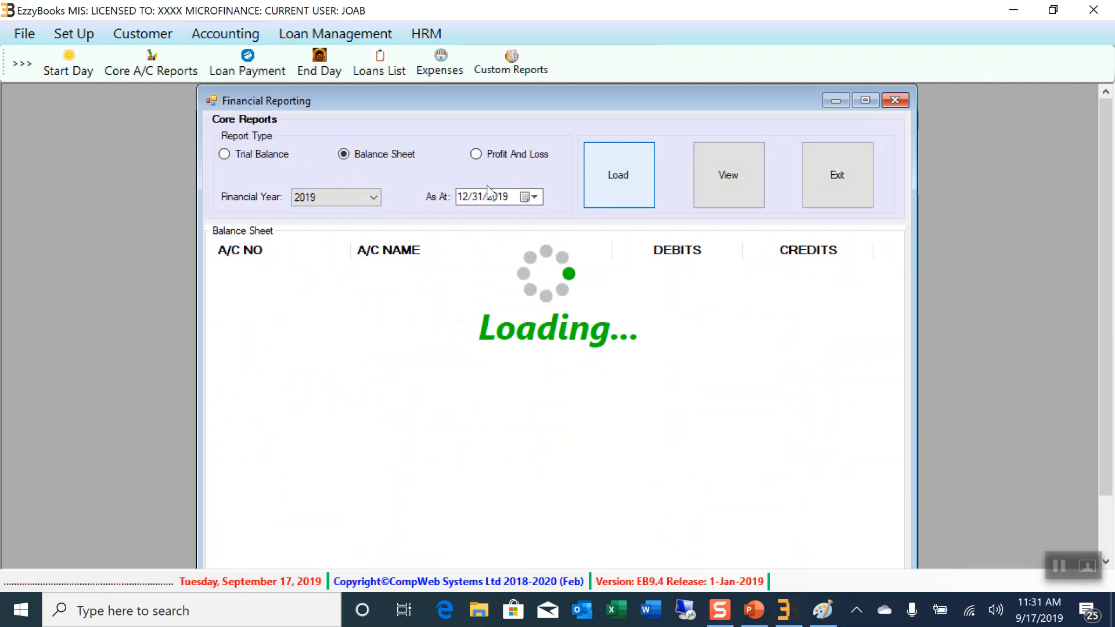
left_click(895, 102)
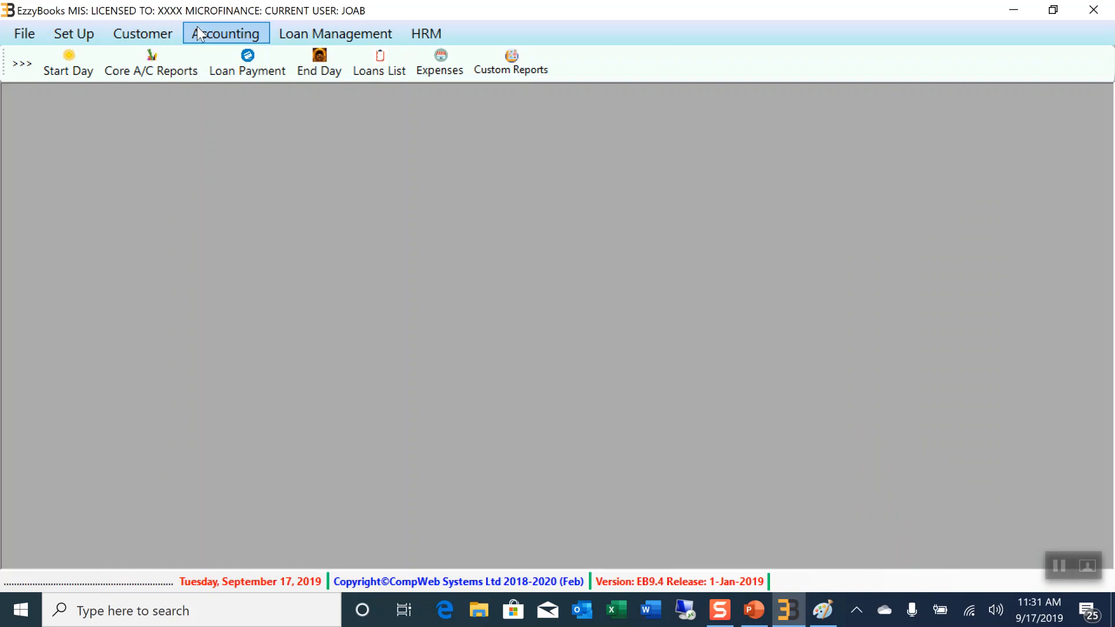
Open the periodic financial reports from Accounting and close them without loading anything
left_click(226, 34)
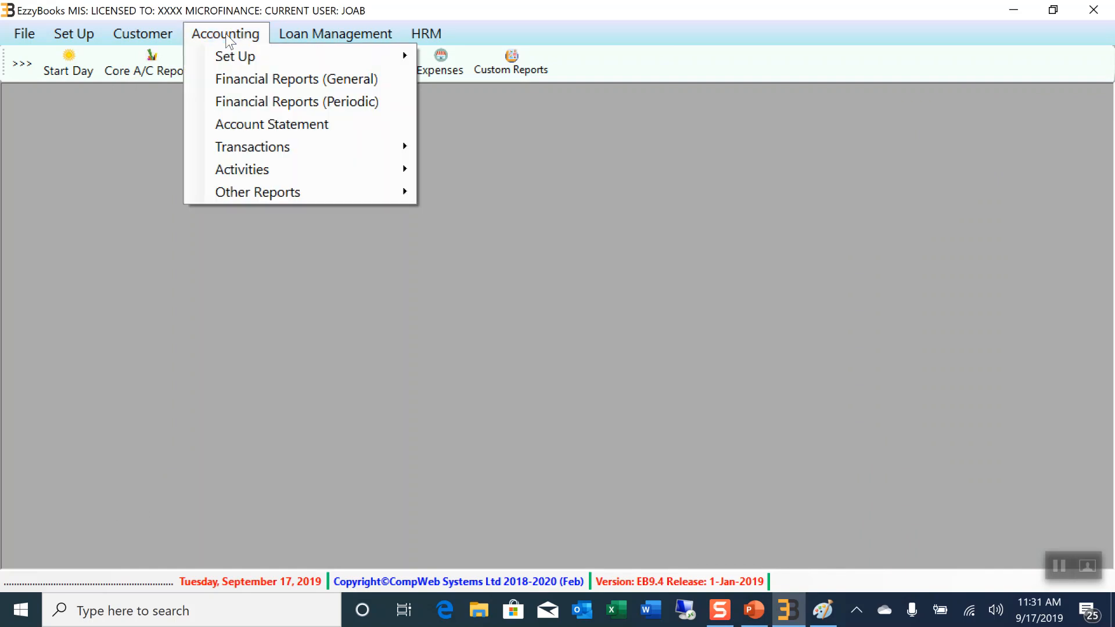
left_click(252, 102)
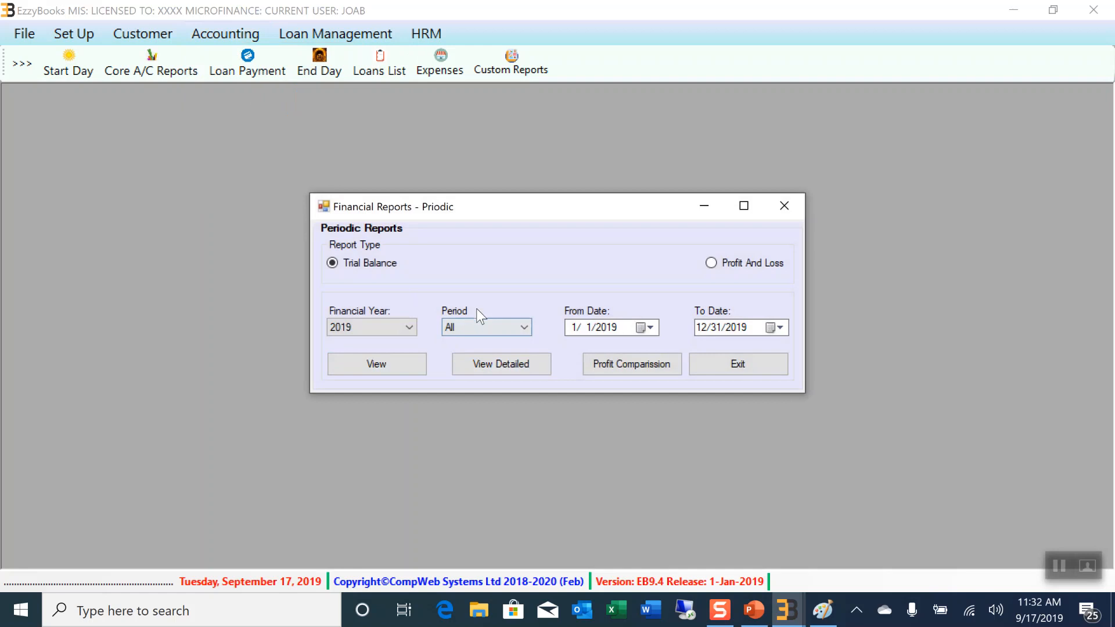
left_click(784, 210)
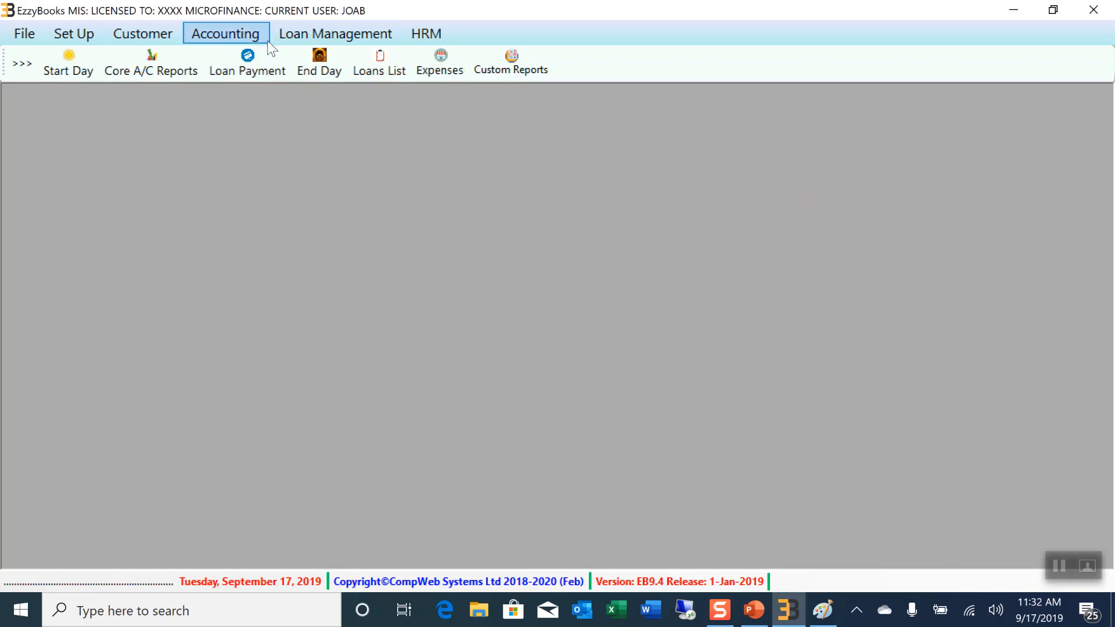
Open the Account Statement ledger for 2019 from the Accounting menu
left_click(228, 34)
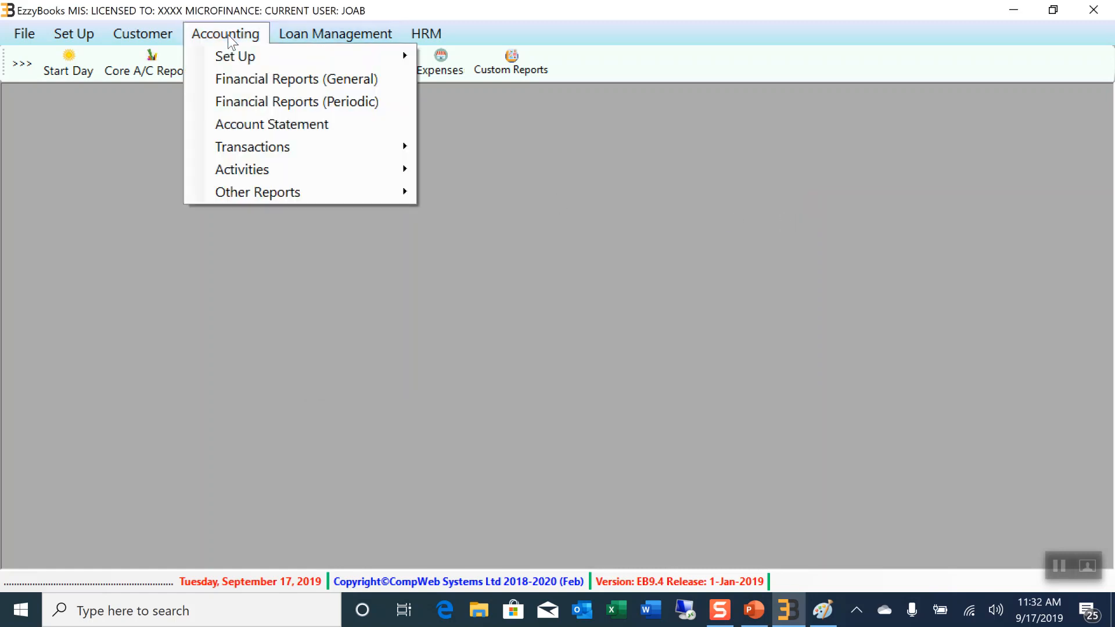
mouse_move(257, 136)
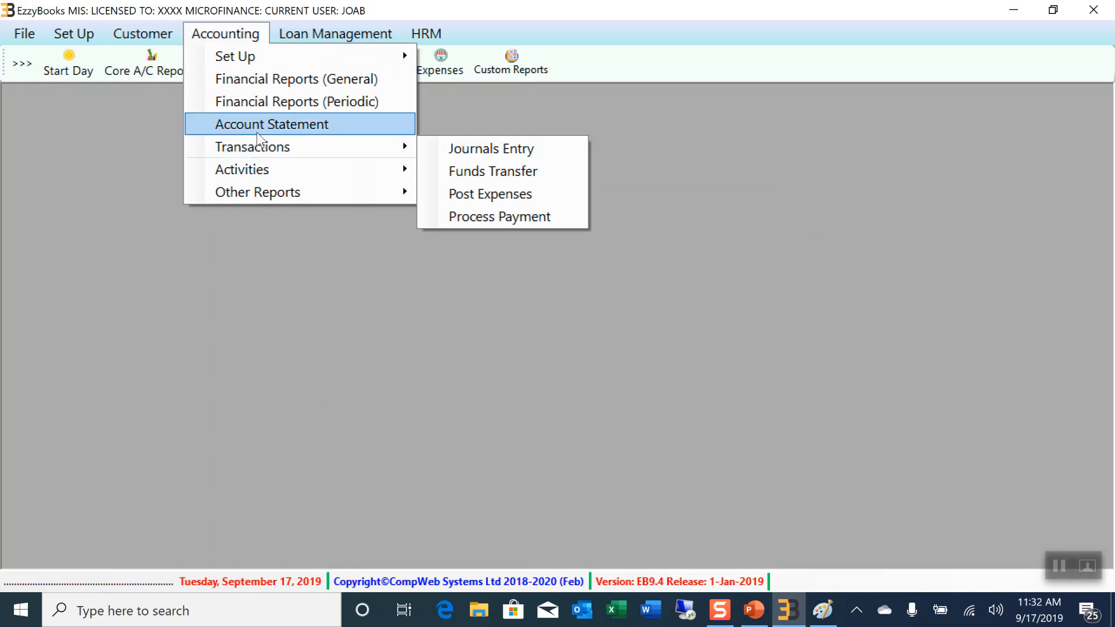
left_click(256, 124)
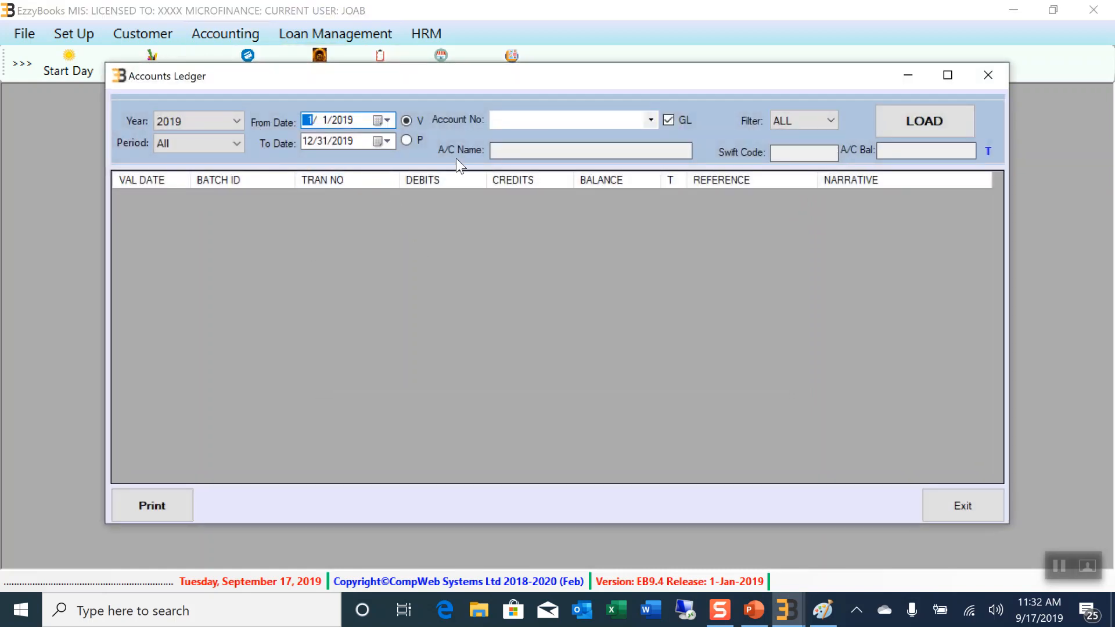
Load the 2019 ledger entries for the Commercial bank of africa account
left_click(547, 119)
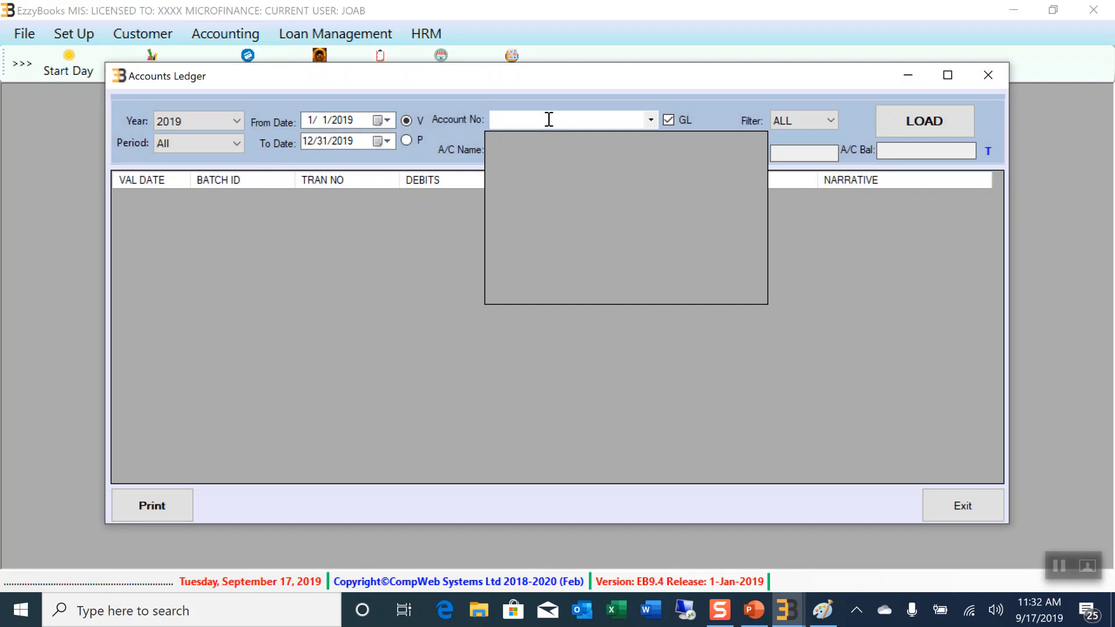
type("CO")
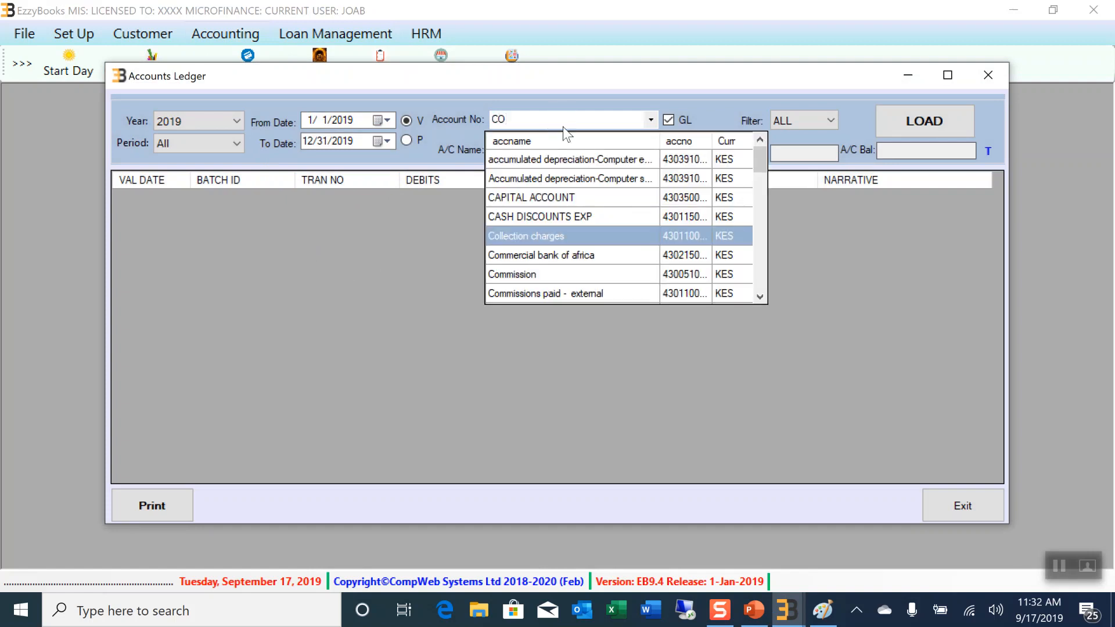
left_click(596, 255)
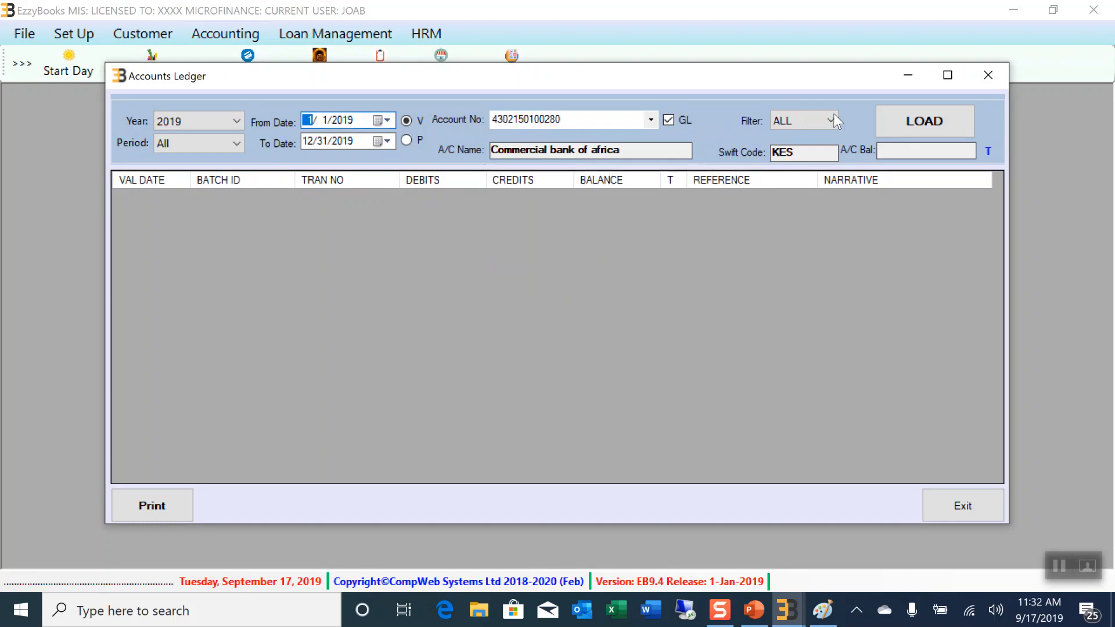
left_click(923, 122)
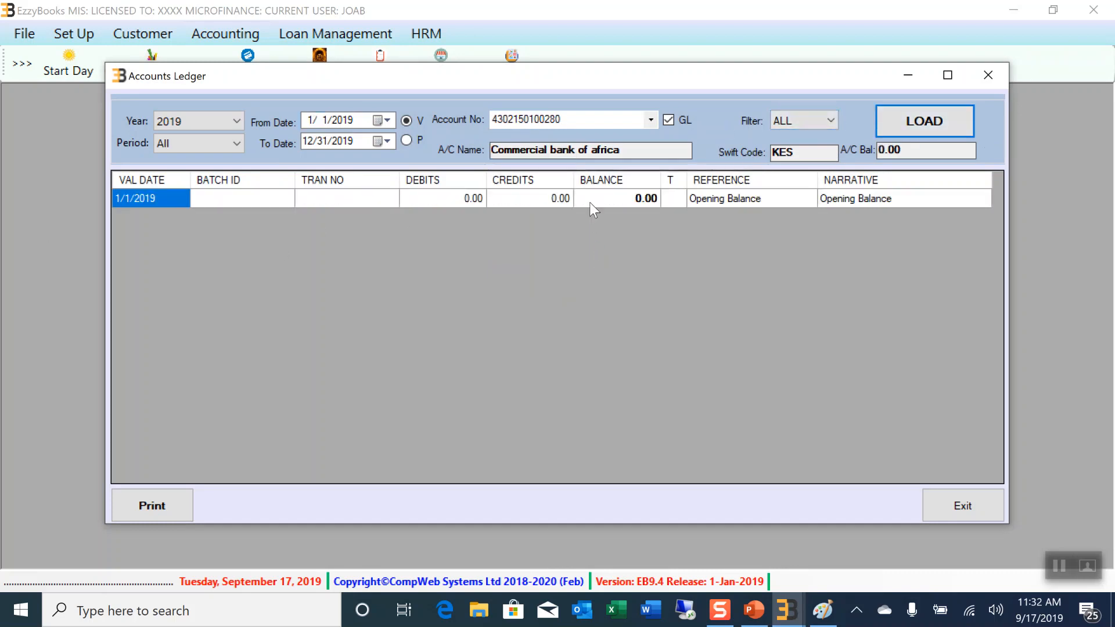
Load the 2019 CASH IN HAND ledger (288,121.30 CR), scroll through it, then close it
left_click_drag(581, 120, 509, 122)
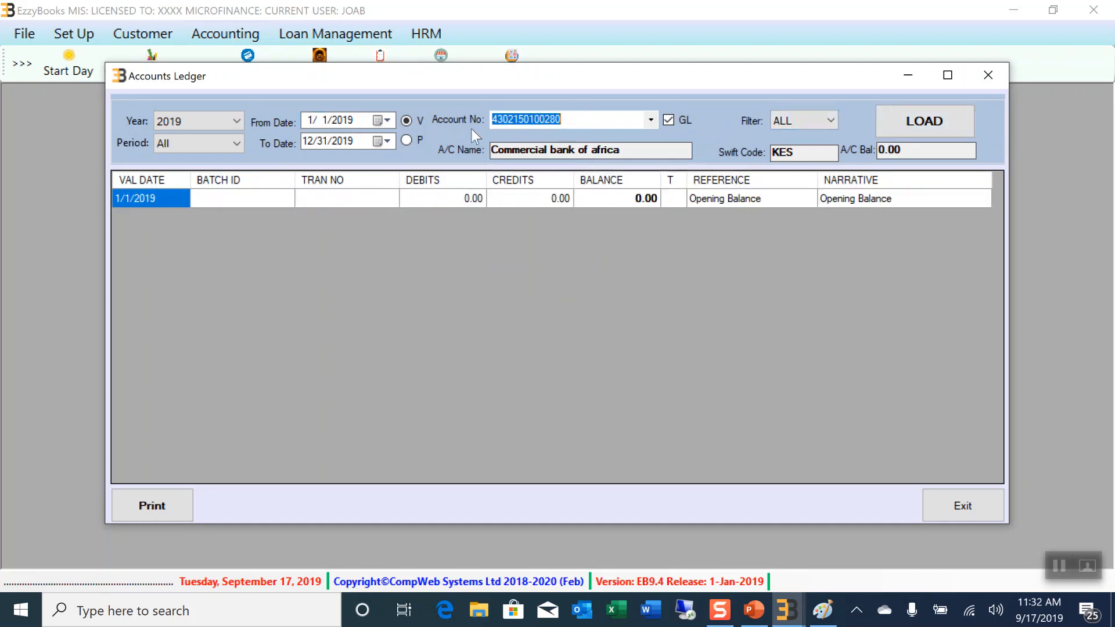
type("CA")
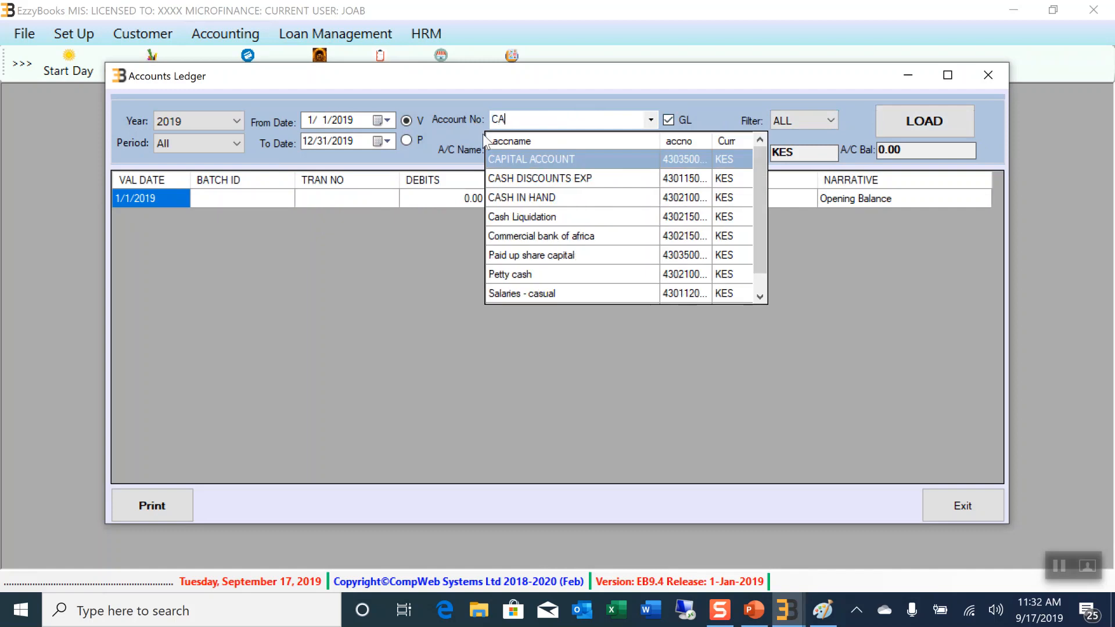
left_click(534, 200)
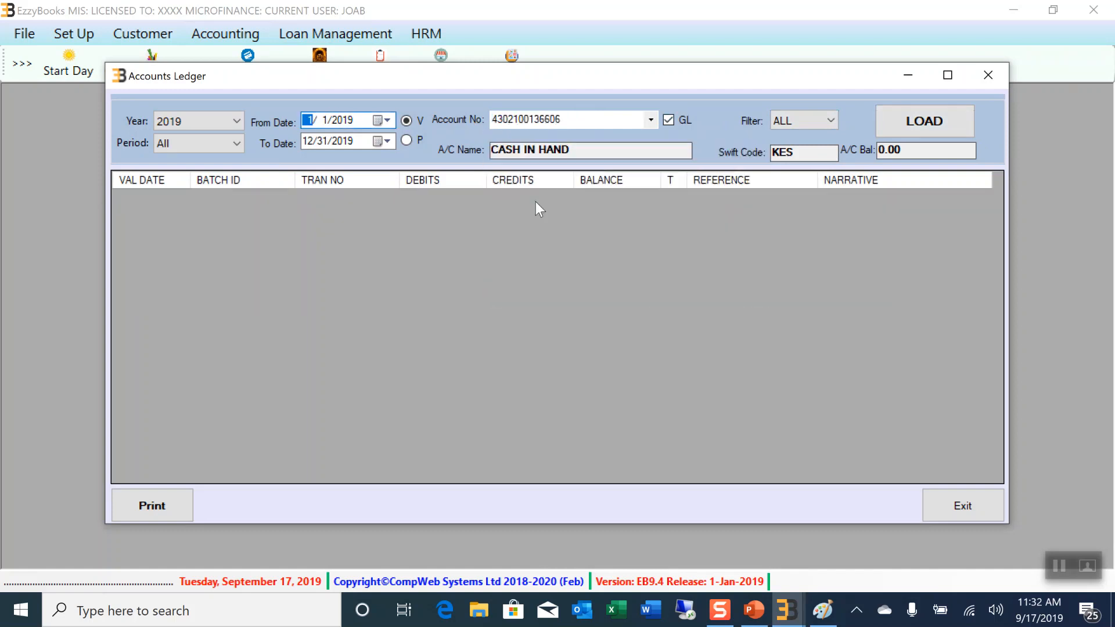
left_click(912, 125)
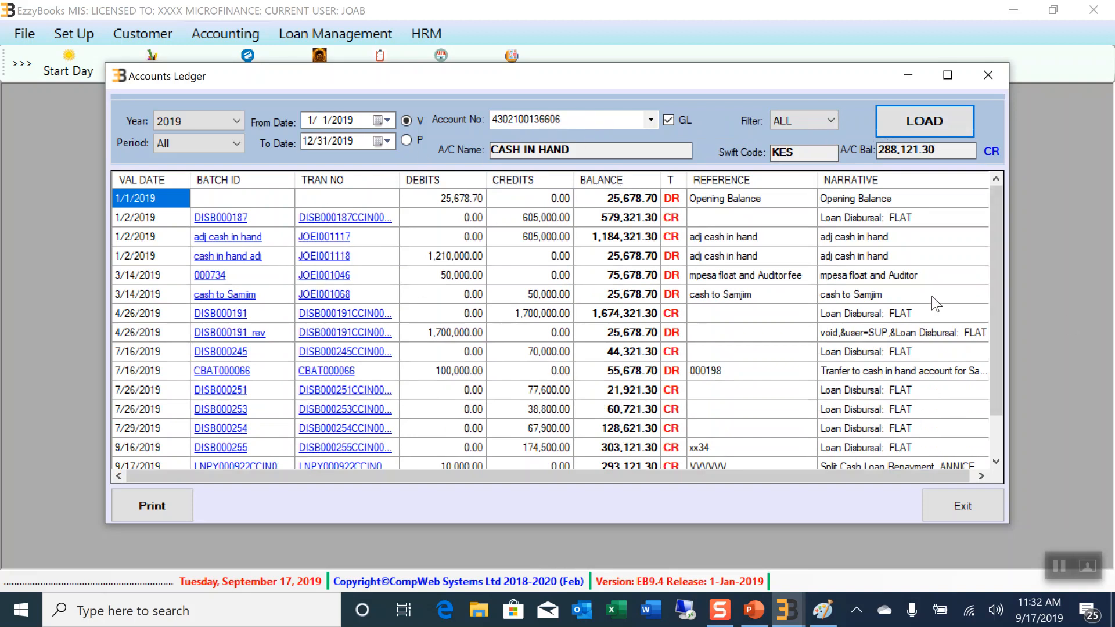
left_click_drag(991, 256, 1026, 199)
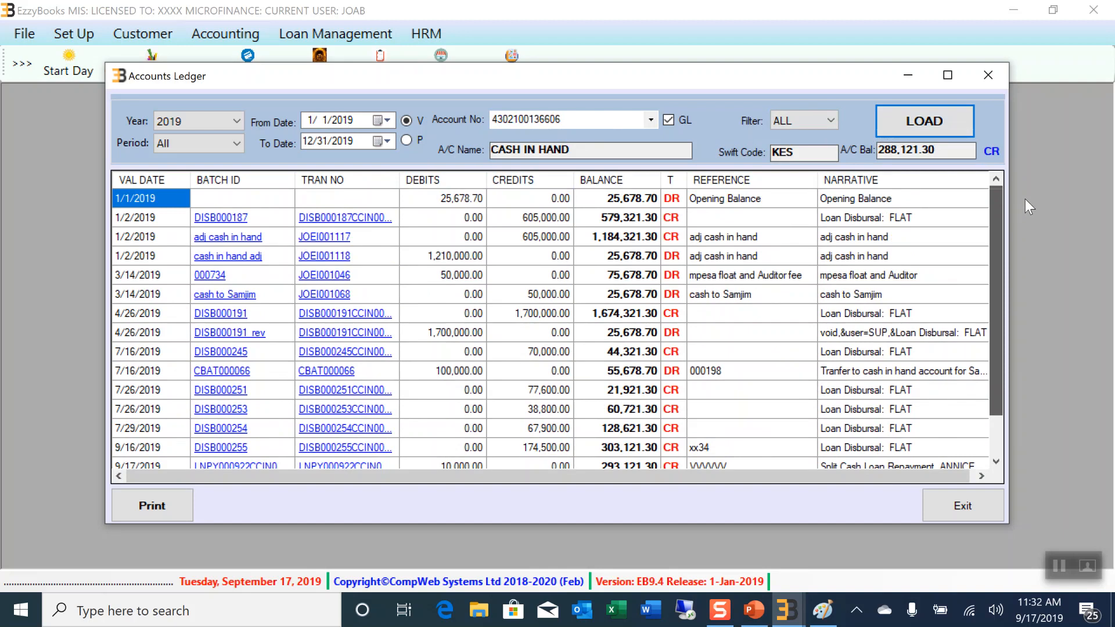
left_click(993, 73)
left_click(227, 32)
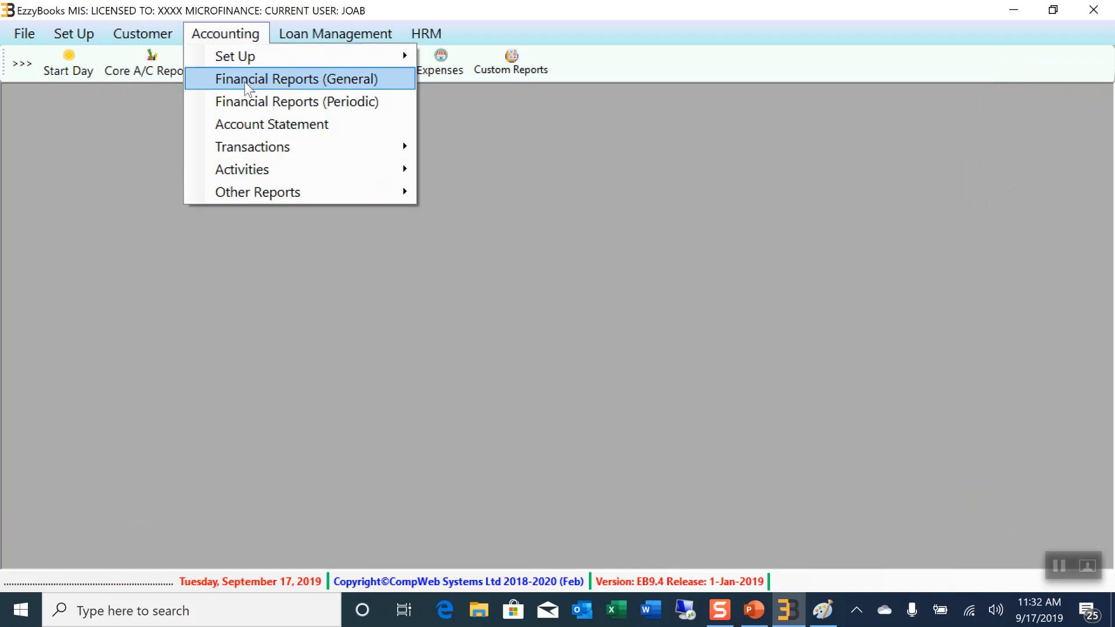
mouse_move(251, 148)
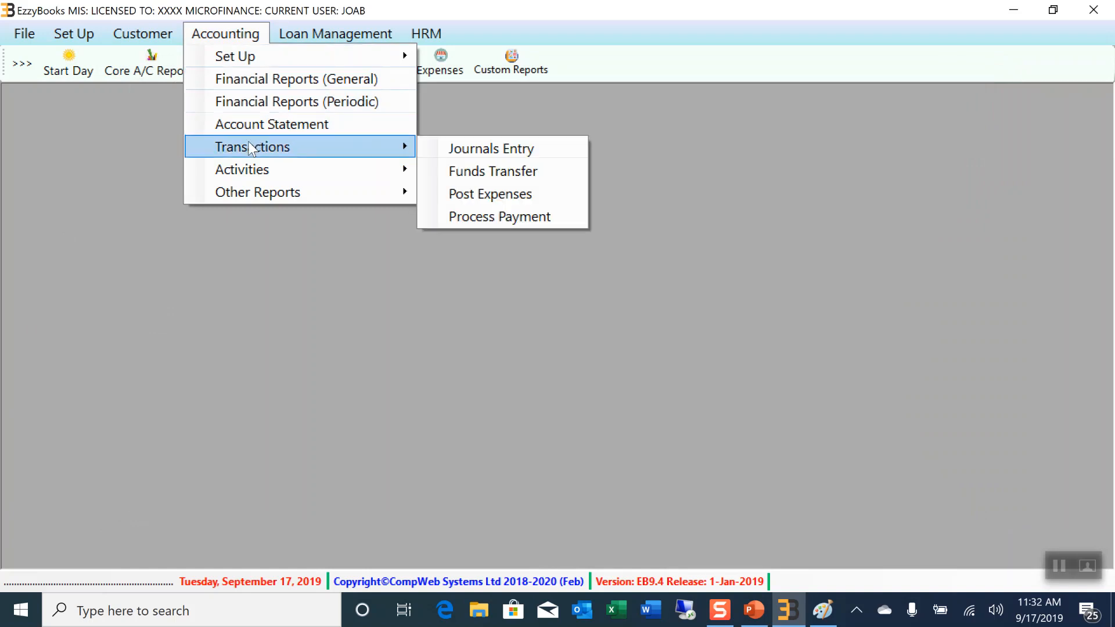
left_click(516, 155)
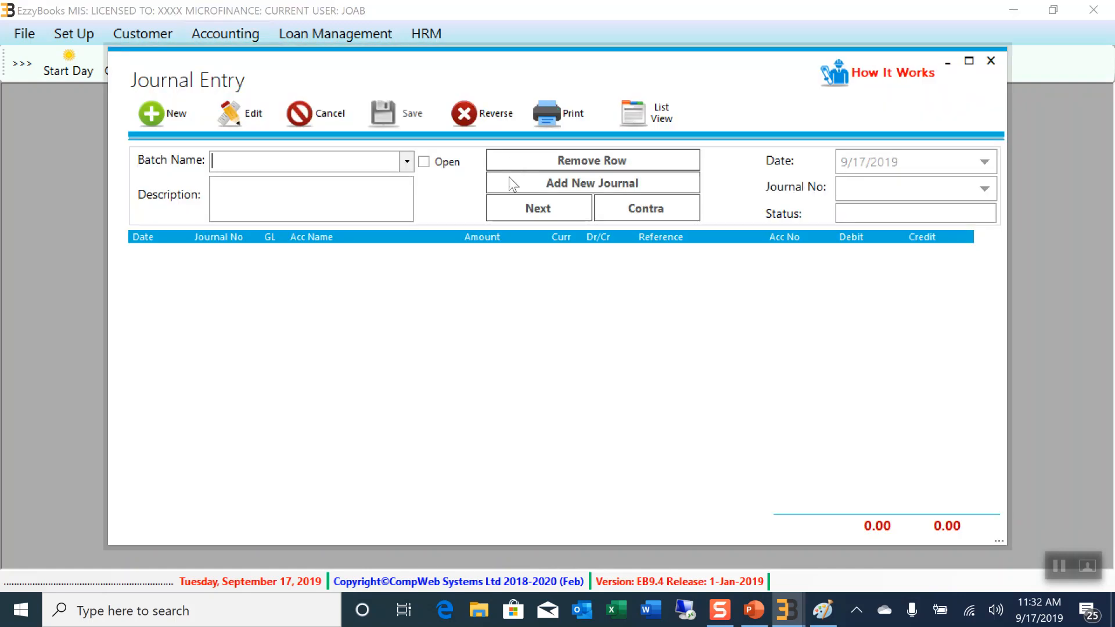
left_click(991, 61)
left_click(225, 33)
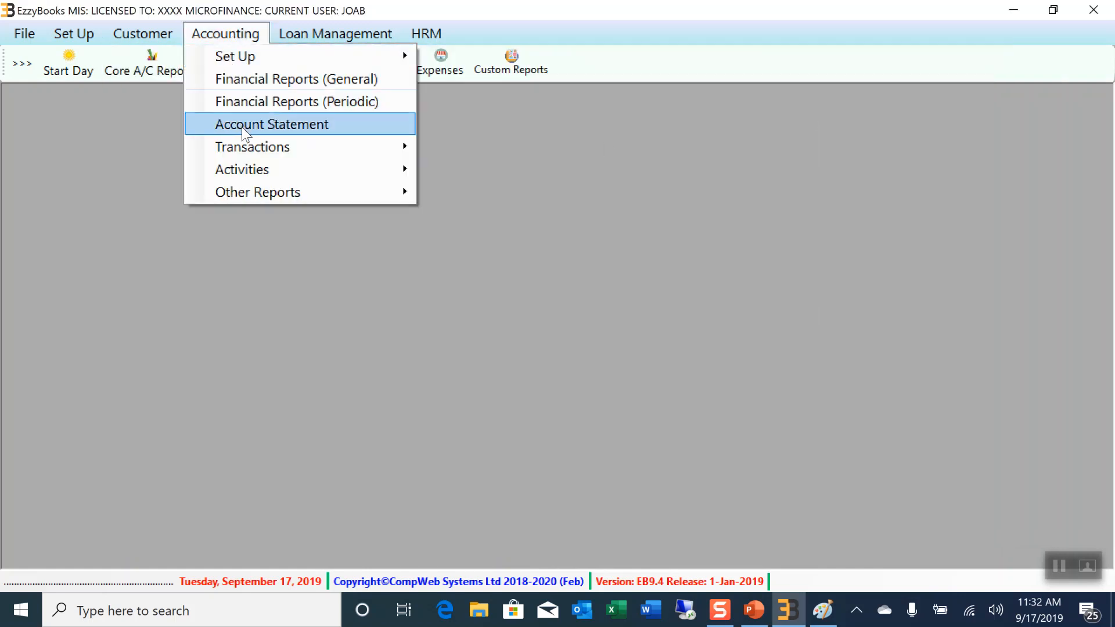
left_click(514, 171)
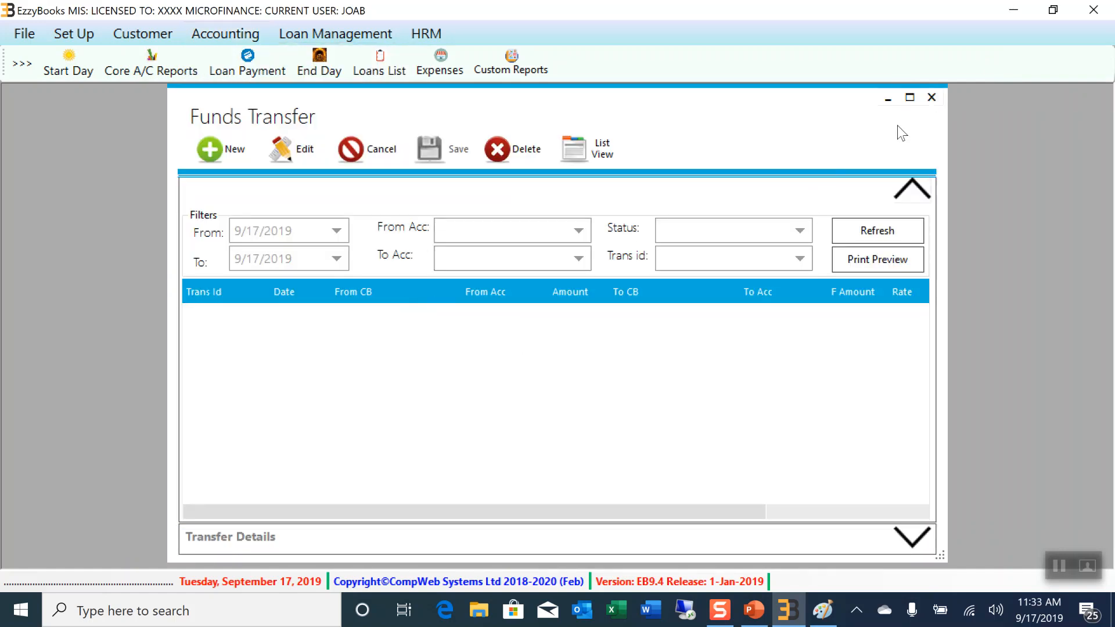
left_click(931, 98)
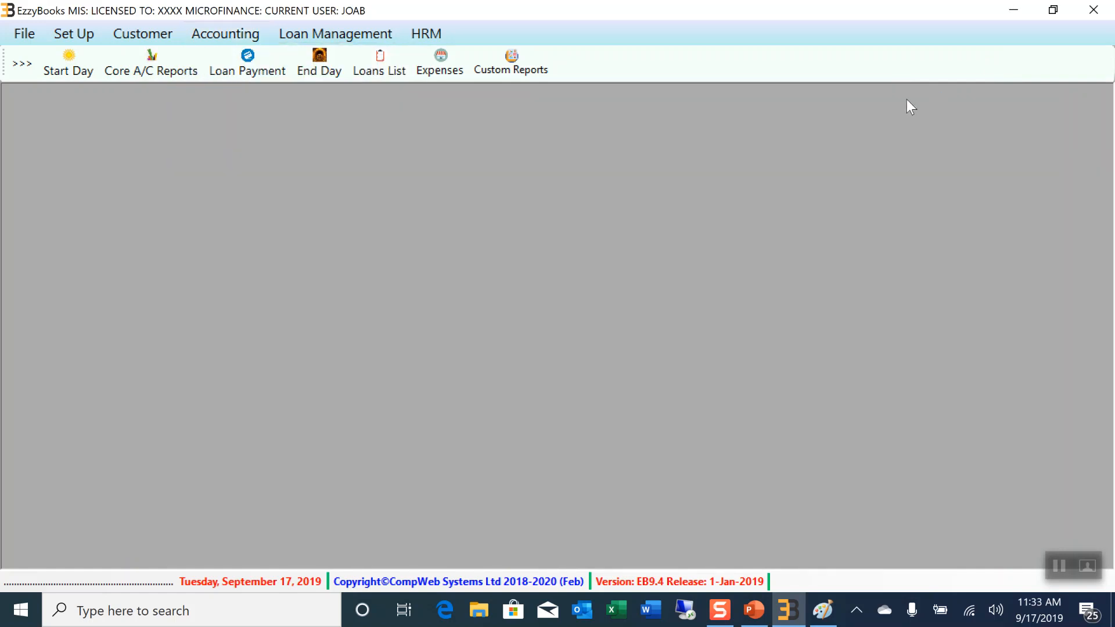
left_click(232, 36)
Start a Cash Book Reconciliation for 01/09/2019–30/09/2019 across all three branches, then close it
mouse_move(269, 174)
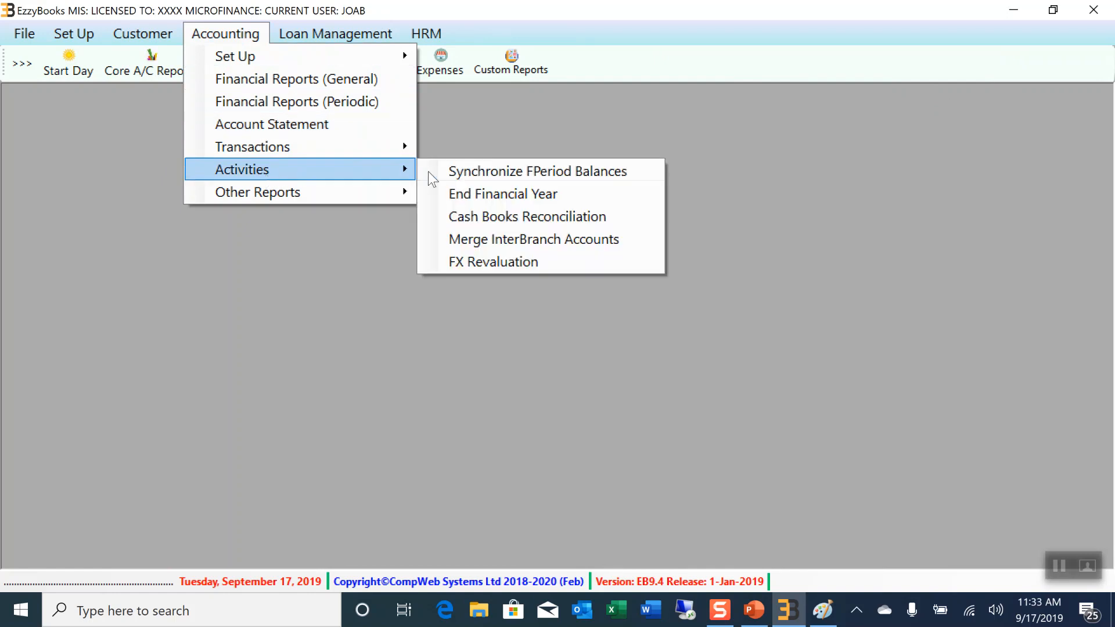
left_click(553, 216)
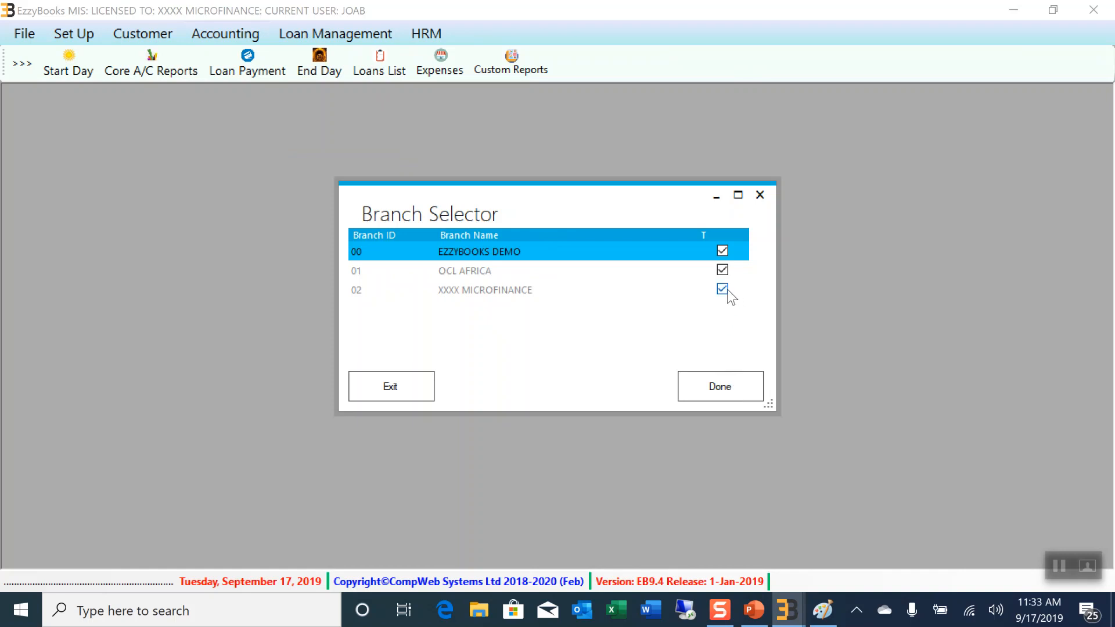
left_click(723, 386)
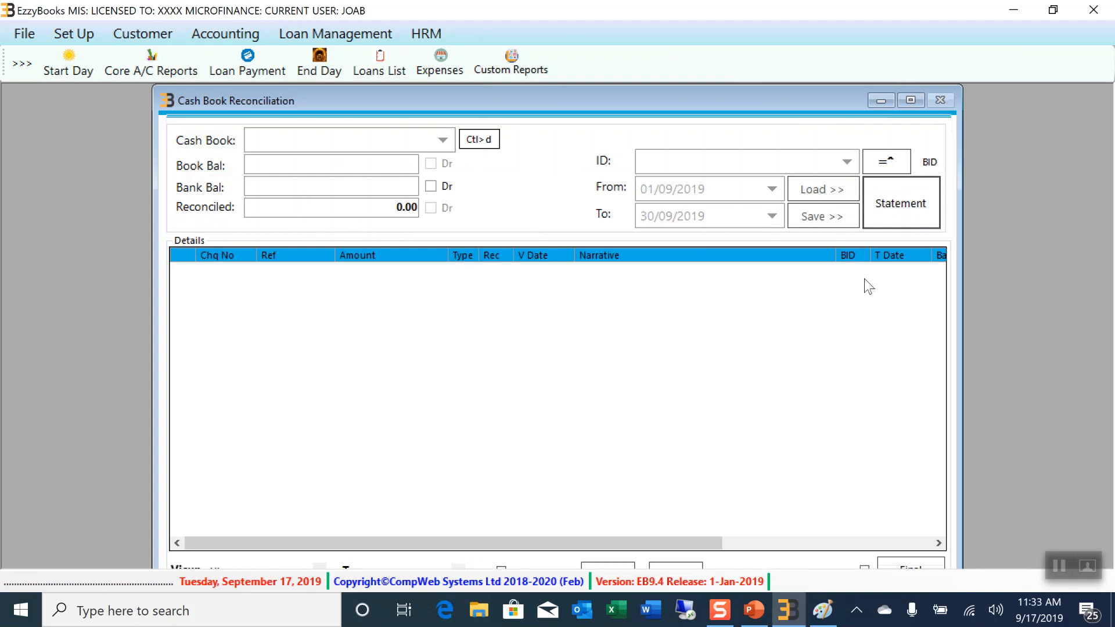
left_click_drag(770, 100, 729, 82)
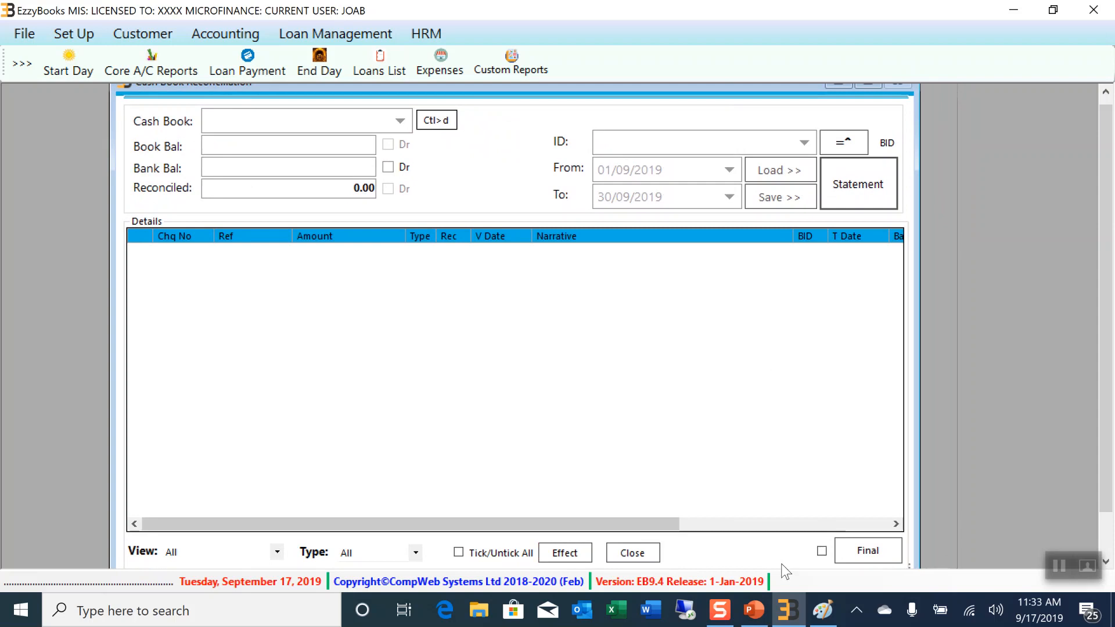
left_click(632, 556)
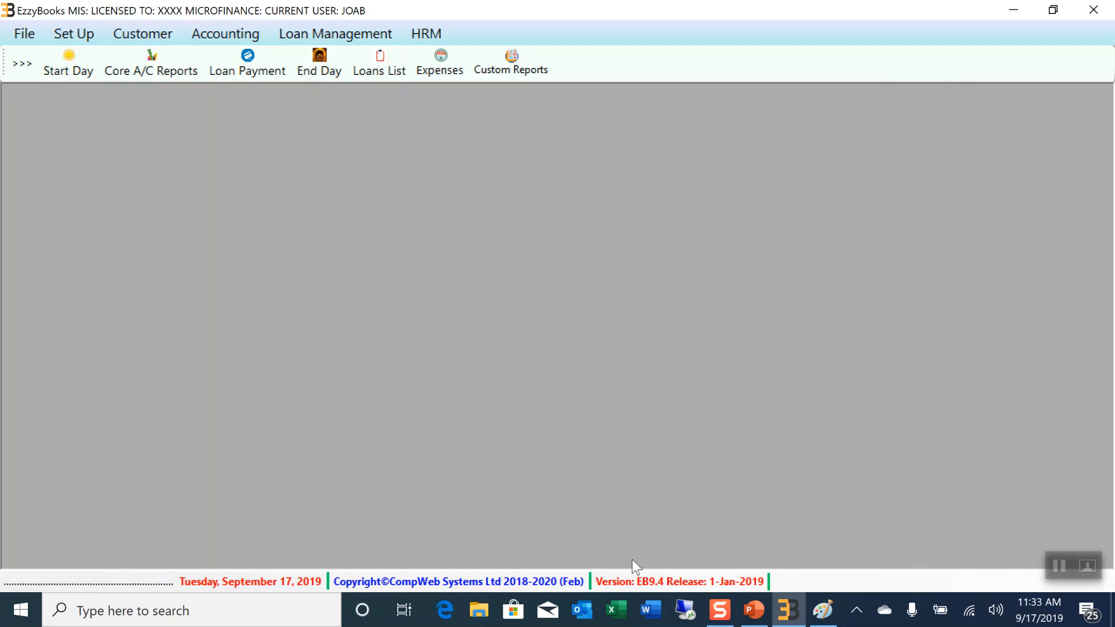
left_click(225, 35)
mouse_move(270, 170)
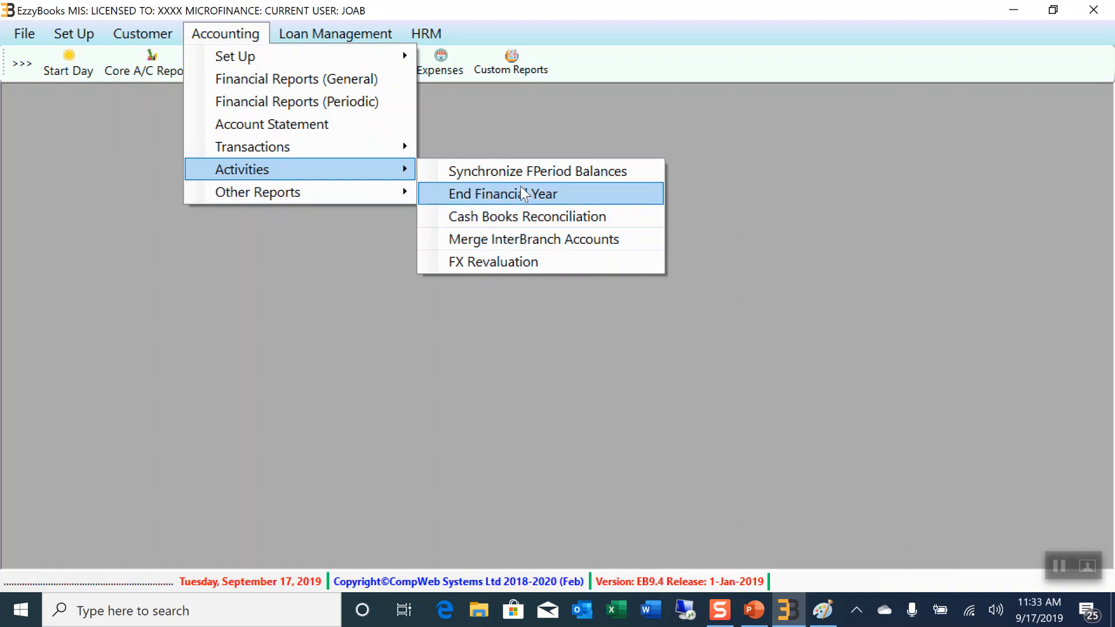
mouse_move(368, 200)
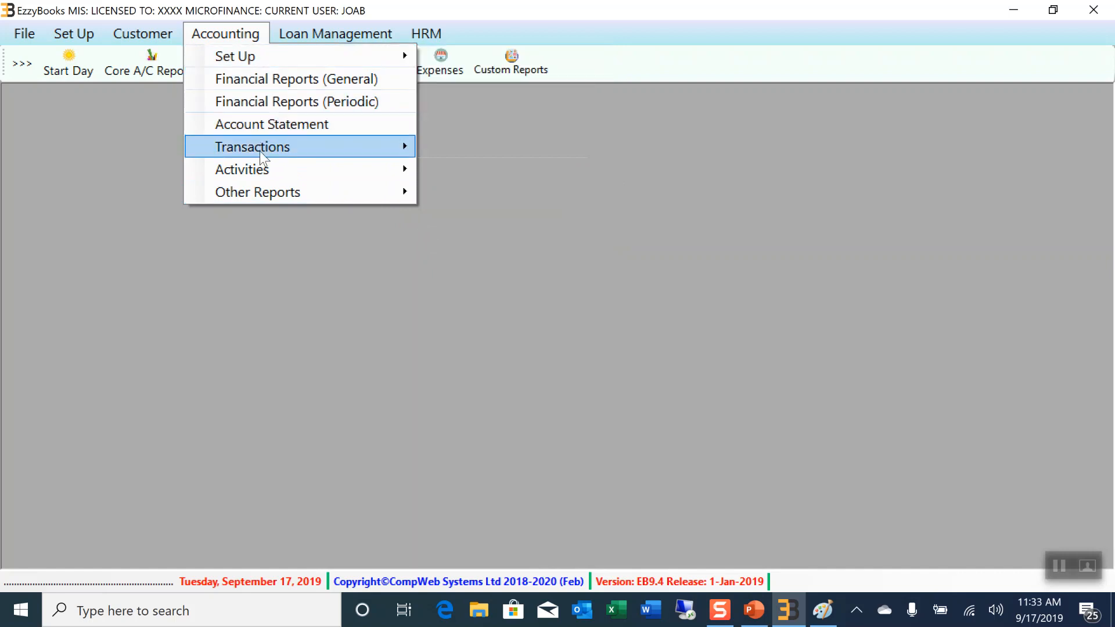
left_click(546, 175)
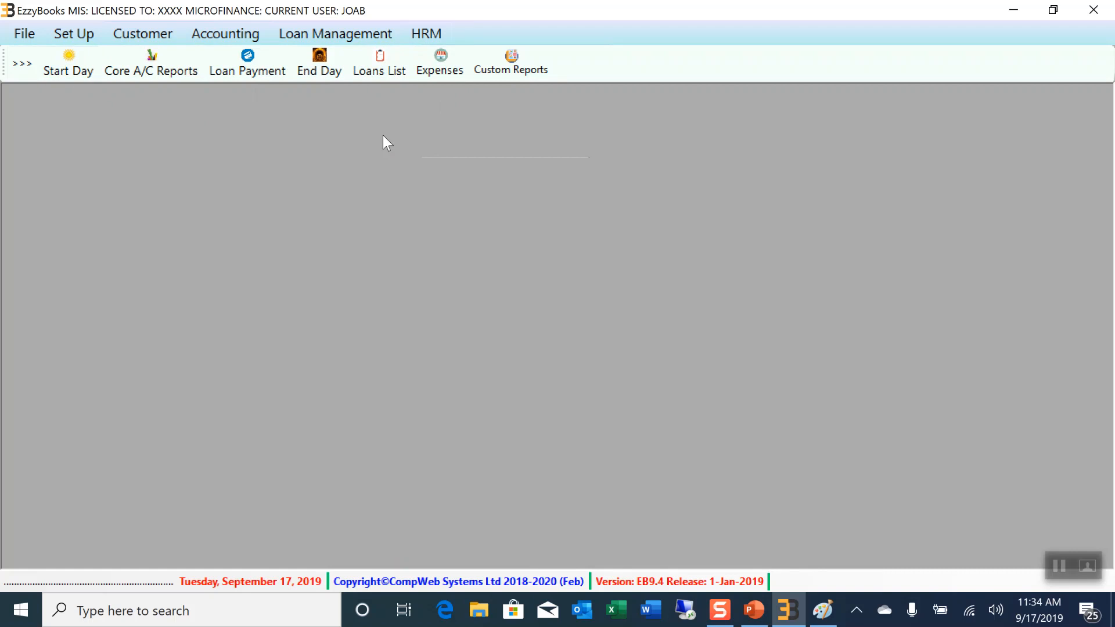
left_click(445, 64)
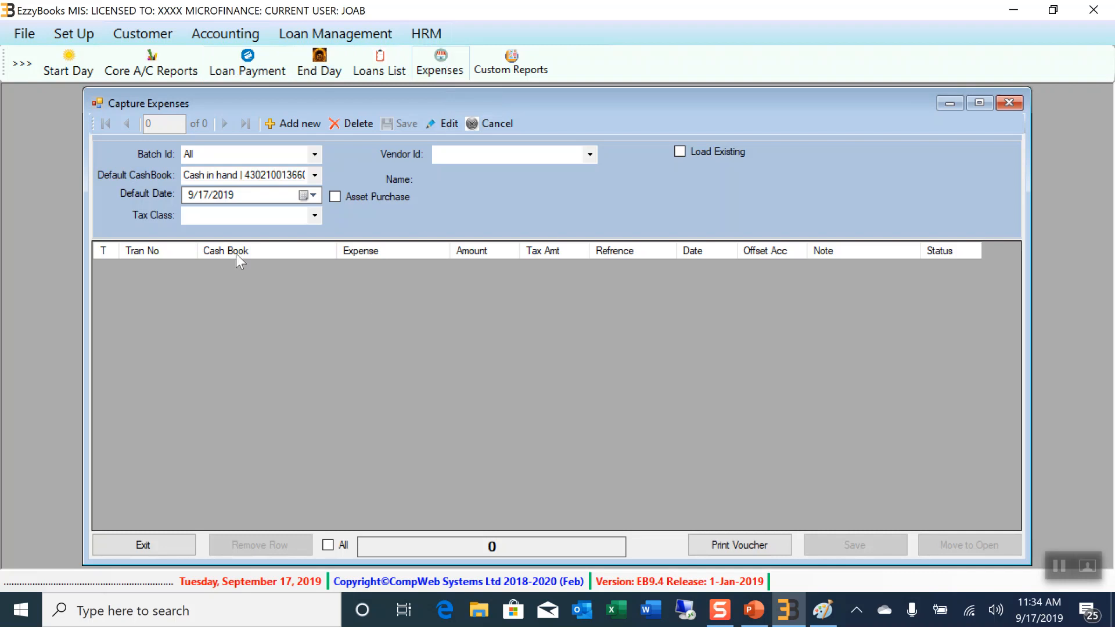
left_click(302, 120)
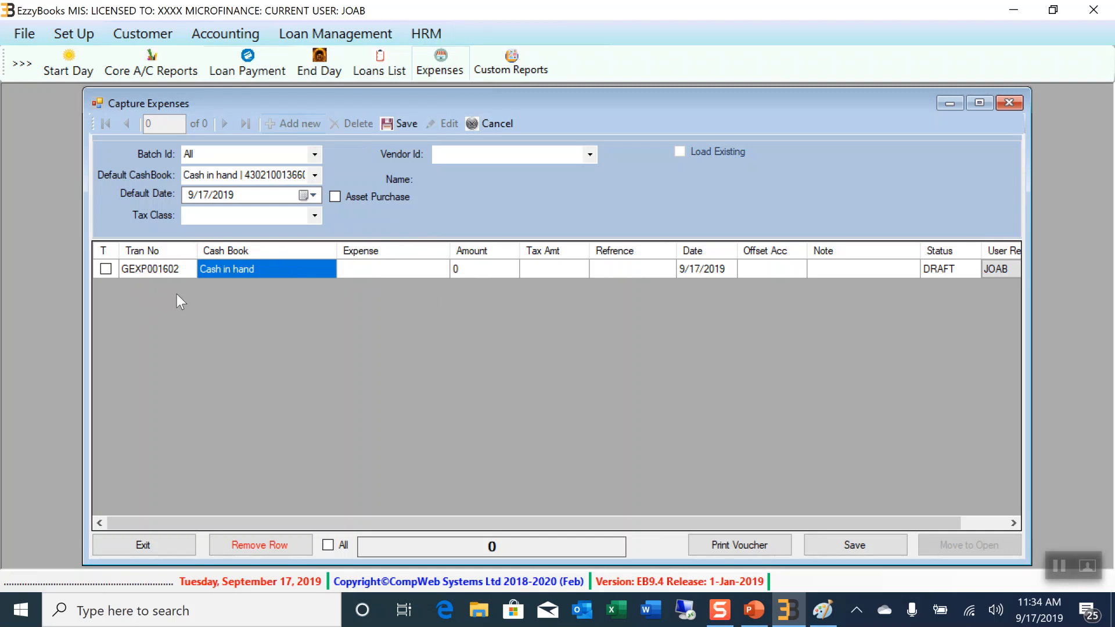
left_click(379, 269)
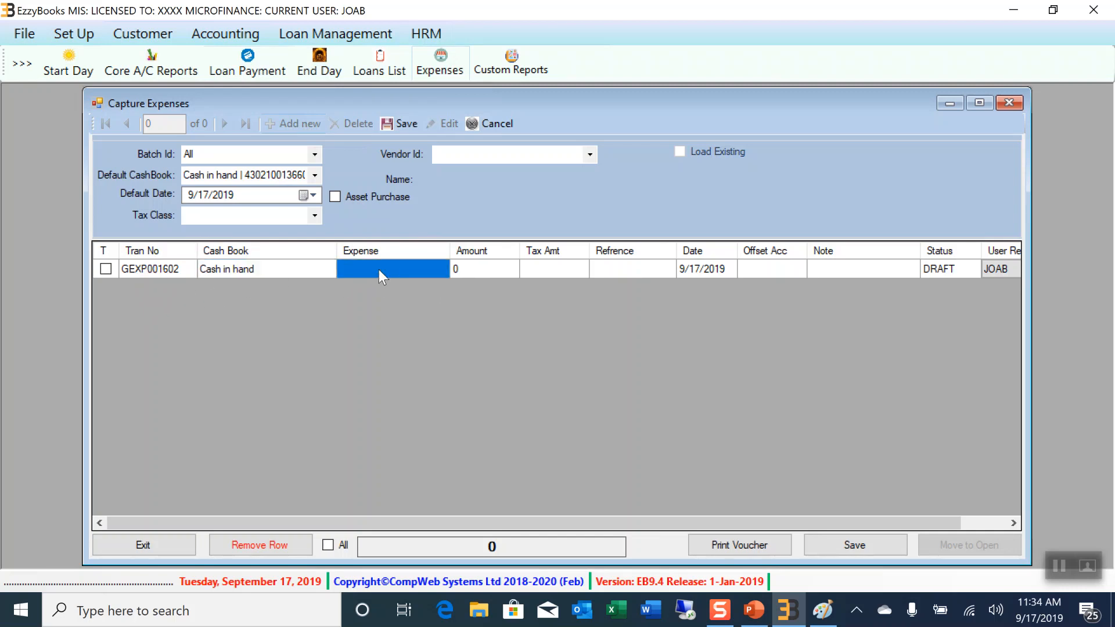
left_click(375, 266)
left_click(388, 328)
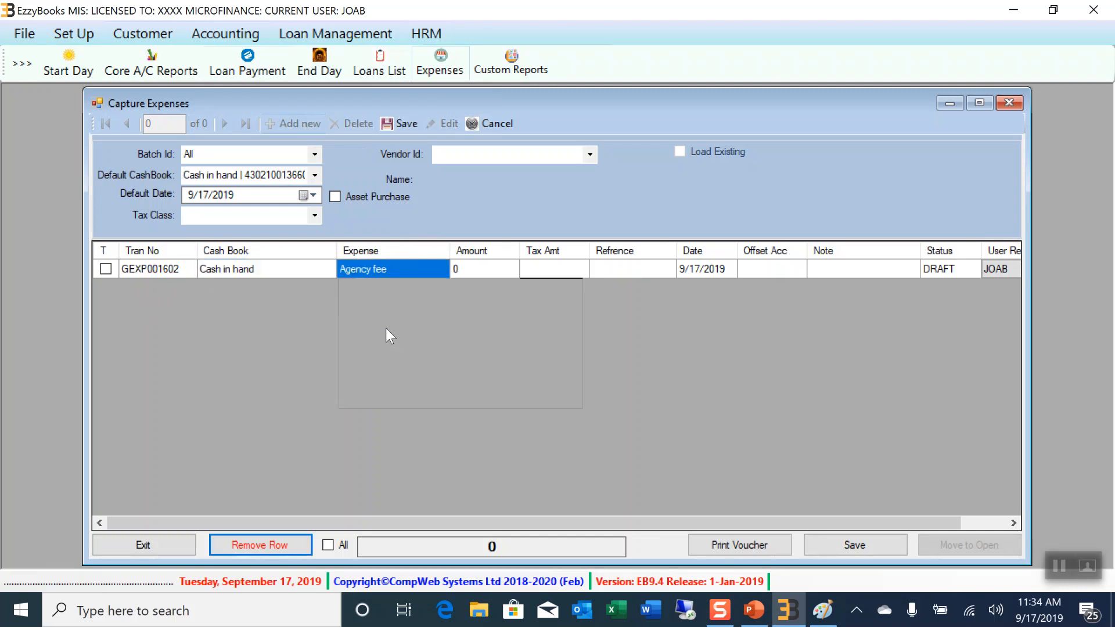
left_click(486, 268)
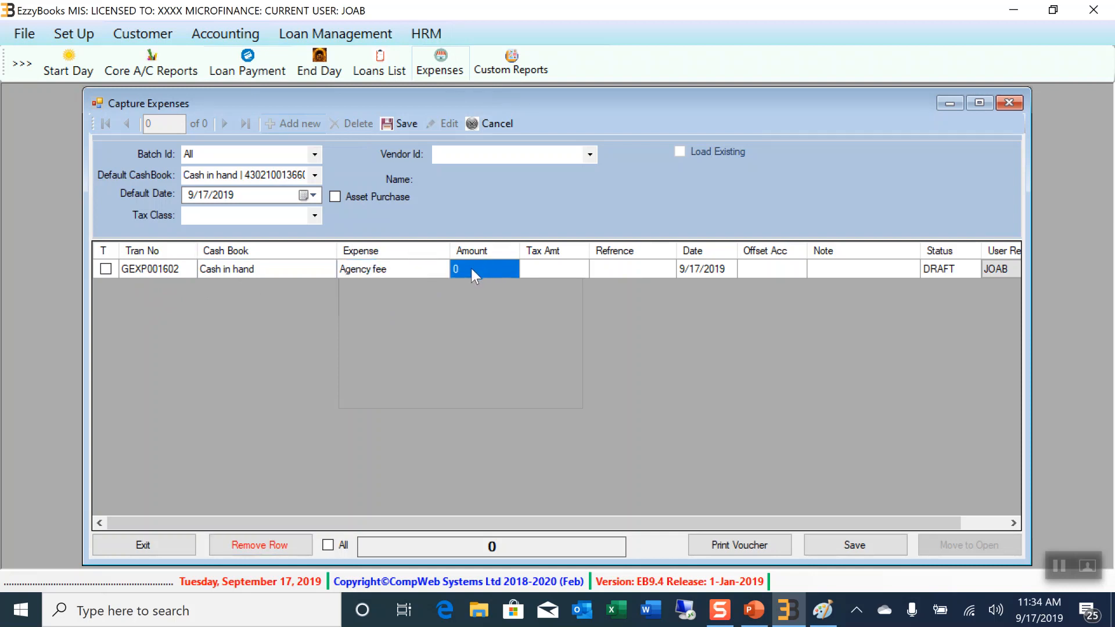
left_click(551, 269)
left_click(615, 271)
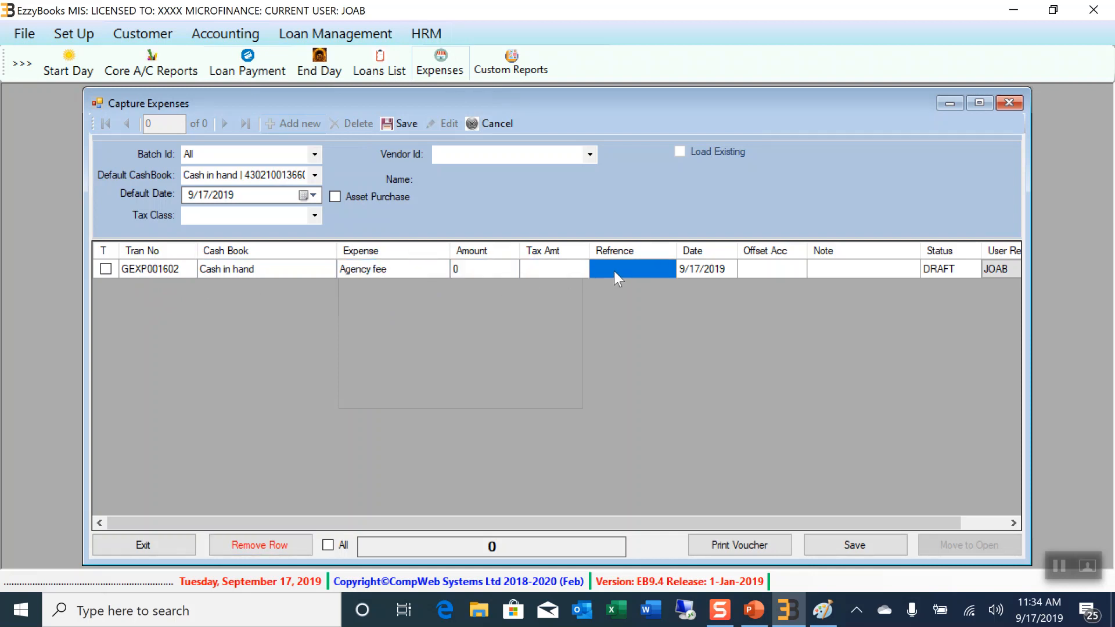
left_click(796, 272)
left_click(857, 266)
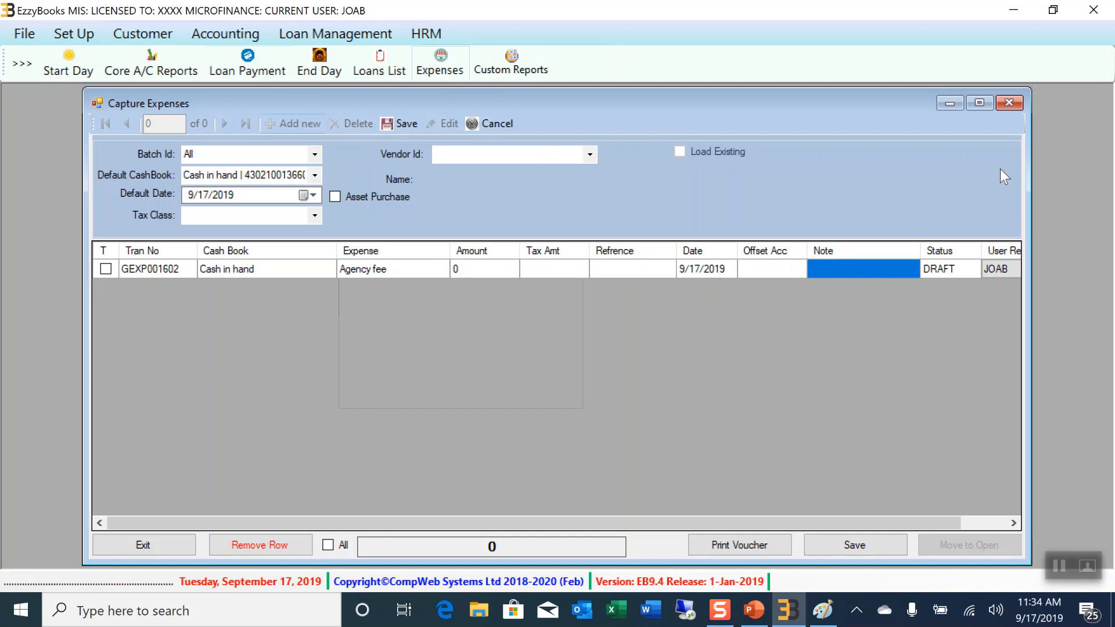
left_click(1011, 107)
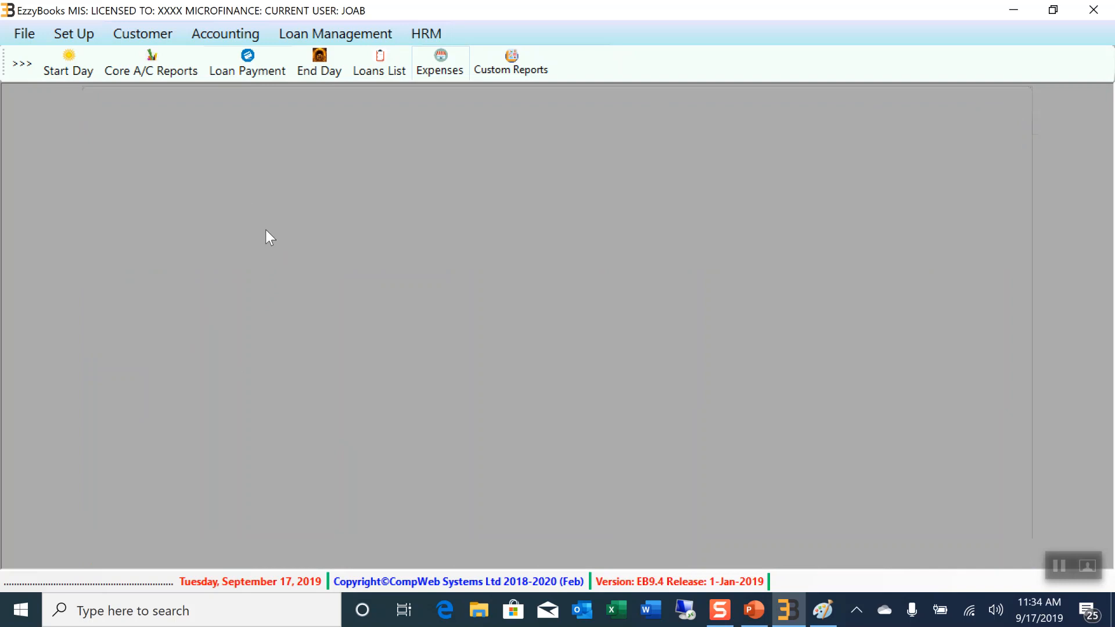
View the HRM Employee Master form and close it
left_click(224, 71)
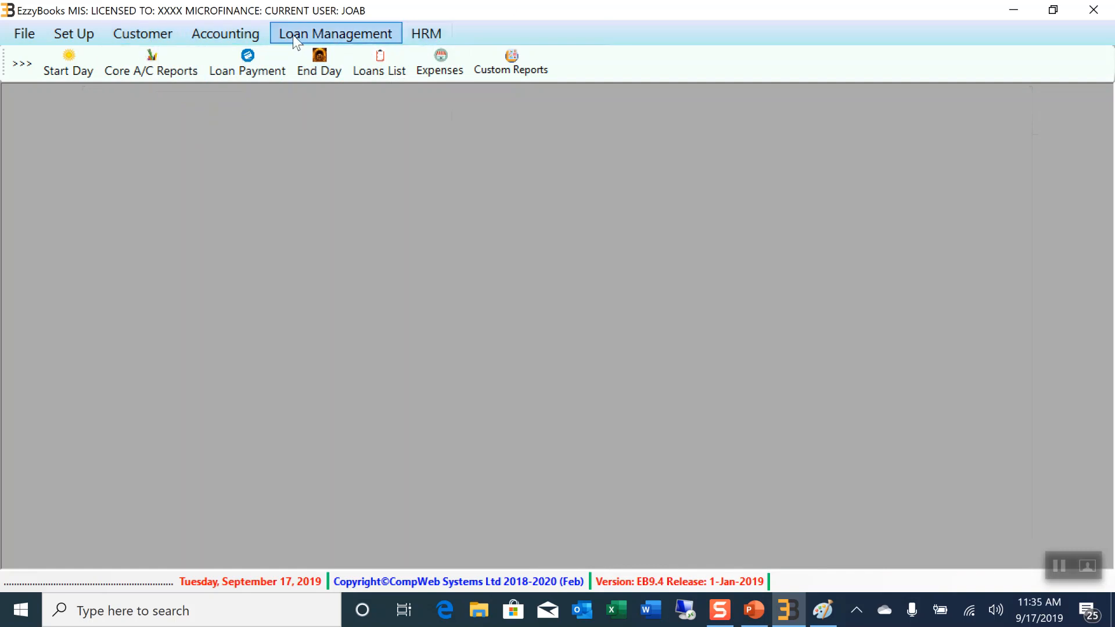
left_click(424, 30)
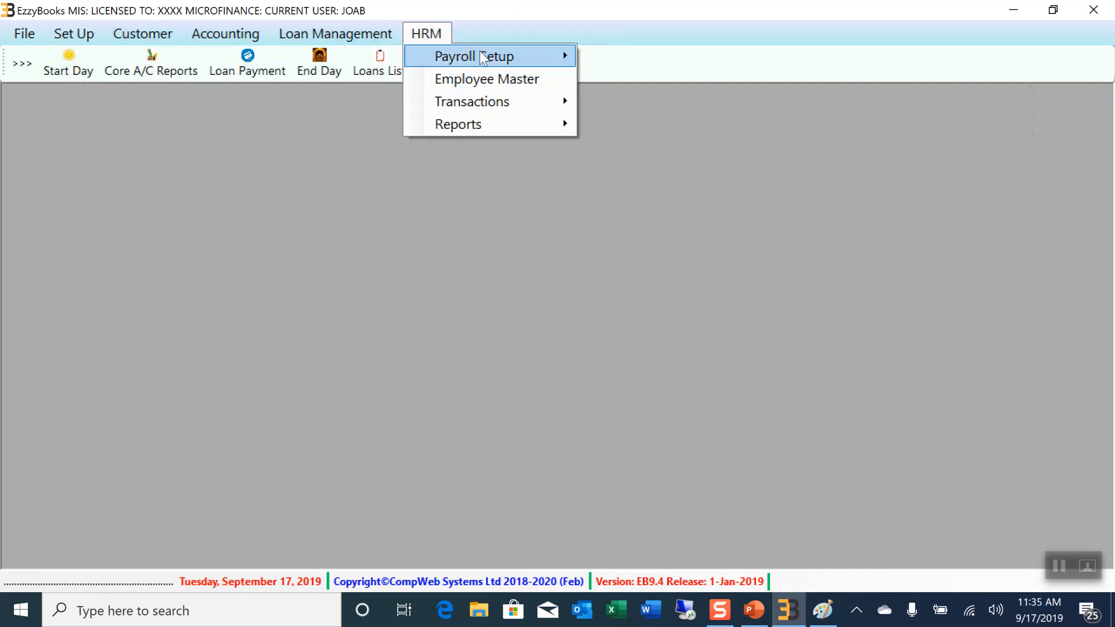
mouse_move(511, 58)
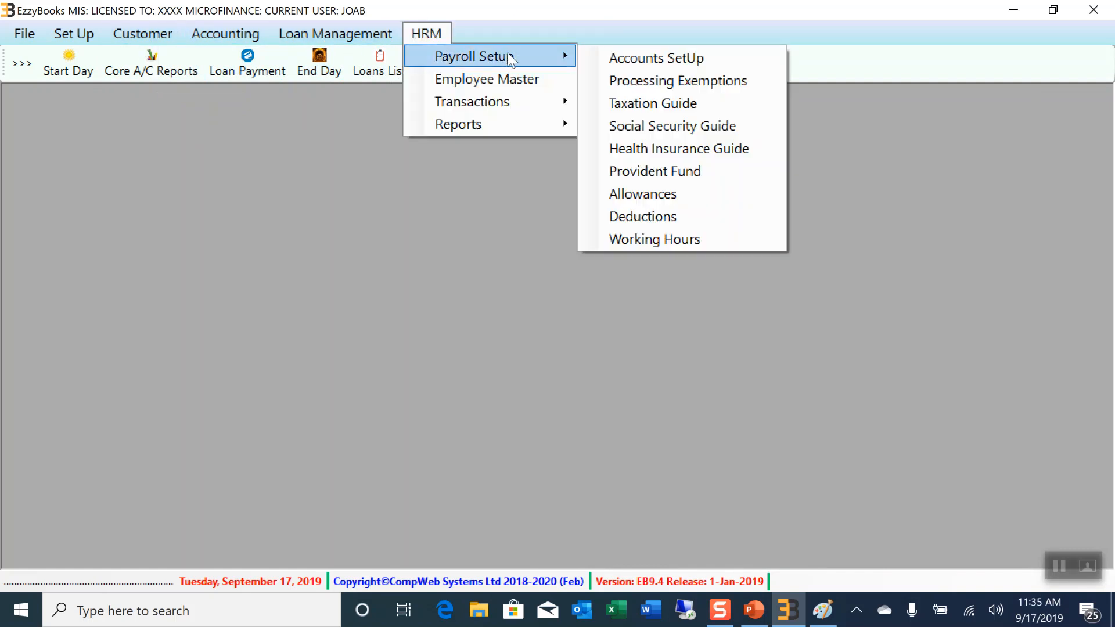
left_click(525, 77)
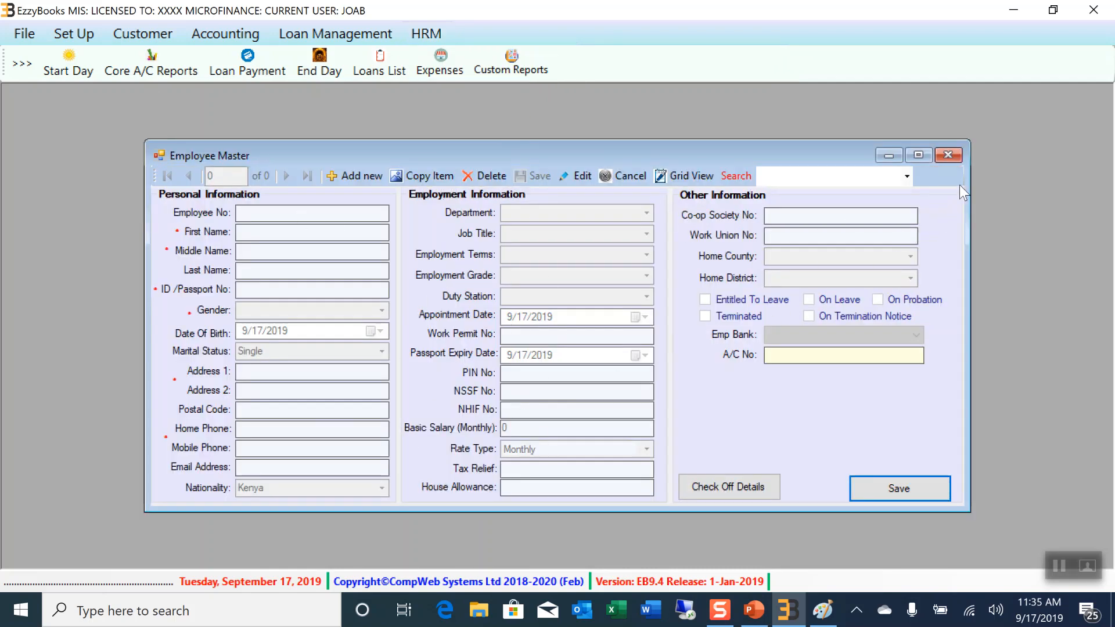
left_click(956, 156)
Open Generate Payroll for September 2019 from HRM Transactions
left_click(413, 35)
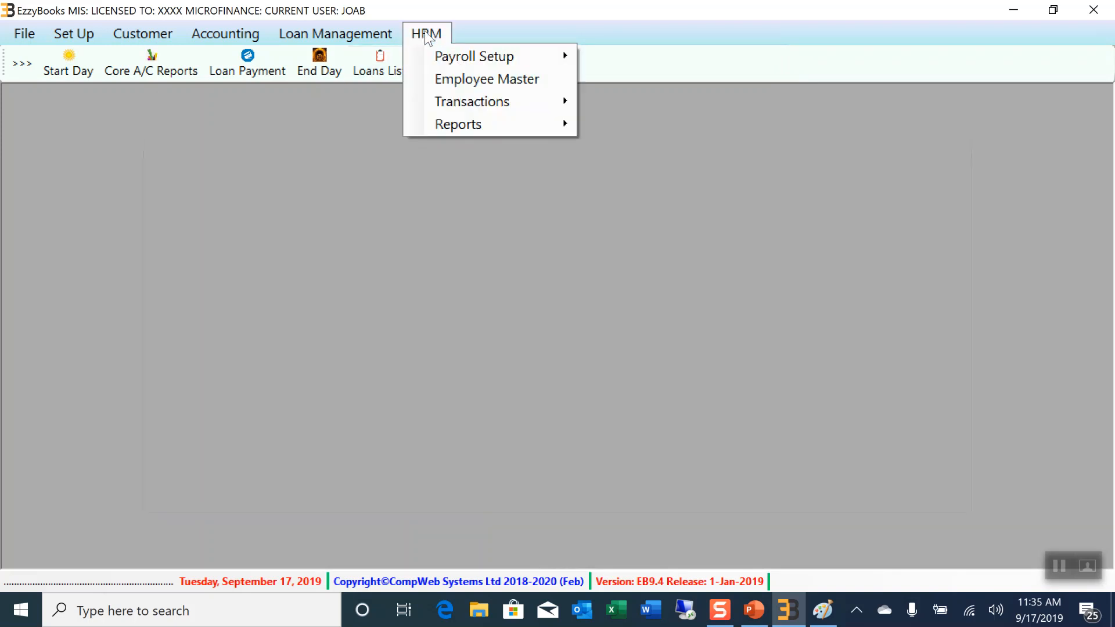
mouse_move(476, 103)
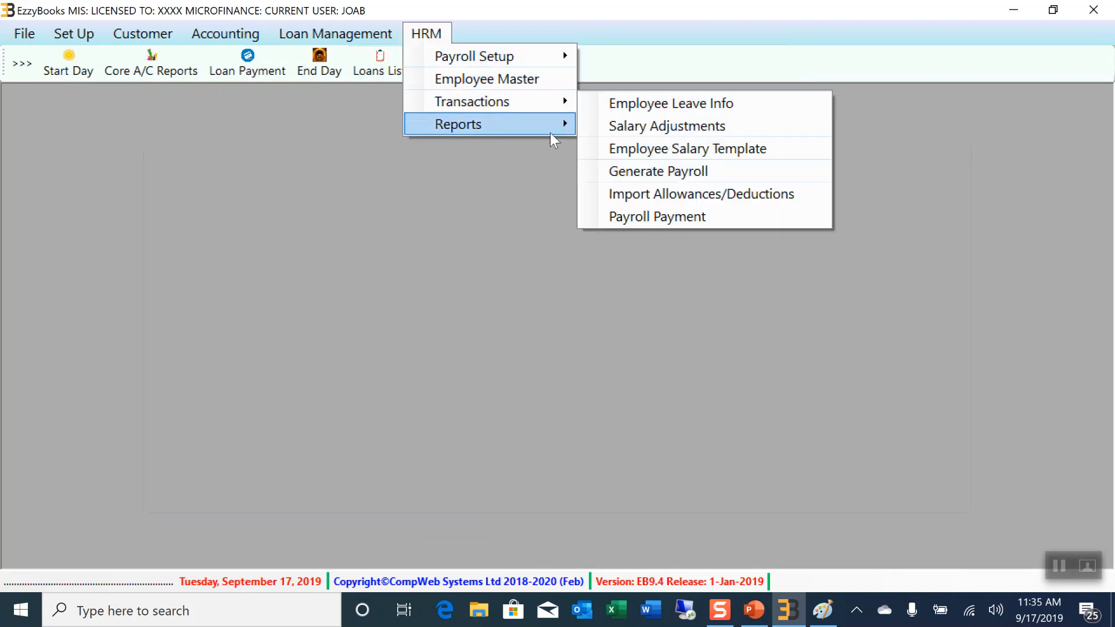
mouse_move(546, 129)
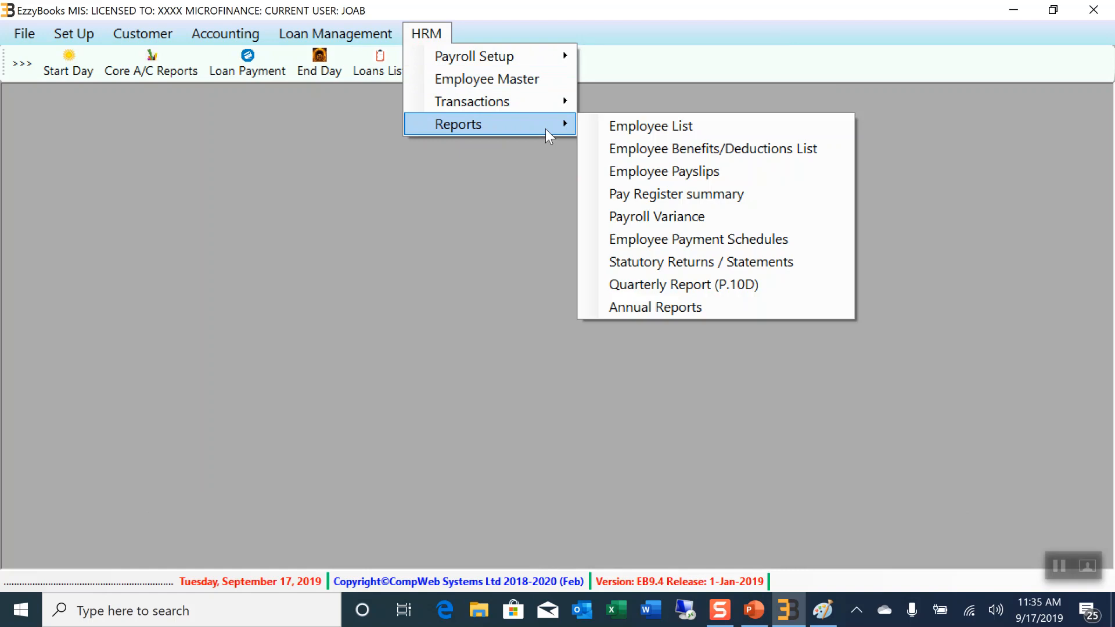
left_click(658, 171)
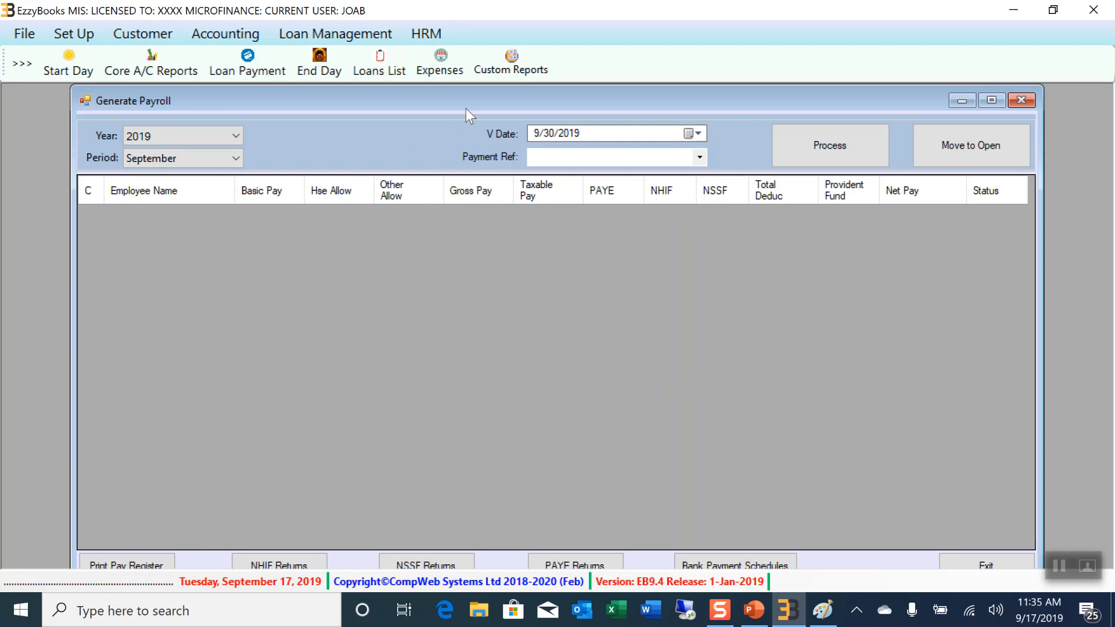
Close Generate Payroll and browse the HRM Reports and Transactions submenus without choosing anything
left_click(1031, 103)
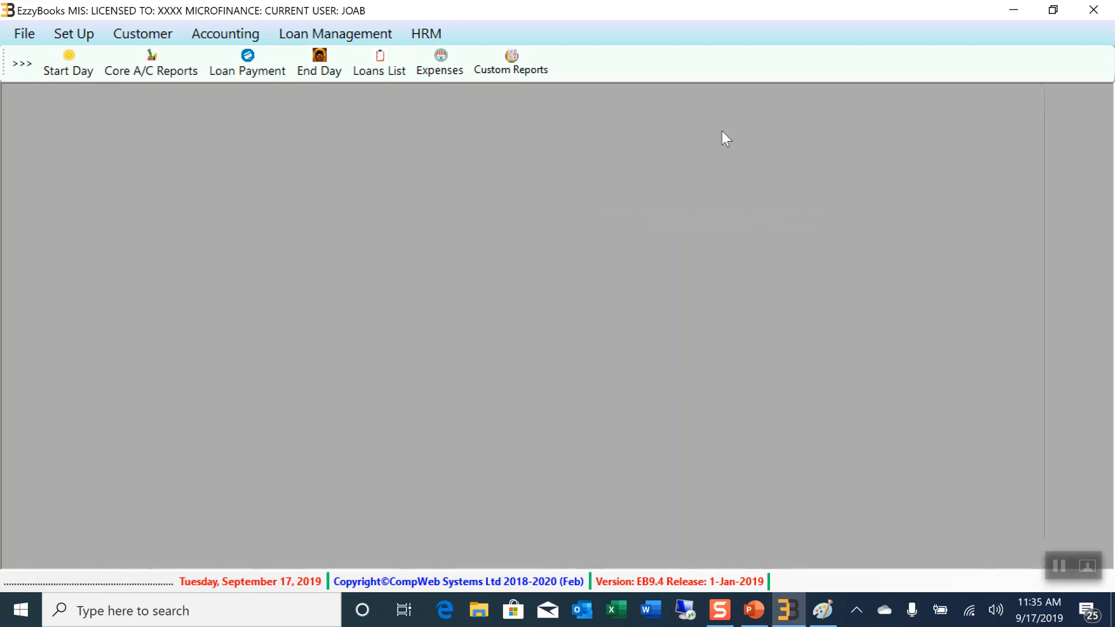
left_click(424, 33)
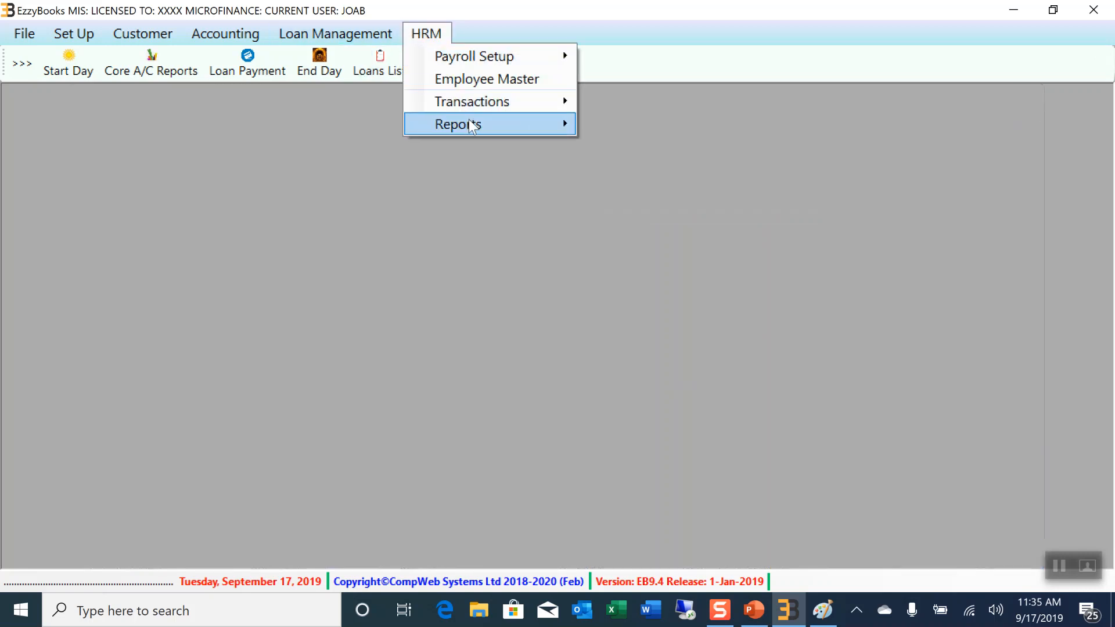
mouse_move(471, 102)
mouse_move(475, 131)
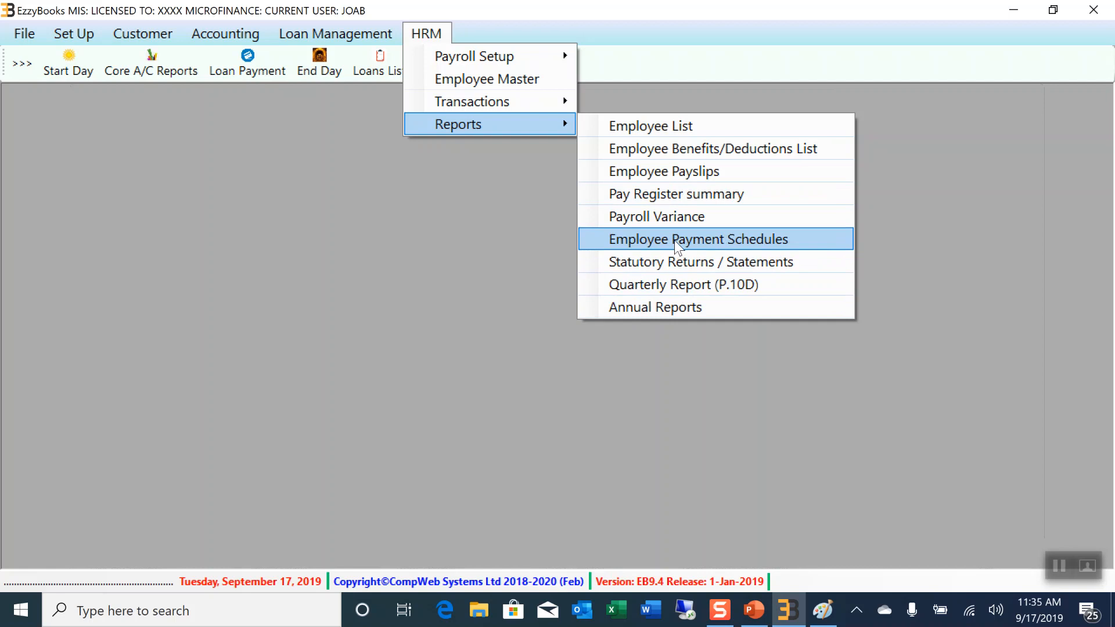
mouse_move(562, 108)
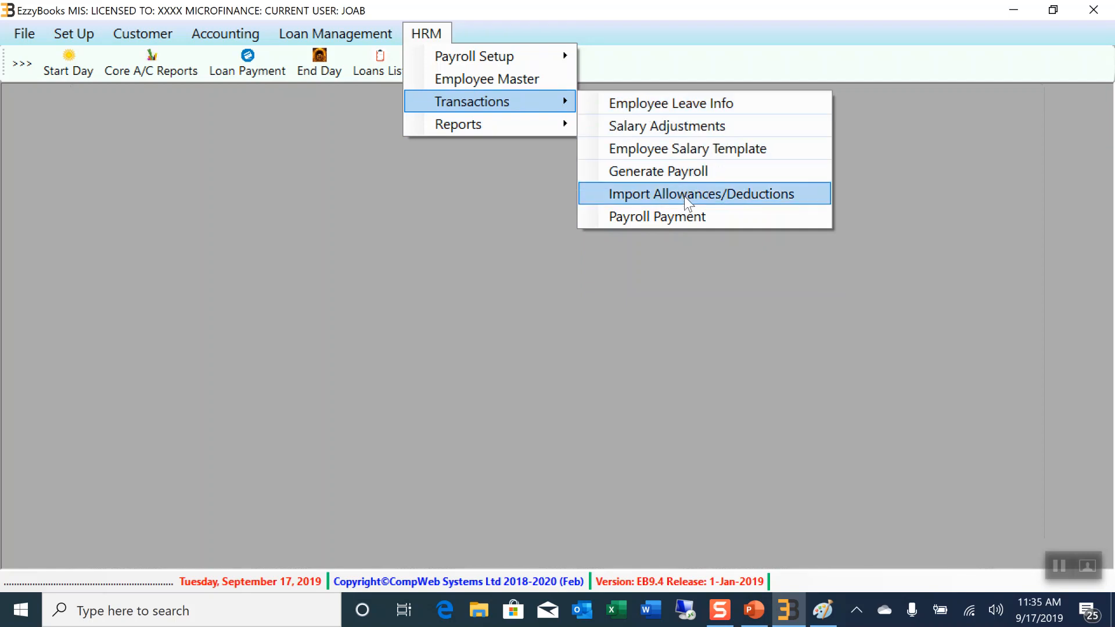
mouse_move(563, 133)
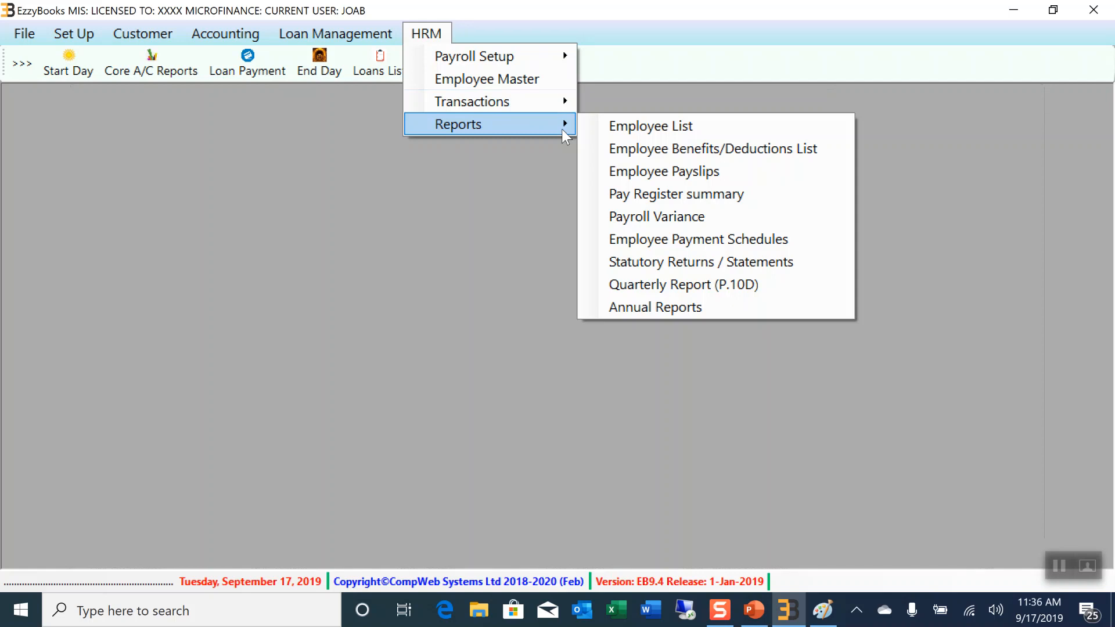
left_click(212, 130)
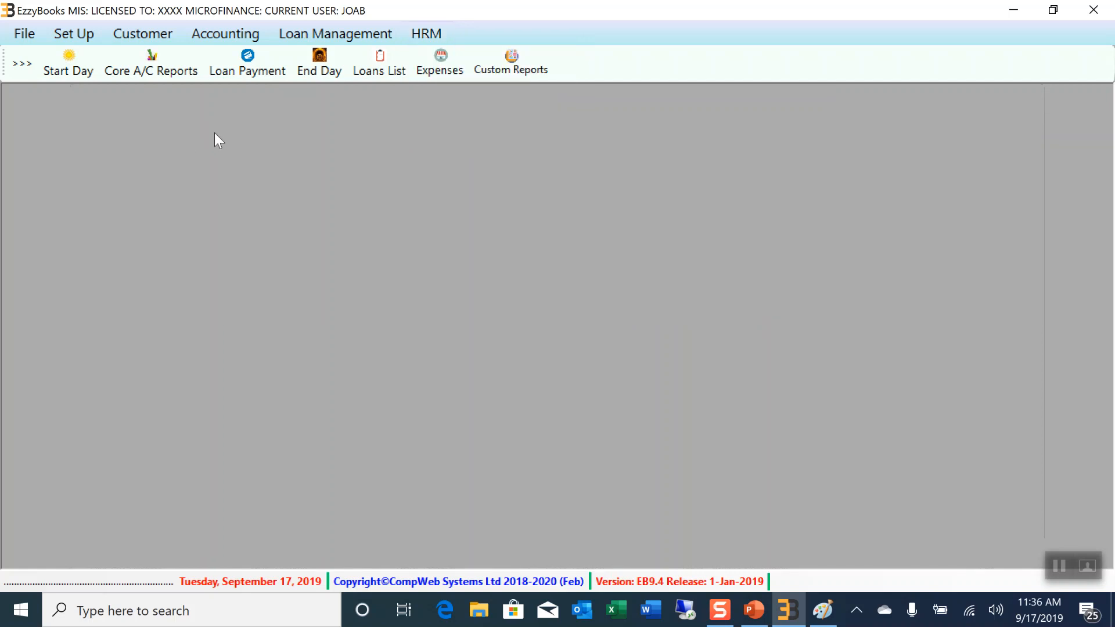